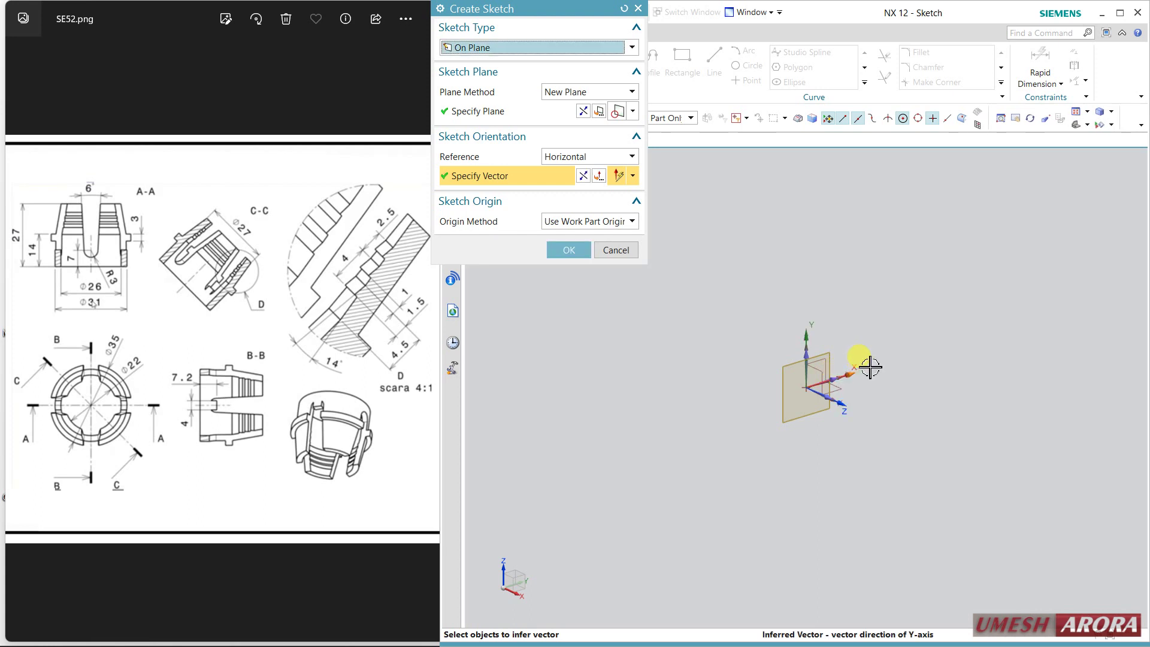
Start the sketch on the YZ plane and draw a vertical line about 15 mm long, continuing into an inward-leaning line about 23 mm long.
middle_click(855, 363)
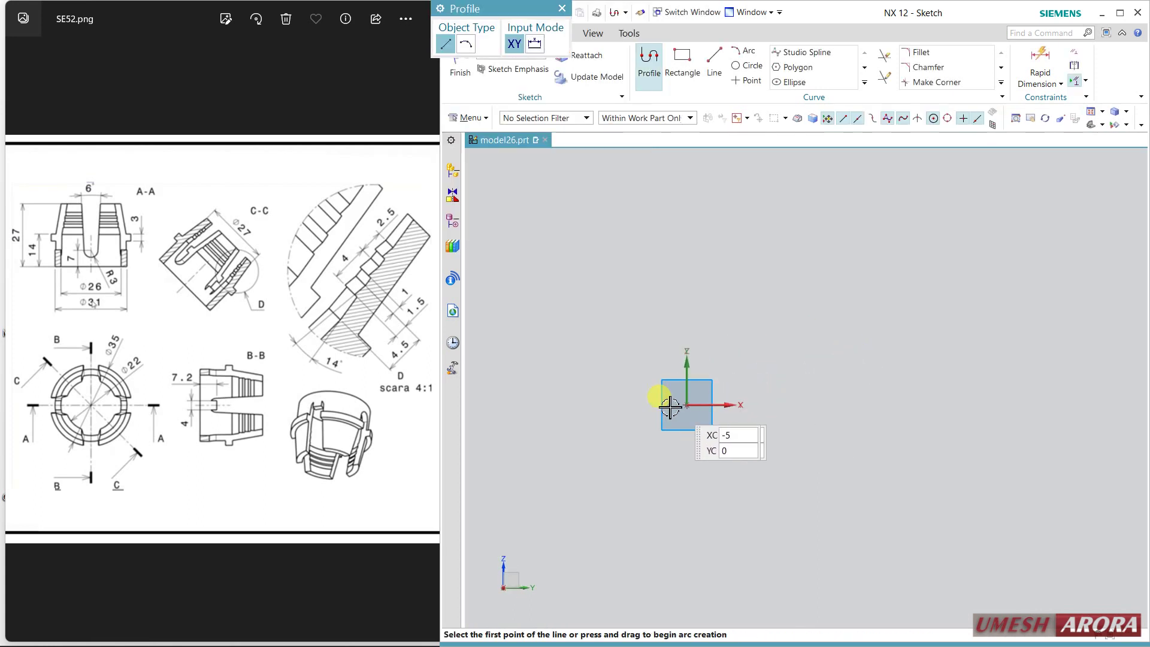
left_click(760, 405)
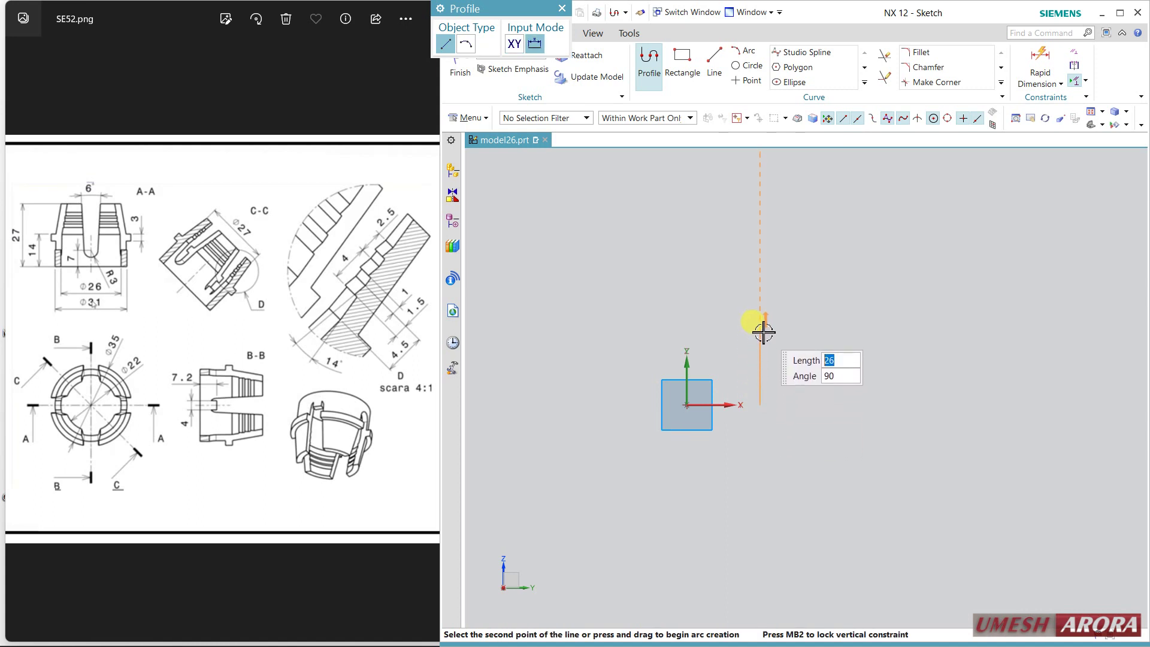
left_click(760, 360)
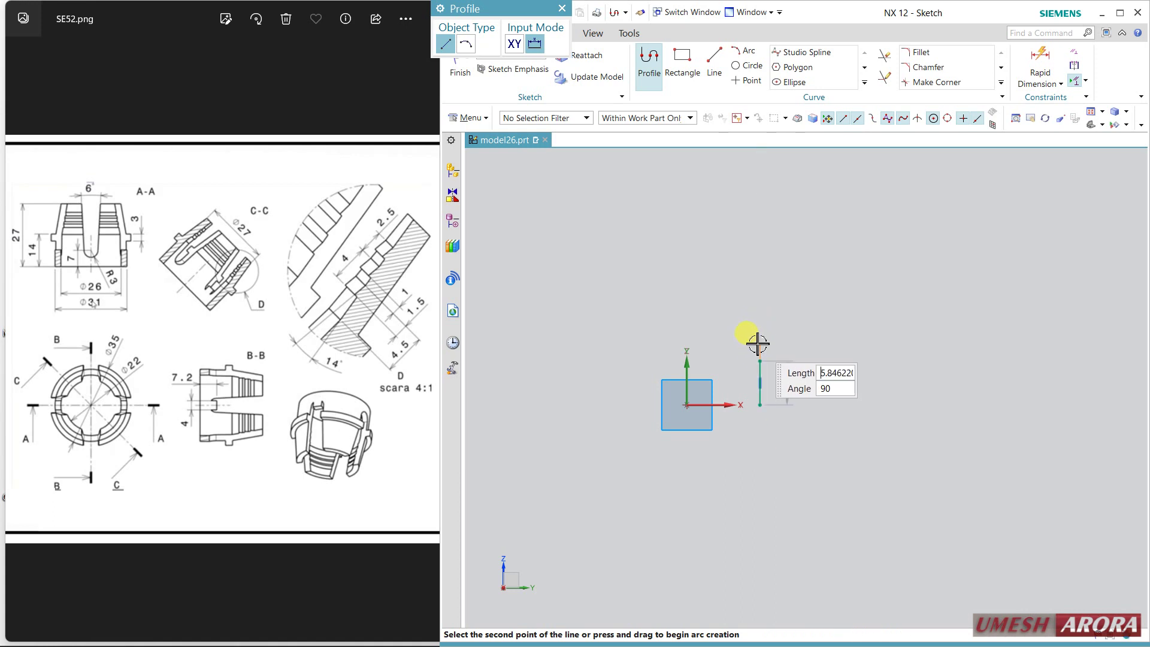
left_click(741, 296)
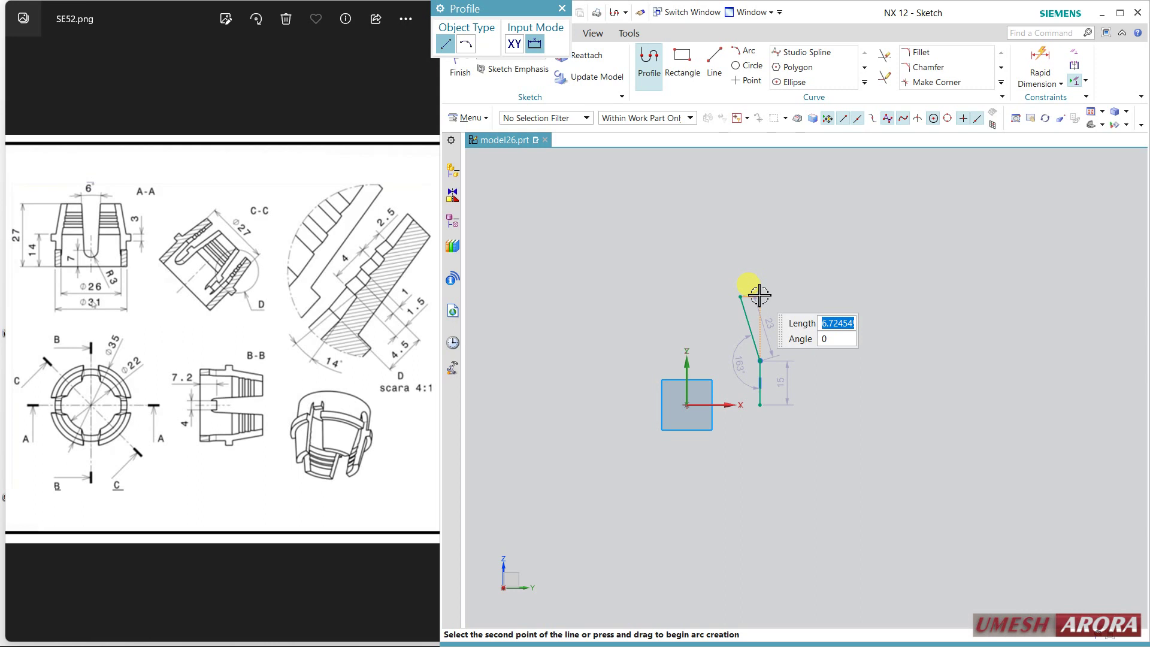
middle_click(753, 291)
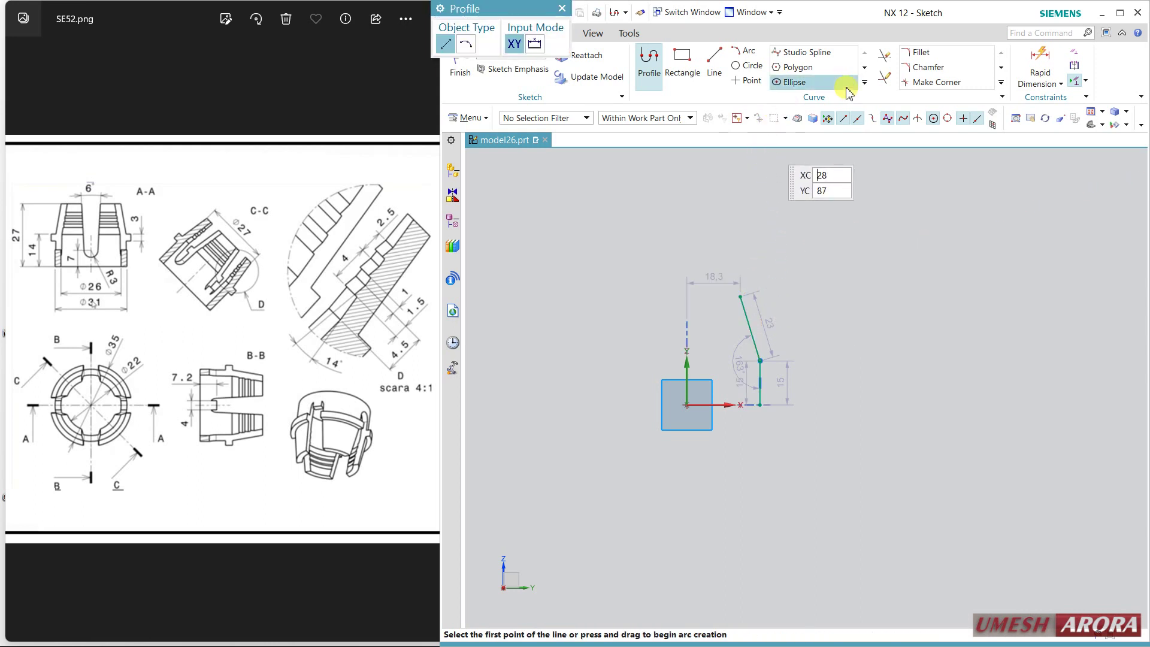
left_click(865, 82)
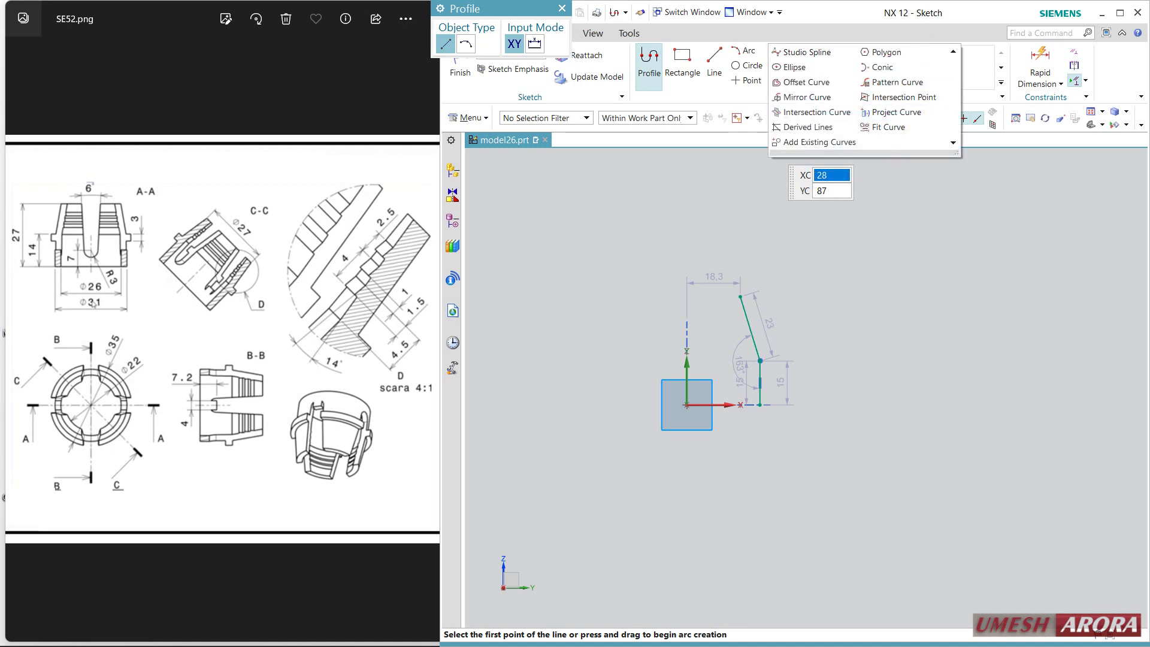
middle_click(956, 141)
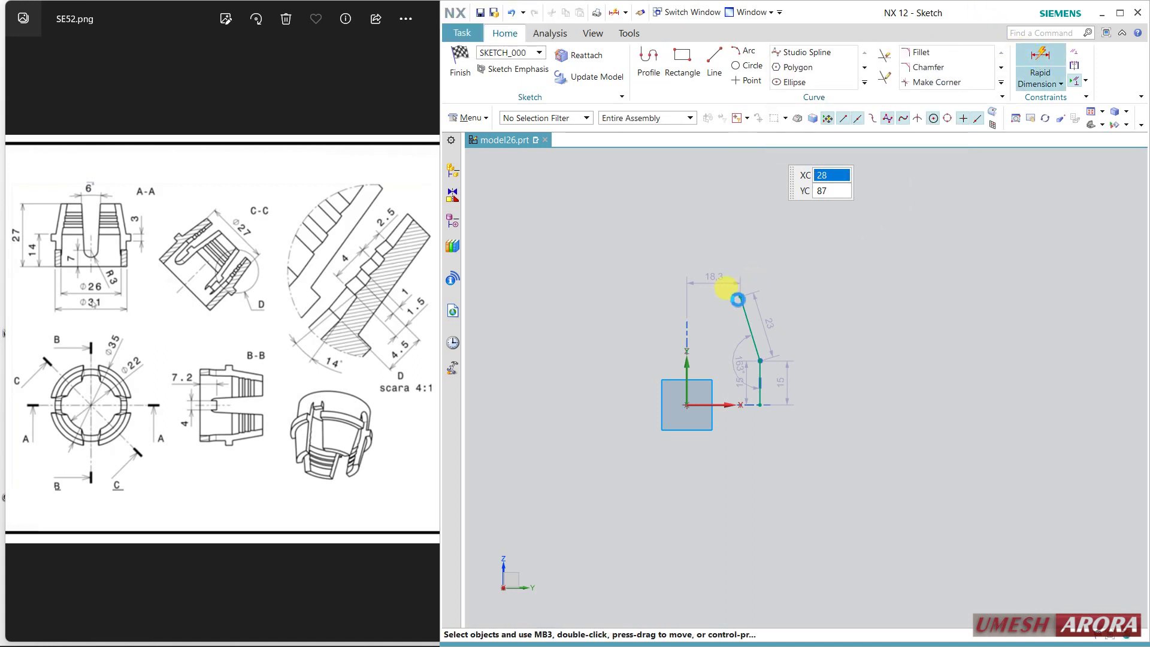
Dimension the vertical line's distance from the vertical sketch axis and set it to 13 mm.
key("d")
scroll(728, 320, "down", 3)
scroll(728, 329, "up", 5)
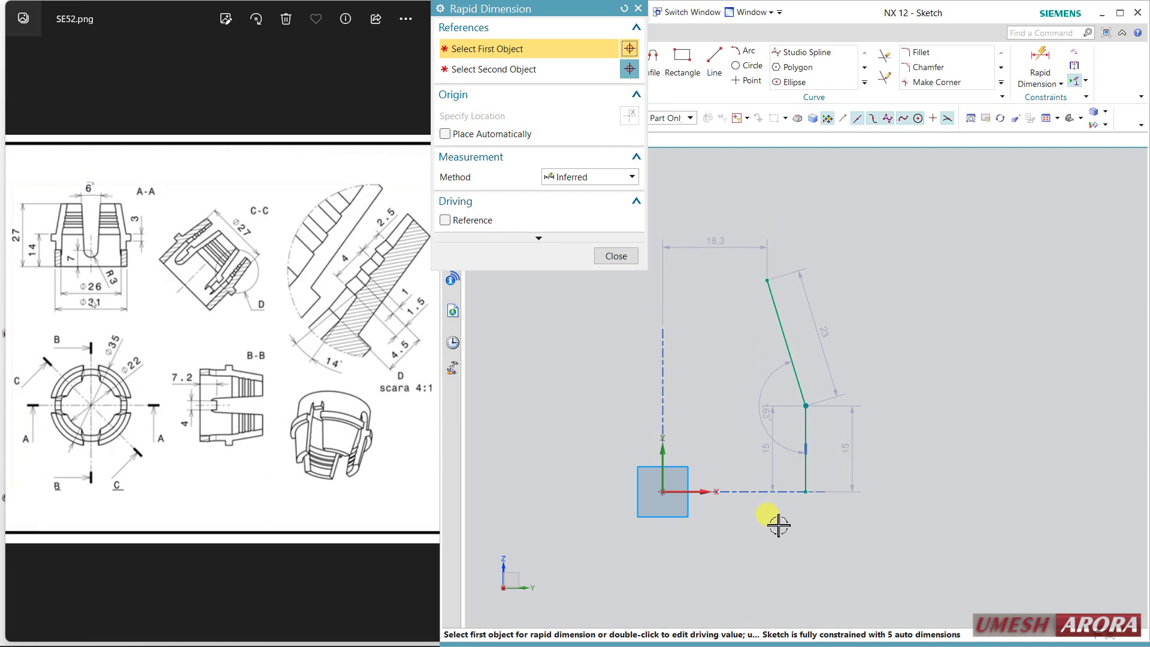
left_click(663, 457)
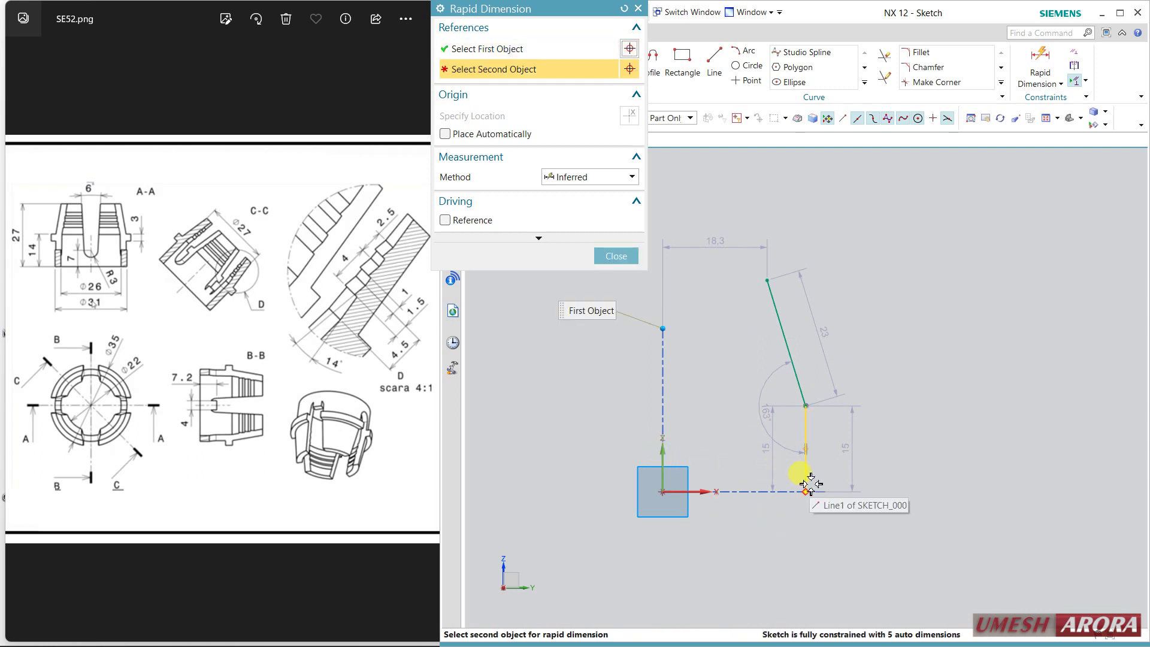
left_click(804, 484)
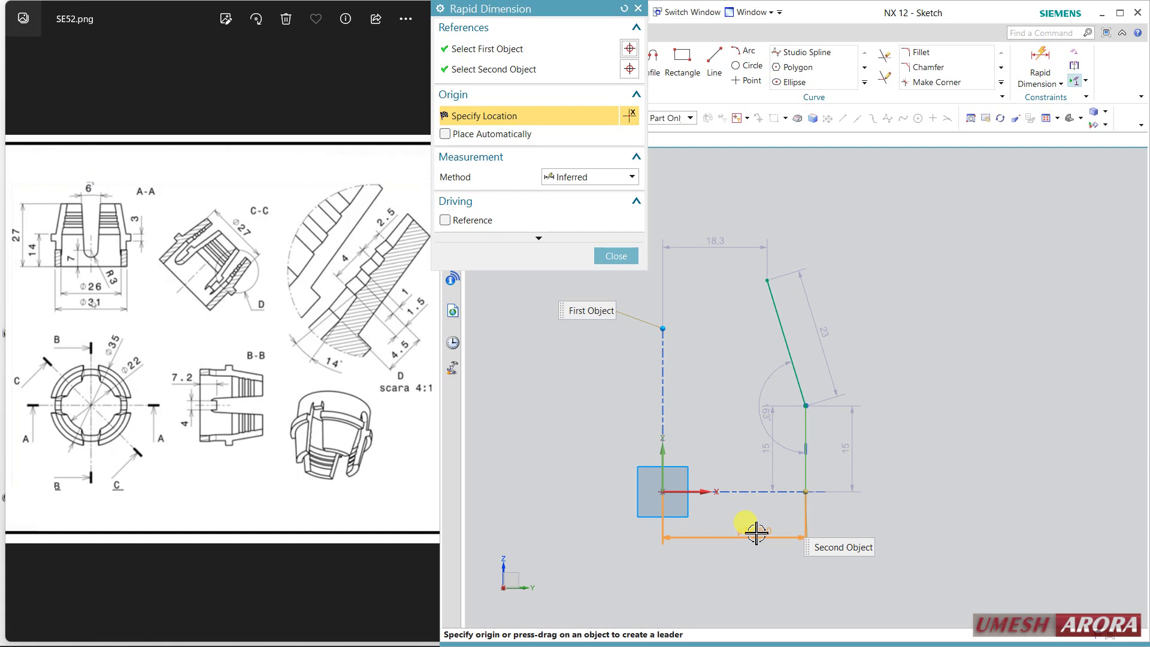
left_click(756, 532)
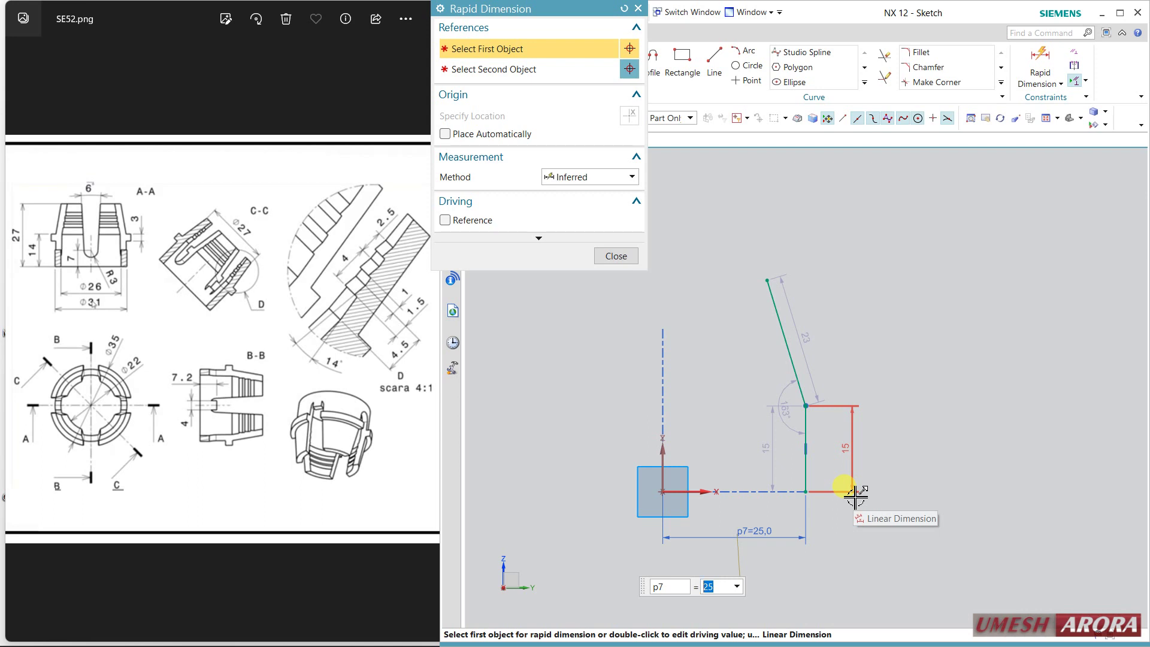
type("13")
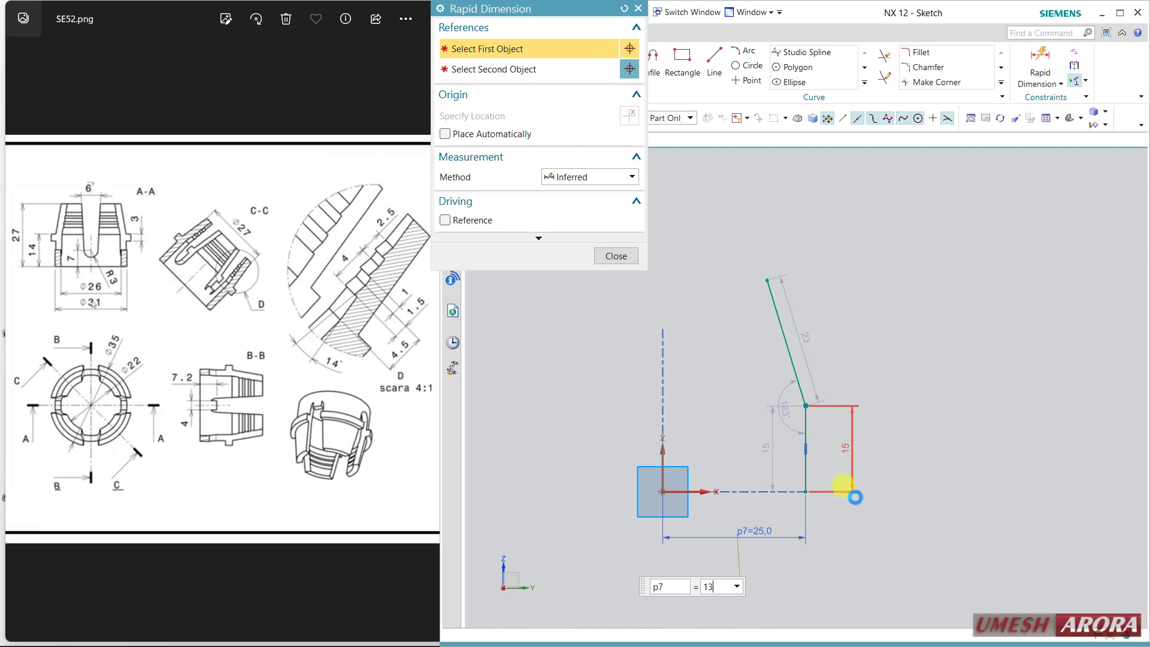
key("Return")
scroll(711, 548, "up", 3)
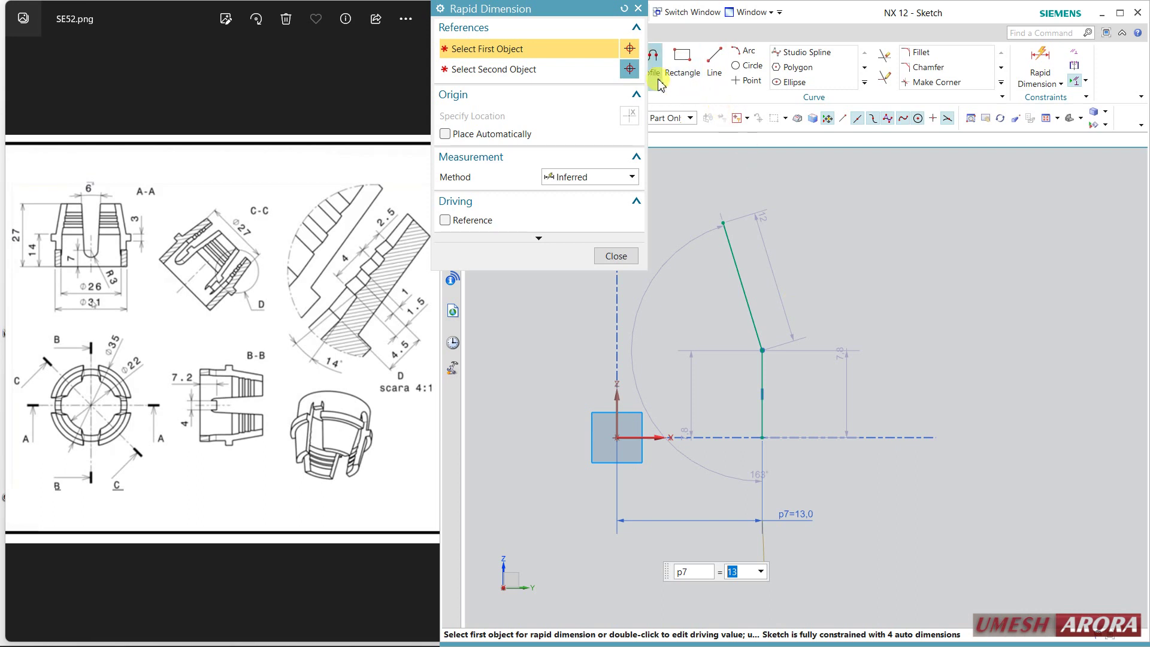
Close the wall profile with a base line, an outer vertical line, a parallel slanted line and a top line, about 1.5 mm thick.
left_click(651, 59)
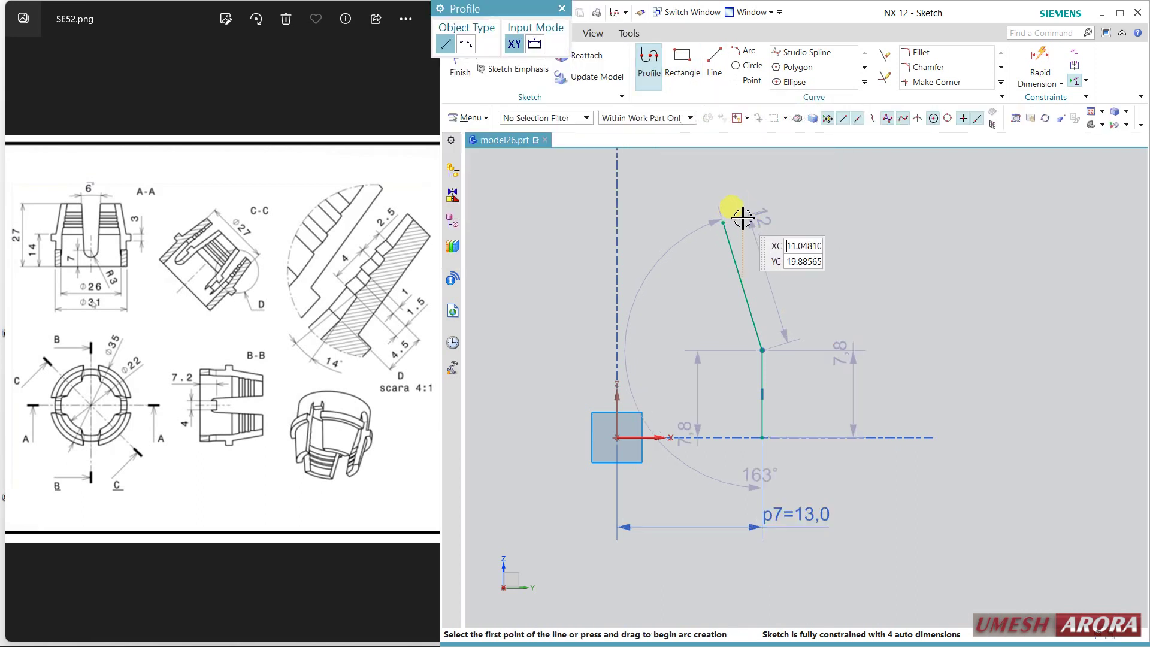
left_click(763, 436)
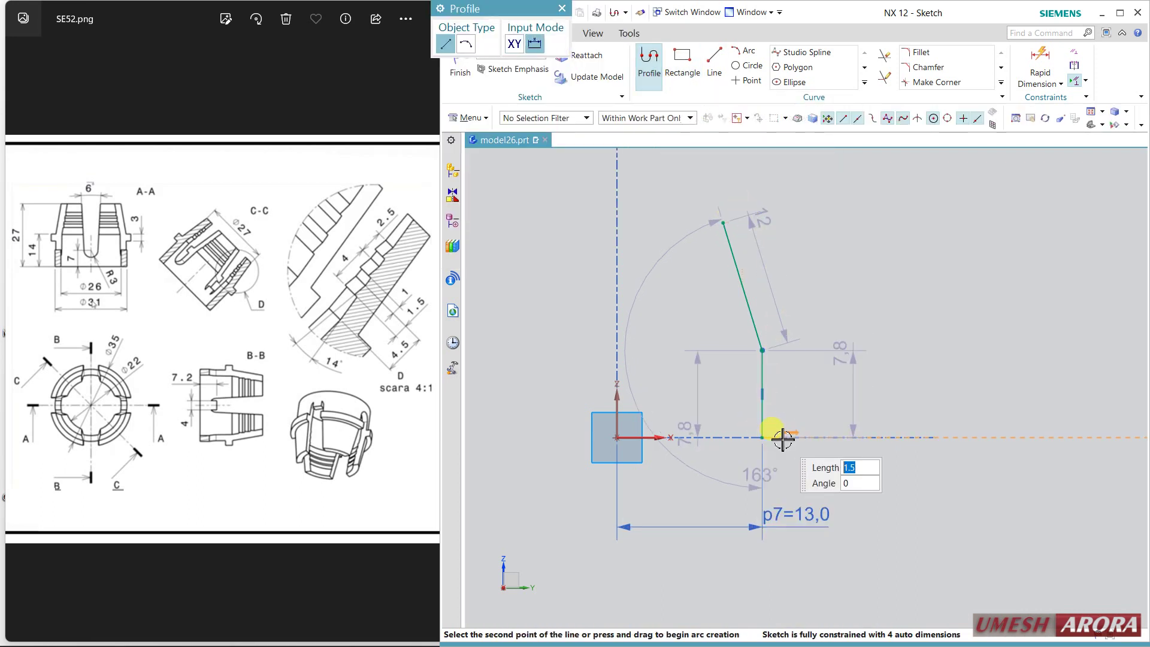
left_click(786, 347)
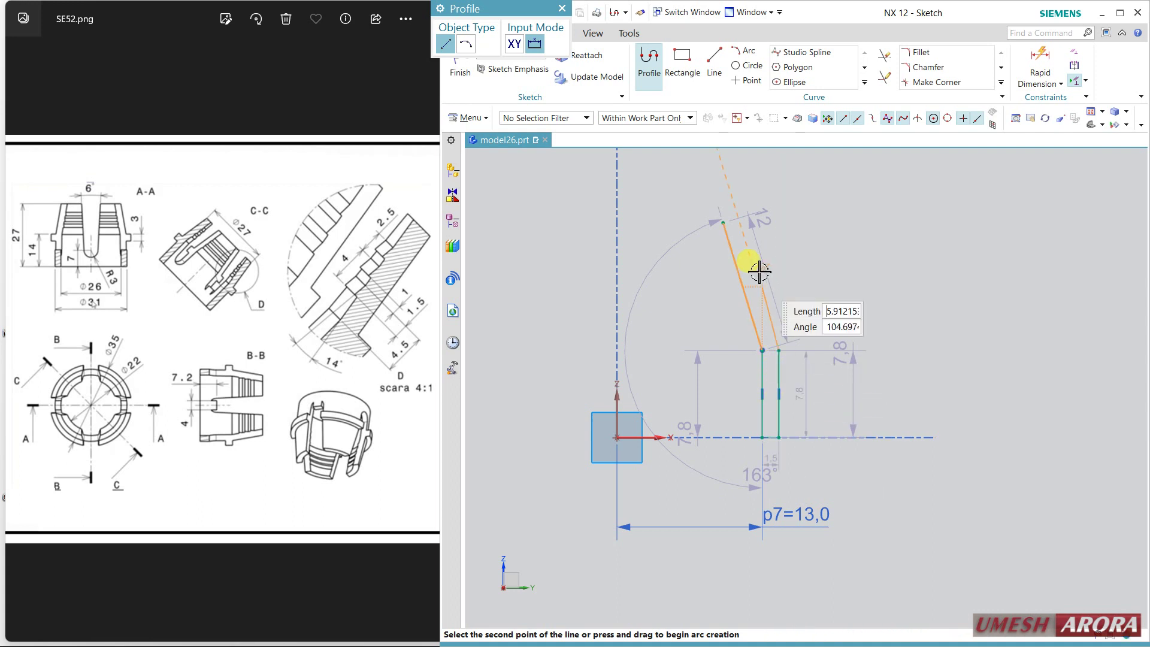
left_click(724, 222)
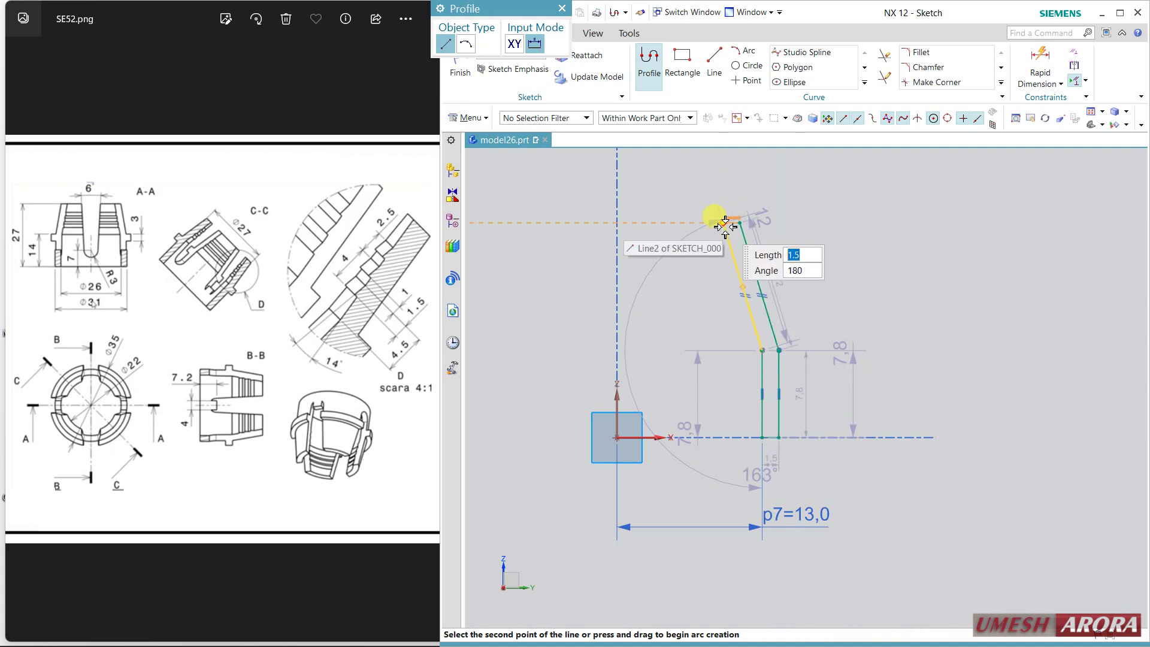
left_click(740, 222)
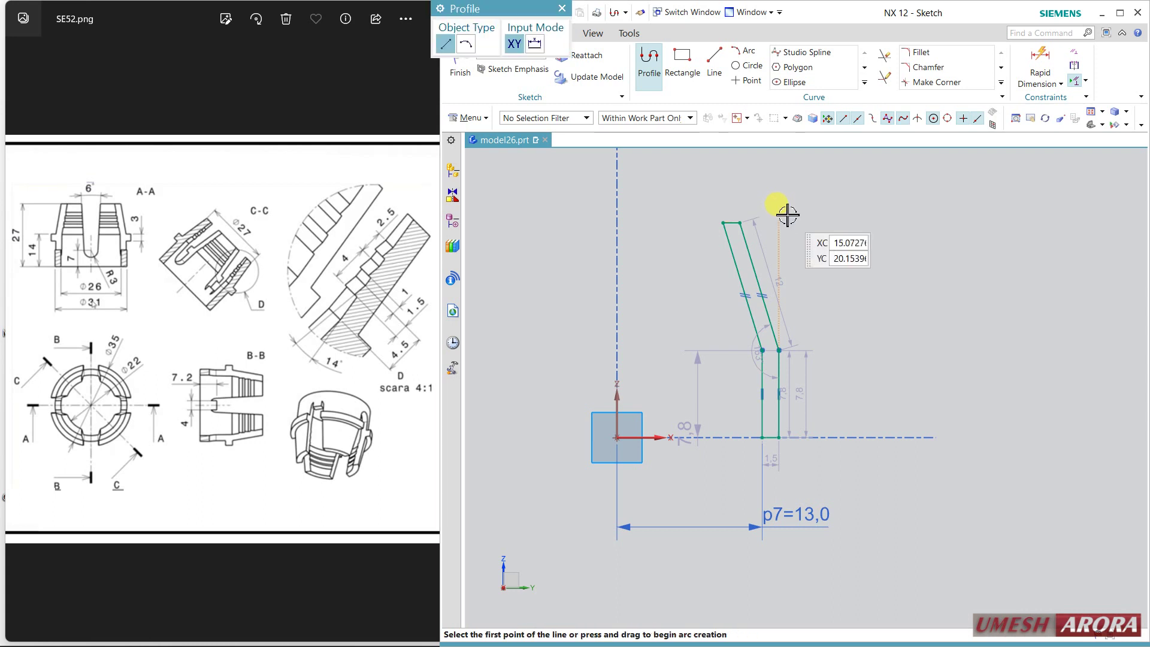
key("Escape")
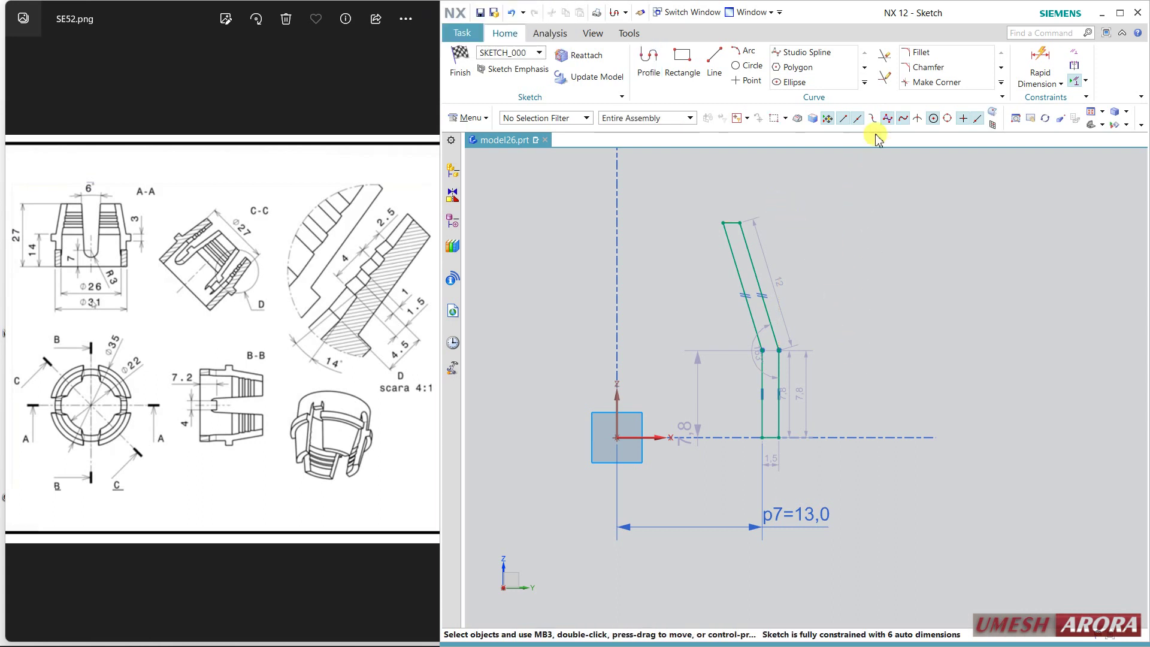
Dimension the outer vertical line's distance from the vertical sketch axis as 31/2.
left_click(1040, 66)
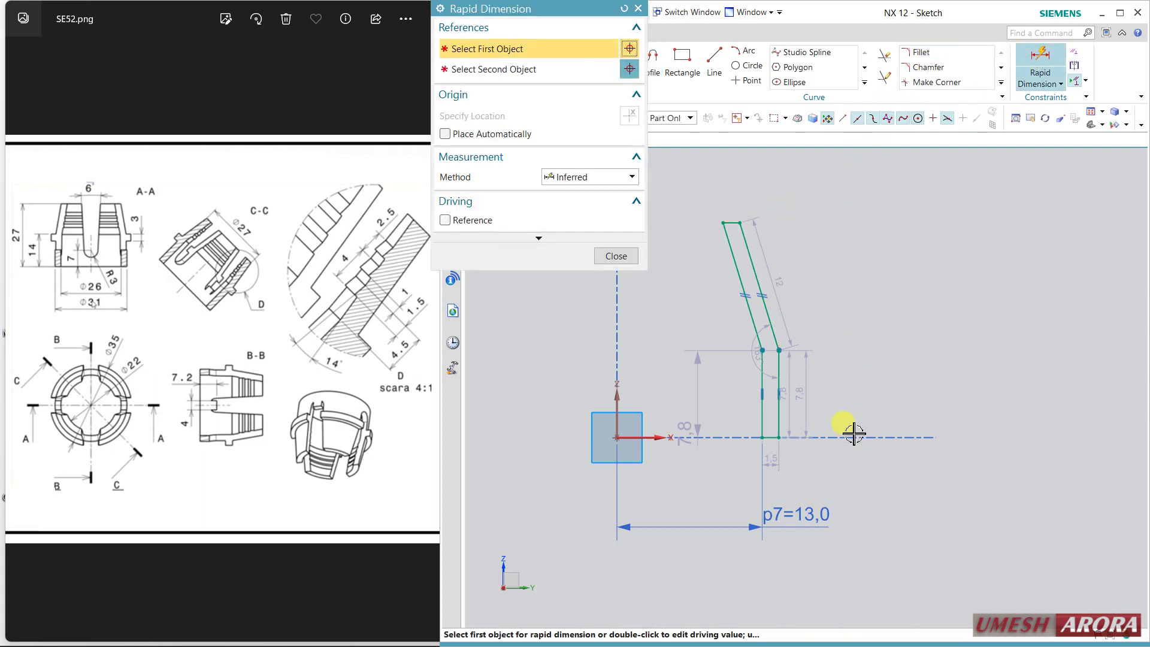
left_click(617, 405)
left_click(778, 394)
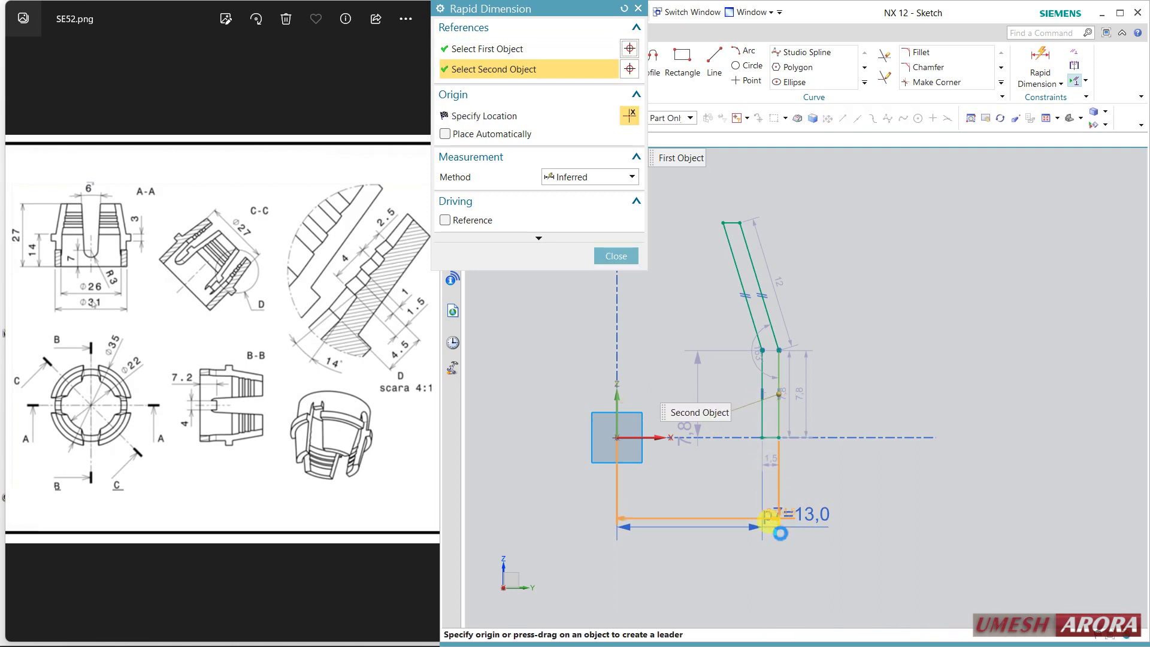
left_click(875, 568)
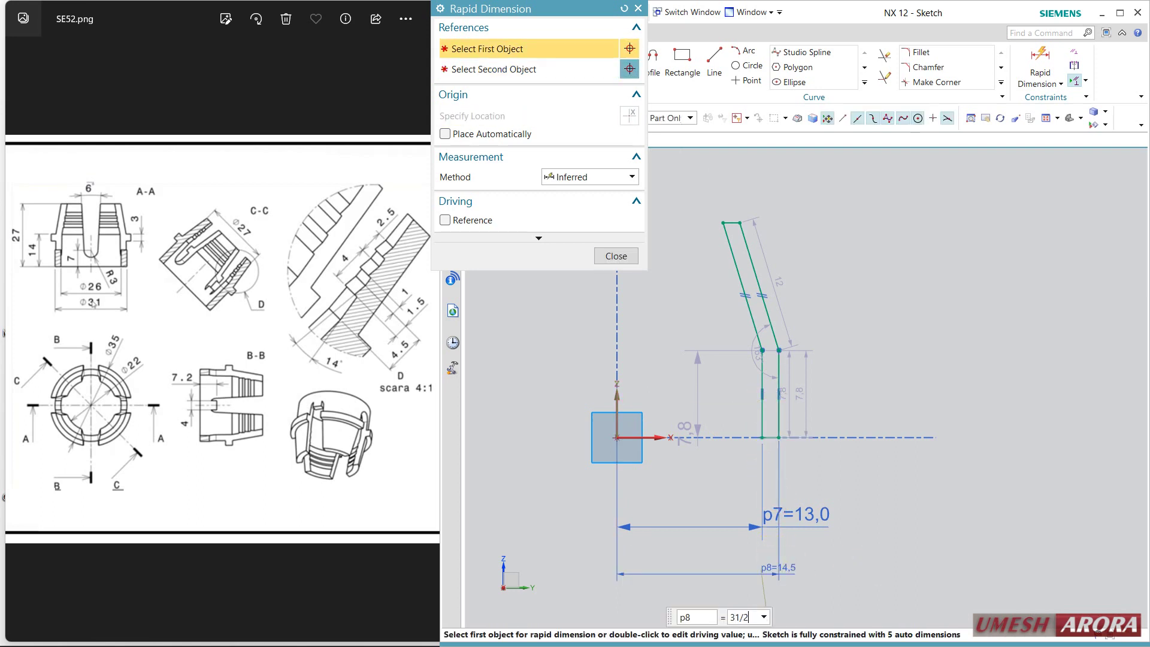
key("Return")
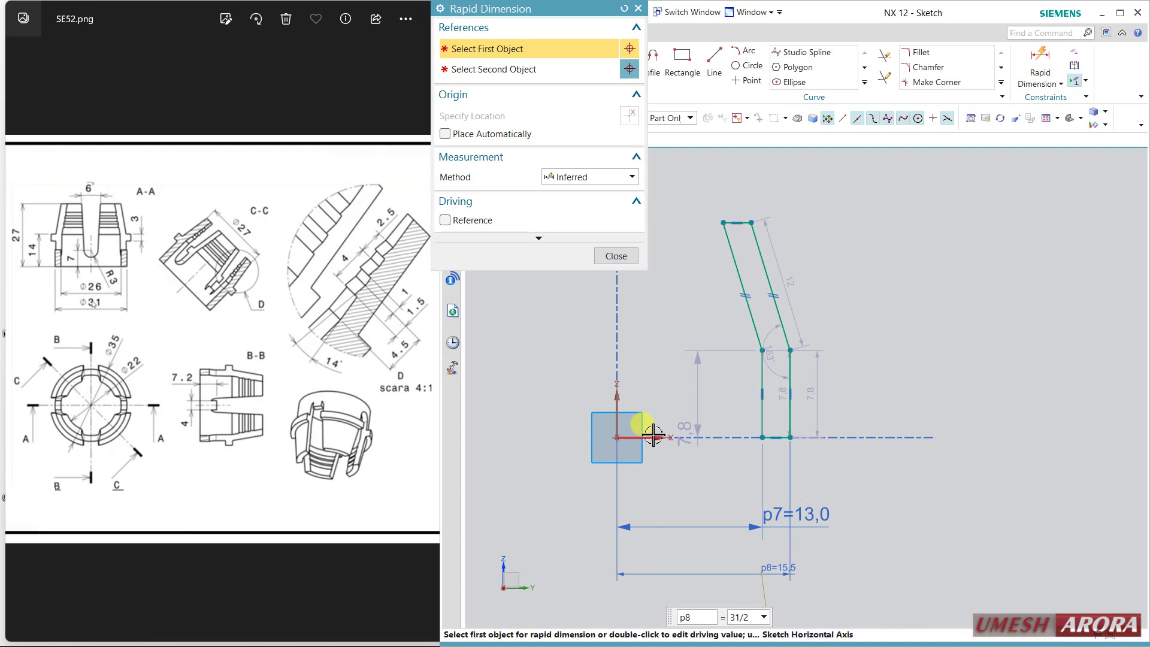
Dimension the top edge's height above the horizontal sketch axis as 27 mm.
left_click(653, 436)
left_click(736, 223)
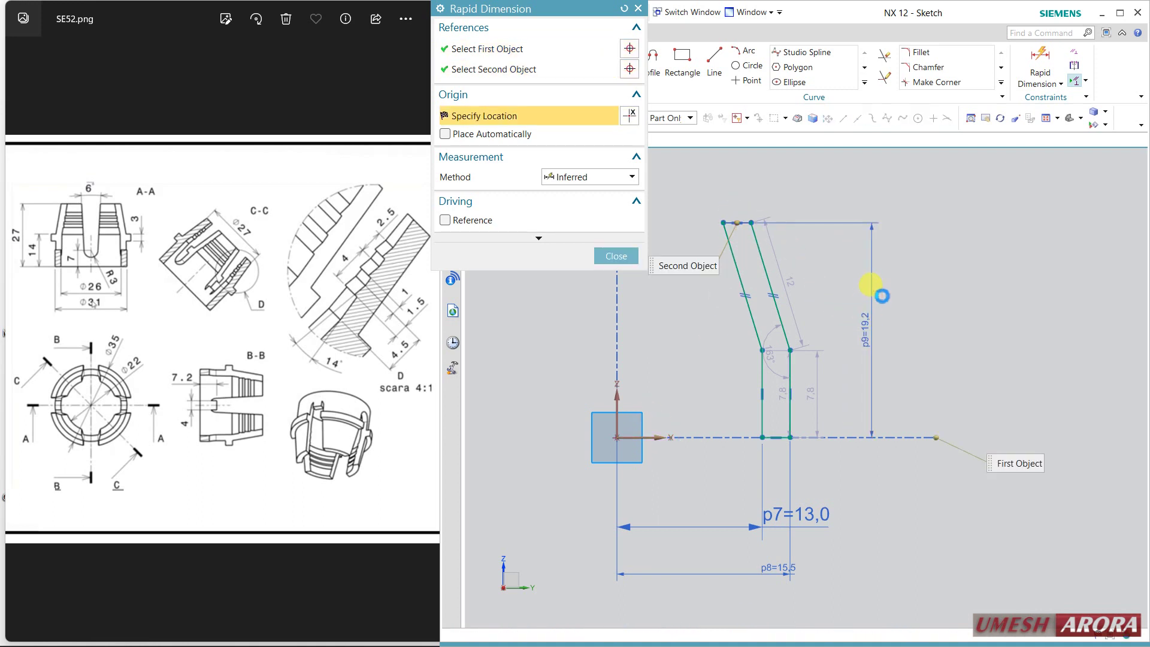
left_click(882, 296)
type("27")
key("Return")
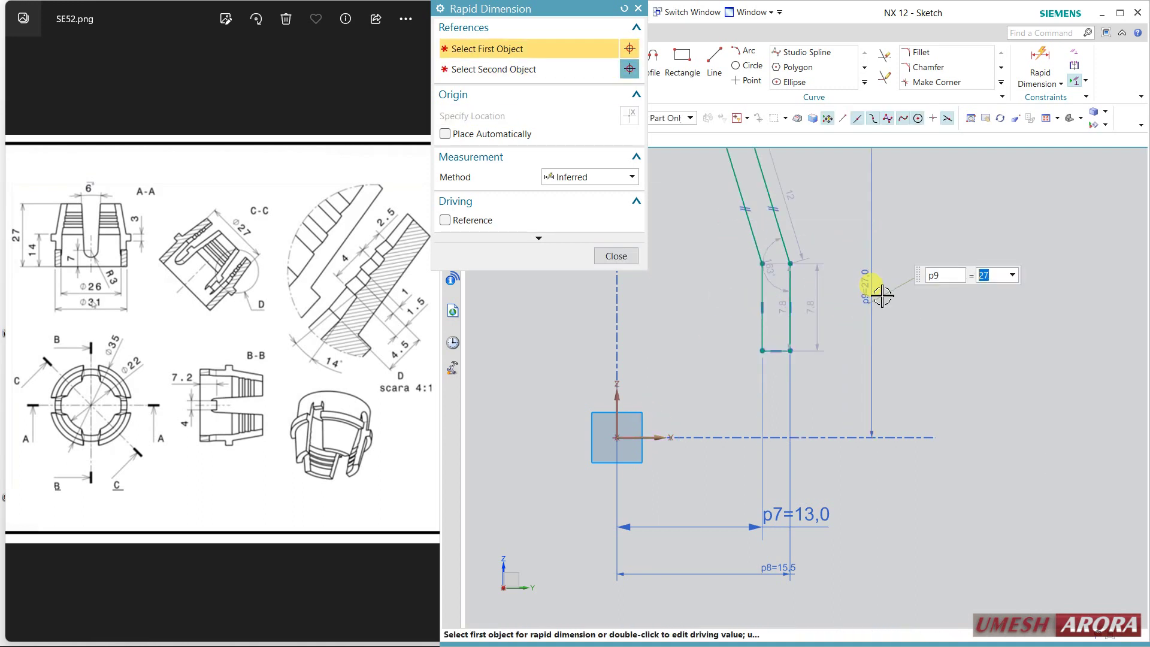
left_click(617, 256)
Constrain the lower endpoint of the inner vertical line to lie on the horizontal sketch axis.
left_click(762, 351)
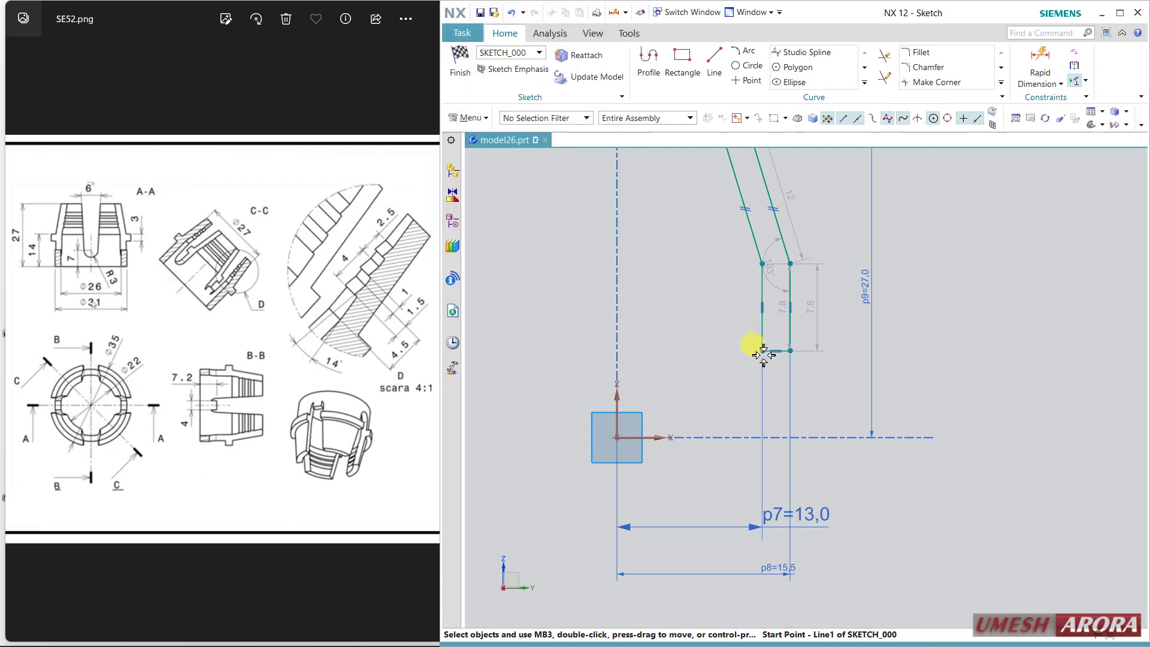
left_click(663, 438)
left_click(680, 419)
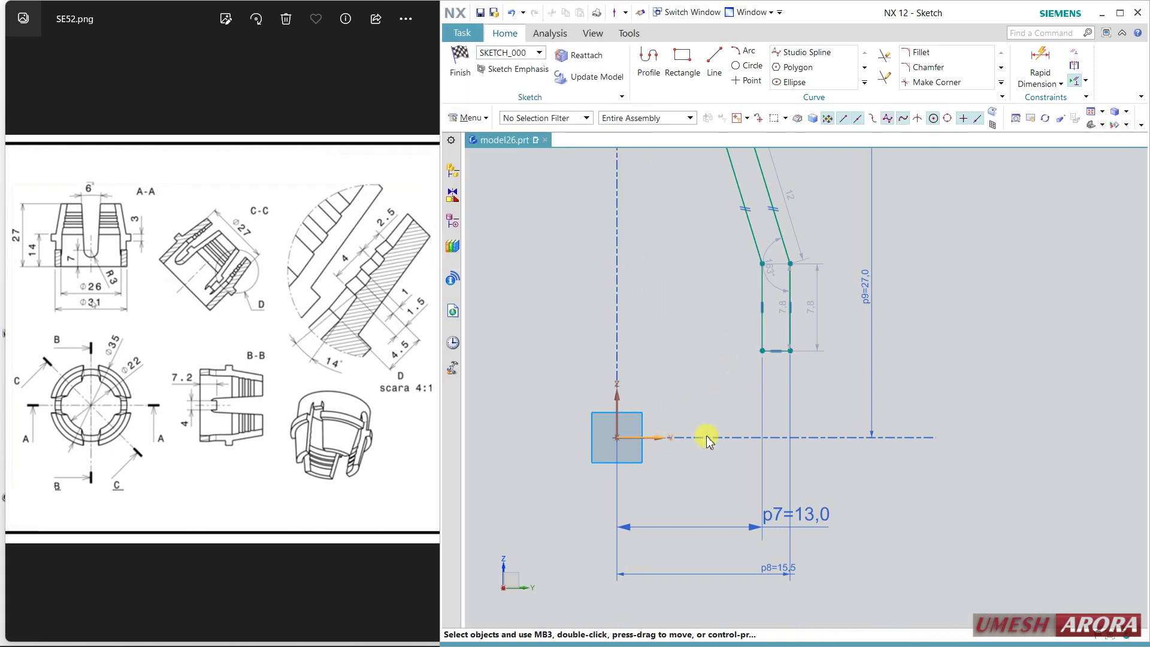
scroll(874, 485, "up", 1)
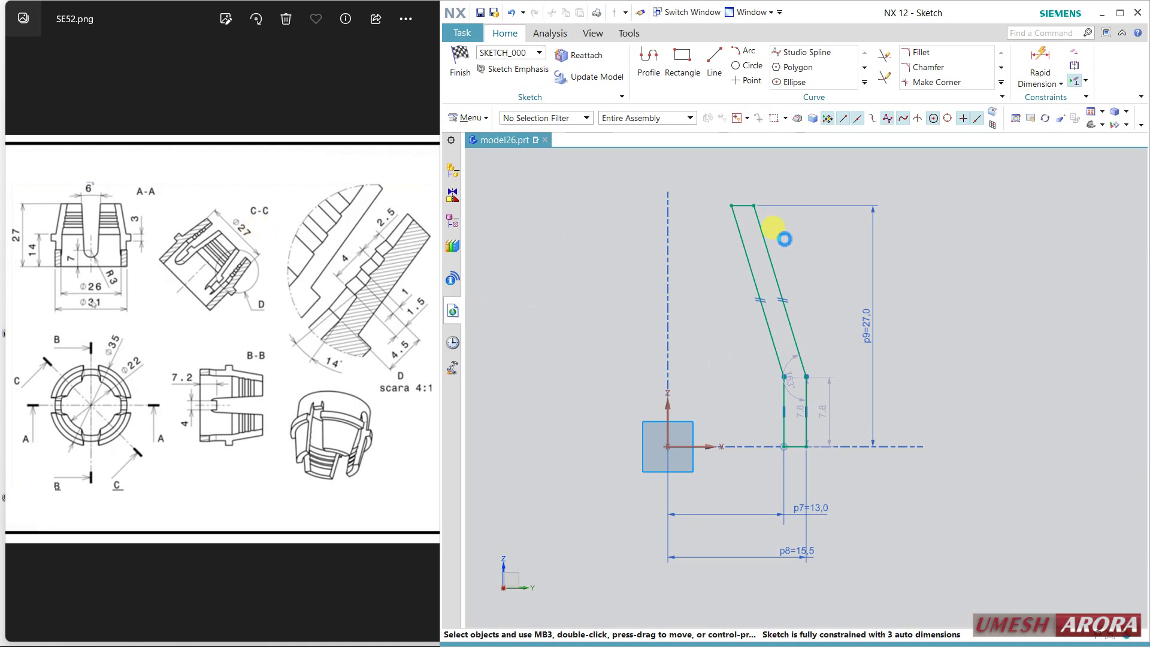
Dimension the horizontal distance from the vertical sketch axis to the profile's upper outer corner as 27/2.
left_click(1038, 62)
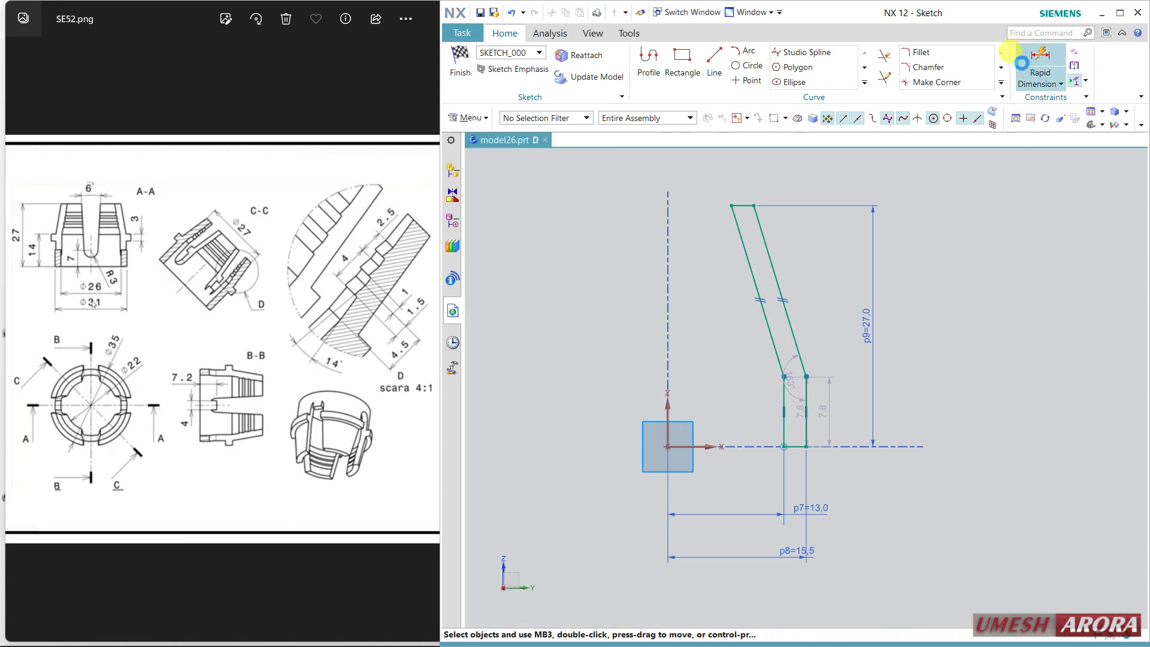
left_click(668, 407)
left_click(756, 215)
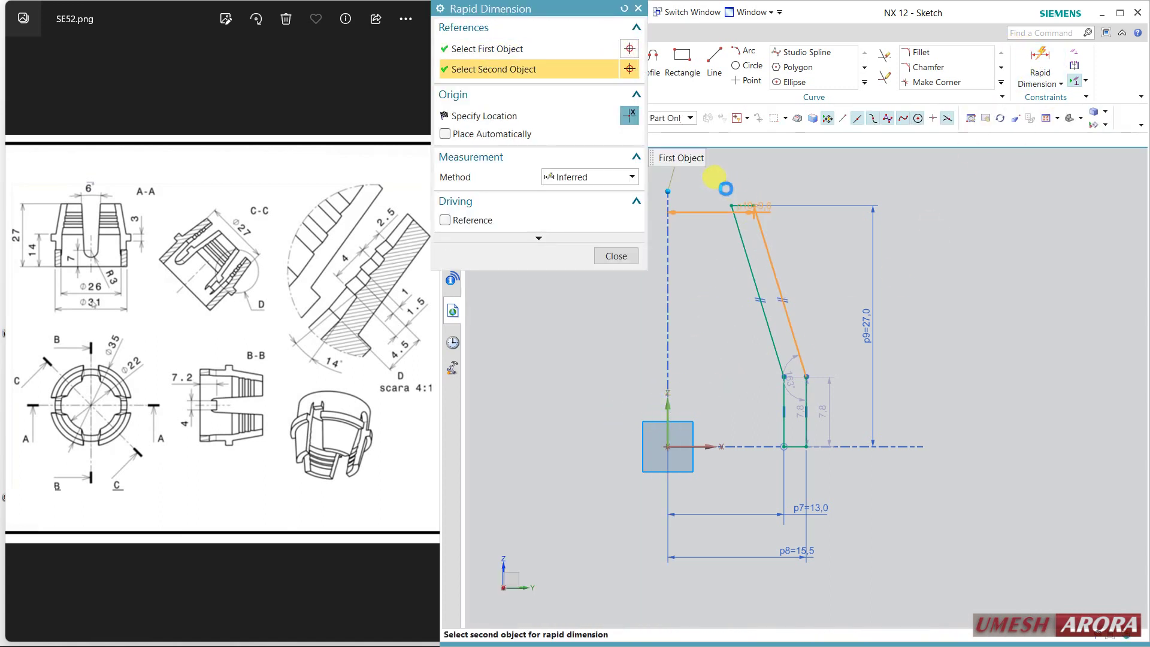
left_click(717, 196)
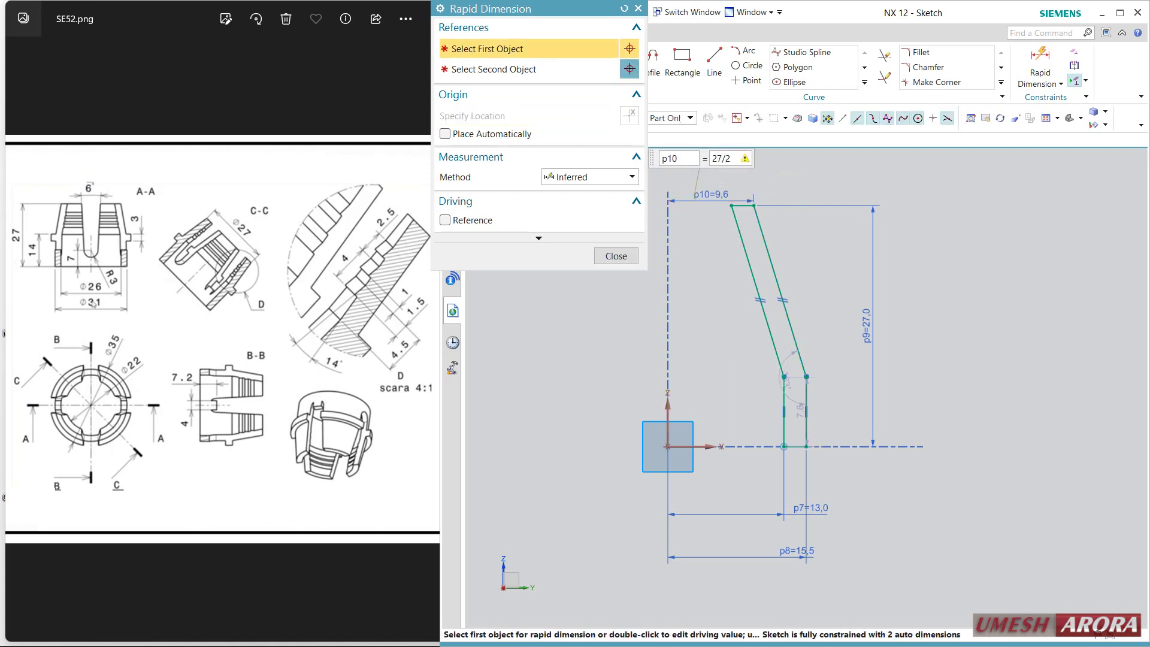
type("27/2")
key("Return")
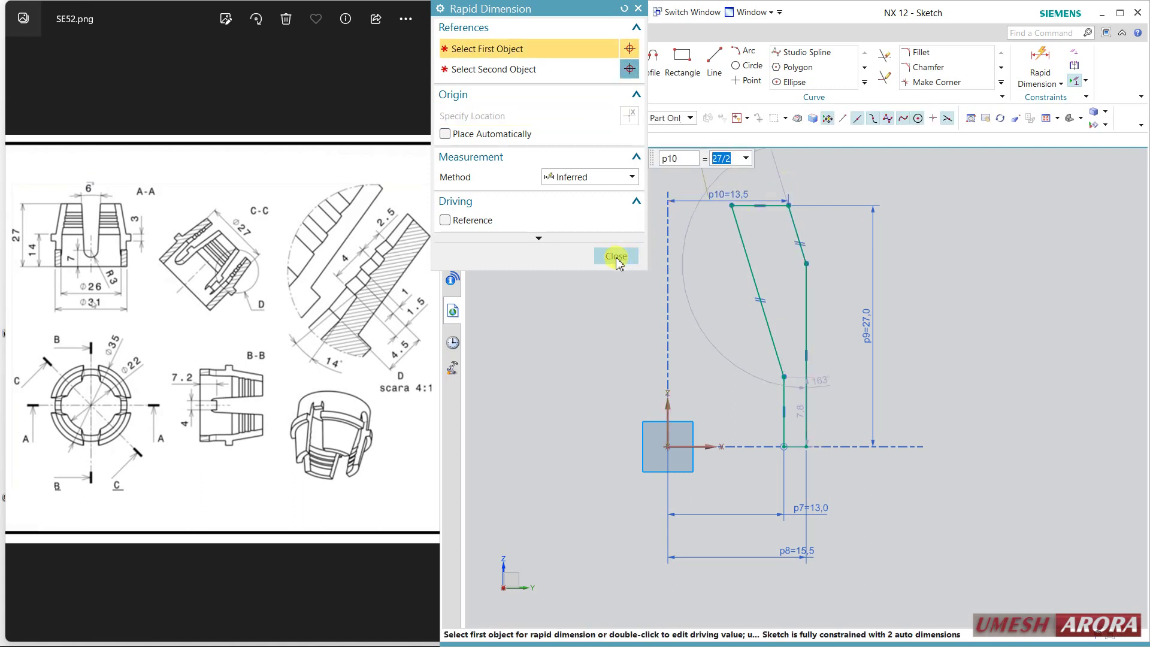
left_click(617, 256)
Shift the lower end of the outer slanted line slightly upward and delete the parallel constraint between the two slanted lines.
mouse_move(803, 264)
left_mouse_down()
mouse_move(802, 293)
mouse_move(794, 254)
left_mouse_up()
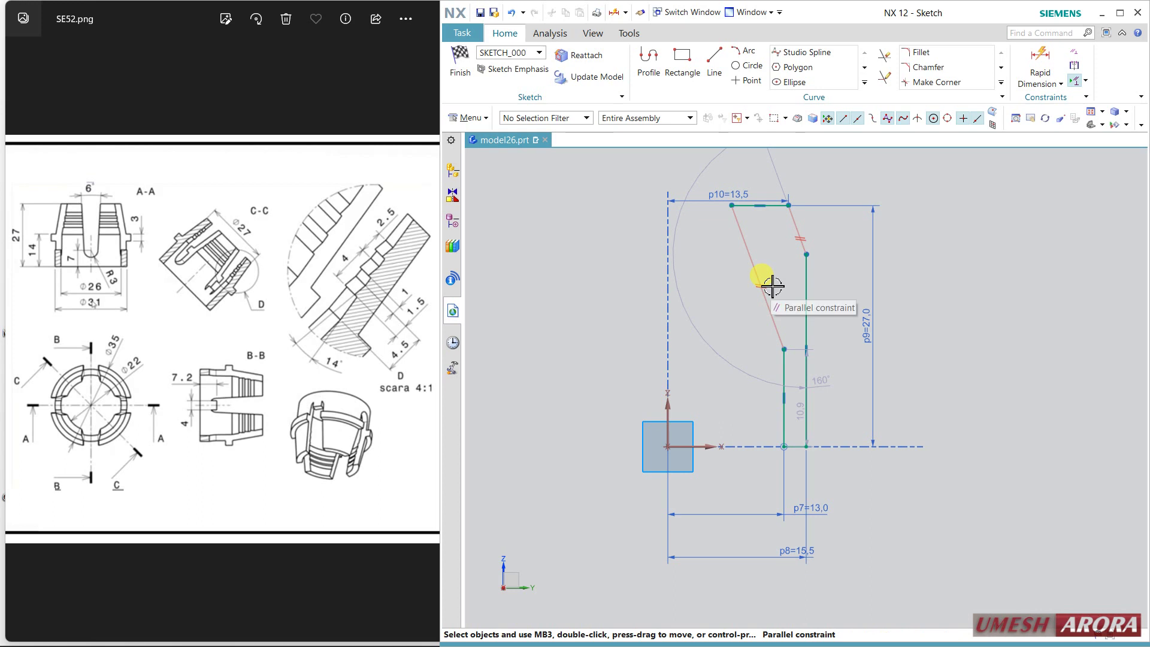
left_click(773, 287)
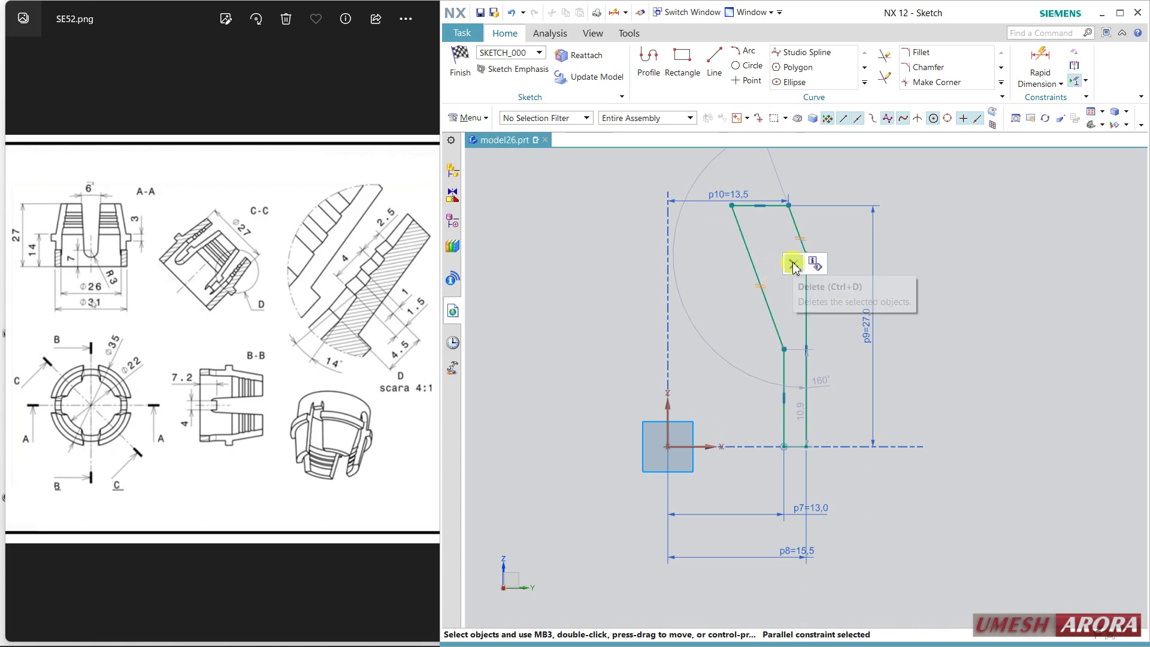
left_click(792, 264)
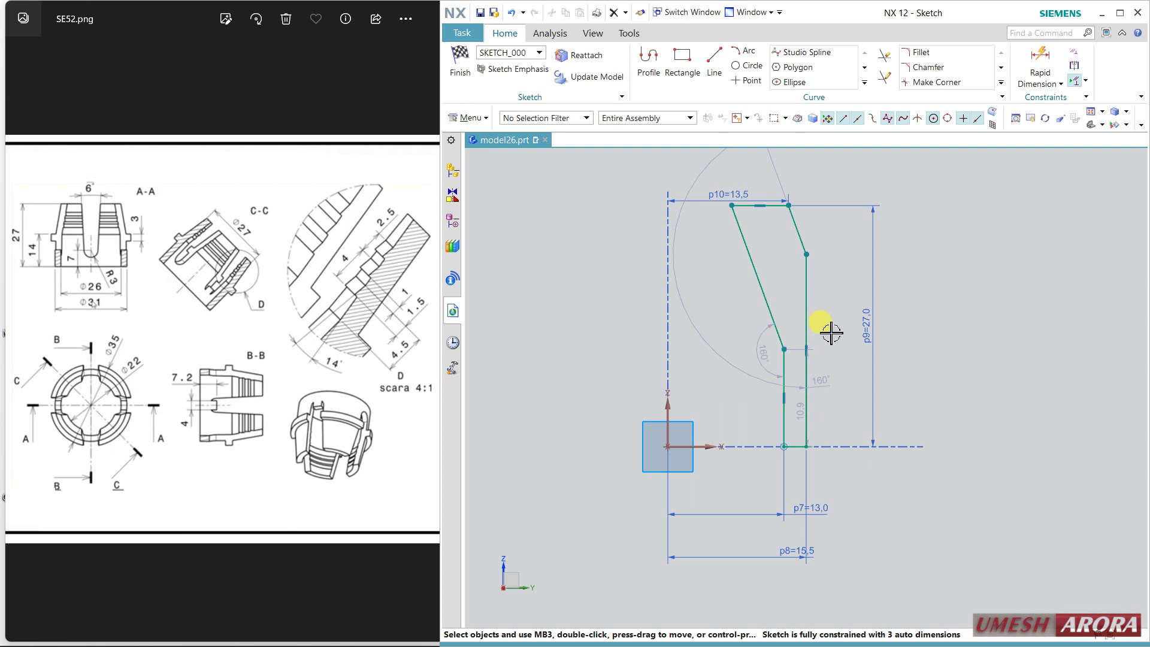
Dimension the horizontal distance from the vertical sketch axis to the profile's upper inner corner as 11 mm.
middle_click(831, 333)
left_click(1040, 60)
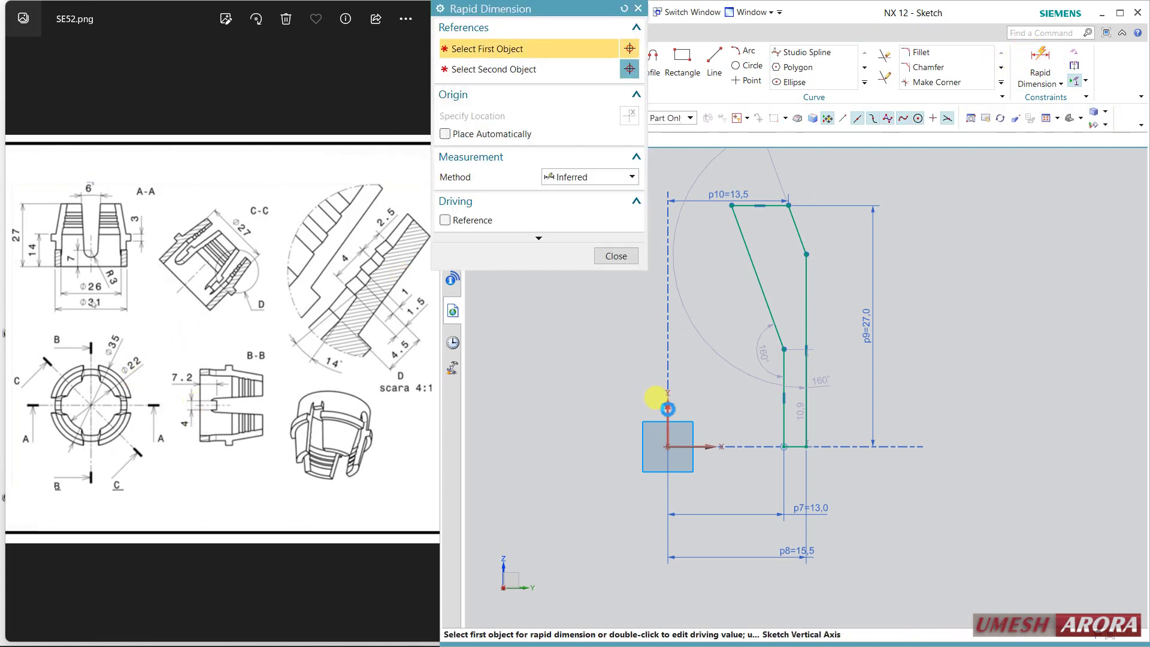
left_click(668, 409)
left_click(733, 211)
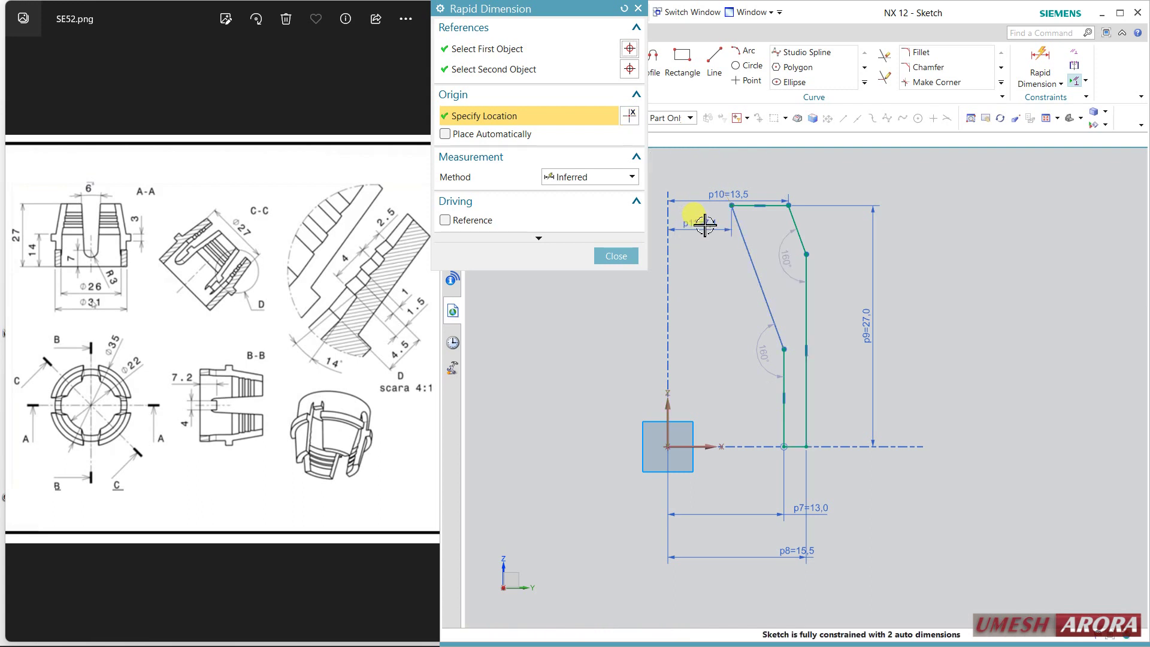
left_click(701, 222)
type("11")
key("Return")
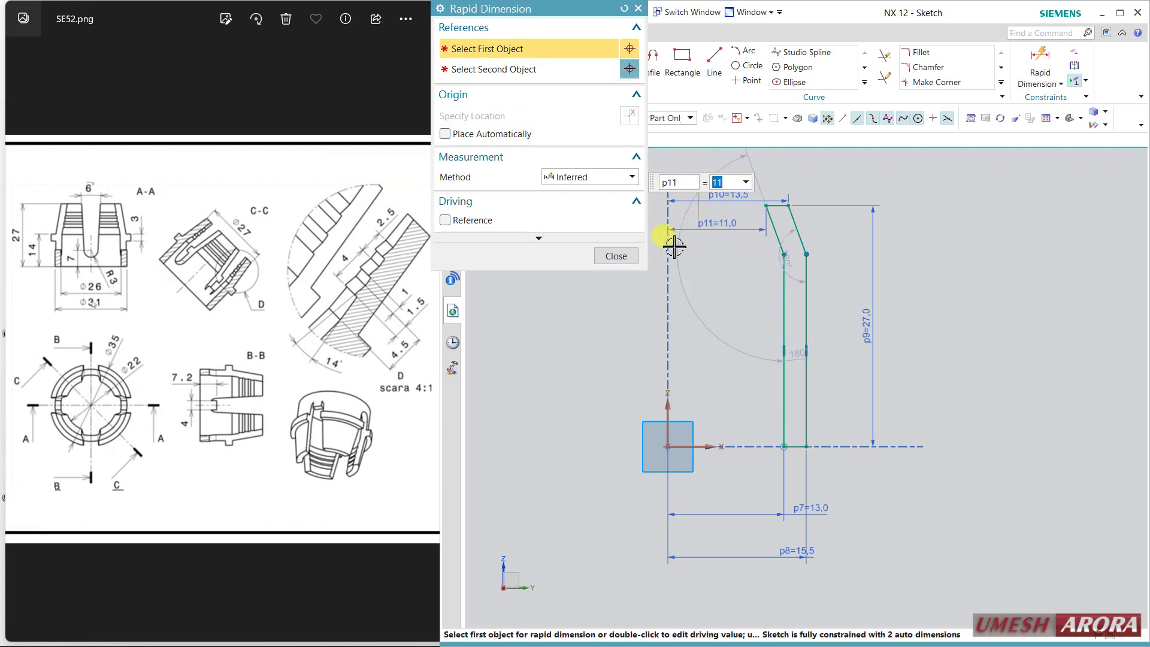
left_click(616, 257)
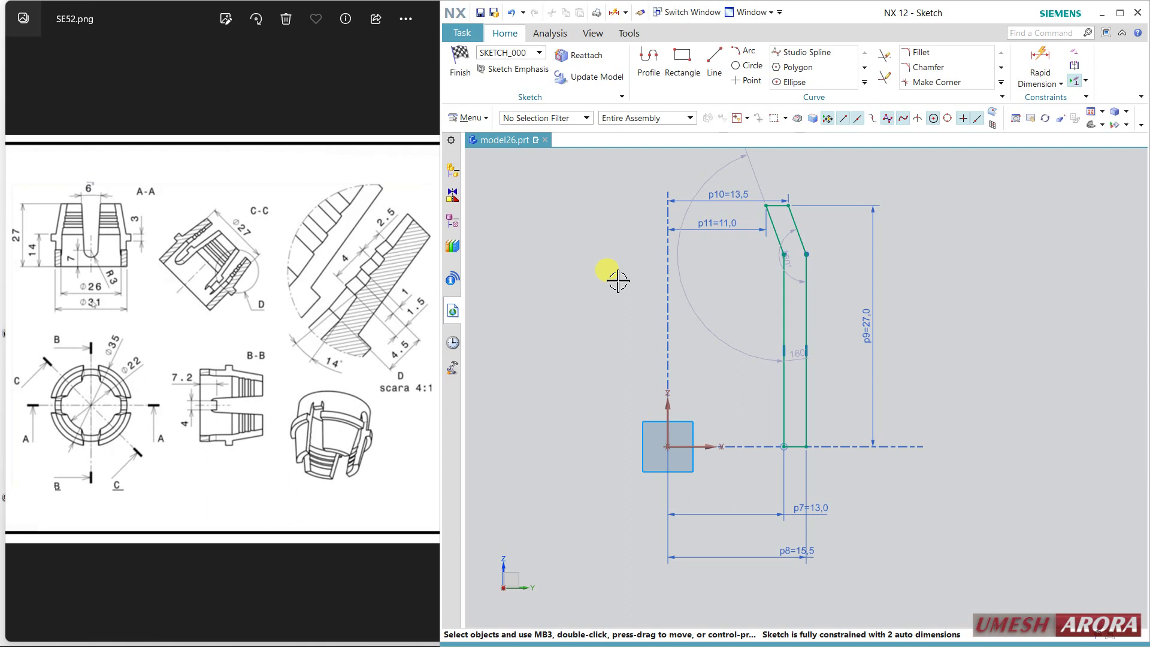
middle_click(617, 280)
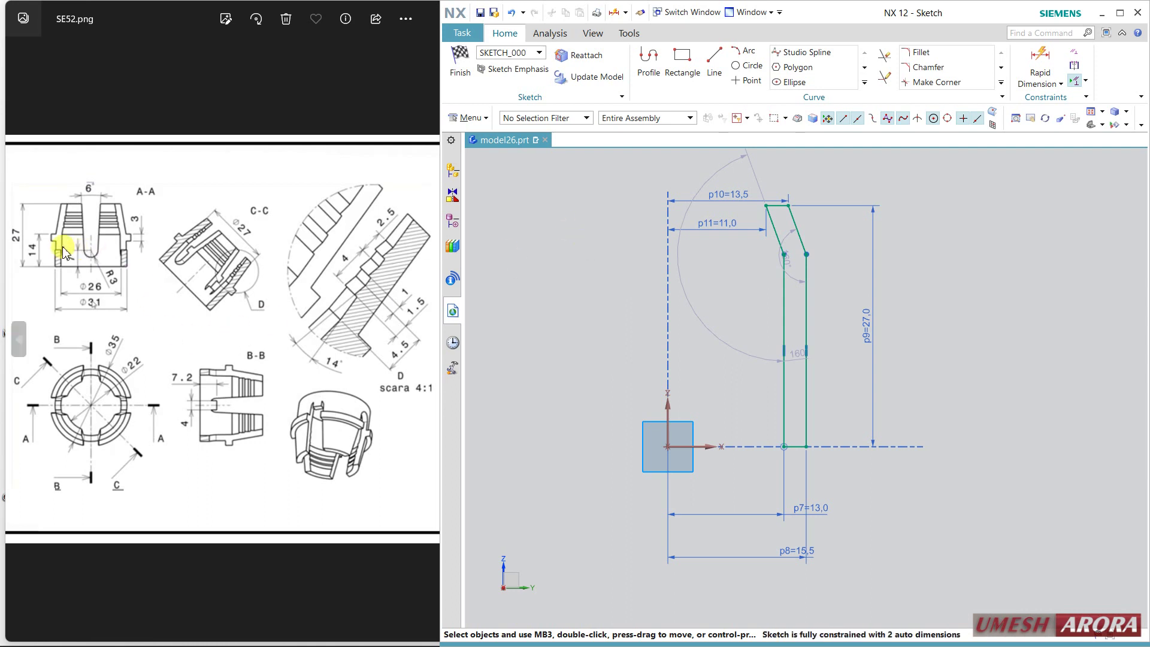
Dimension the length of the profile's outer vertical line as 14 mm.
left_click(1055, 51)
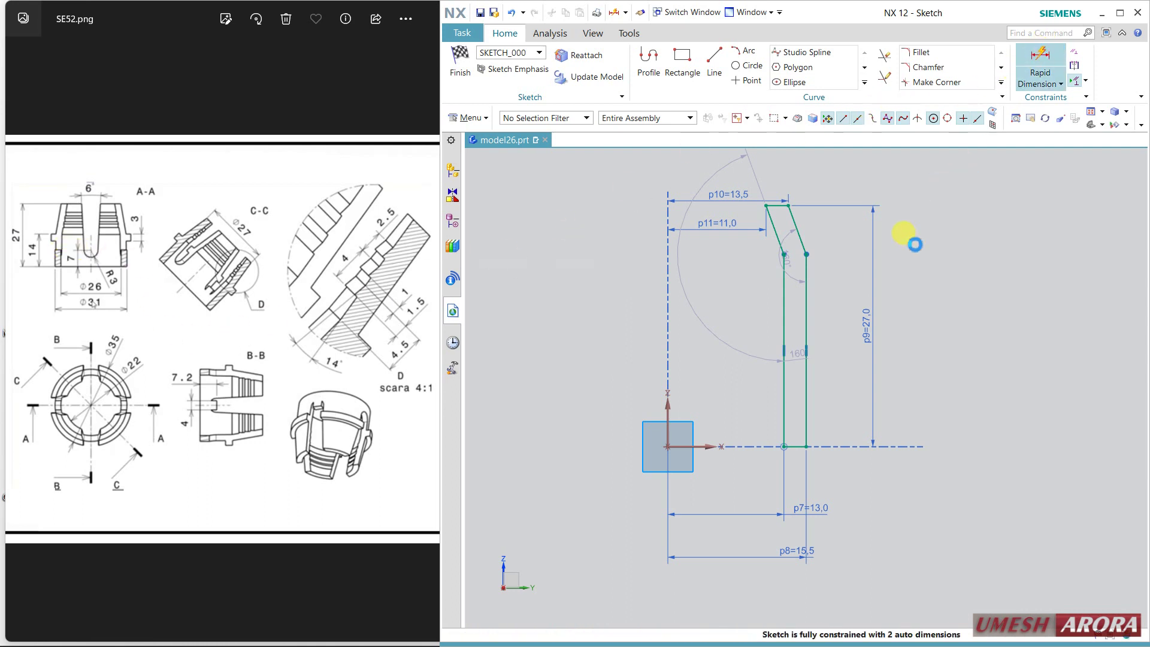
left_click(804, 400)
left_click(837, 381)
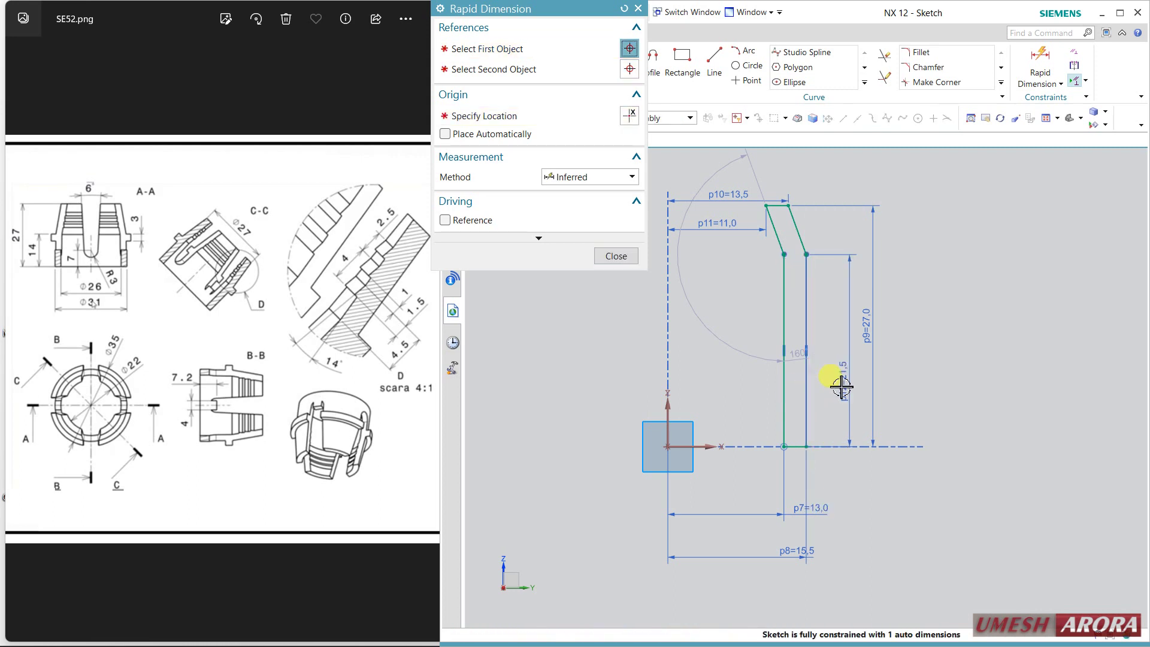
type("14")
key("Return")
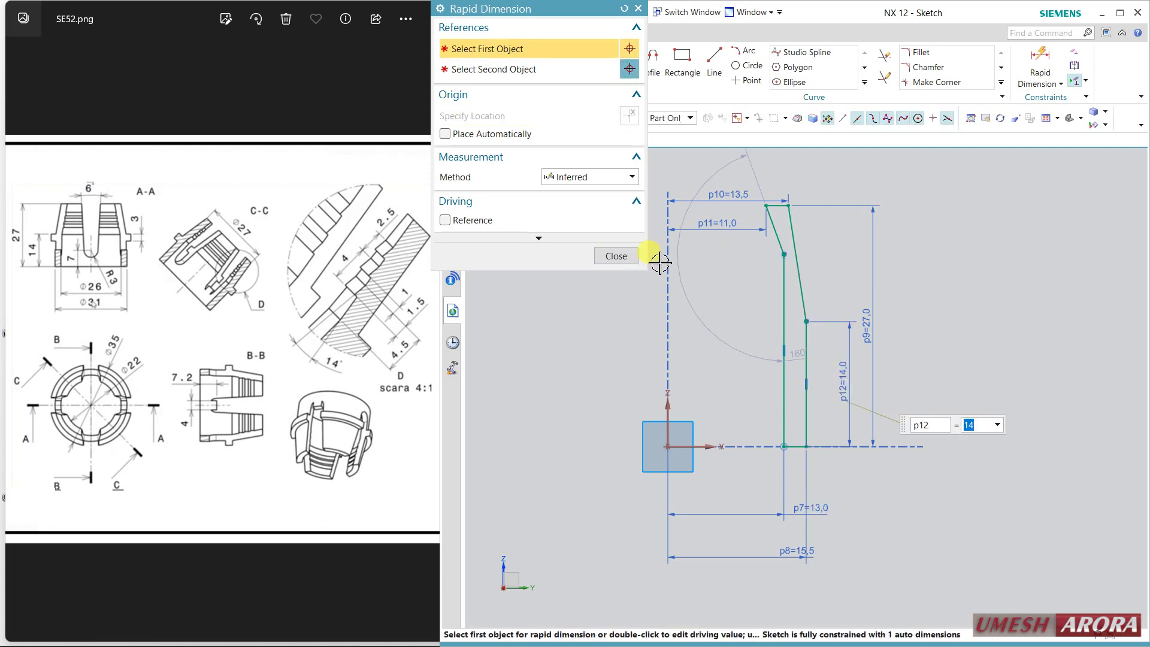
left_click(634, 258)
Constrain the inner bend point to align horizontally with the outer bend point.
left_click(784, 254)
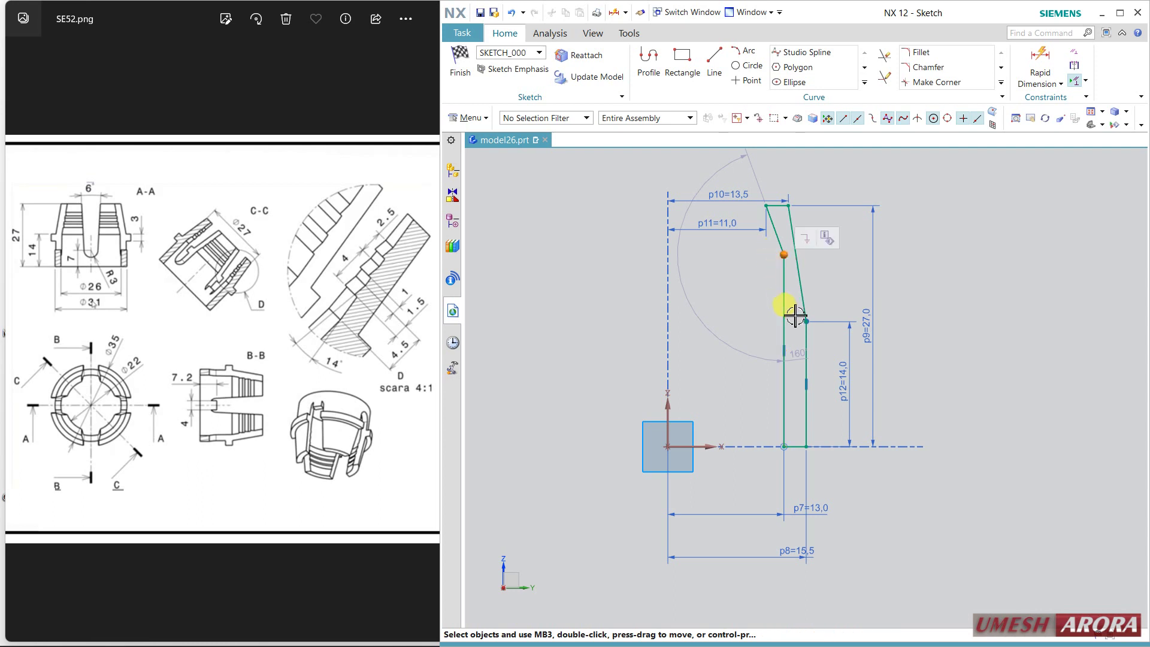
left_click(811, 324)
left_click(850, 303)
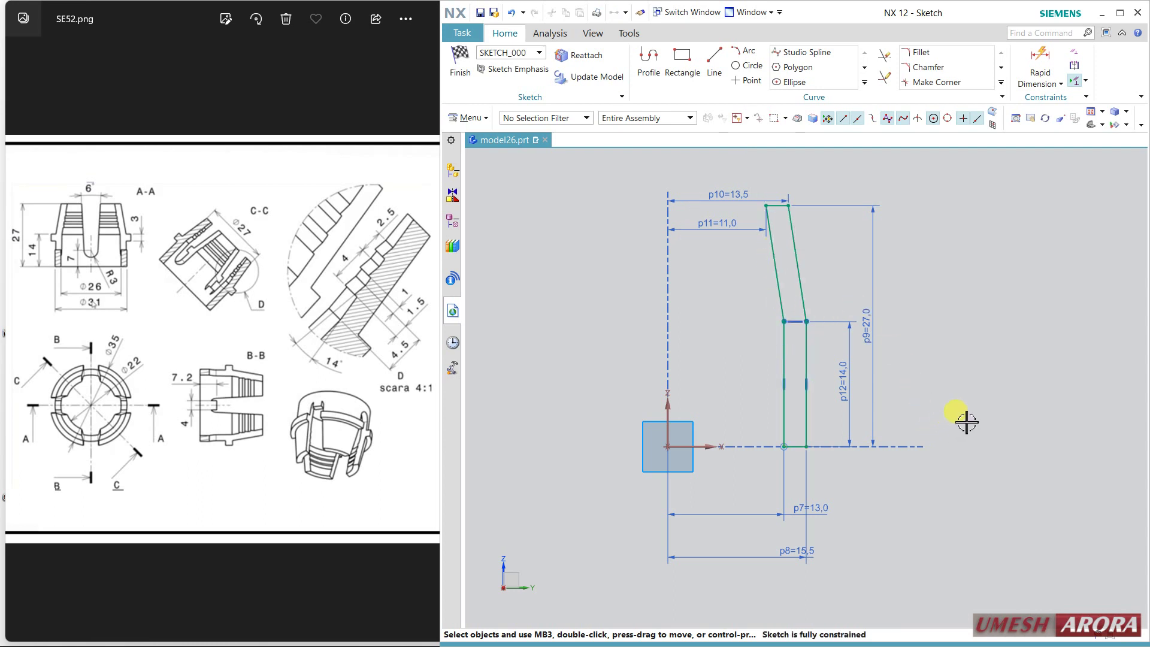
Sketch a flange rectangle about 2.5 mm wide and 3 mm high, outward and downward from the outer bend point.
left_click(682, 60)
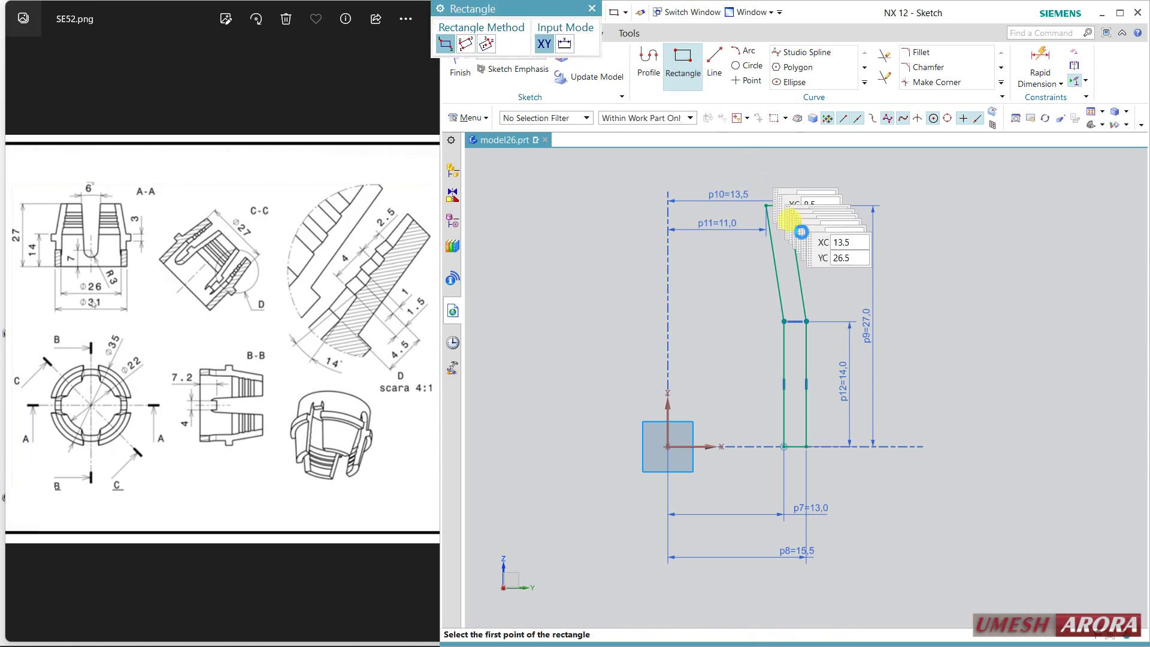
left_click(810, 324)
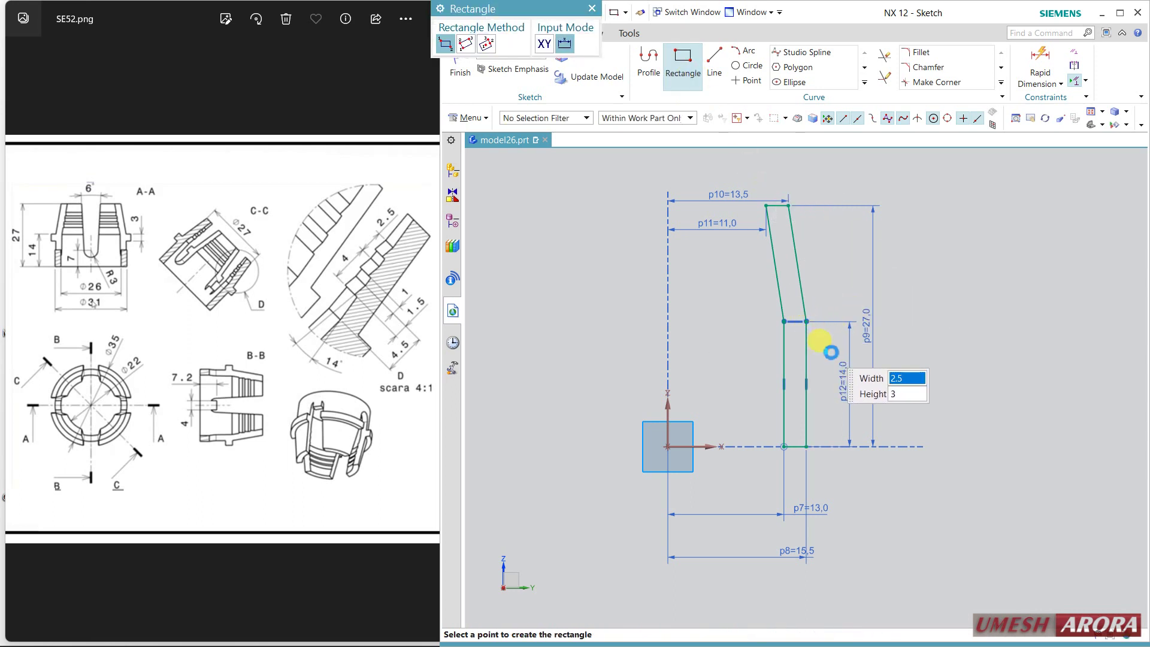
left_click(828, 347)
key("Escape")
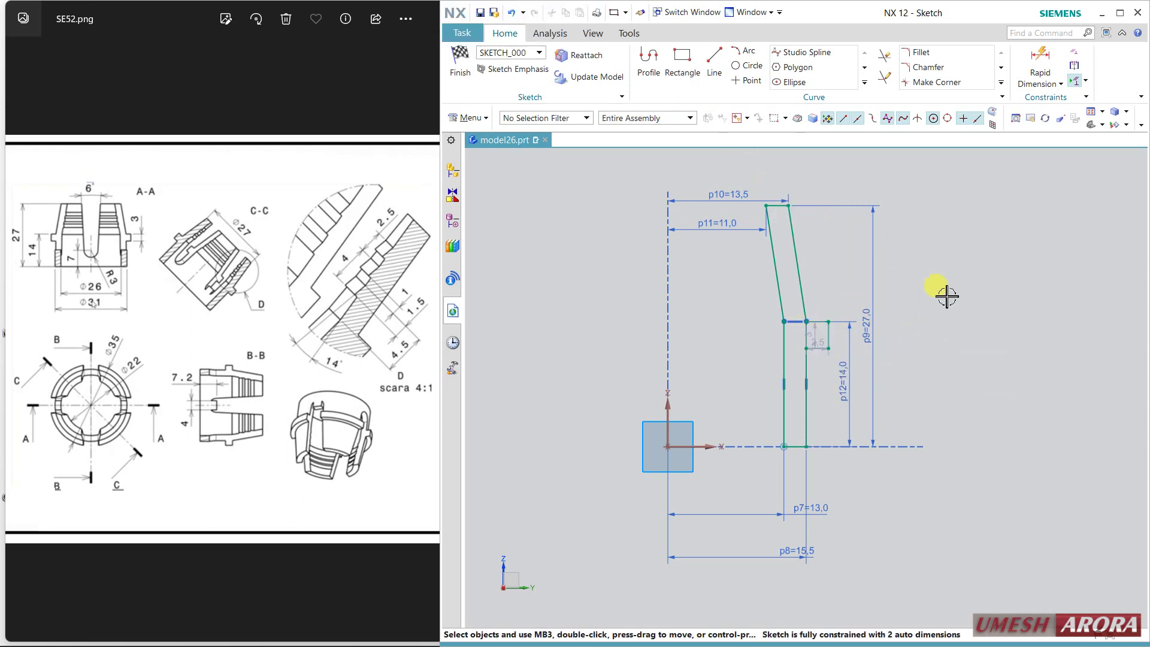
Dimension the horizontal distance from the vertical sketch axis to the flange rectangle's outer edge as 35/2.
left_click(1040, 62)
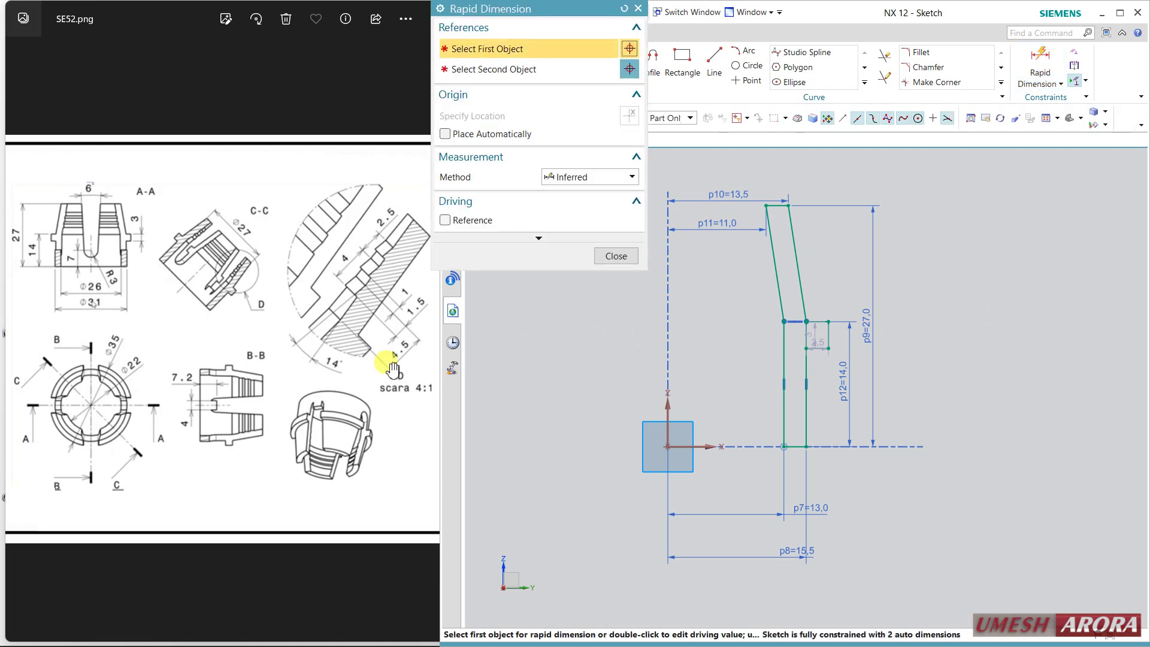
left_click(667, 412)
left_click(827, 346)
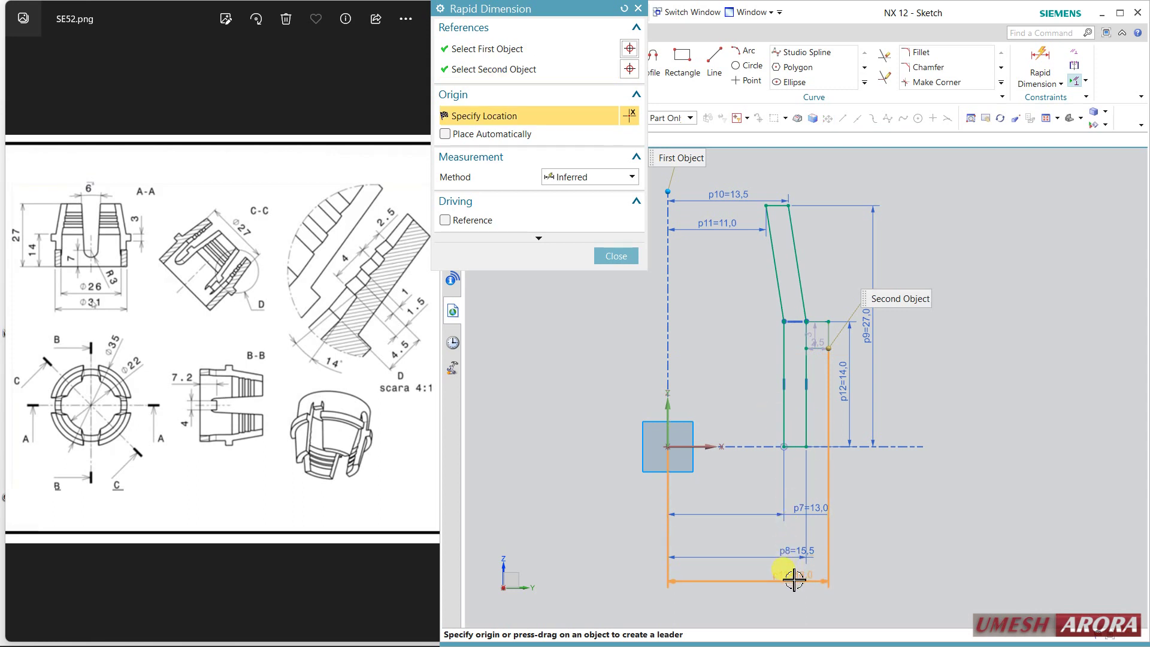
left_click(794, 592)
type("35/")
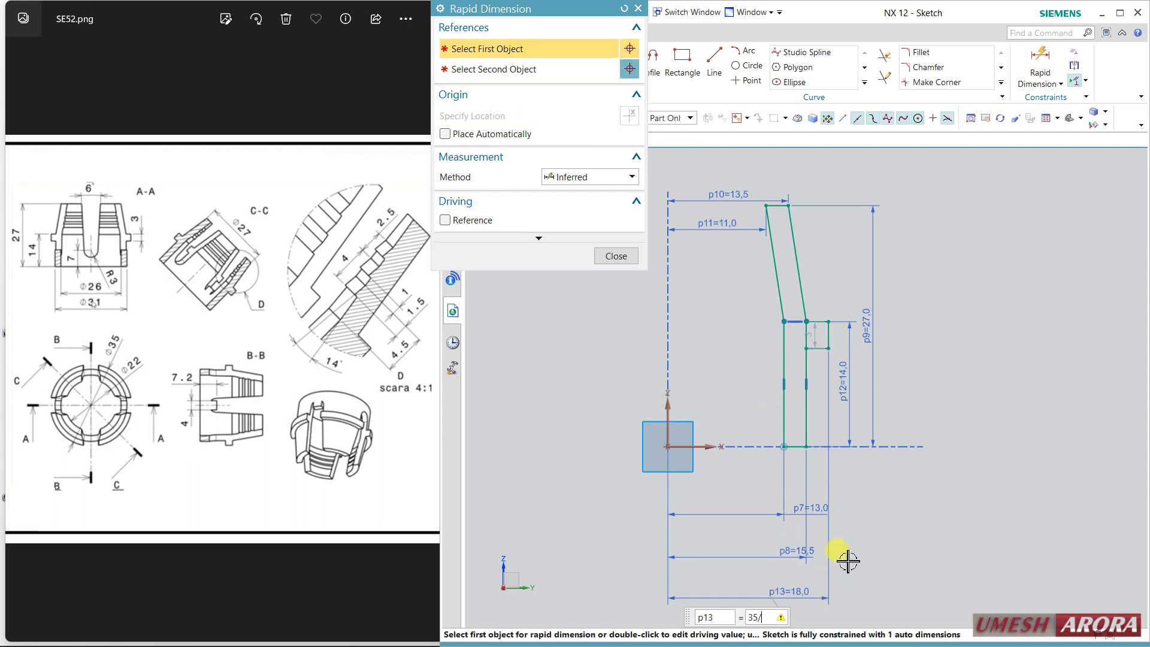
type("2")
key("Return")
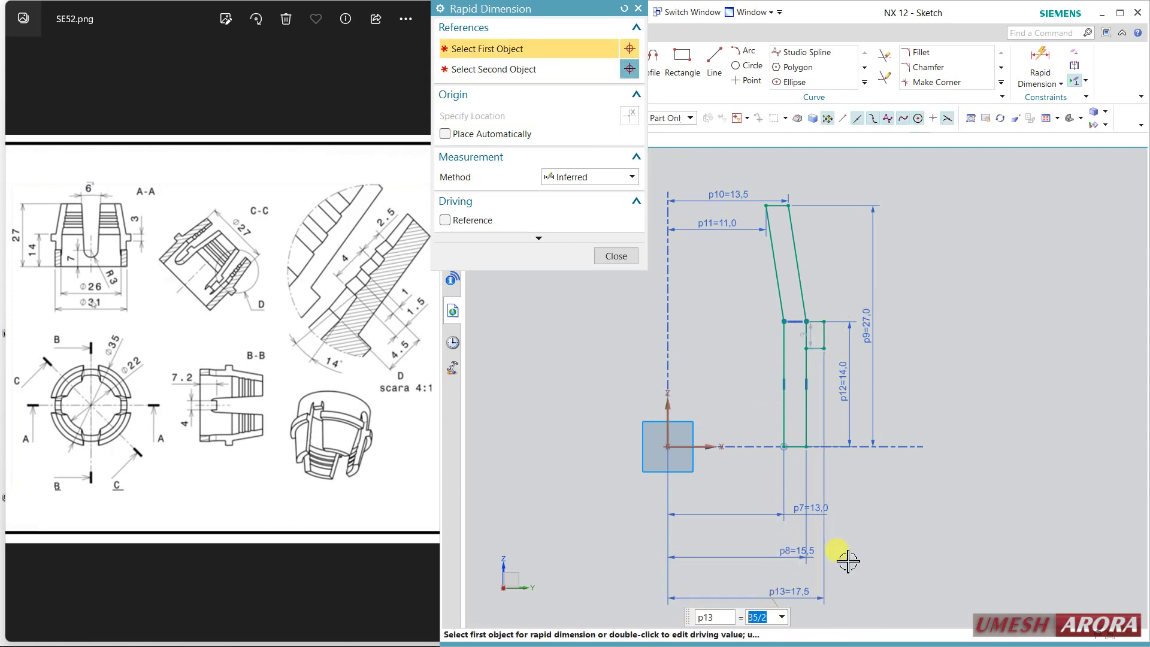
Convert the flange rectangle's automatic 3 mm height into a driving dimension and finish the sketch.
left_click(806, 331)
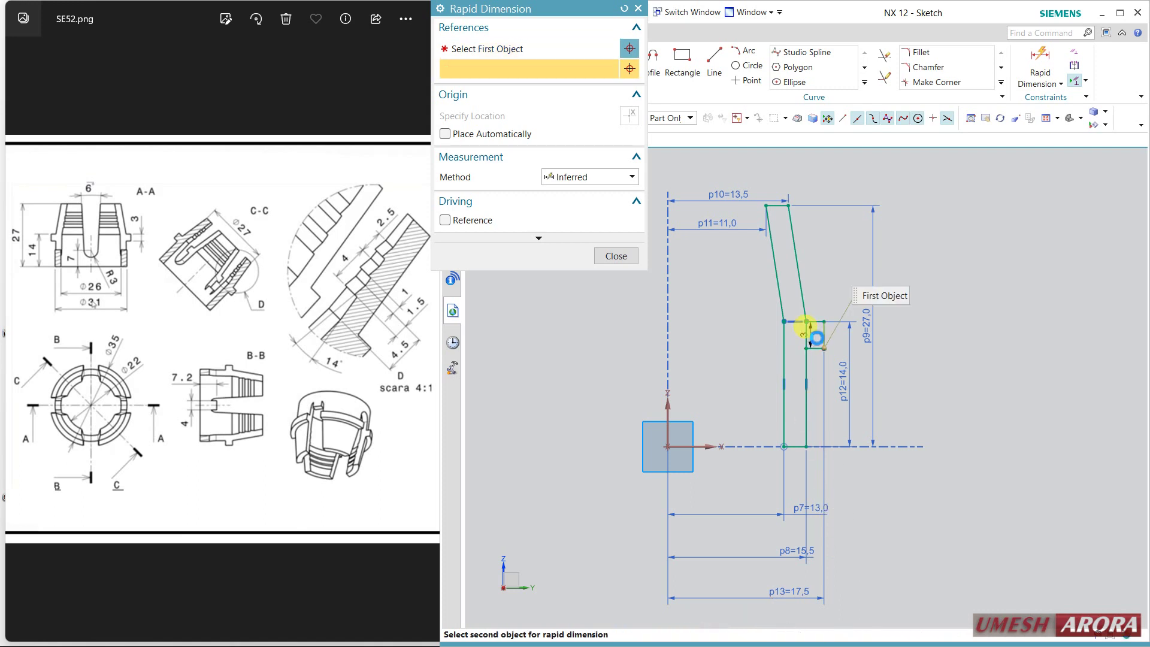
left_click(813, 338)
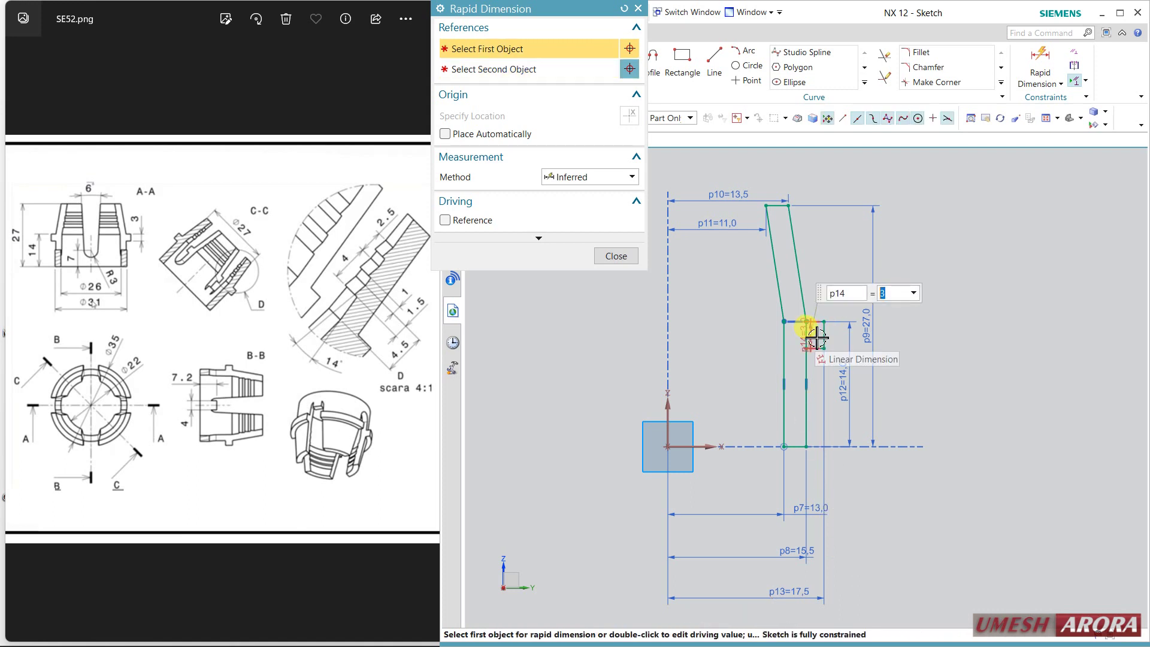
left_click(621, 258)
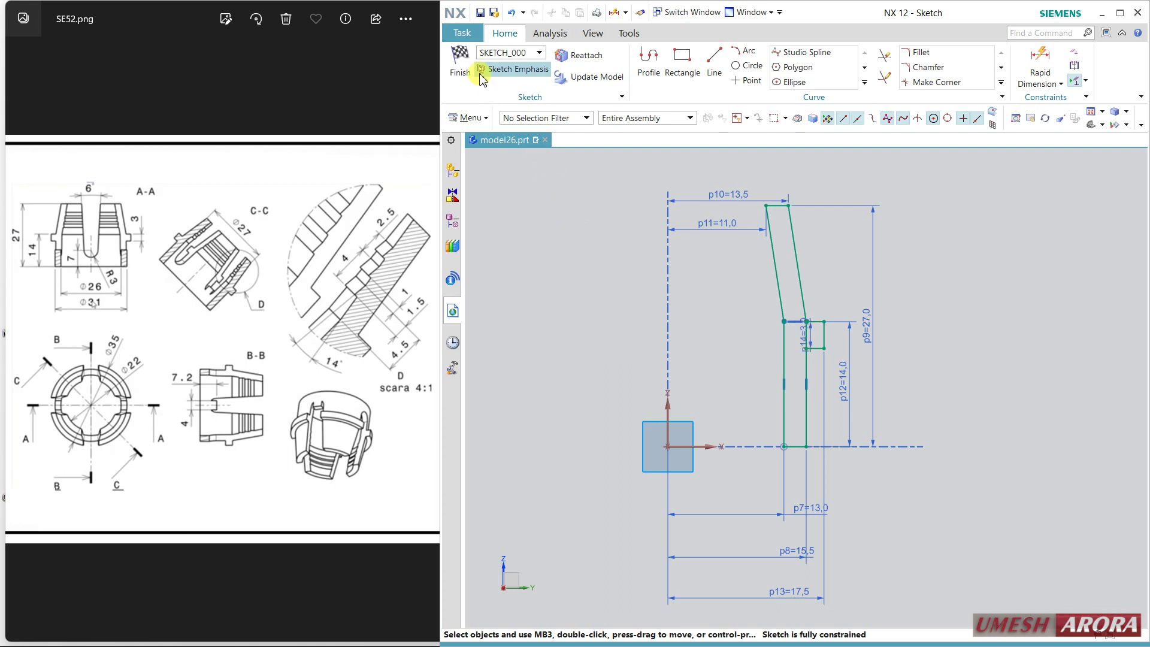
left_click(460, 63)
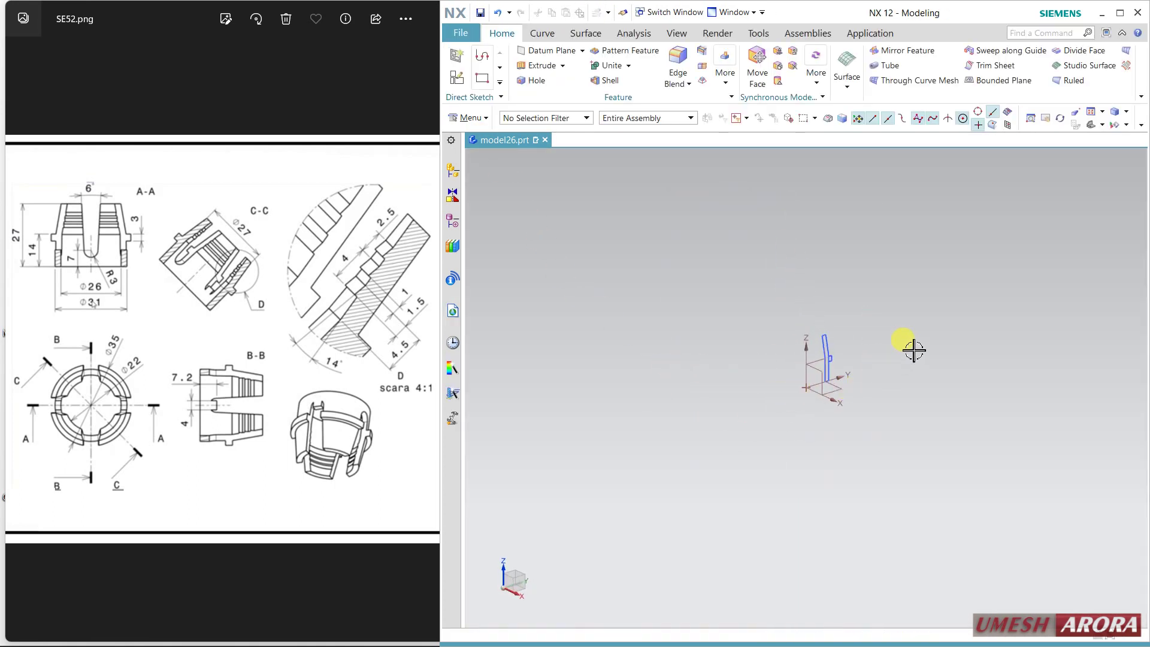
Revolve the wall and flange regions around the datum Z axis from 180° to -180° as a solid.
left_click(563, 66)
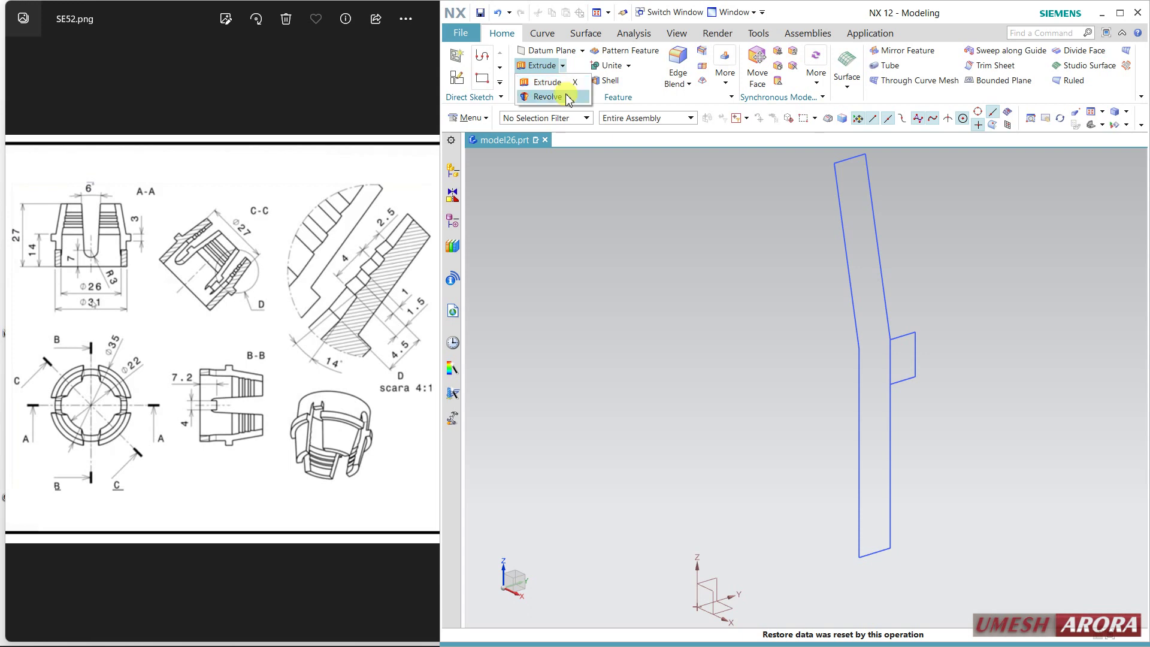
left_click(566, 97)
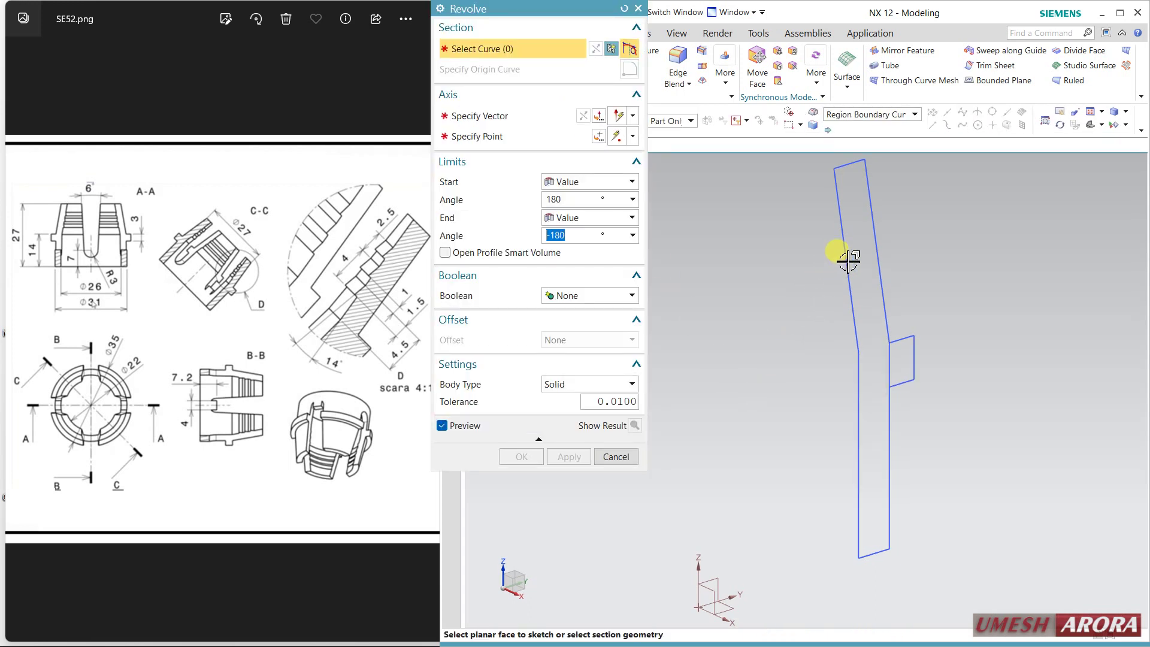
left_click(857, 254)
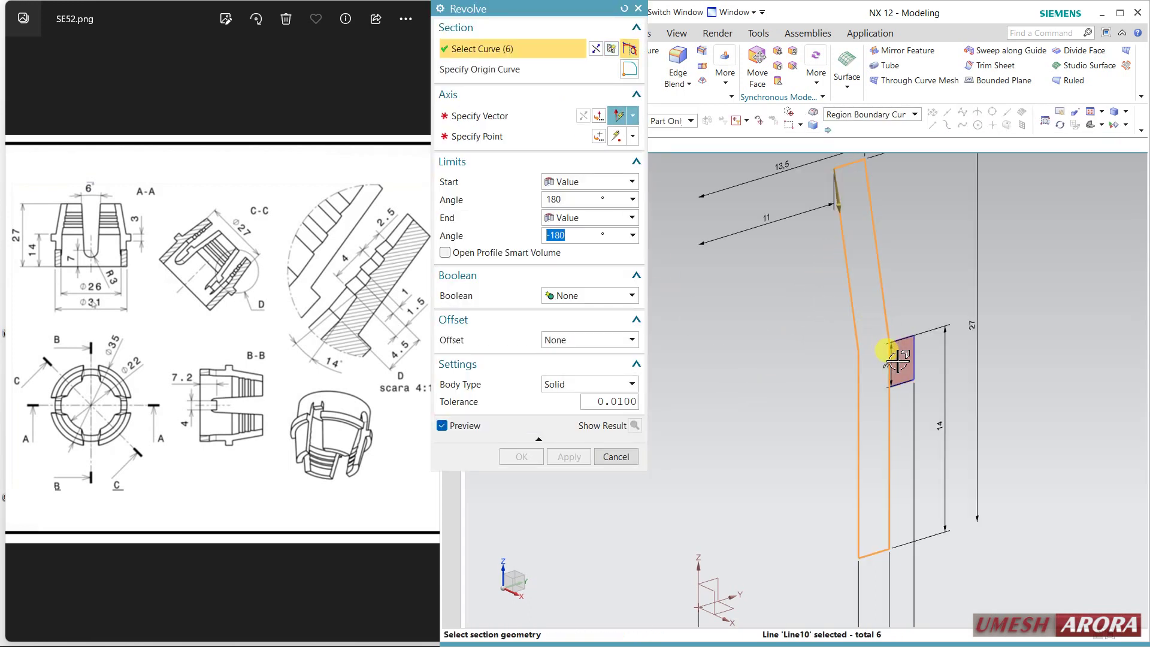
left_click(530, 117)
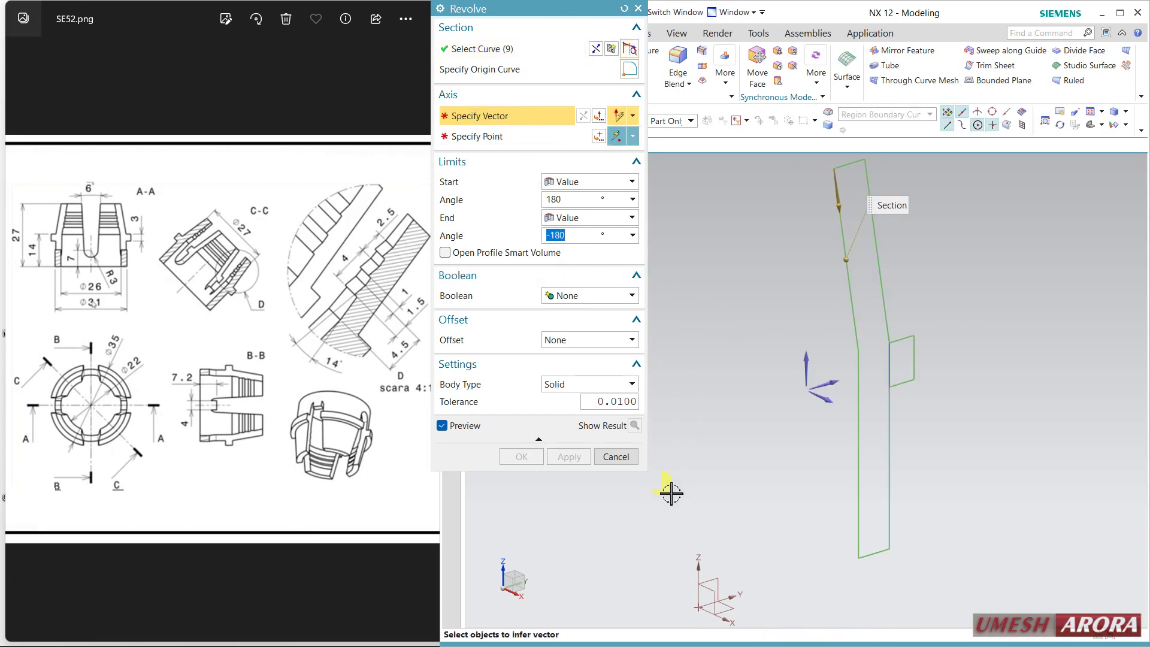
left_click(700, 572)
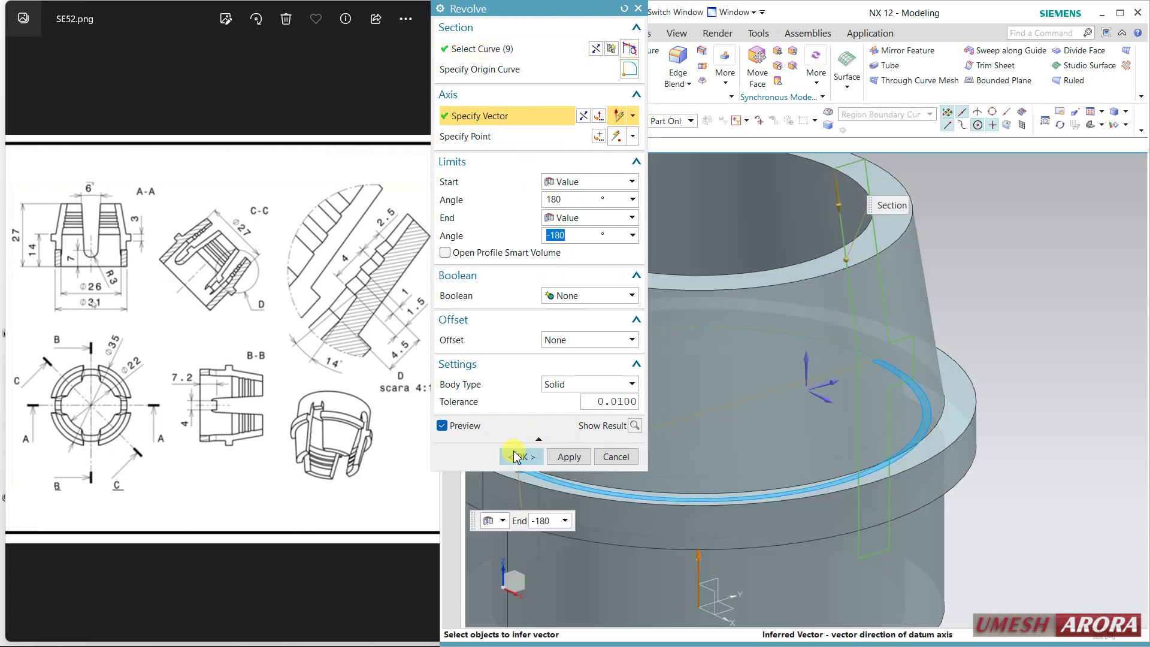
middle_click(626, 443)
Create a new sketch on the datum YZ plane with the Y axis as its horizontal reference.
middle_click_drag(919, 462, 806, 411)
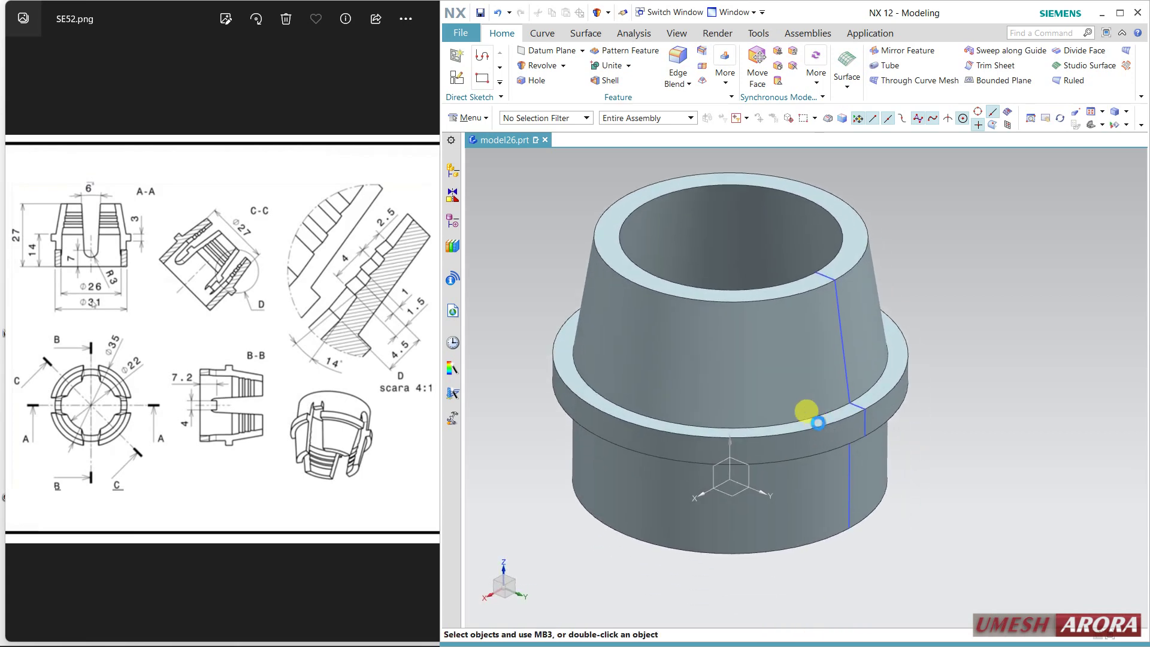
middle_click_drag(889, 484, 913, 475)
left_click(460, 80)
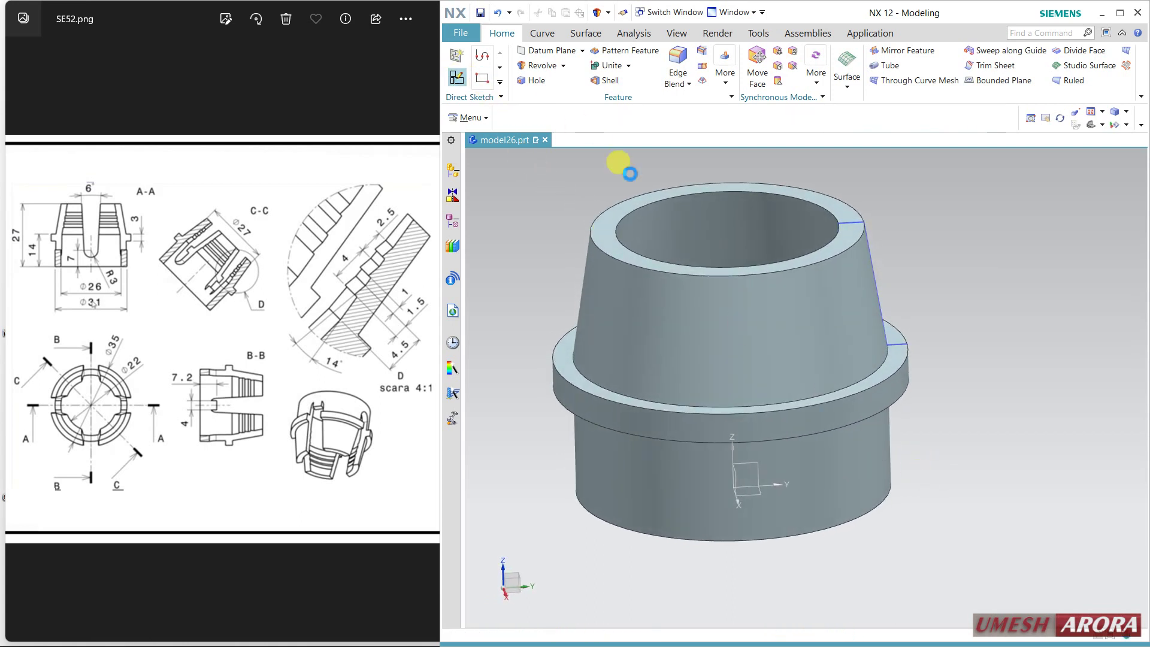
left_click(757, 465)
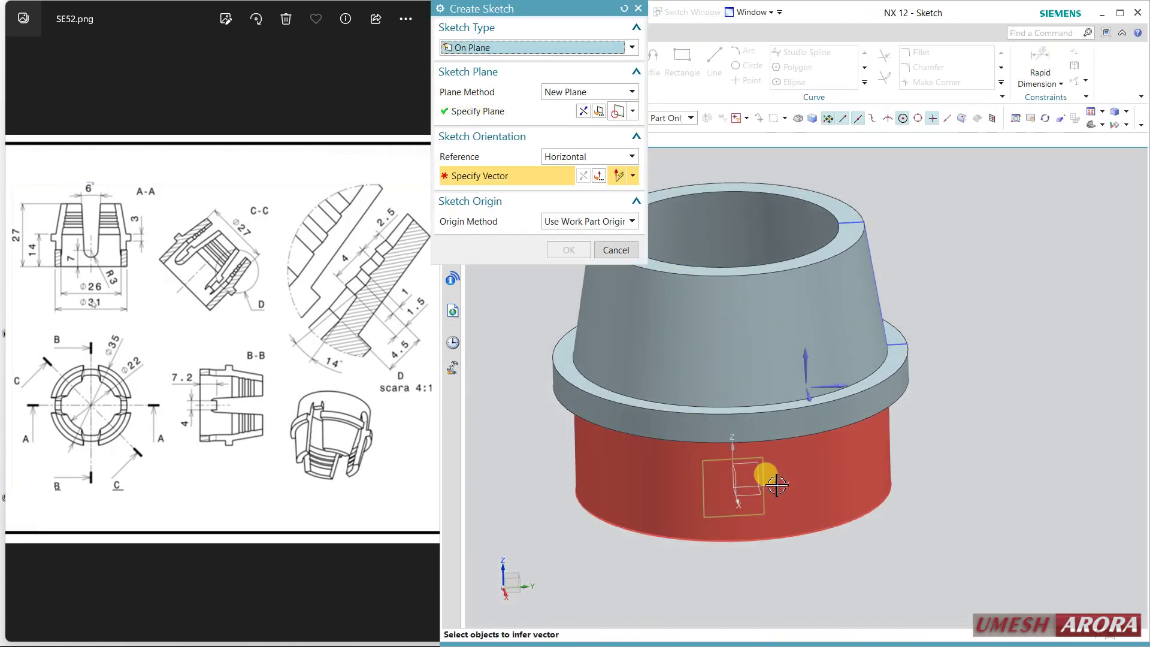
left_click(765, 479)
middle_click(863, 502)
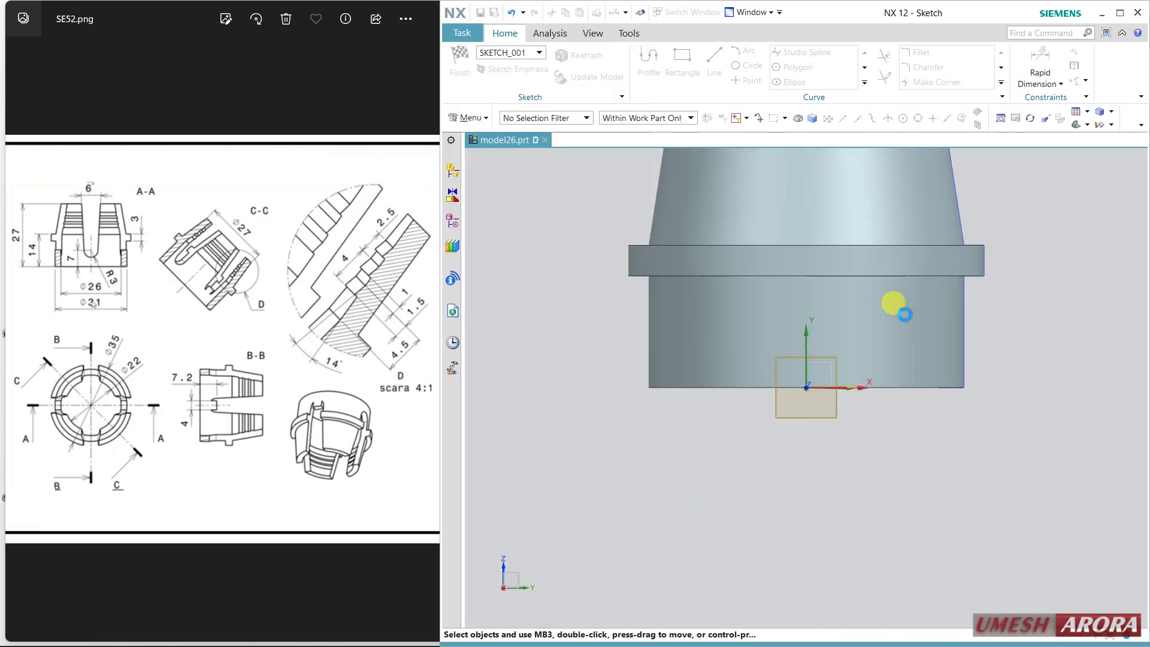
Section the view with a single plane normal to X at zero offset to expose the wall's cross-section.
left_click(593, 33)
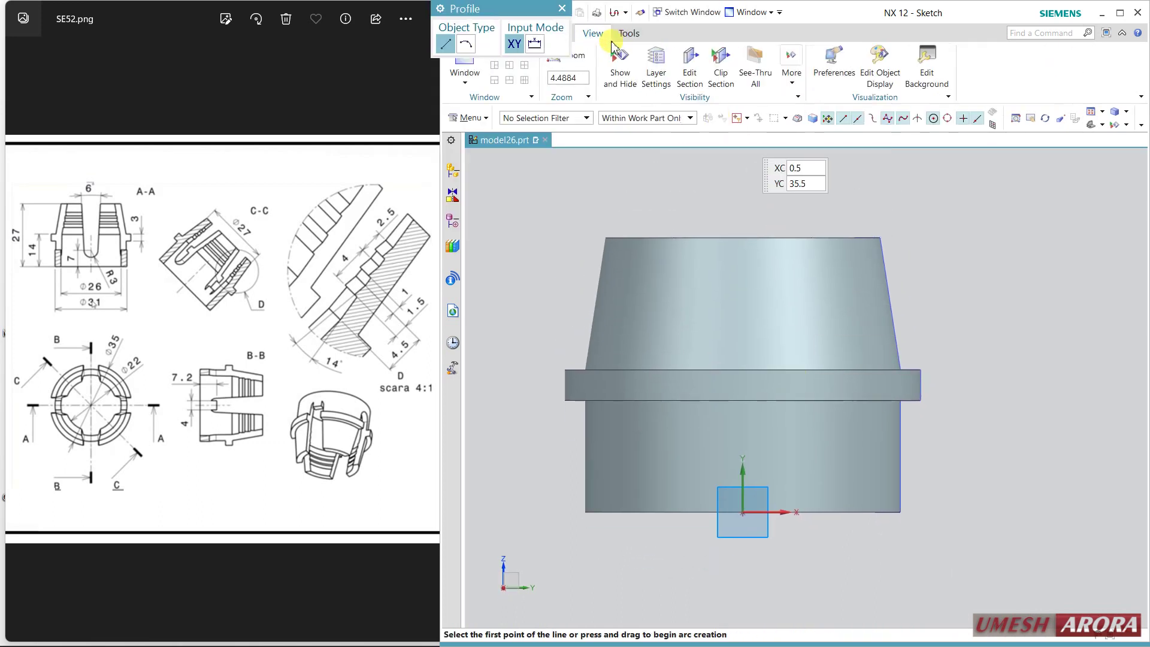
left_click(693, 62)
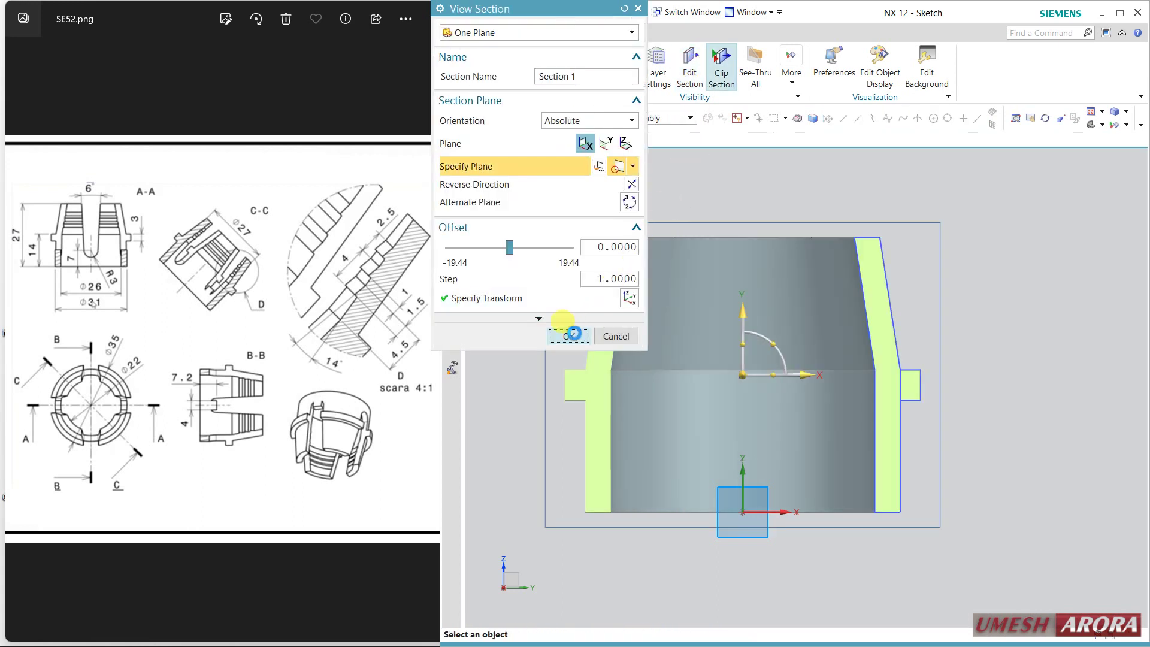
left_click(569, 336)
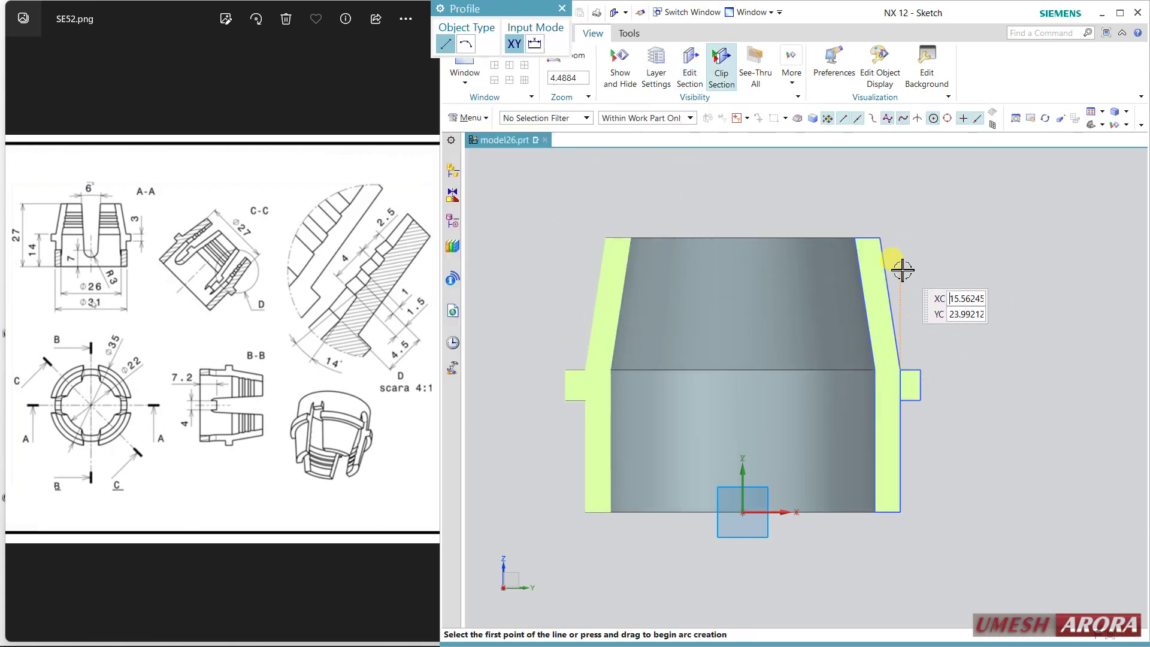
Sketch the upper inner tooth's open profile on the tapered wall: a sloped line about 3.2 mm long and a horizontal line about 1.8 mm long.
scroll(908, 305, "up", 4)
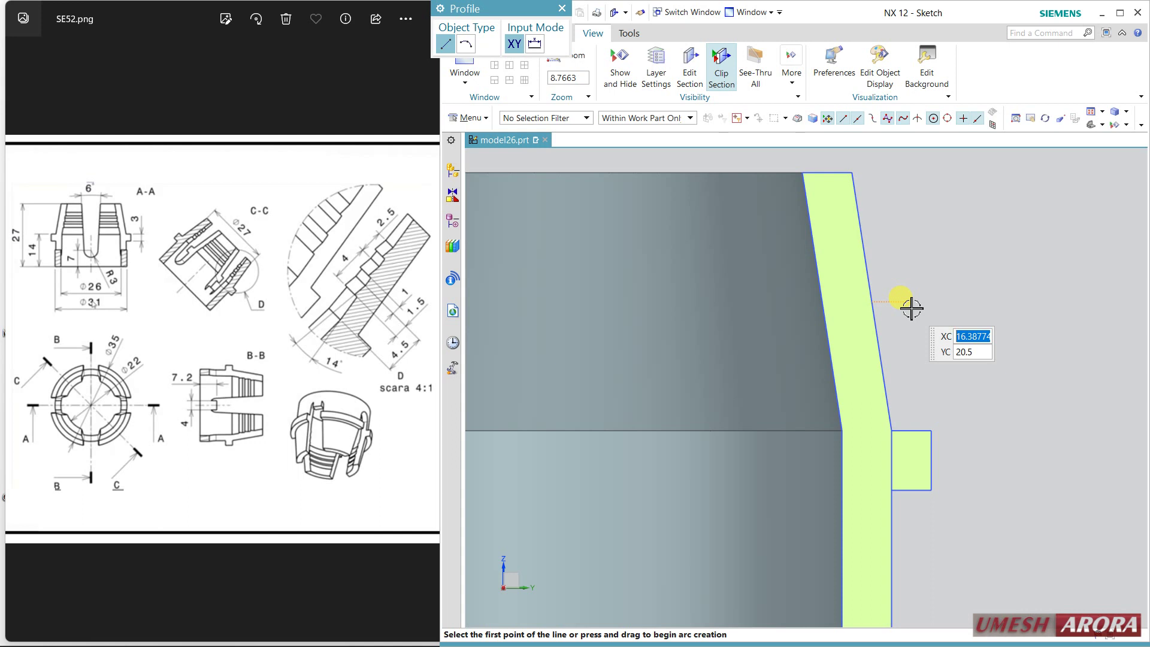
left_click(809, 219)
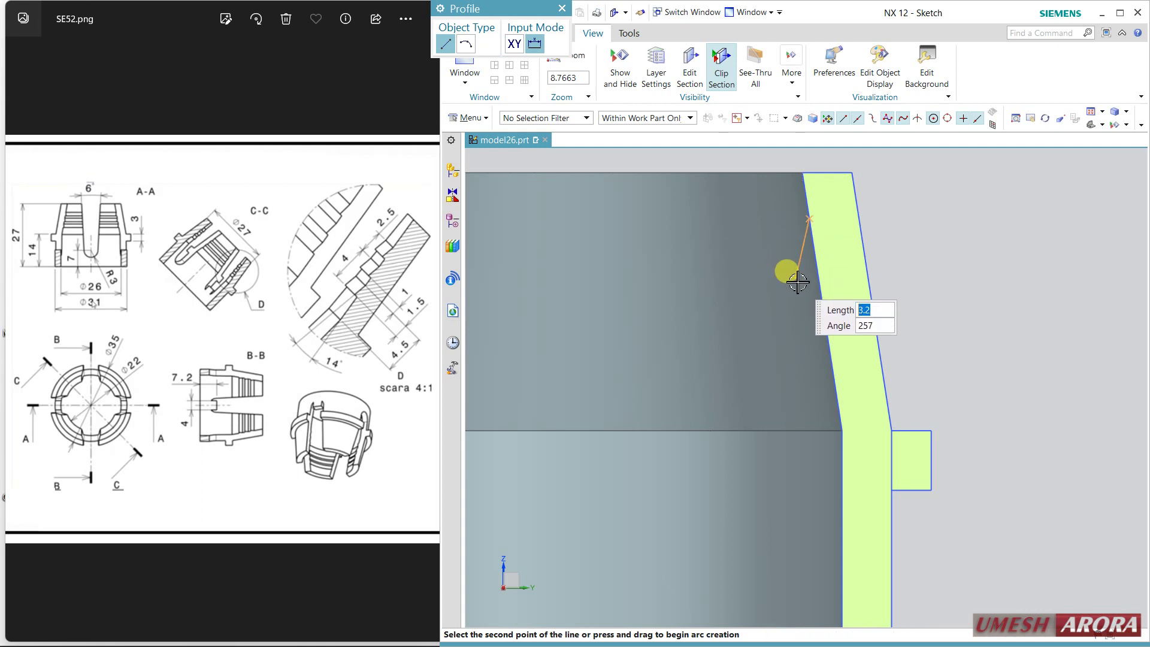
left_click(805, 267)
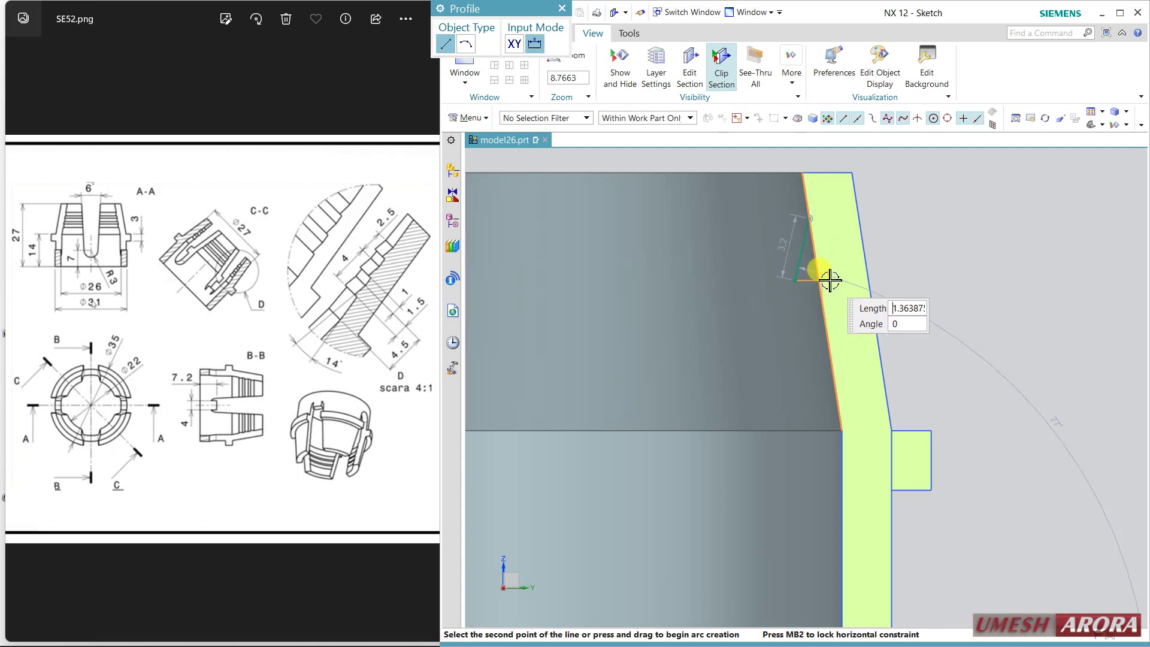
left_click(832, 281)
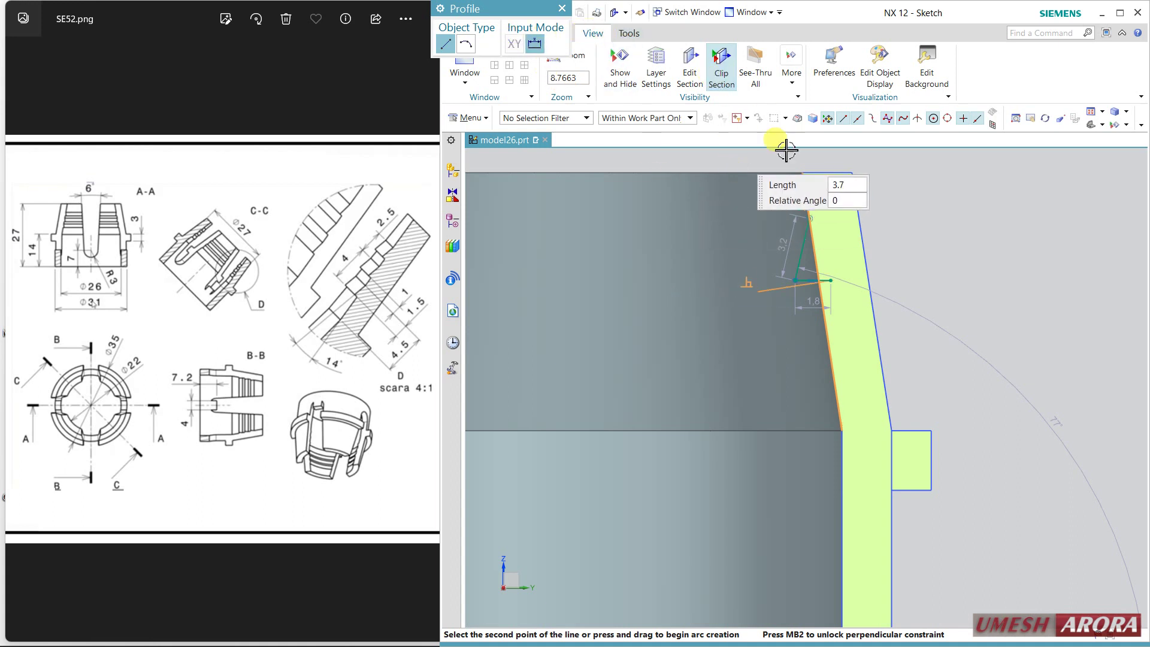
right_click(895, 206)
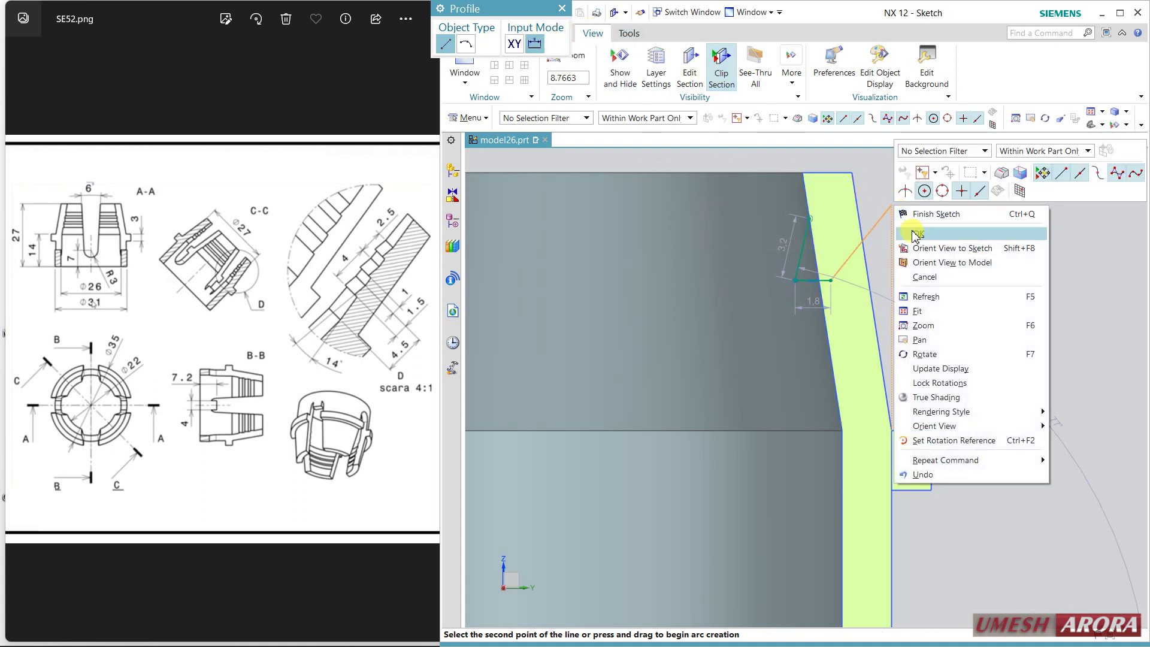
left_click(906, 222)
Project the inner tapered wall edge into the sketch as a single curve.
left_click_drag(476, 9, 487, 104)
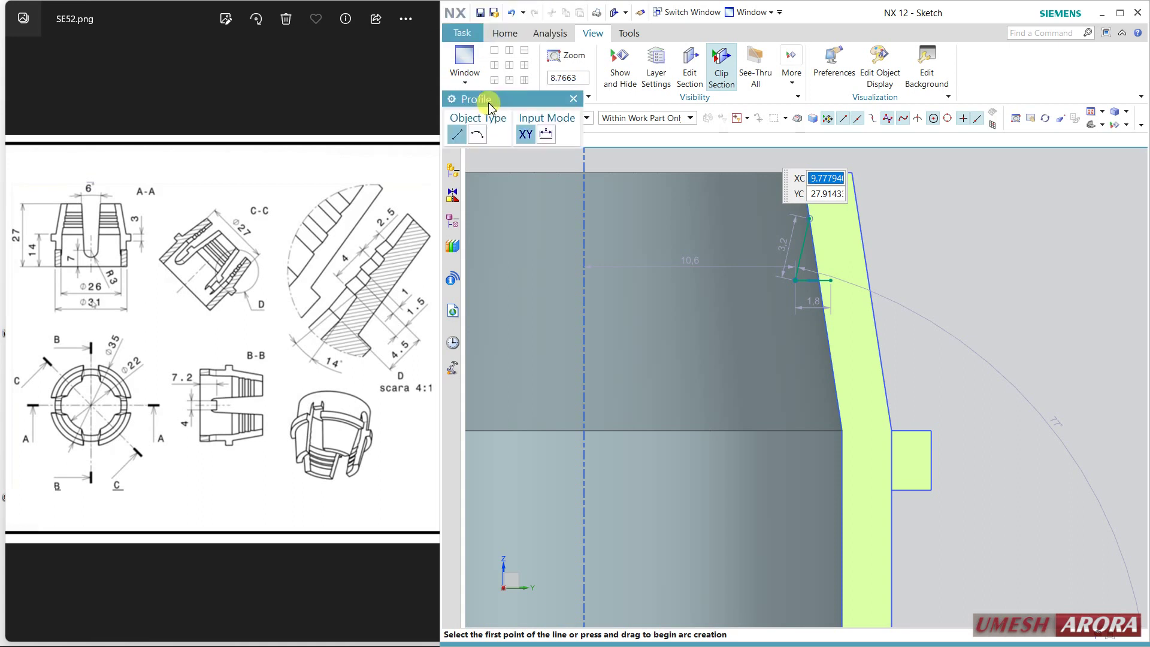
left_click(504, 33)
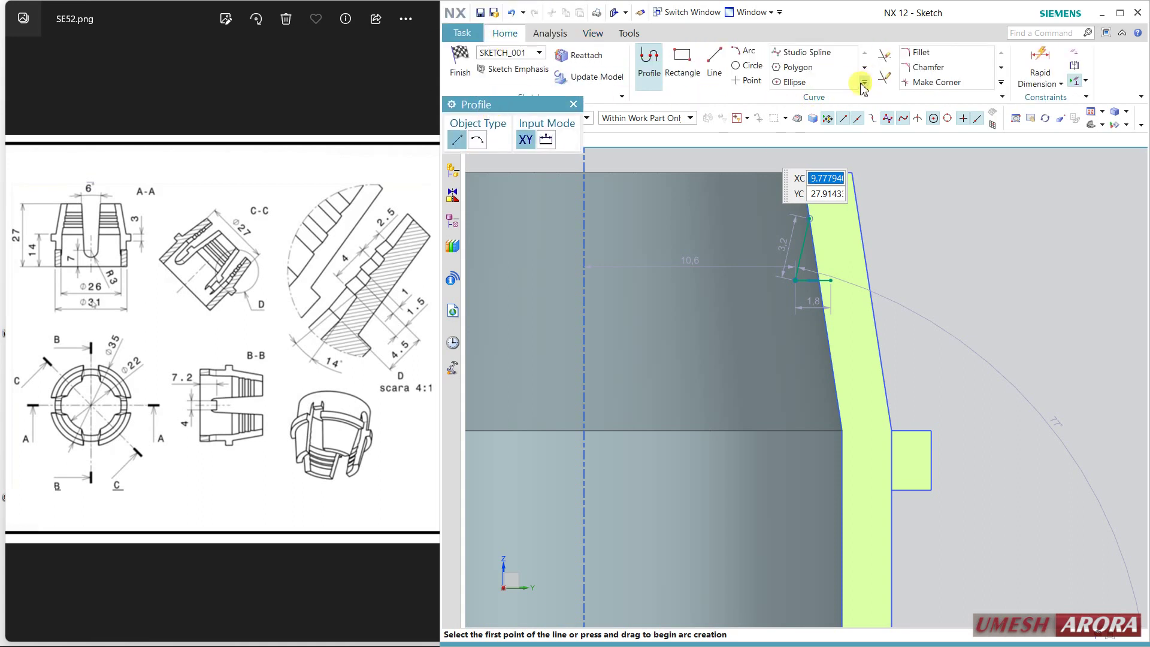
left_click(863, 83)
left_click(874, 116)
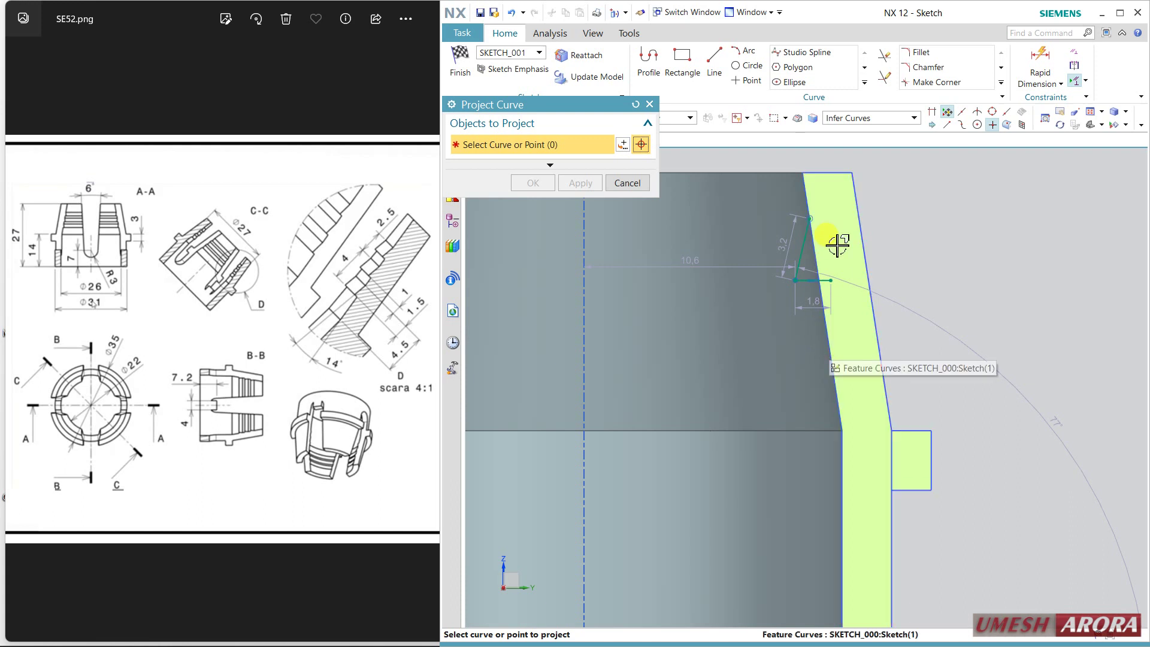
left_click(851, 118)
left_click(844, 129)
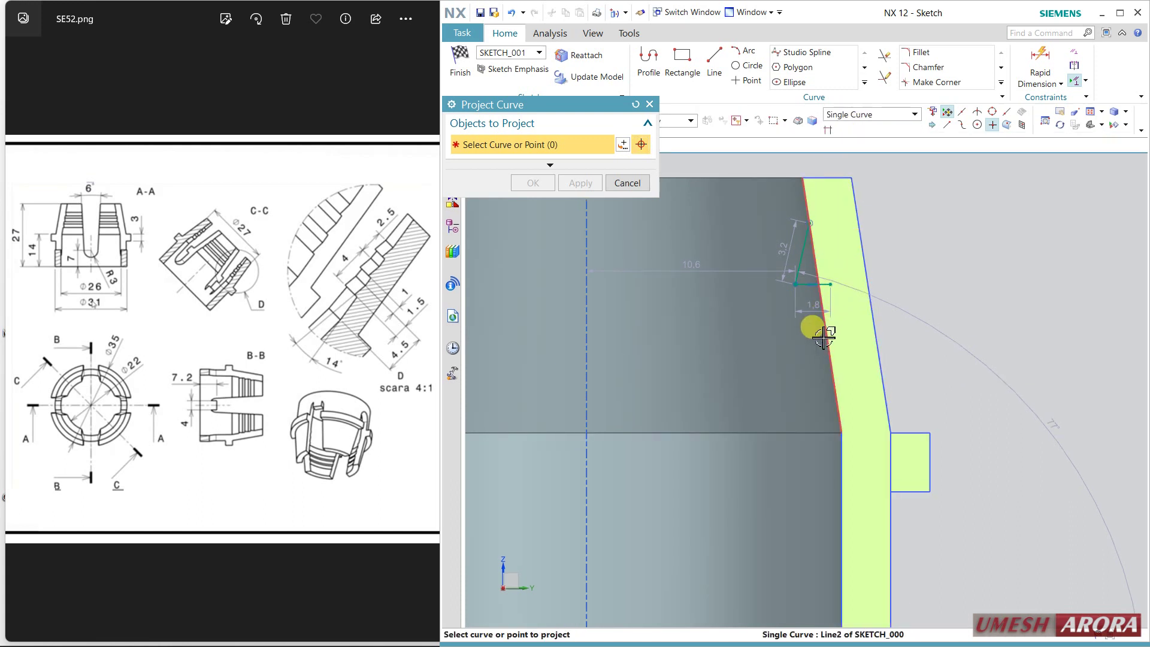
left_click(826, 327)
left_click(542, 182)
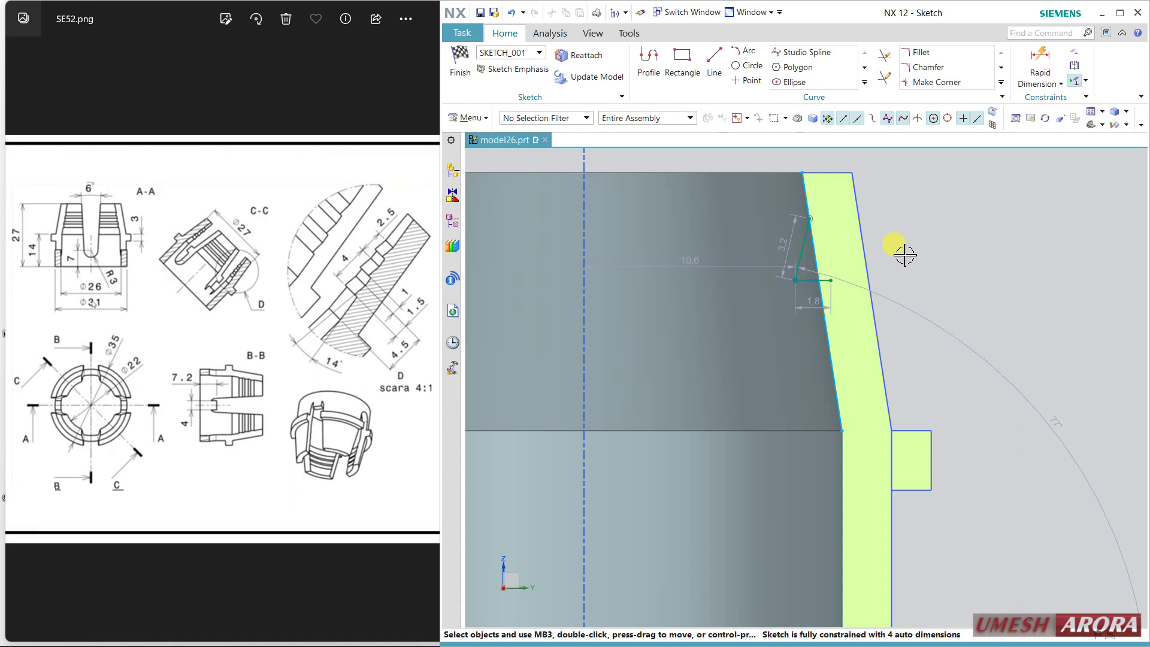
Trim the part of the upper tooth's horizontal line that extends past the projected taper line into the wall.
left_click(884, 78)
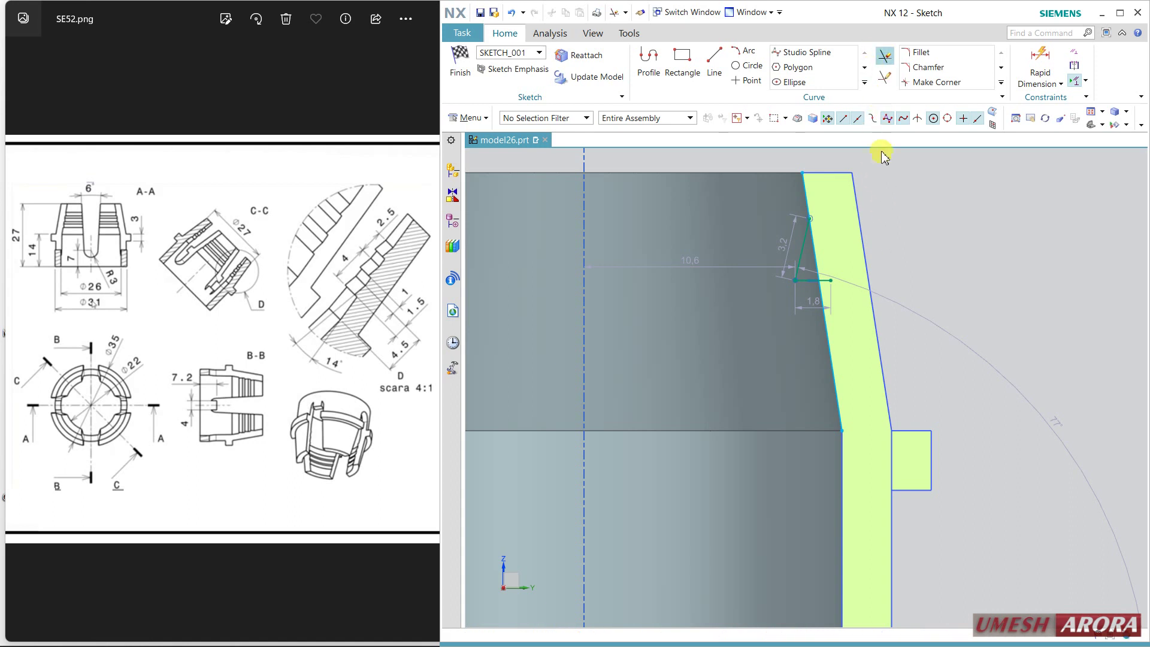
left_click(826, 280)
left_click(626, 230)
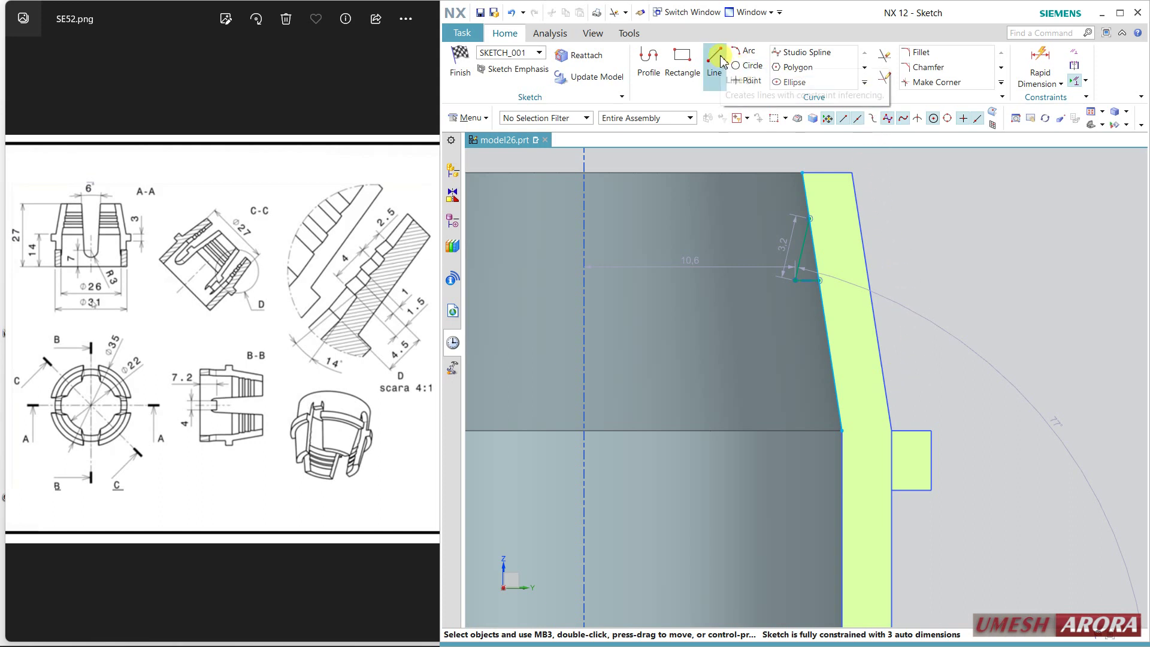
Sketch a second tooth profile below the first, with a sloped line about 2.7 mm long and a horizontal line about 2 mm long.
left_click(649, 59)
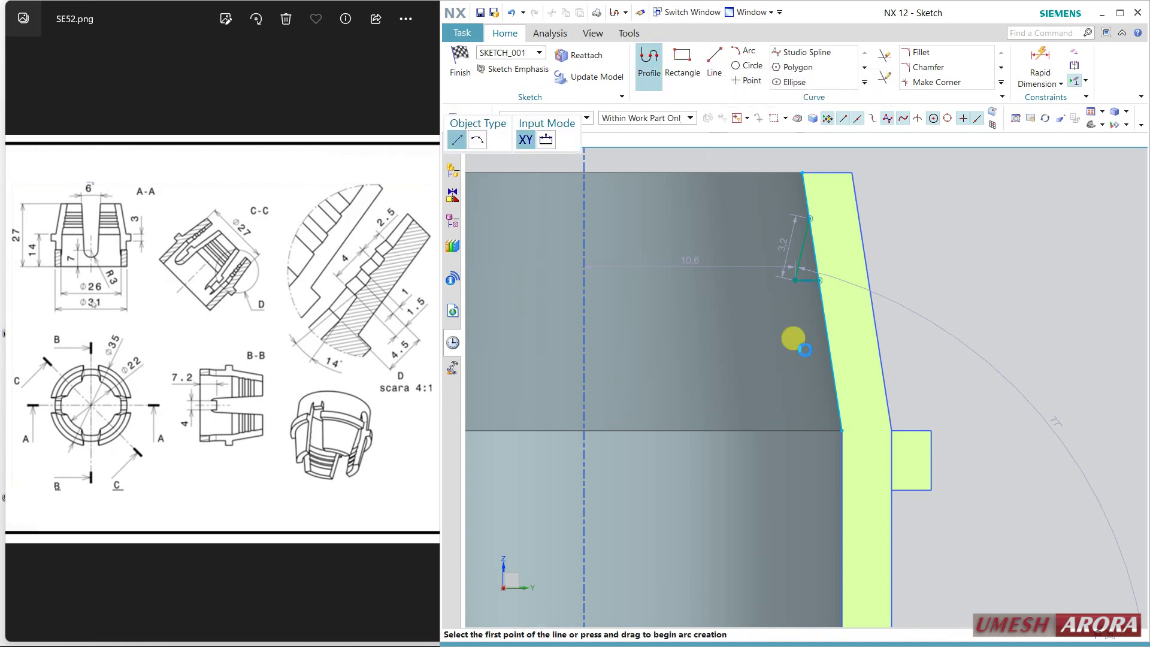
left_click(810, 298)
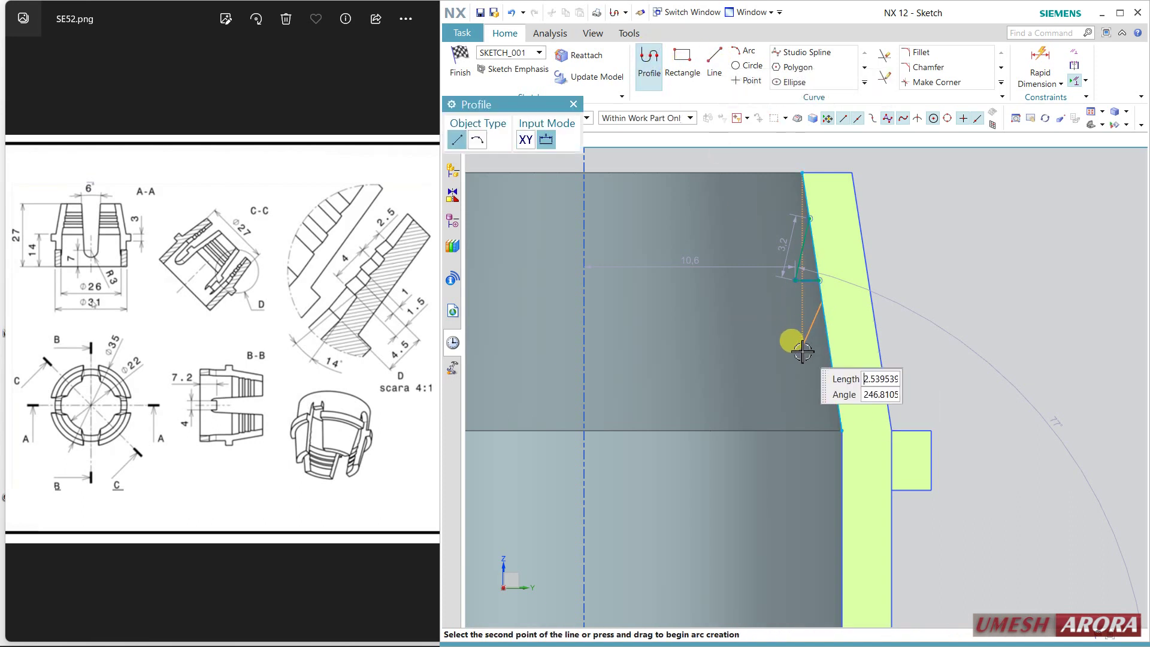
type("2.735008")
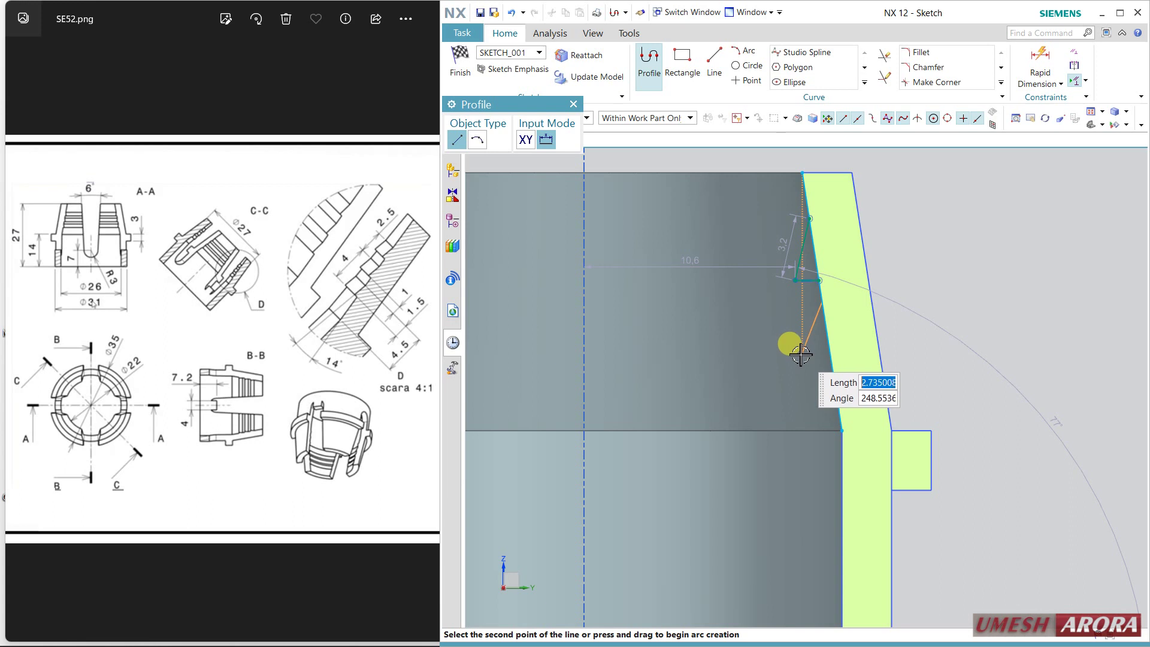
key("Return")
key("Return")
key("Escape")
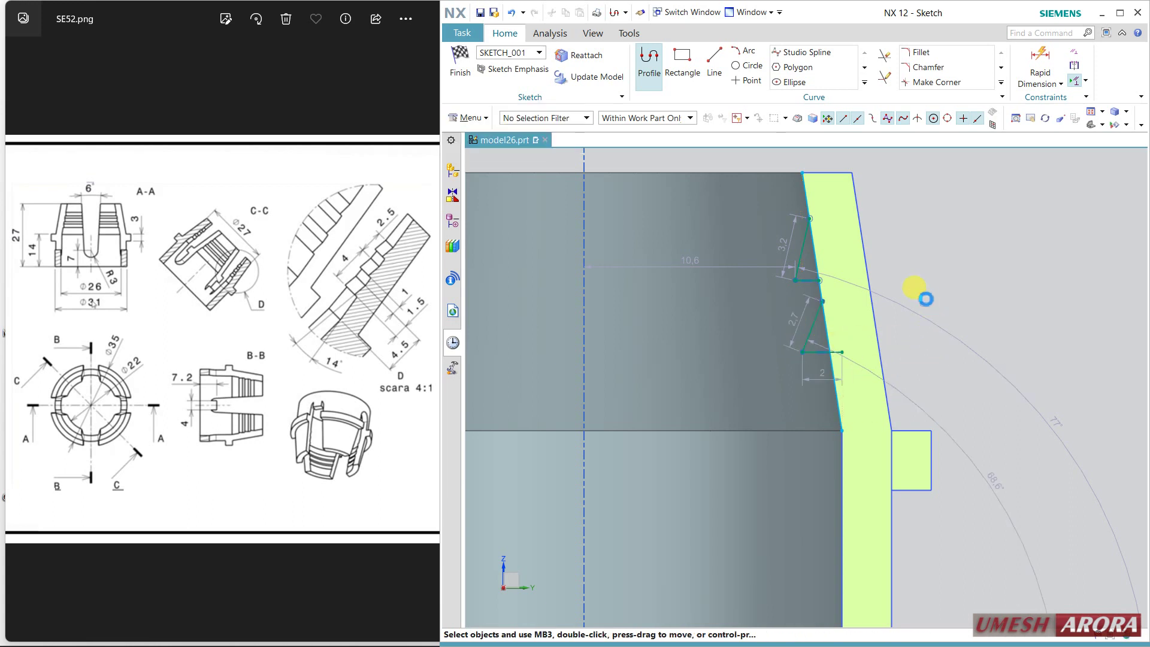
Trim the part of the lower tooth's horizontal line that extends past the projected taper line into the wall.
left_click(1041, 66)
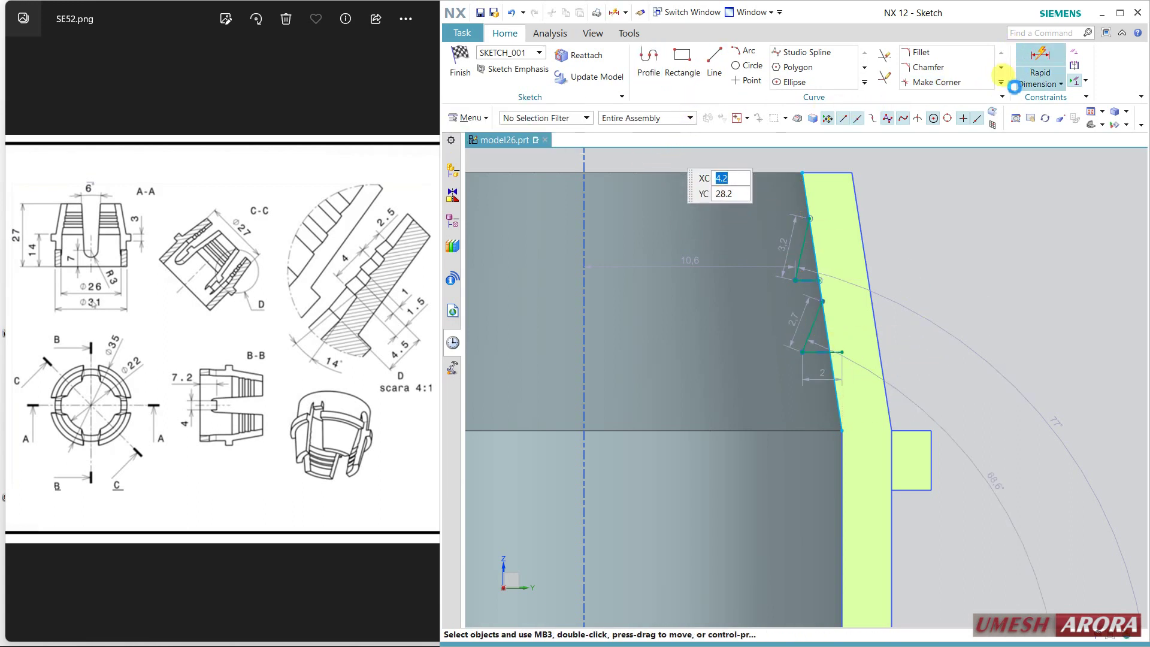
left_click(884, 57)
left_click(838, 352)
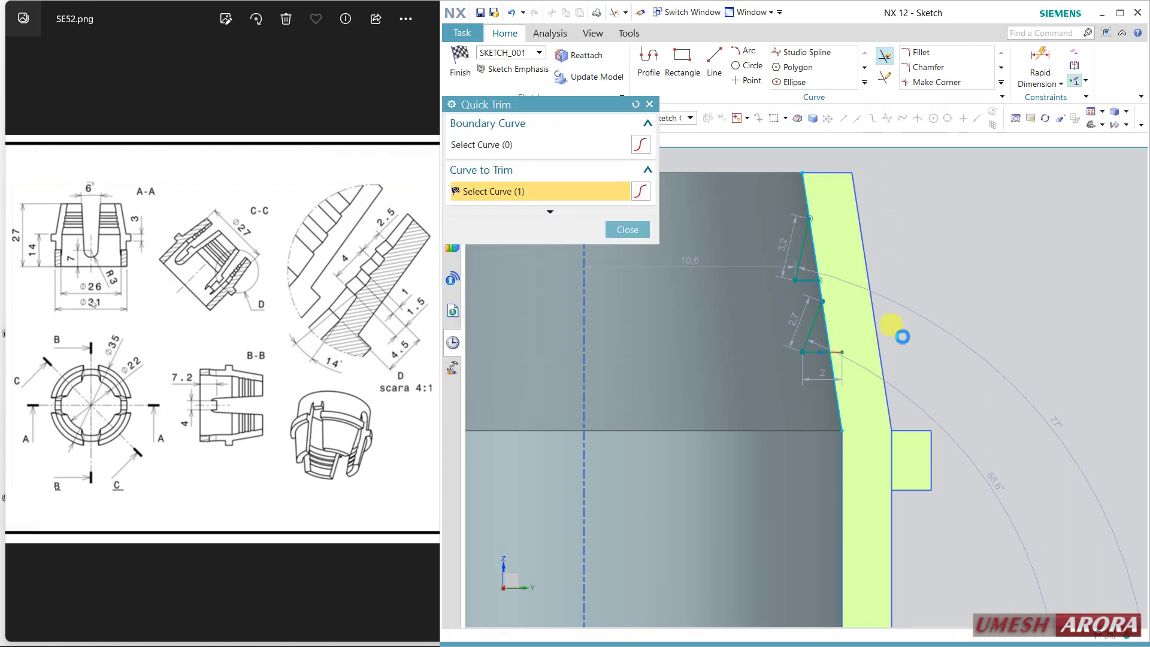
key("Escape")
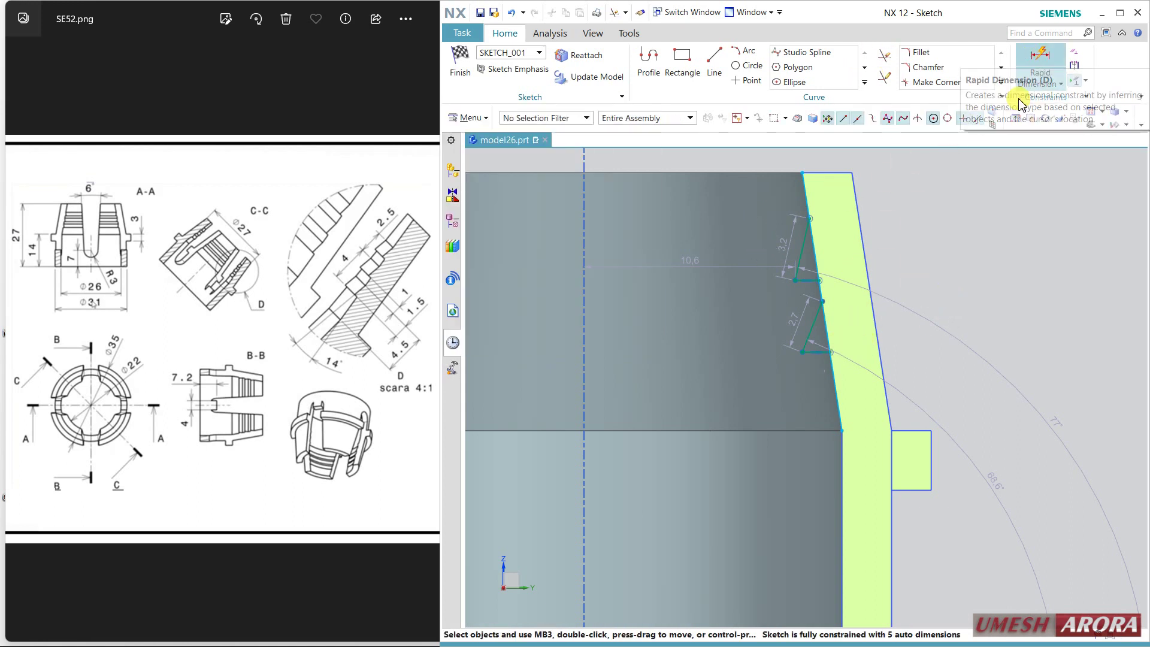
Dimension the vertical distance from the wall's top edge to the upper tooth's starting point as 2.5 mm.
left_click(1040, 67)
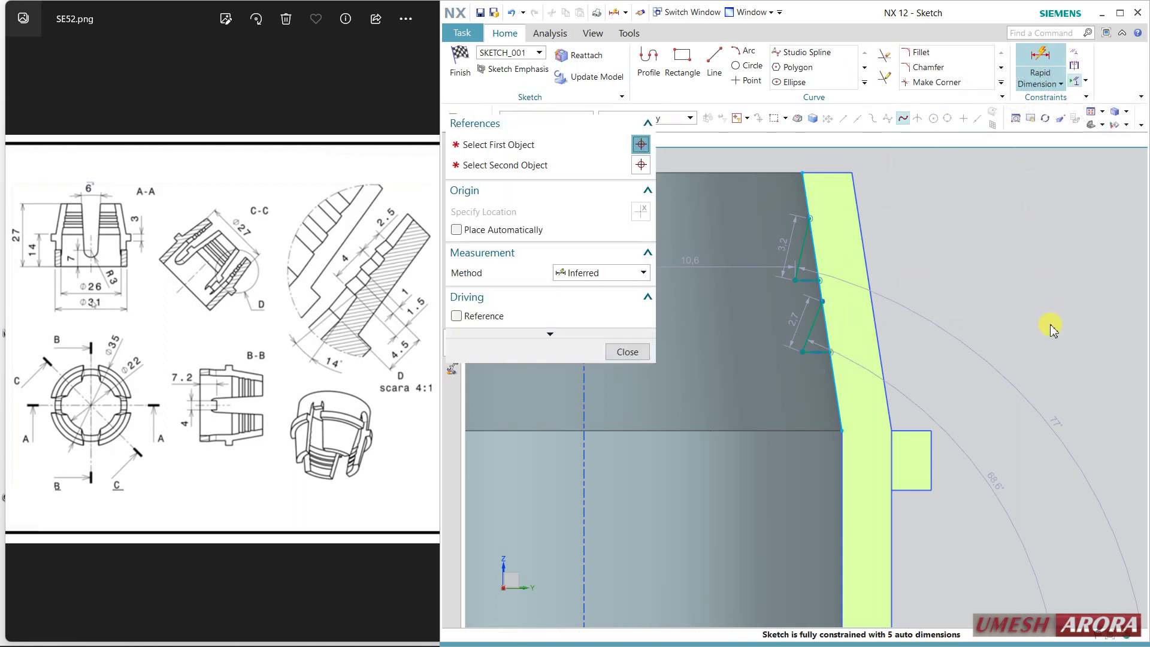
left_click(822, 174)
left_click(809, 218)
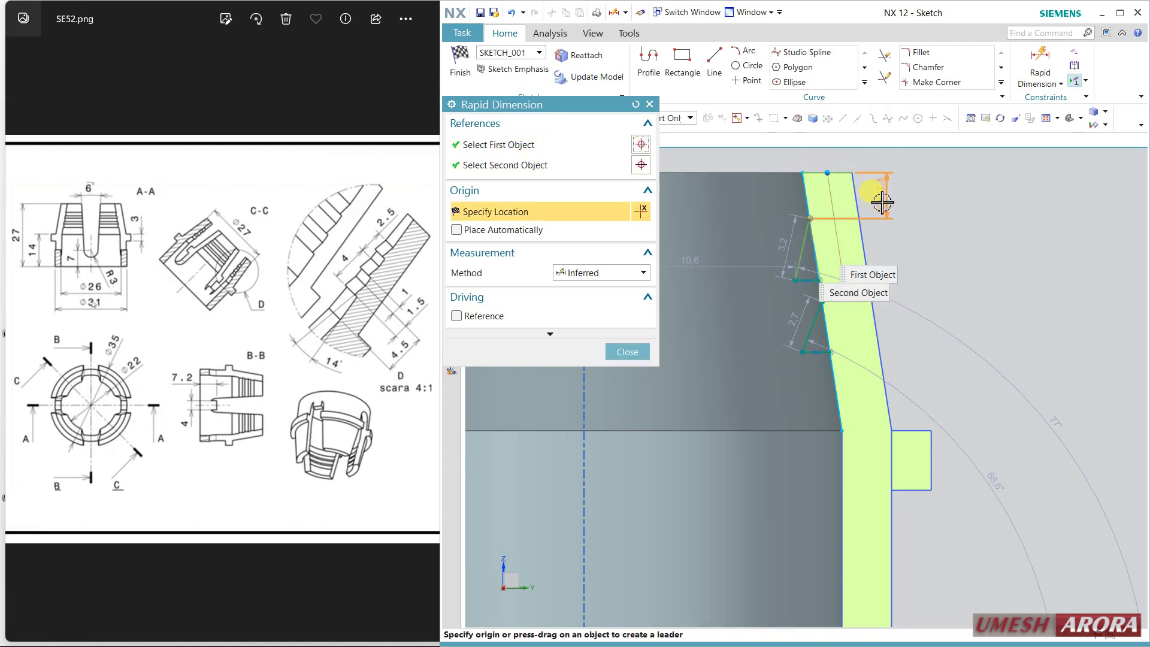
left_click(881, 204)
type("2,")
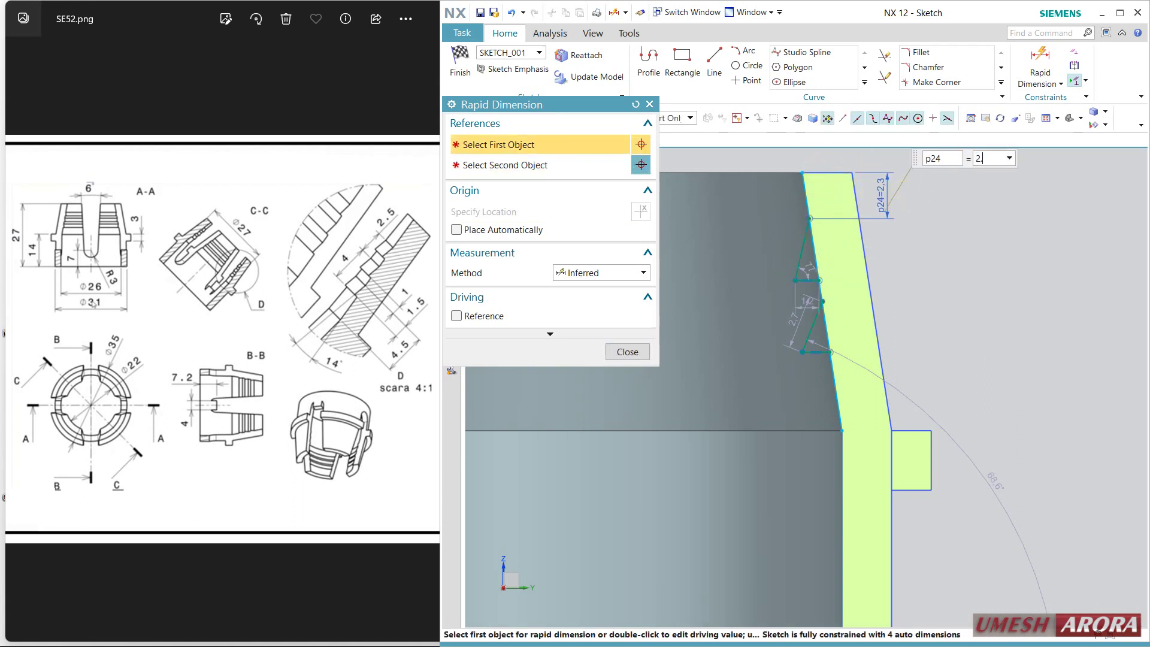
type("5")
key("Return")
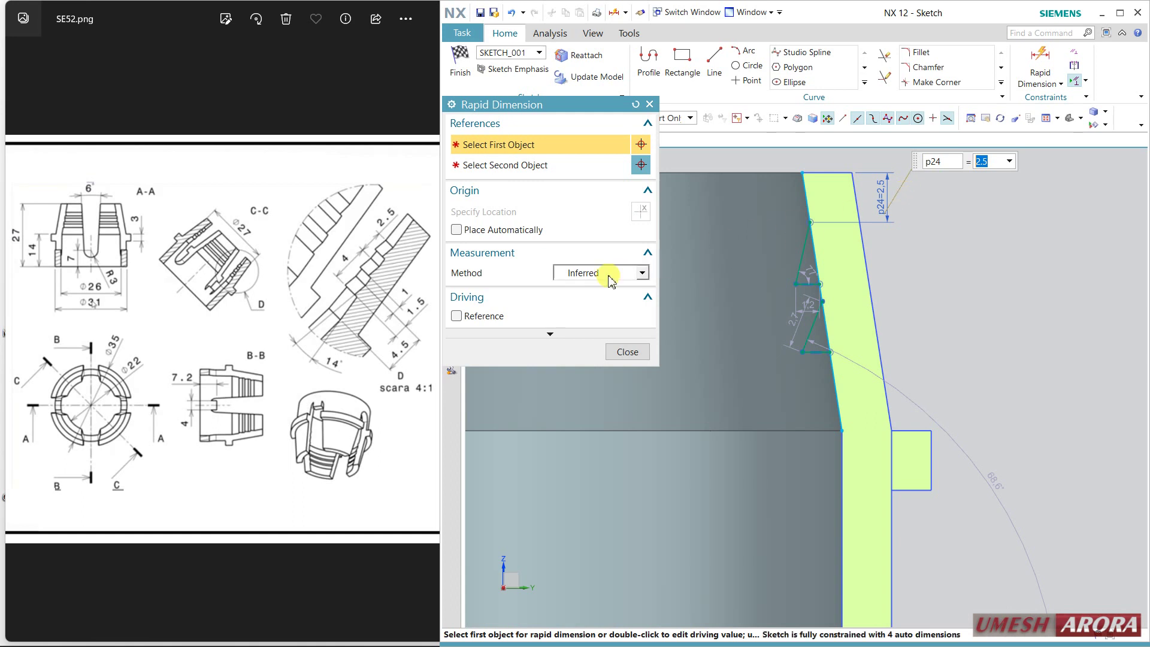
Dimension the upper tooth's vertical height as 1.5 mm.
left_click(803, 251)
left_click(796, 283)
left_click(982, 243)
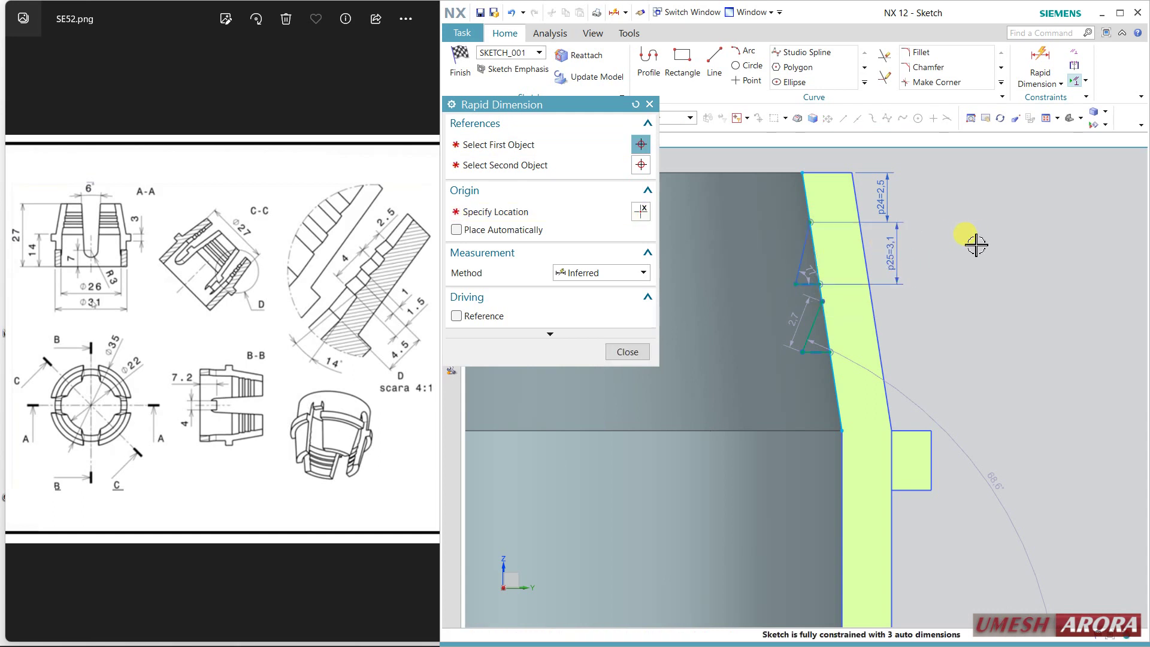
type("1.5")
key("Return")
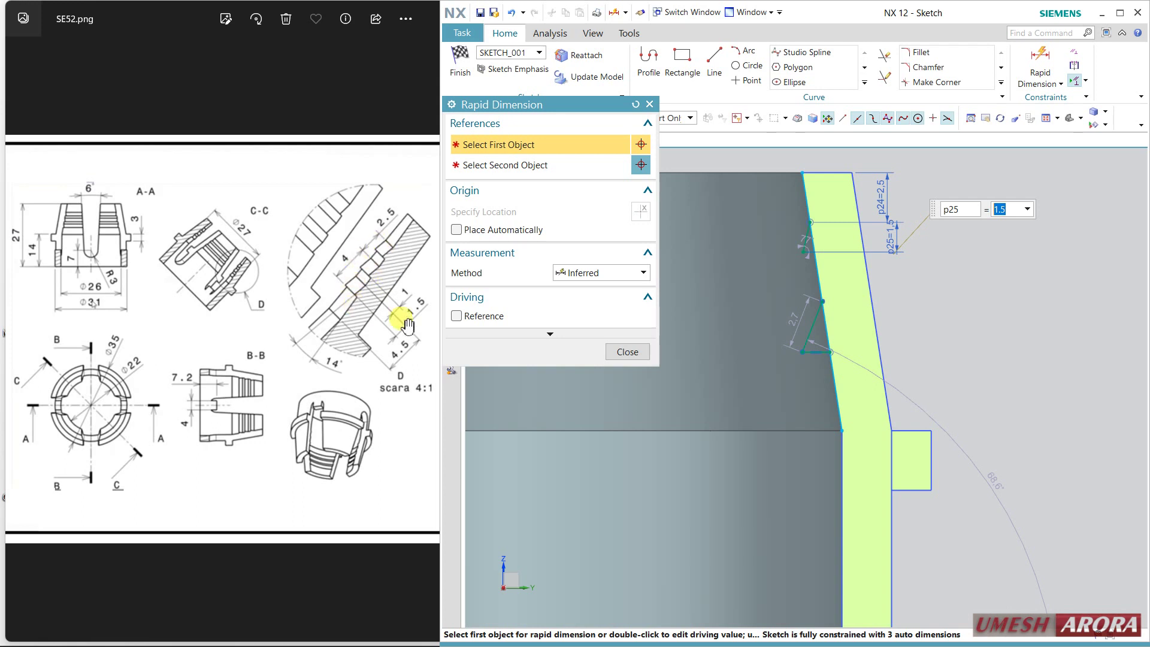
left_click(636, 352)
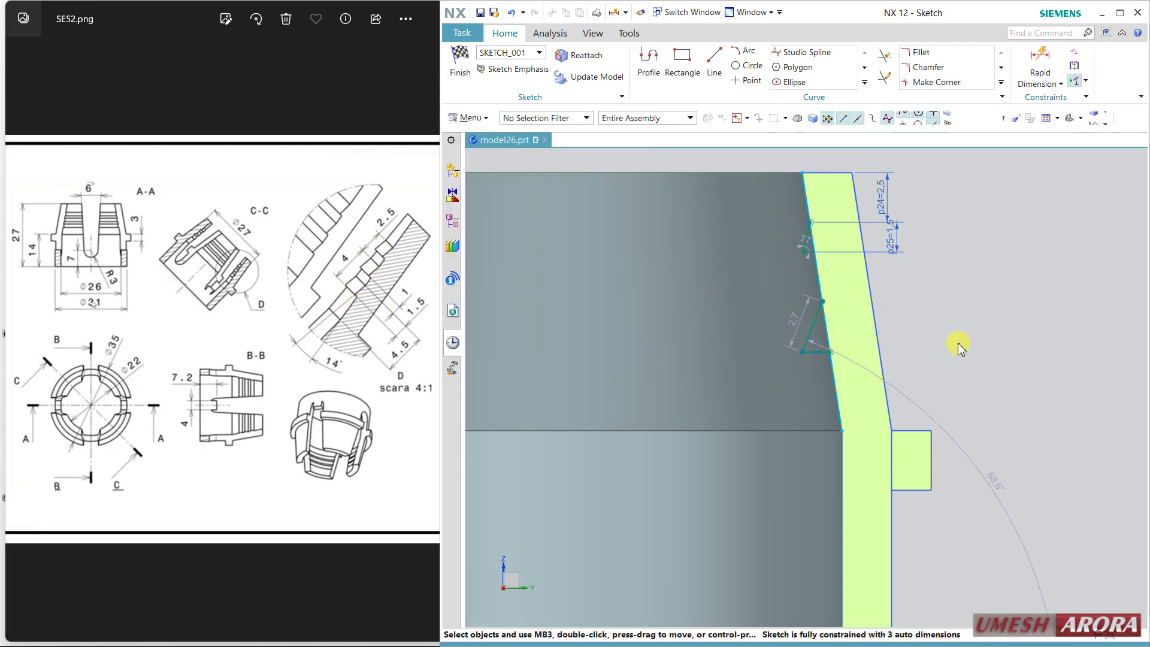
Delete the driving dimension between the wall's top edge and the upper tooth.
middle_click(956, 301)
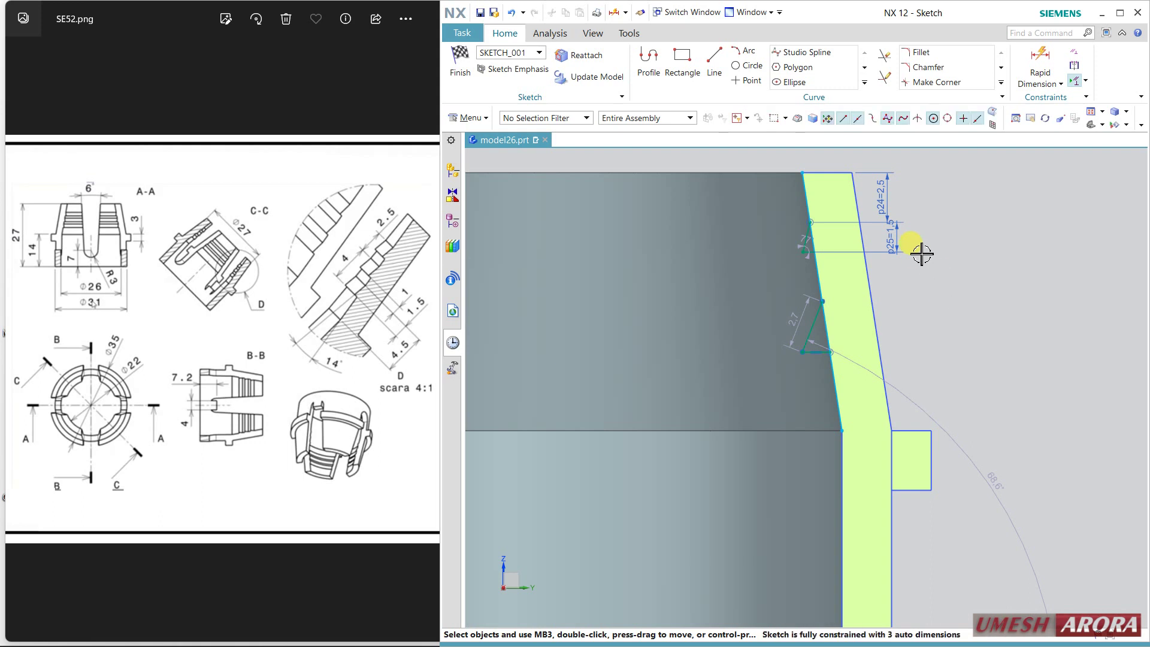
left_click(880, 196)
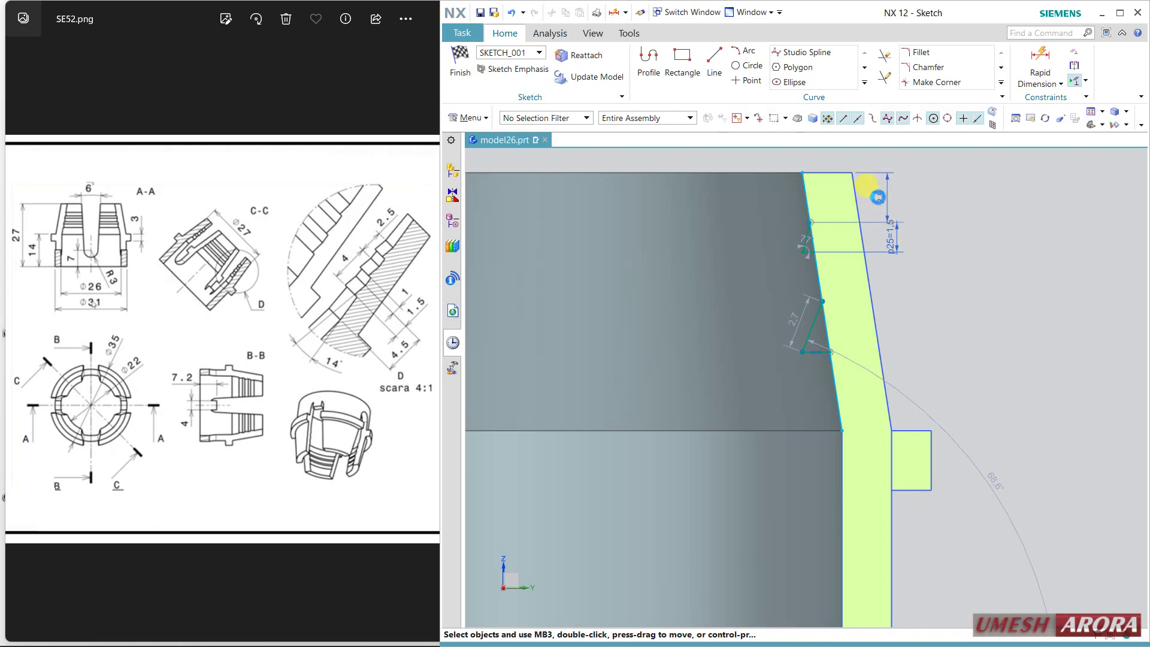
key("Delete")
Dimension the lower tooth's horizontal line 3 mm above the lower edge of the inner taper.
key("d")
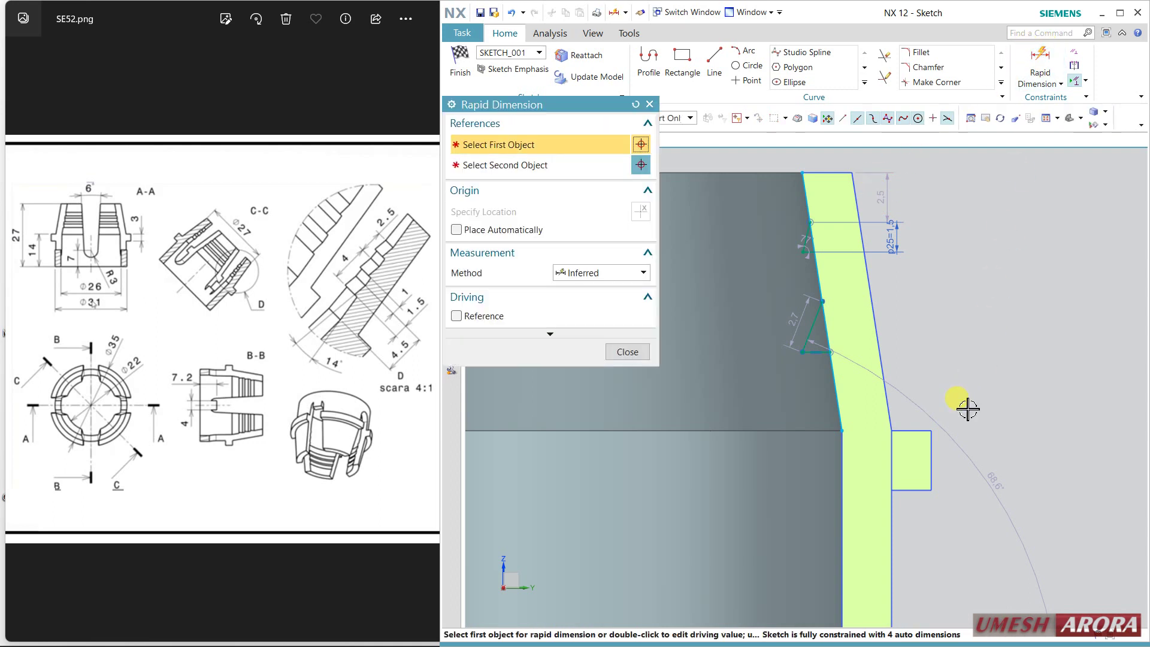
left_click(818, 430)
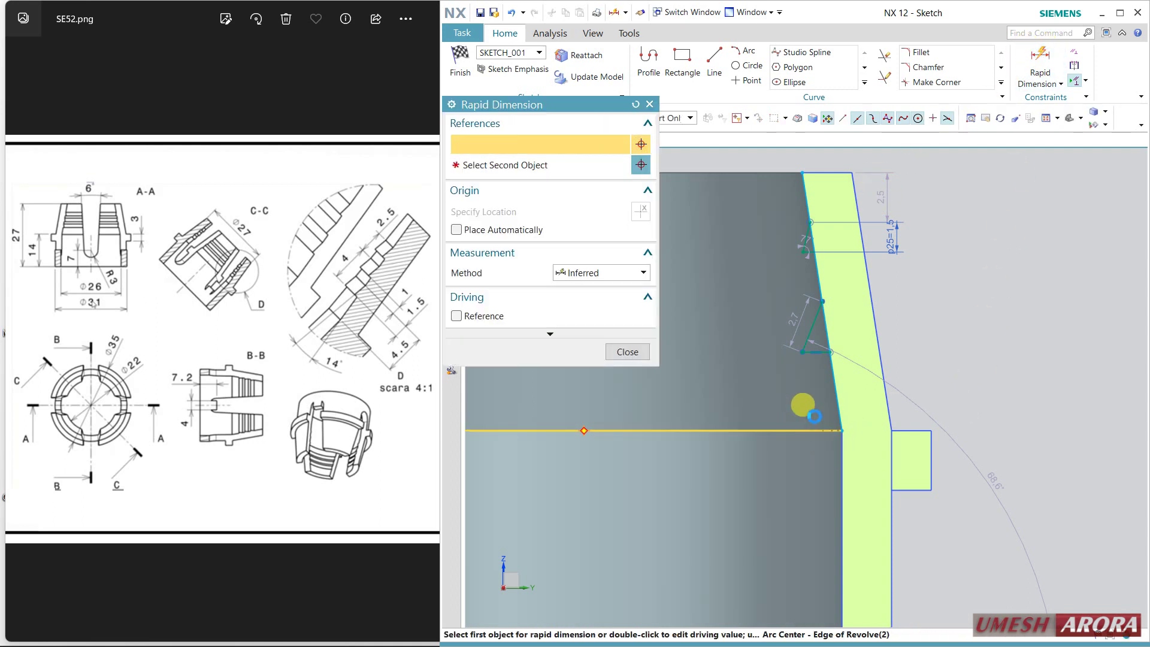
left_click(820, 358)
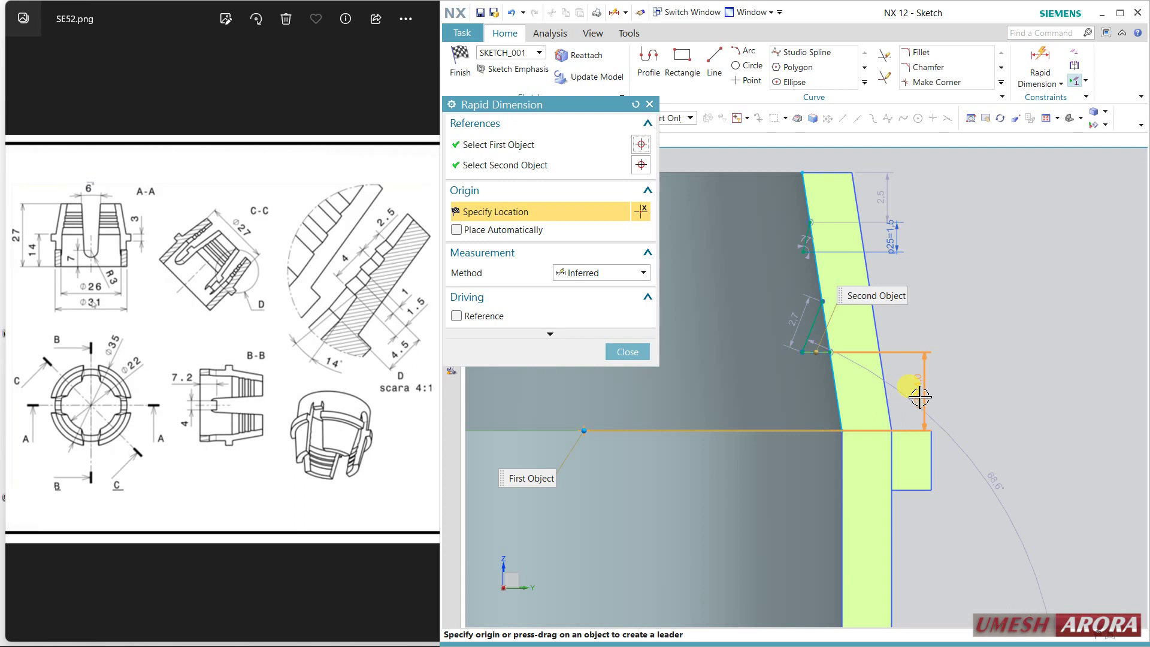
left_click(919, 397)
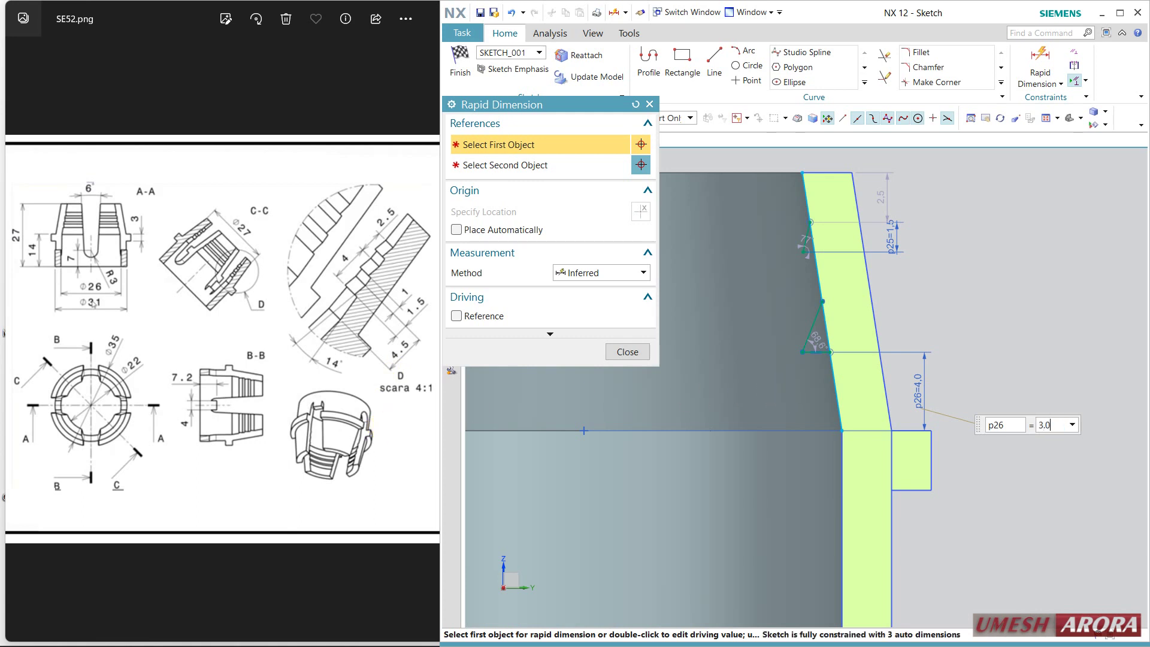
key("Return")
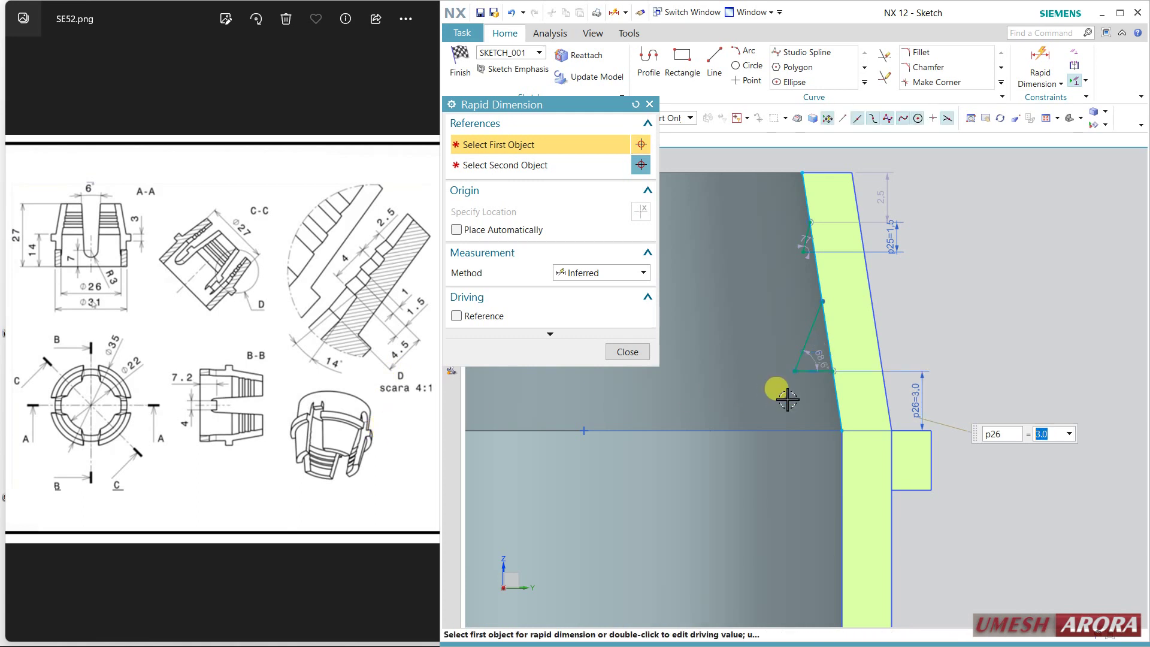
Try to dimension the lower tooth's vertical height between its upper point and its horizontal line.
left_click(807, 348)
left_click(951, 344)
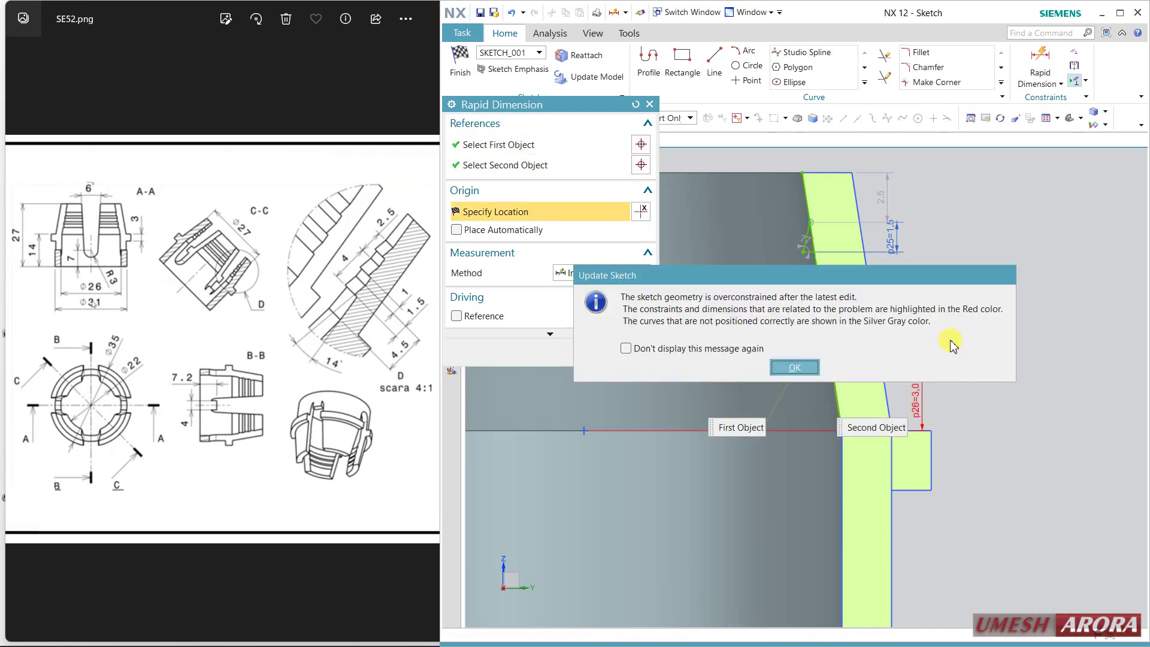
left_click(789, 367)
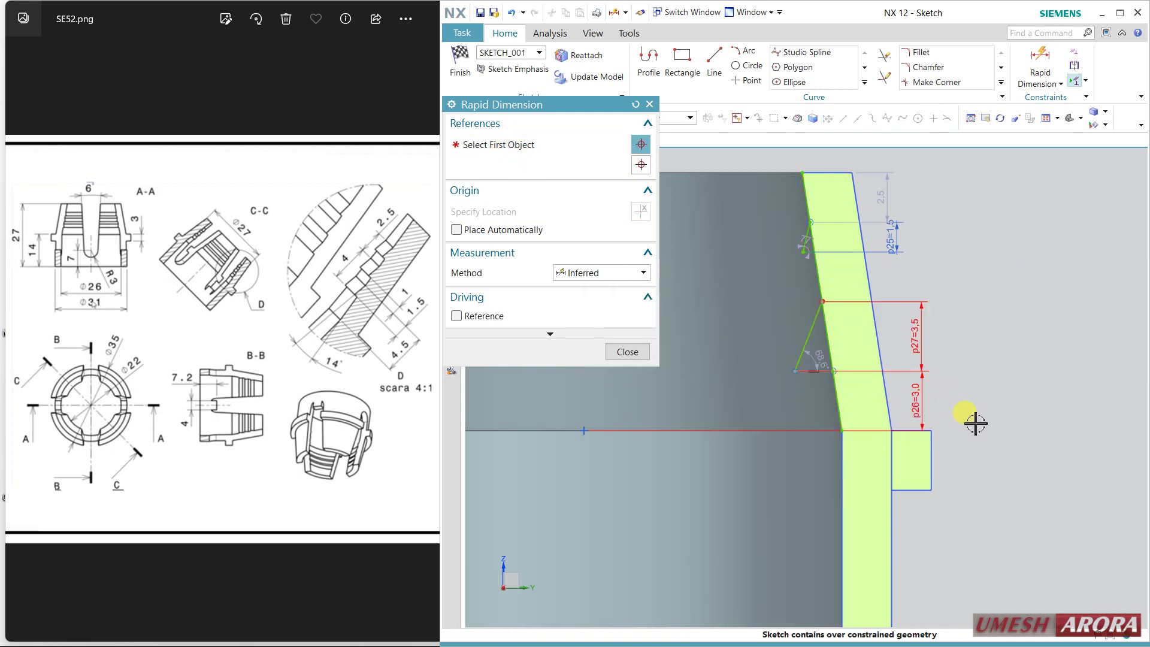
left_click(627, 352)
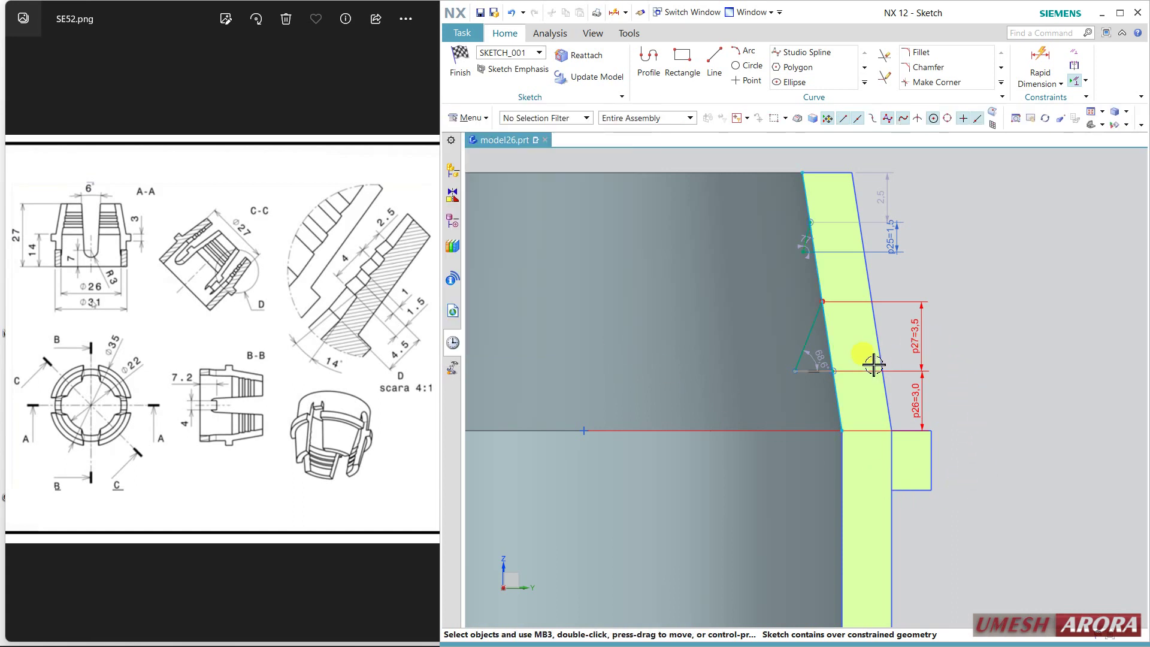
Delete the conflicting vertical height dimension from the lower tooth.
scroll(816, 360, "up", 2)
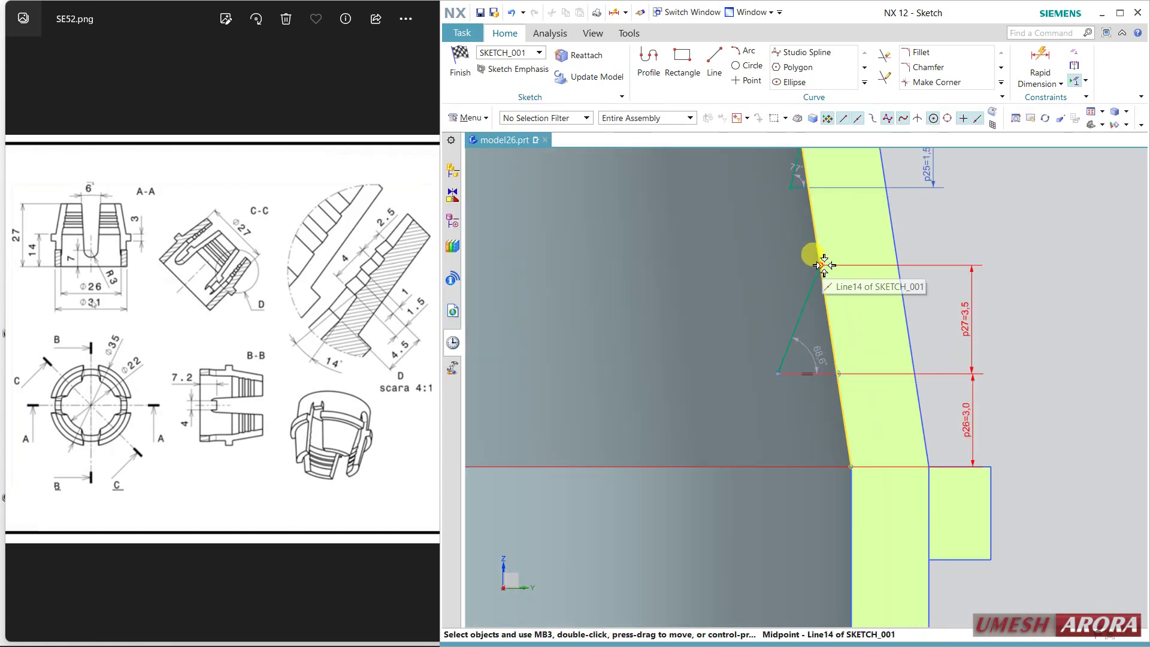
scroll(806, 341, "down", 1)
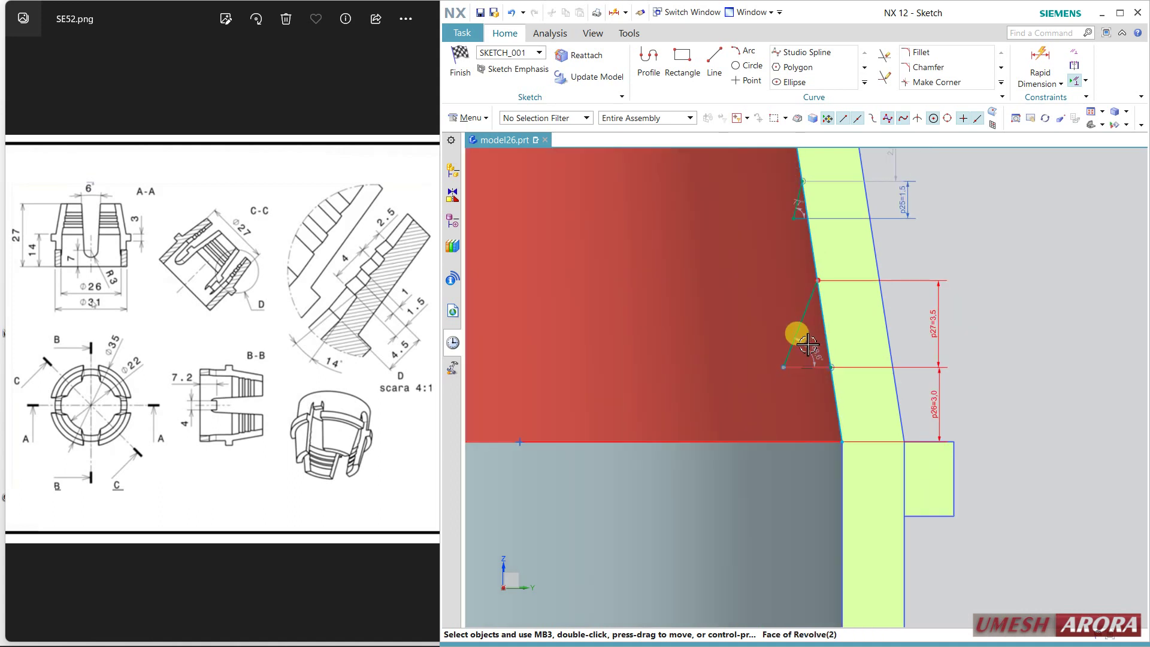
double_click(922, 326)
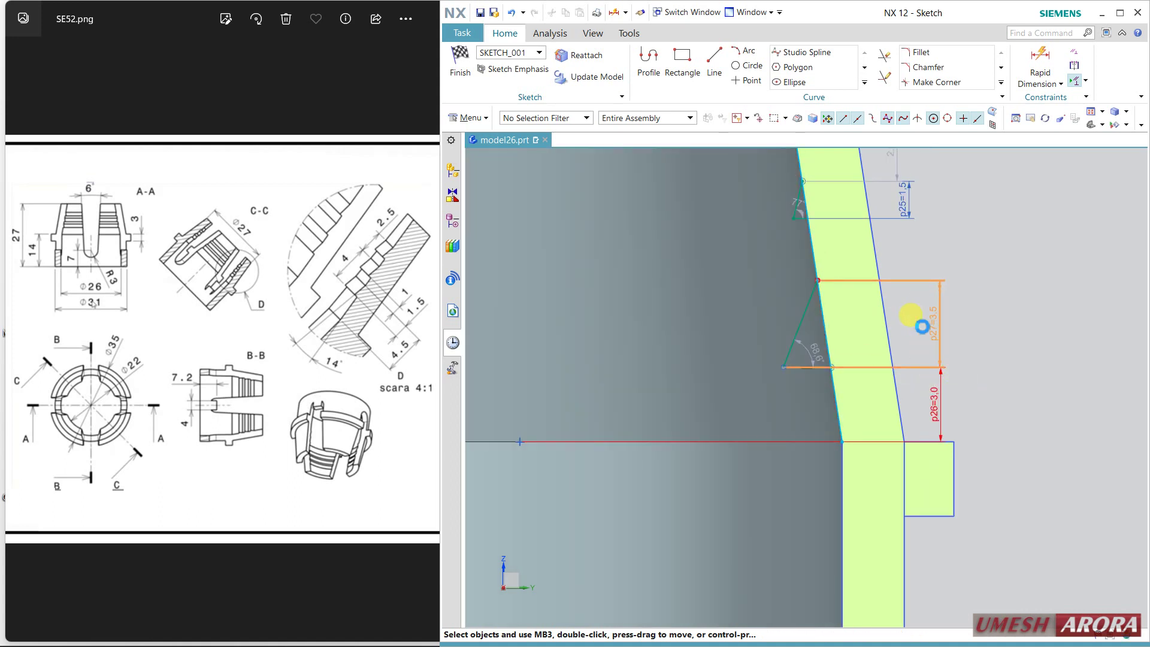
key("Delete")
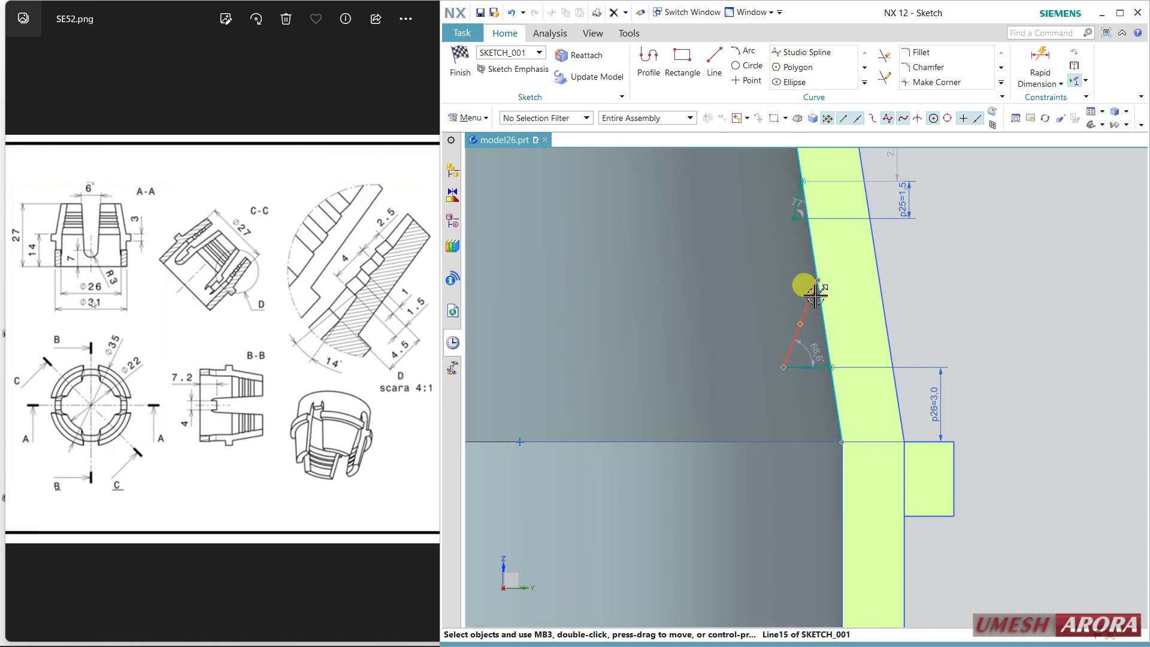
Replace the lower tooth's slanted line with a new line from the horizontal line's free end up across the inner taper edge.
left_click(822, 283)
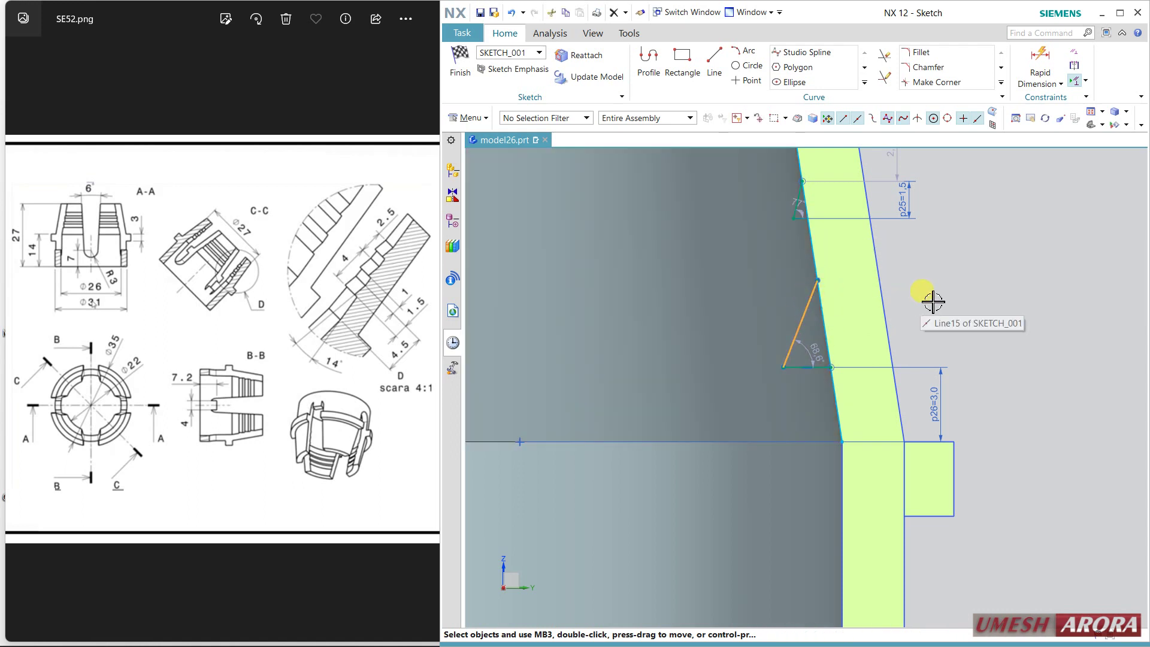
key("Delete")
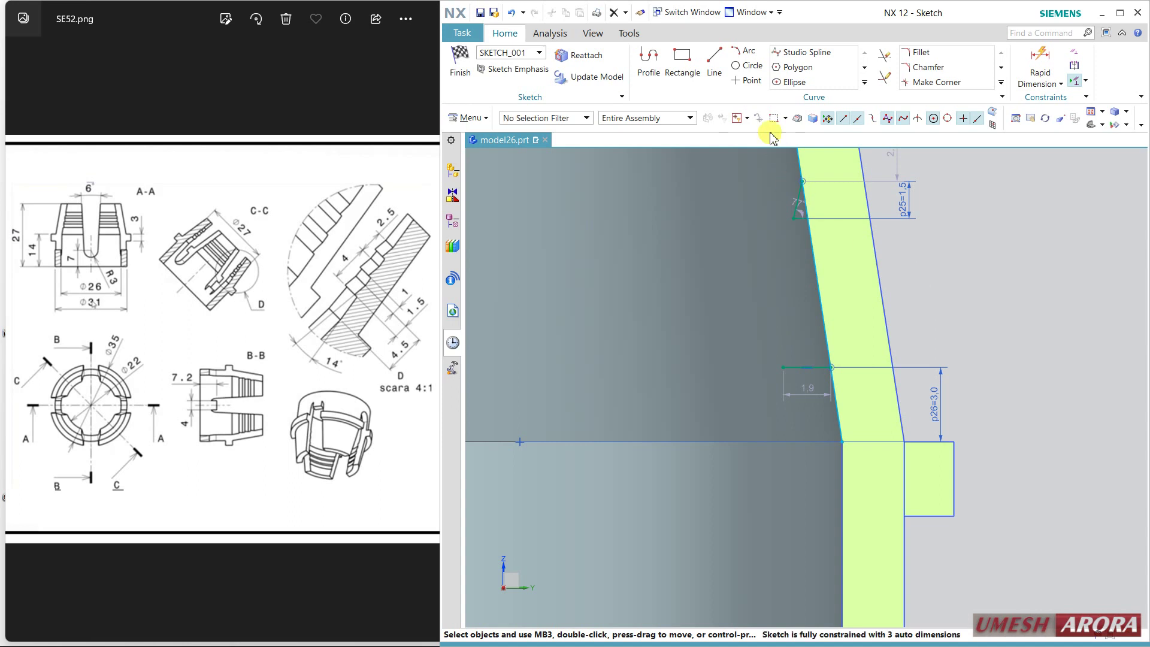
left_click(714, 60)
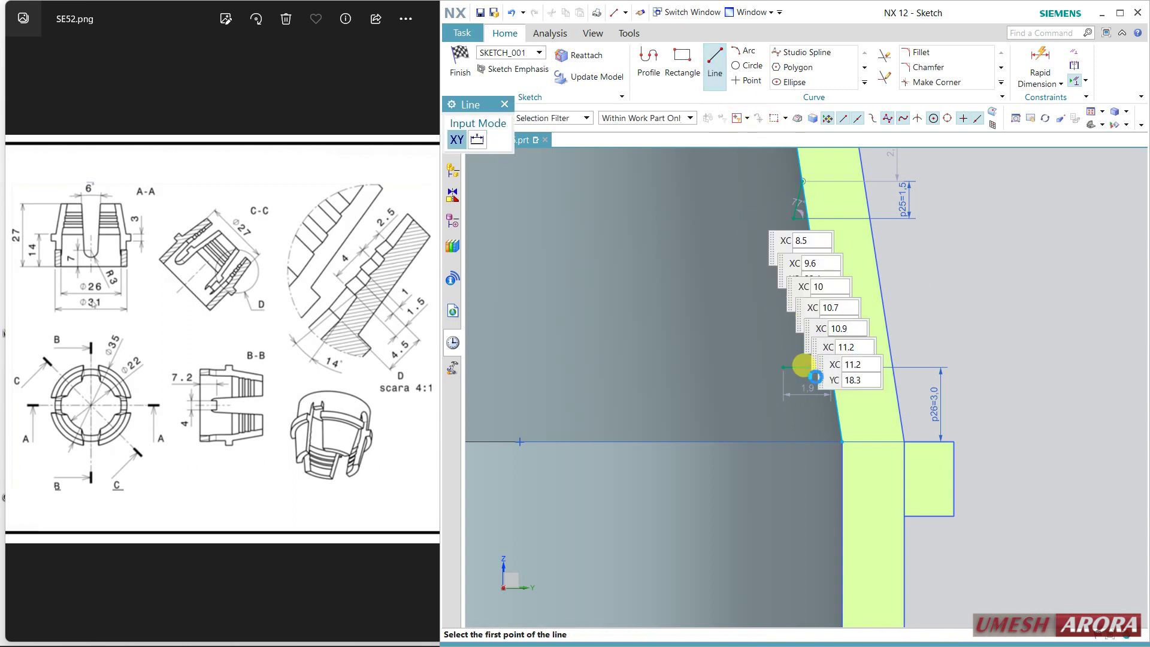
left_click(783, 367)
key("Return")
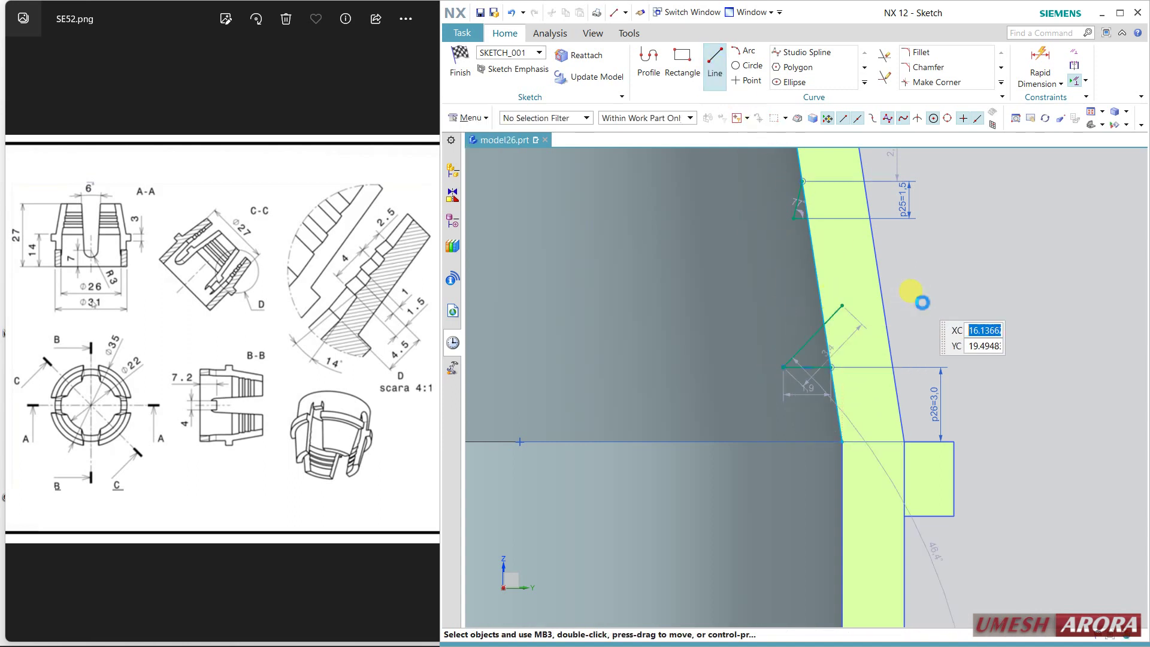
key("Escape")
Trim the part of the lower tooth's new slanted line that extends past the inner taper edge.
left_click(884, 74)
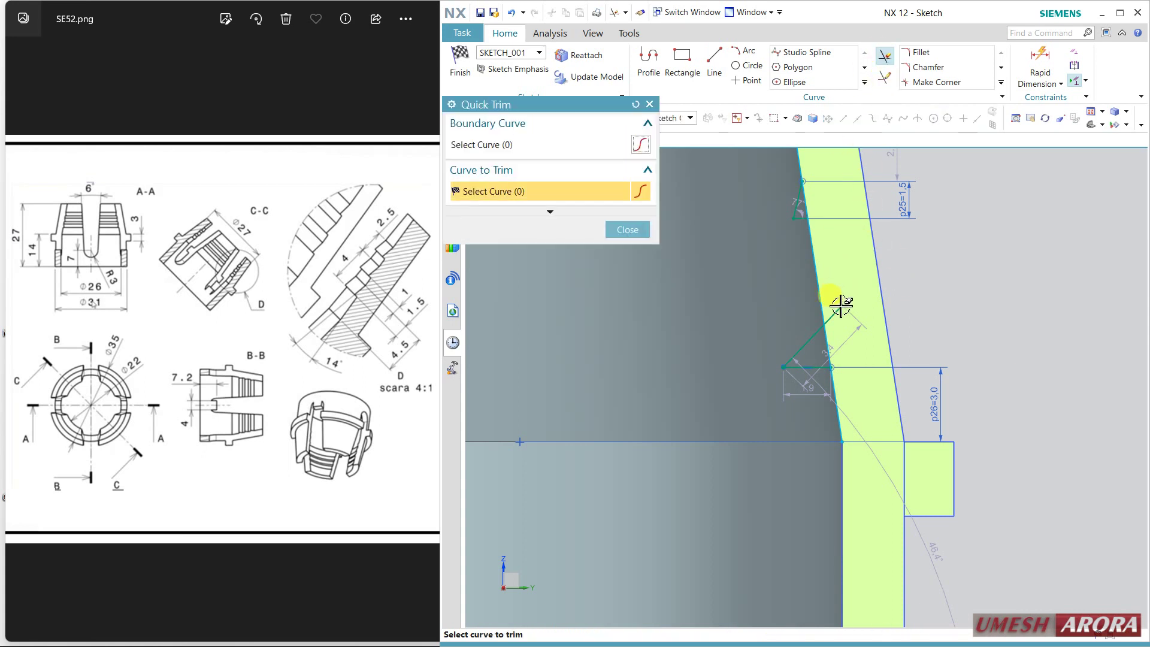
left_click(839, 303)
middle_click(957, 308)
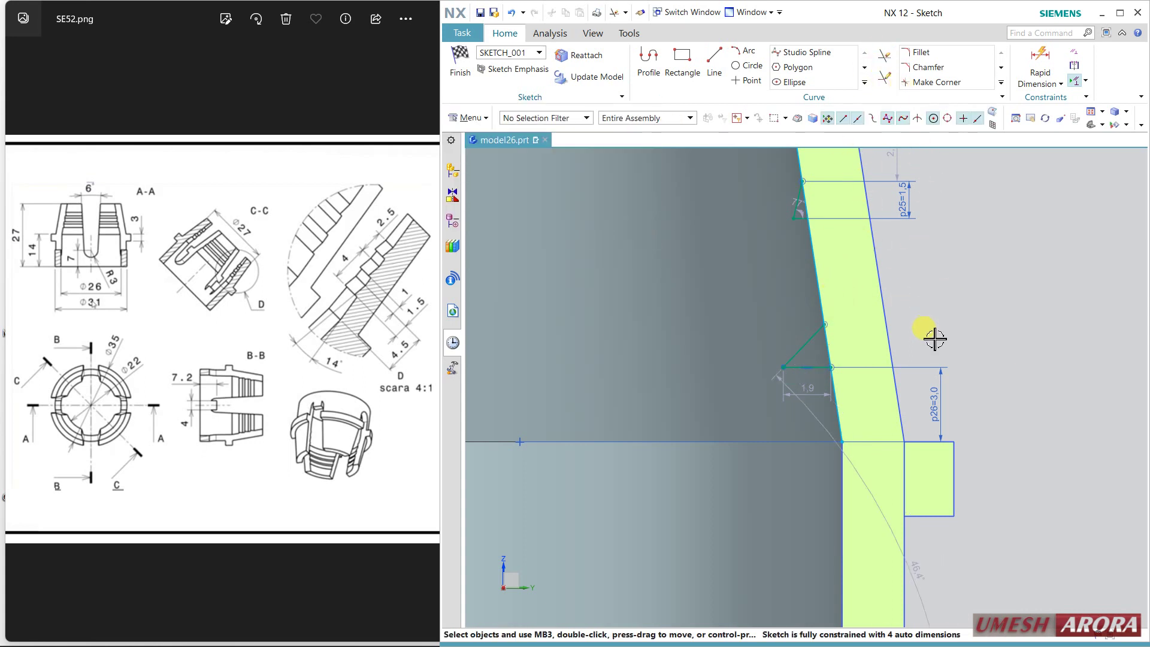
Dimension the lower tooth's vertical height as 1.5 mm.
left_click(1038, 69)
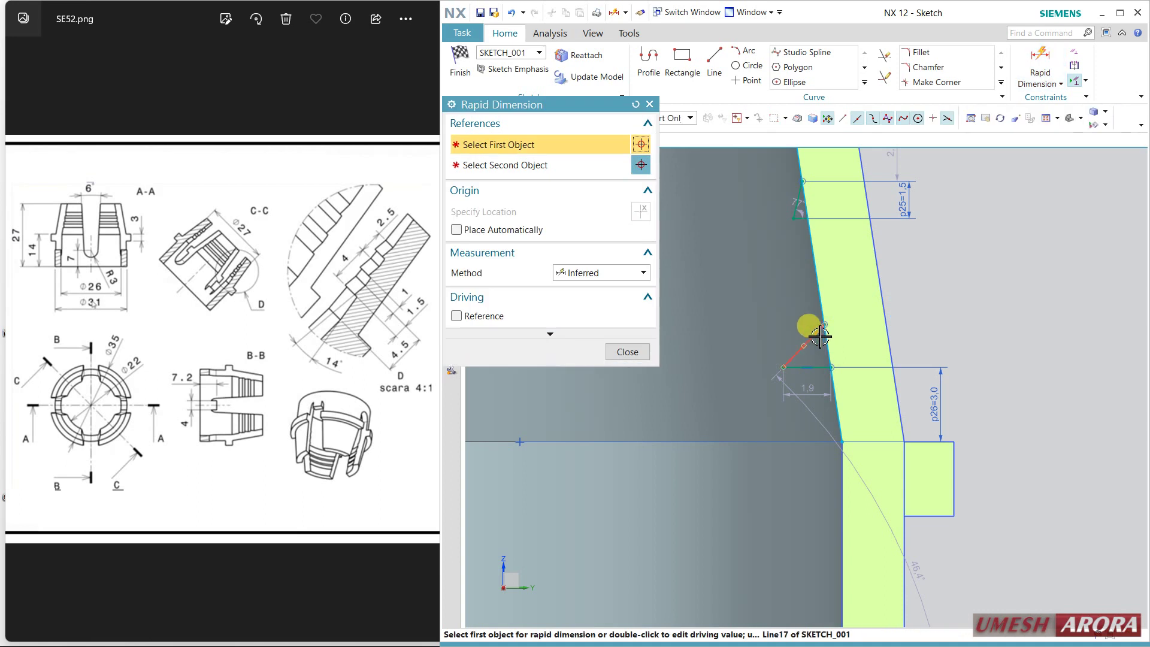
left_click(819, 330)
left_click(901, 339)
left_click(987, 333)
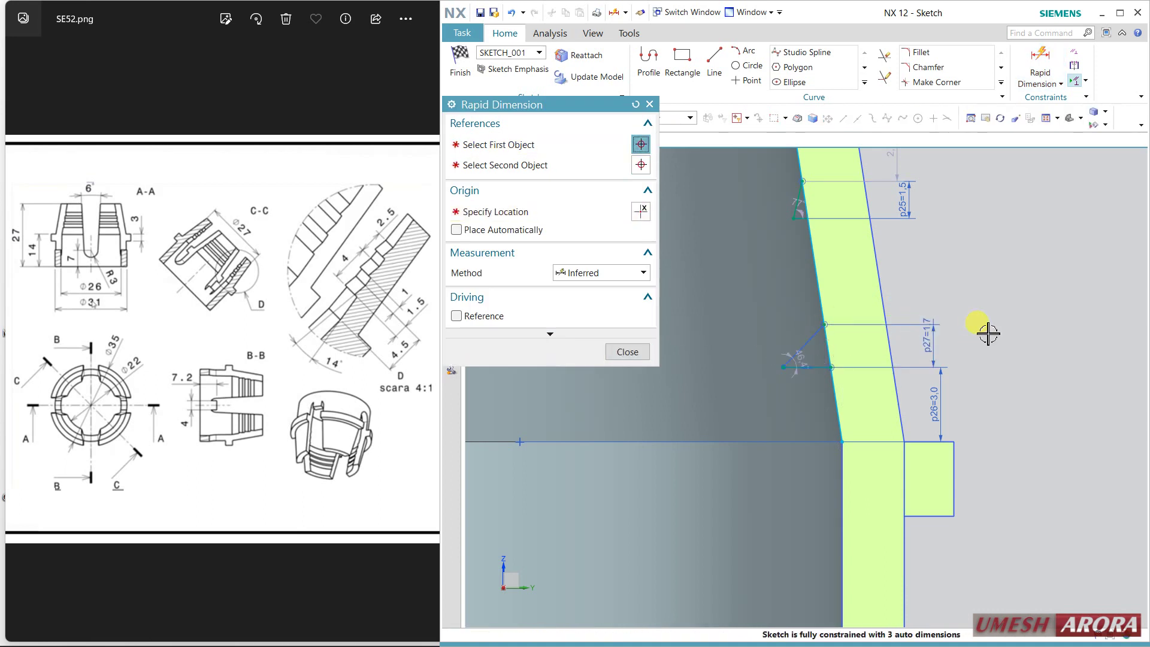
type("1.5")
key("Return")
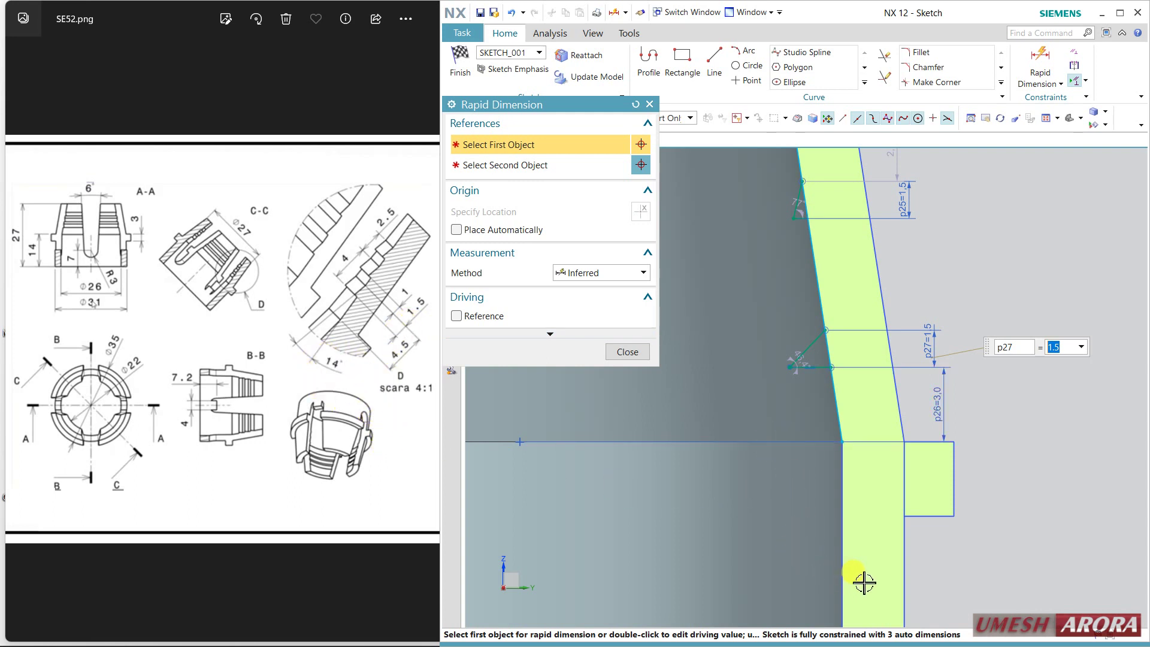
Dimension the angle between the lower tooth's slanted line and the vertical inner wall edge as 14°.
left_click(839, 464)
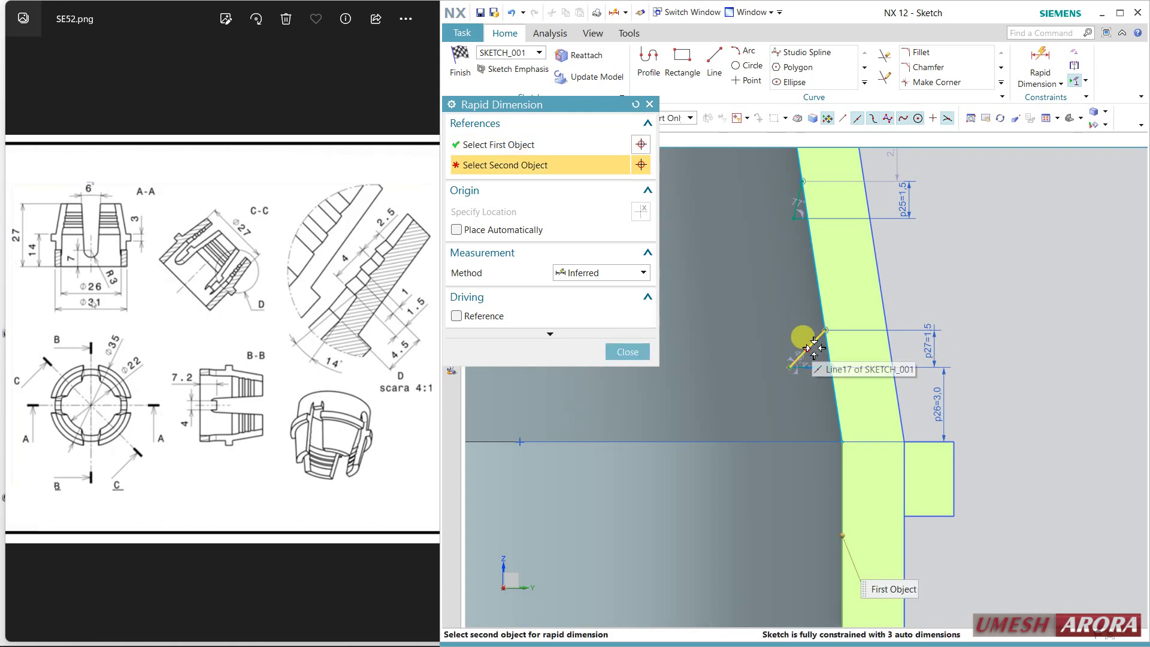
left_click(817, 347)
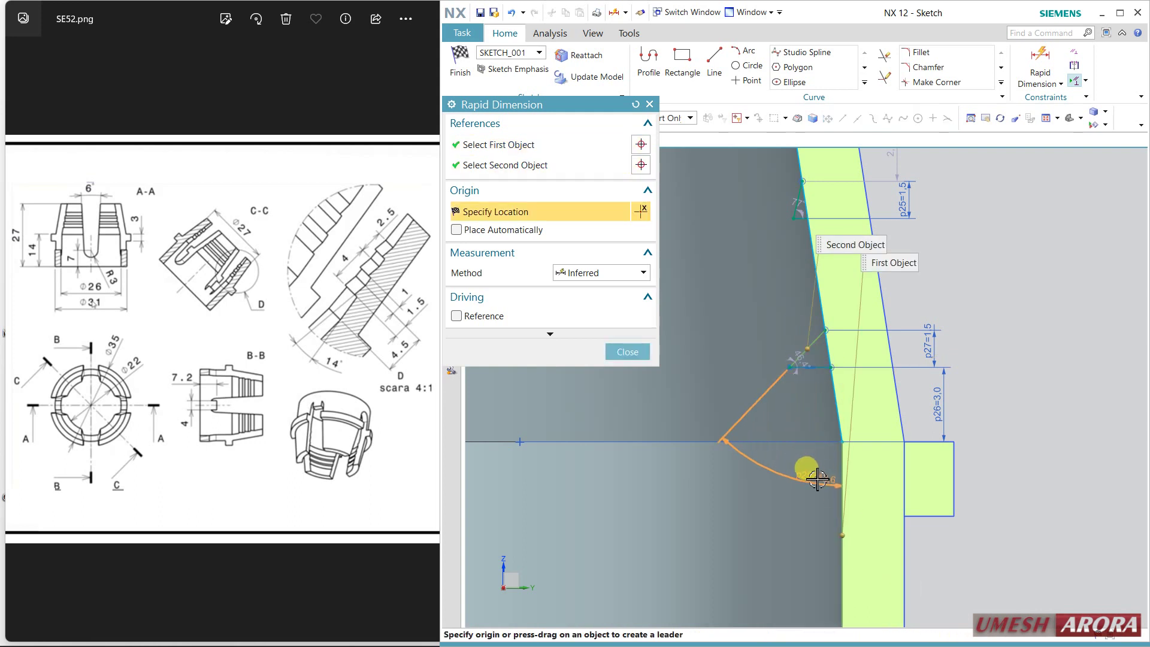
left_click(910, 444)
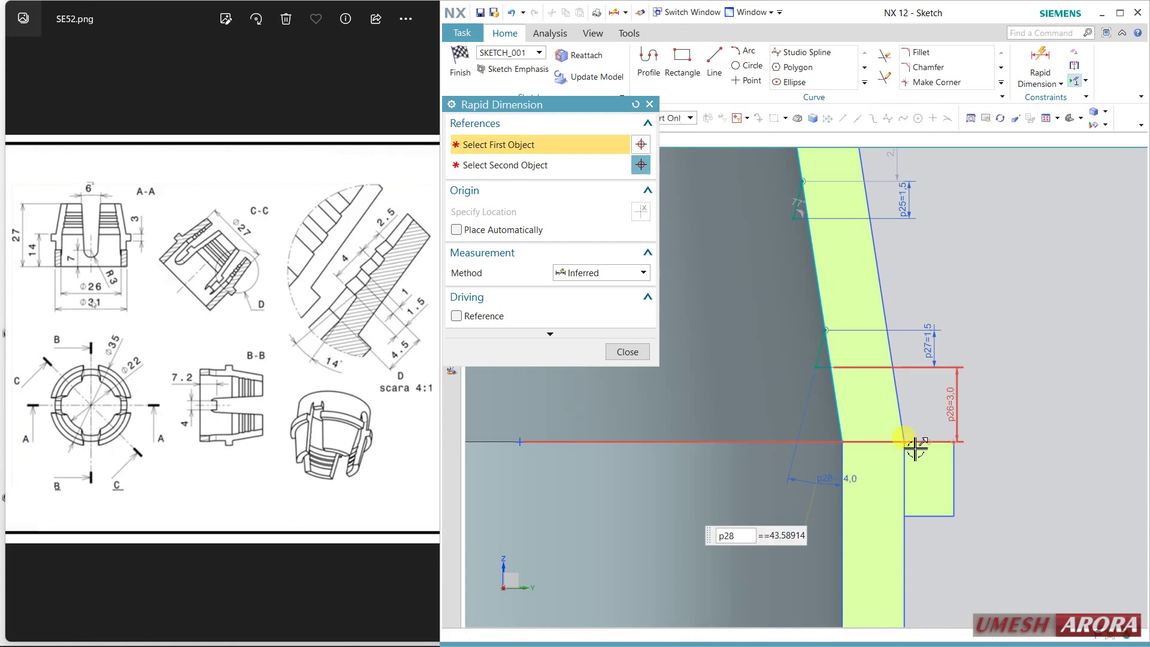
type("14")
key("Return")
left_click(631, 355)
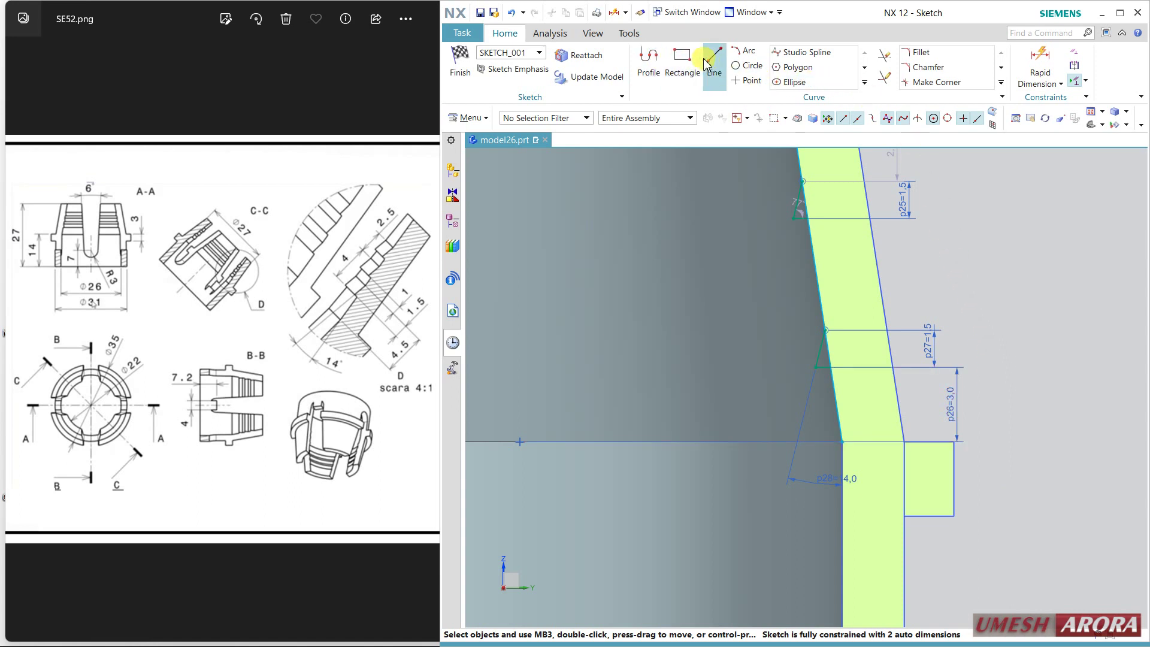
Sketch a middle tooth from the inner taper edge with a horizontal line about 0.8 mm long and a slanted line 3.2 mm long at 68°.
left_click(662, 61)
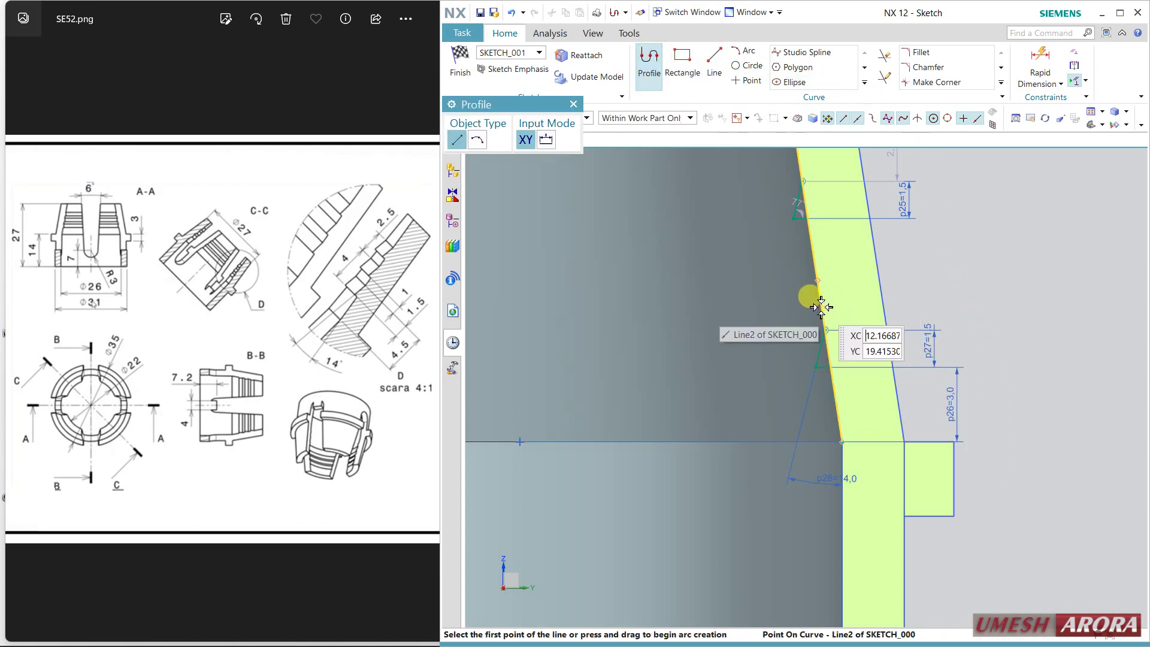
left_click(772, 308)
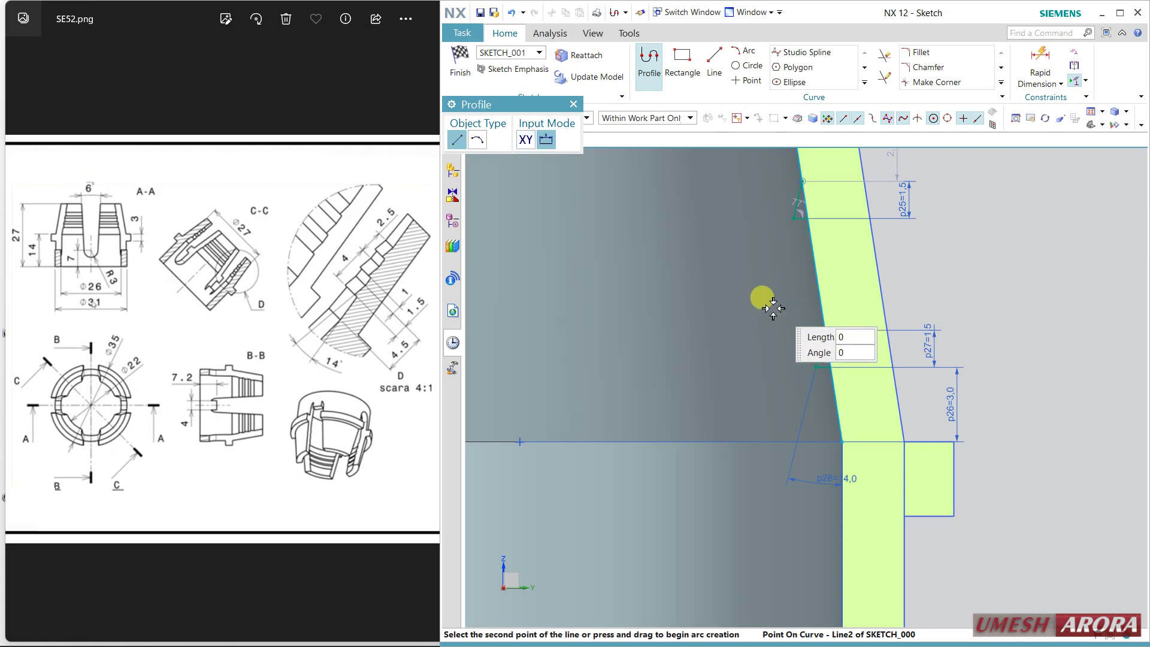
left_click(803, 305)
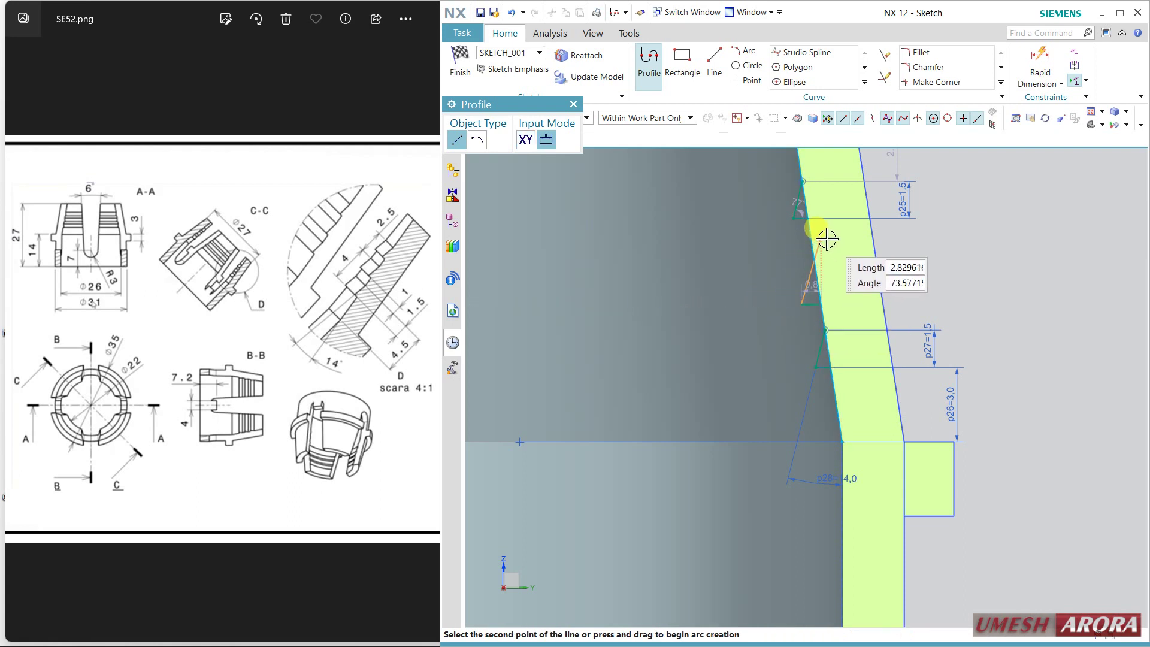
type("3.2")
key("Tab")
type("68")
key("Tab")
key("Return")
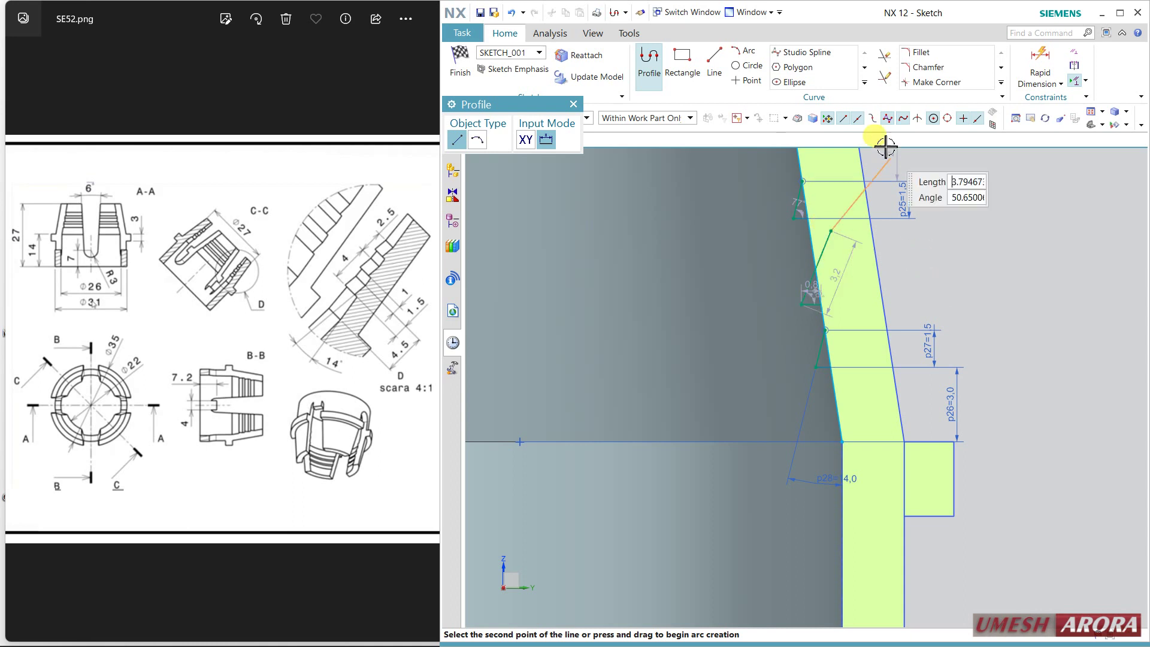
Trim the part of the middle tooth's slanted line that extends past the inner taper edge.
left_click(884, 55)
left_click(832, 239)
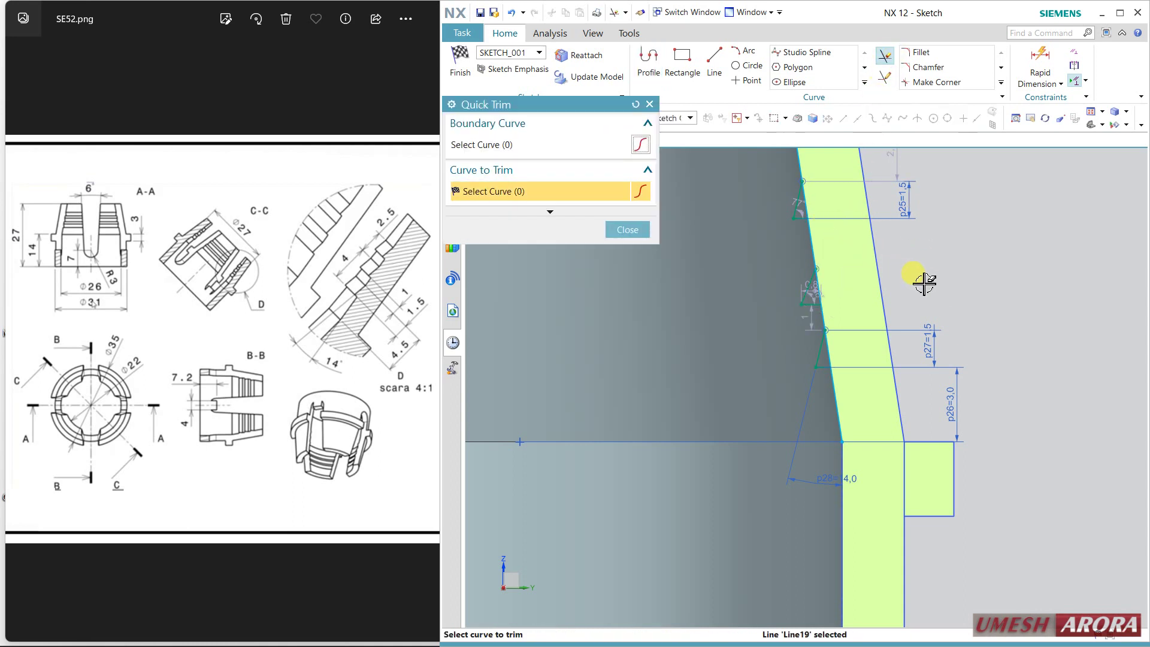
middle_click(924, 283)
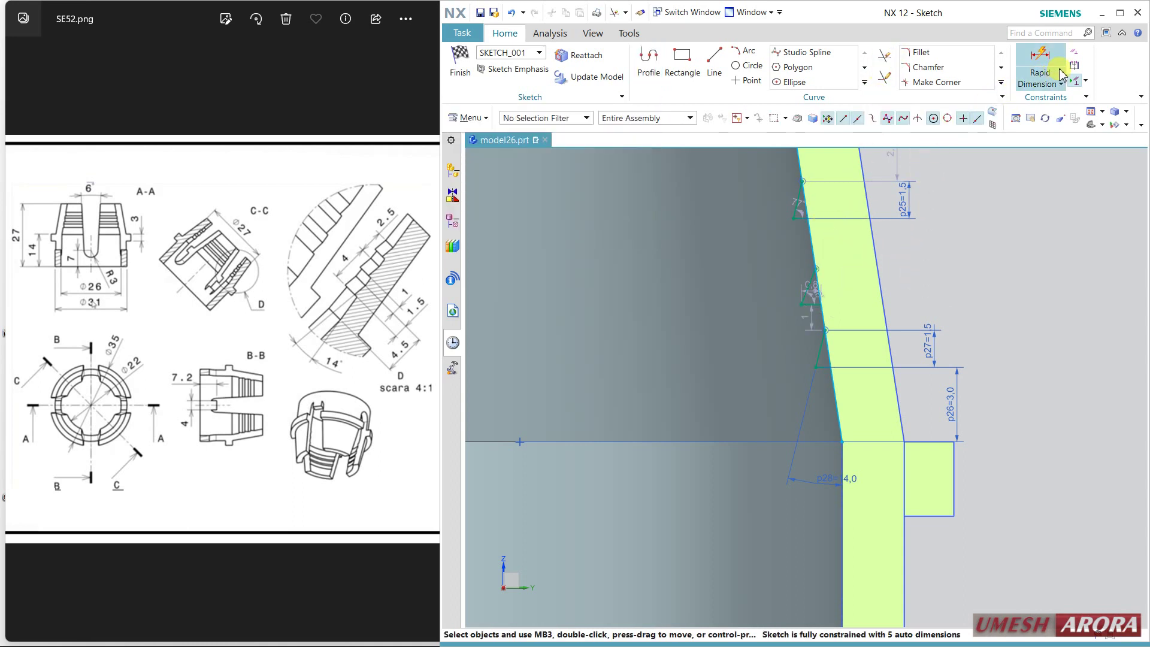
Constrain the middle tooth's horizontal and slanted lines to equal length with the corresponding lines of the lower tooth.
left_click(1074, 52)
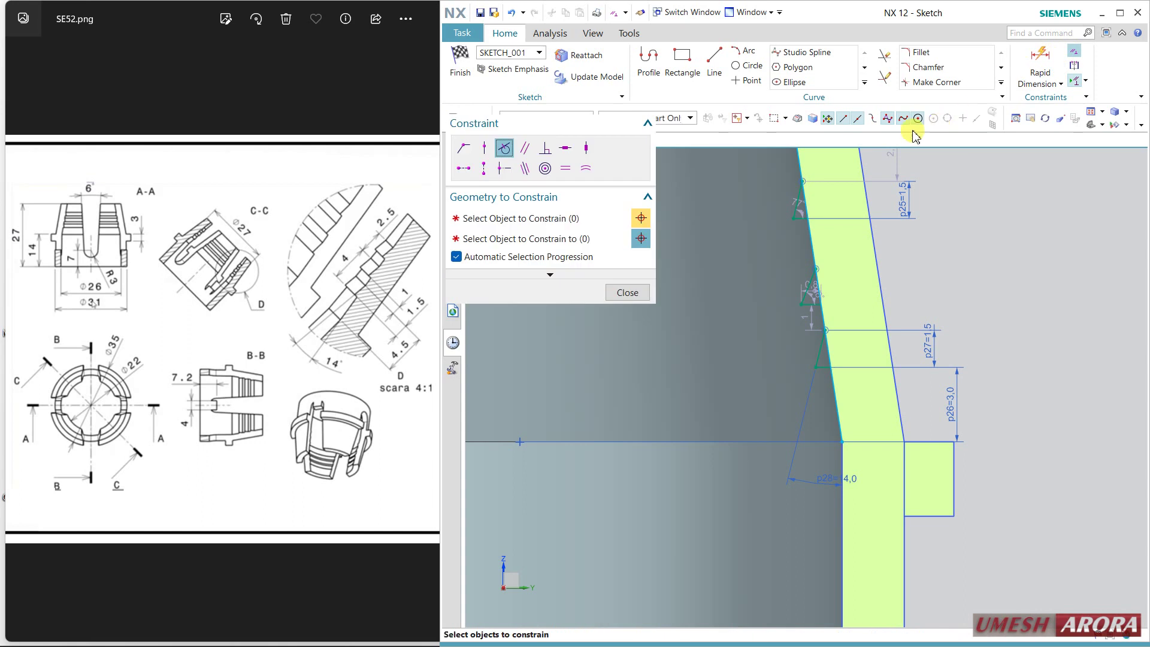
left_click(572, 171)
left_click(817, 331)
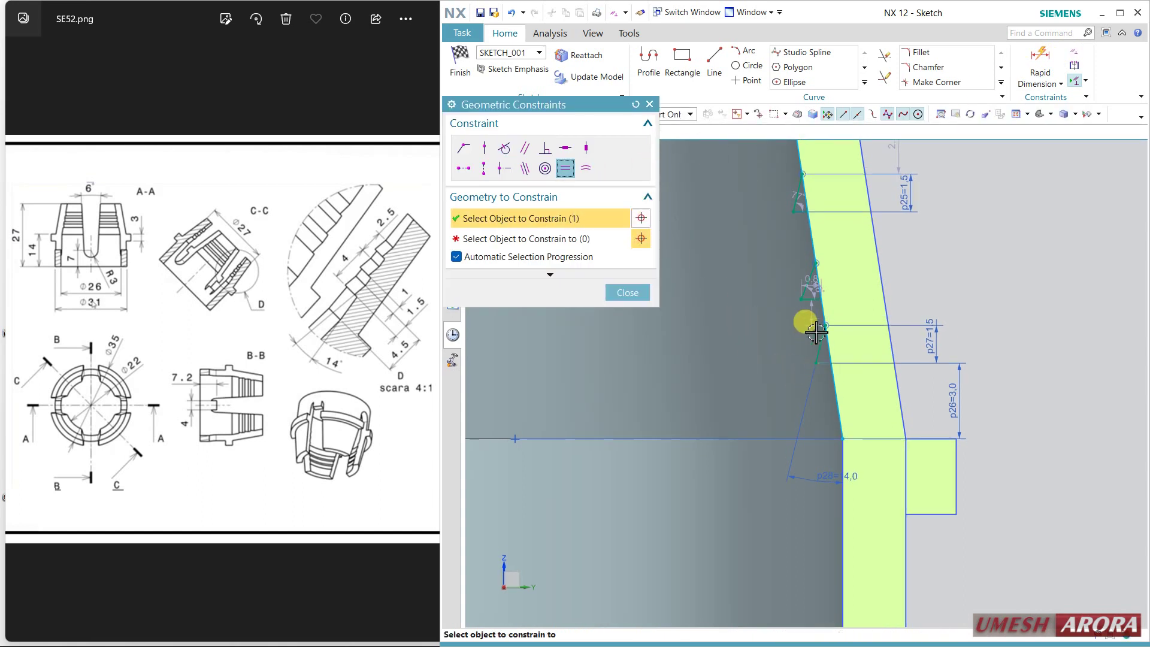
left_click(814, 299)
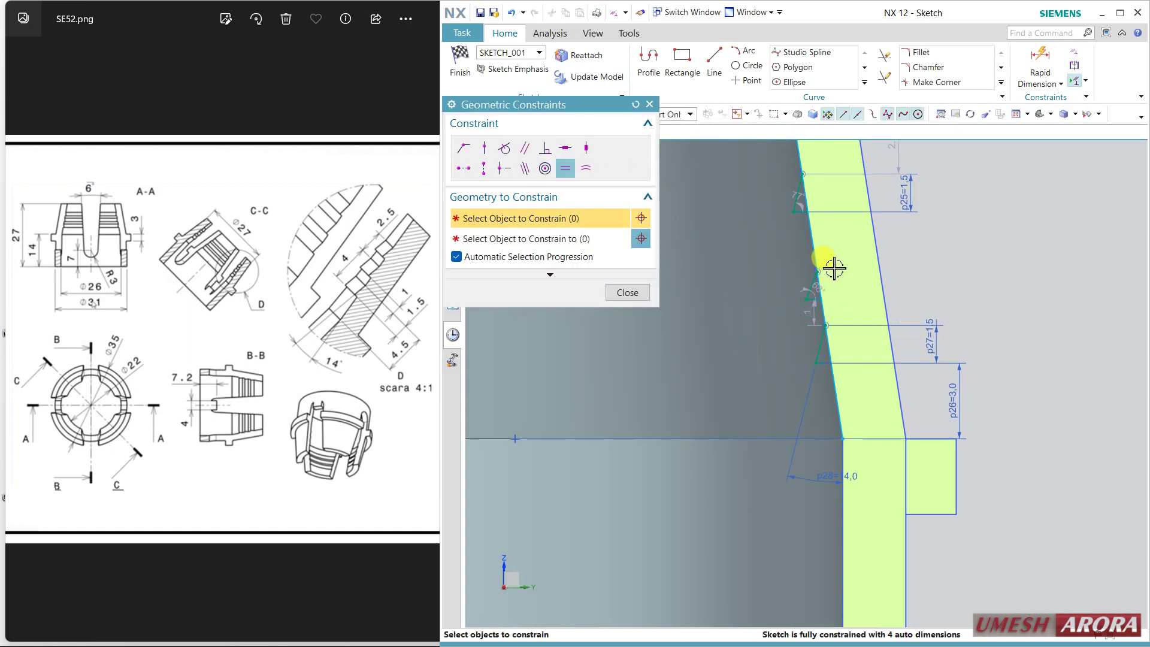
scroll(834, 269, "up", 2)
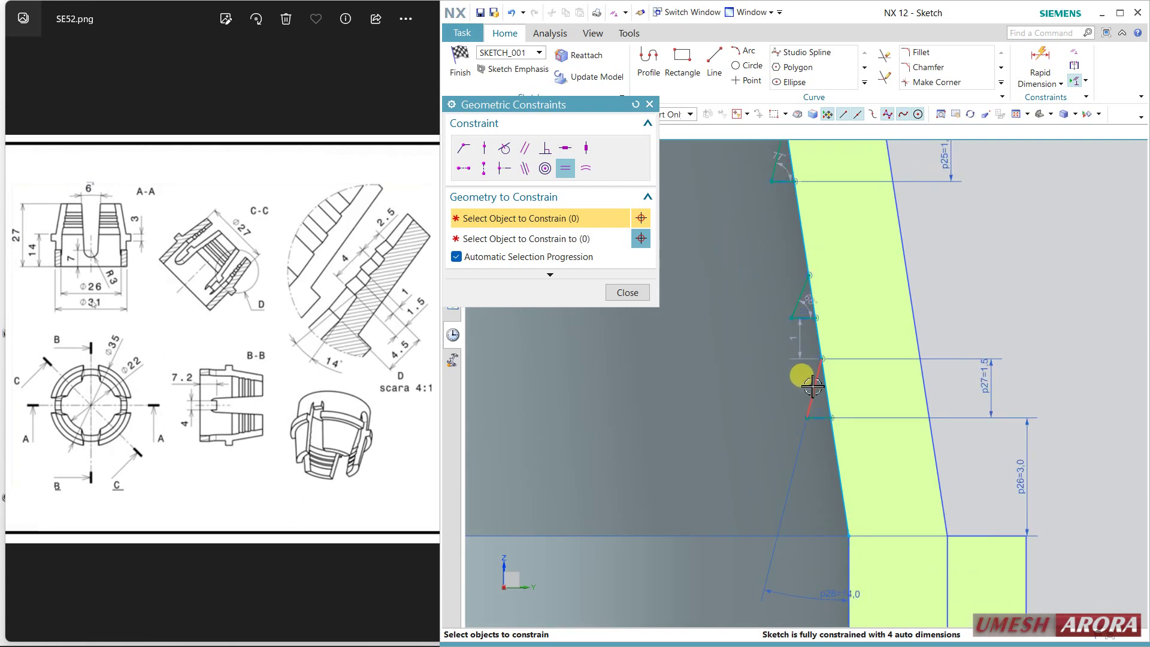
left_click(813, 382)
left_click(804, 289)
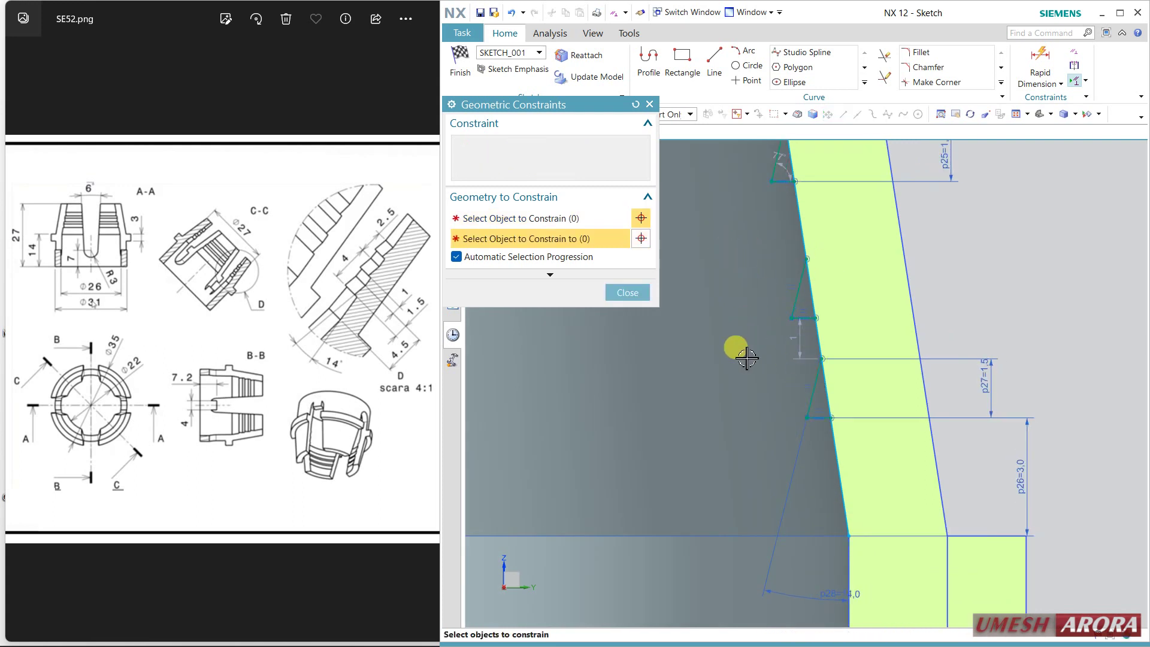
left_click(647, 293)
Convert the automatic vertical gap dimension between the lower and middle teeth into a 1 mm driving dimension.
scroll(987, 321, "up", 1)
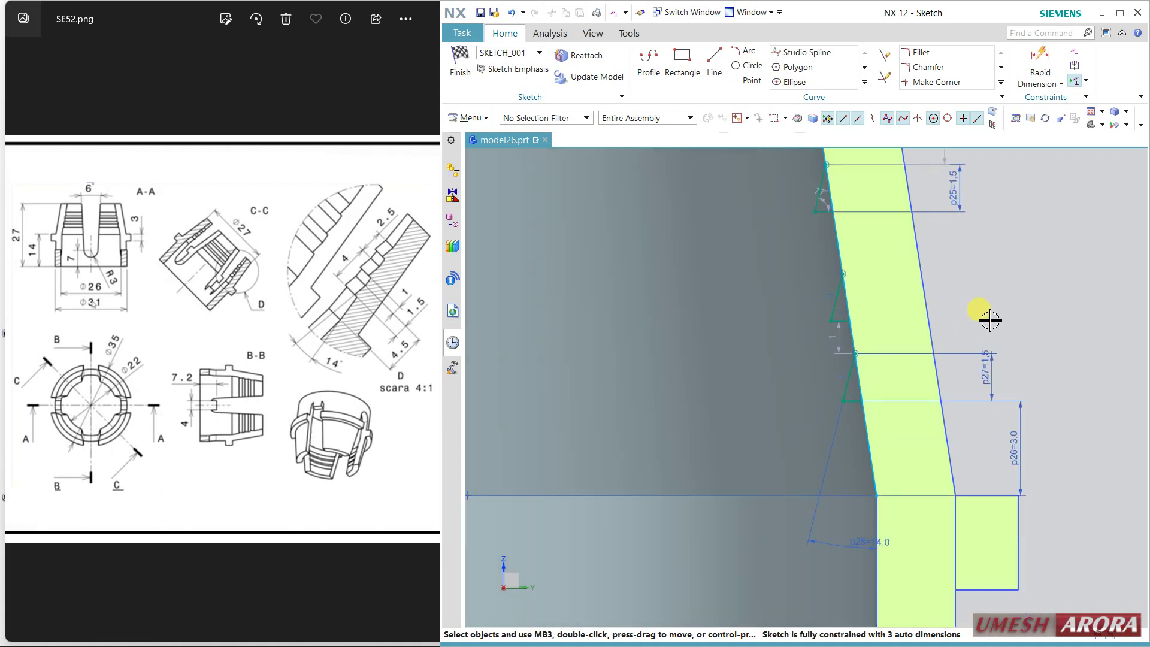
double_click(841, 341)
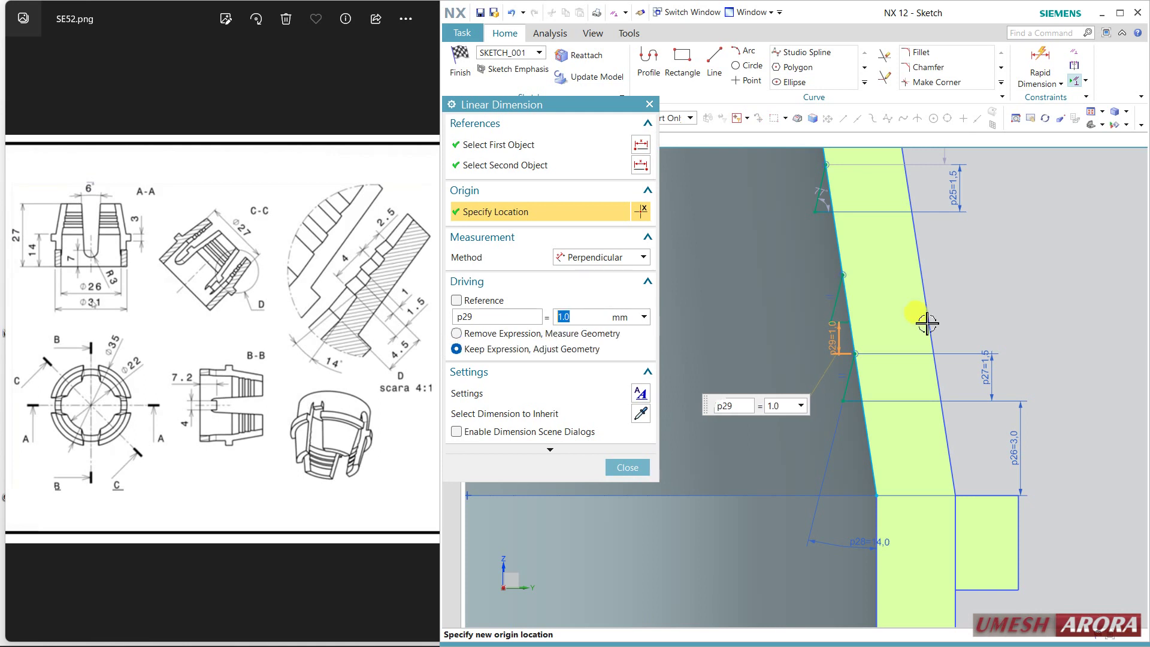
left_click(627, 467)
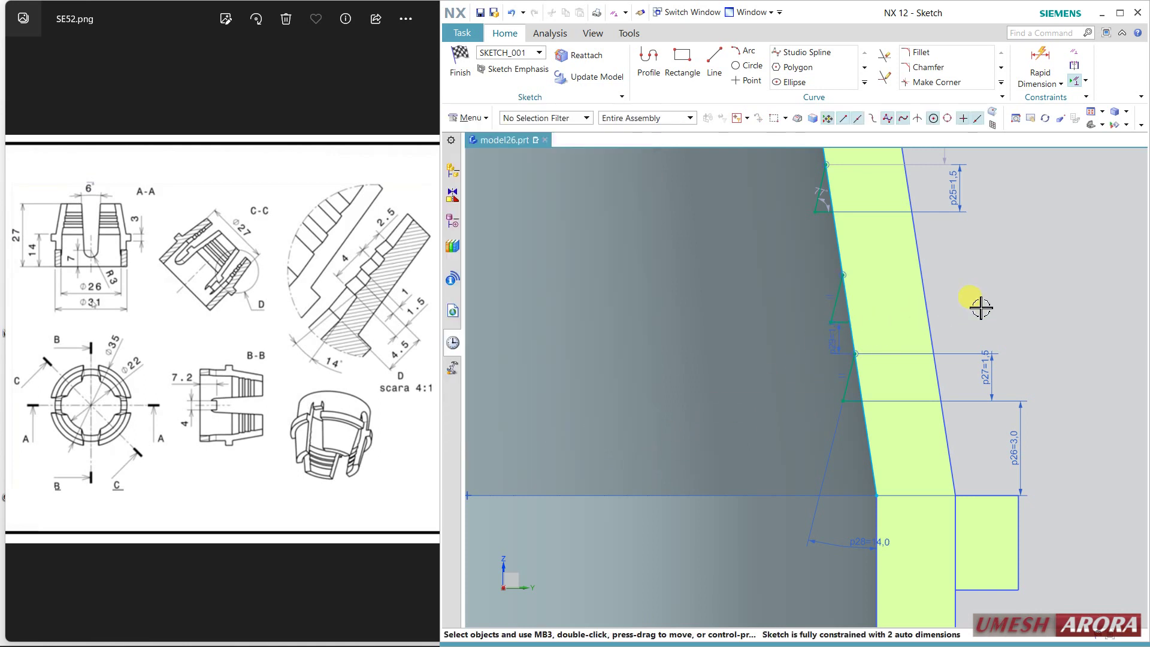
mouse_move(980, 308)
middle_mouse_down("shift")
mouse_move(950, 333)
mouse_move(945, 362)
middle_mouse_up("shift")
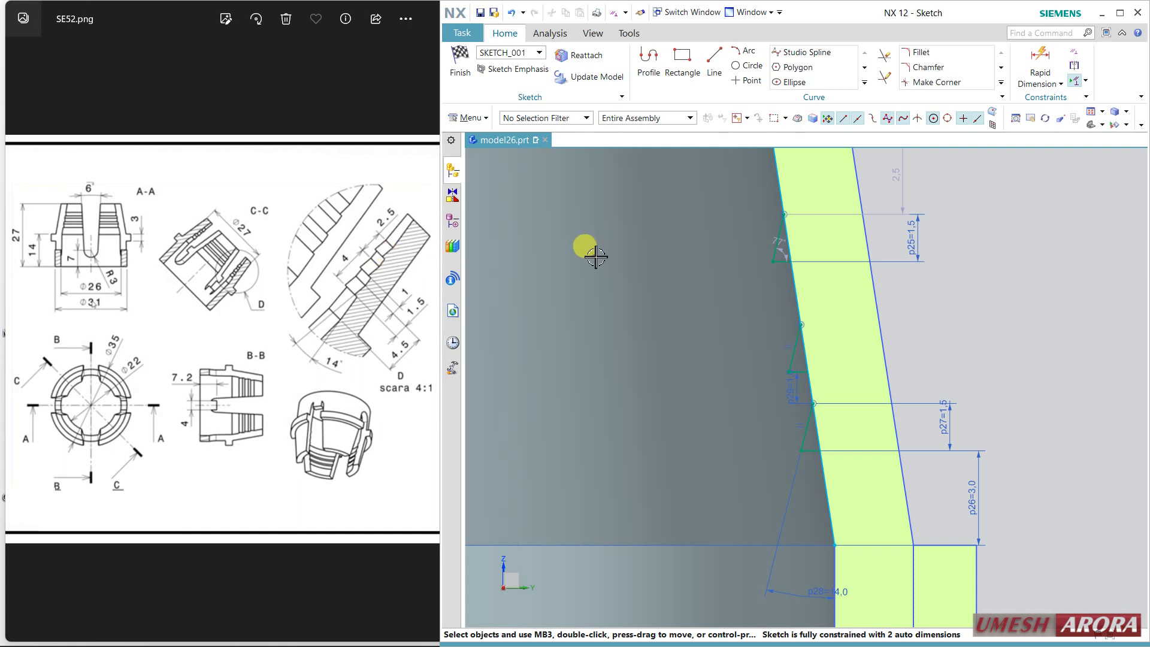
Delete the upper tooth's 1.5 mm height dimension and constrain its horizontal and slanted lines to equal length with the middle tooth's lines.
left_click(915, 260)
key("Delete")
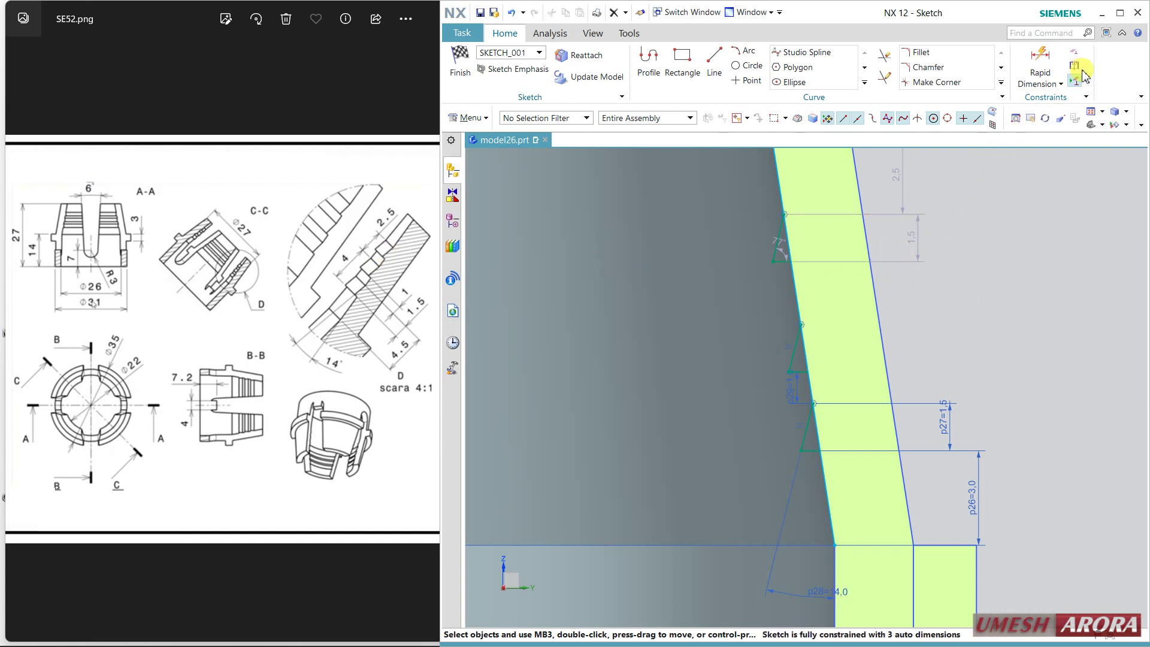
left_click(1080, 54)
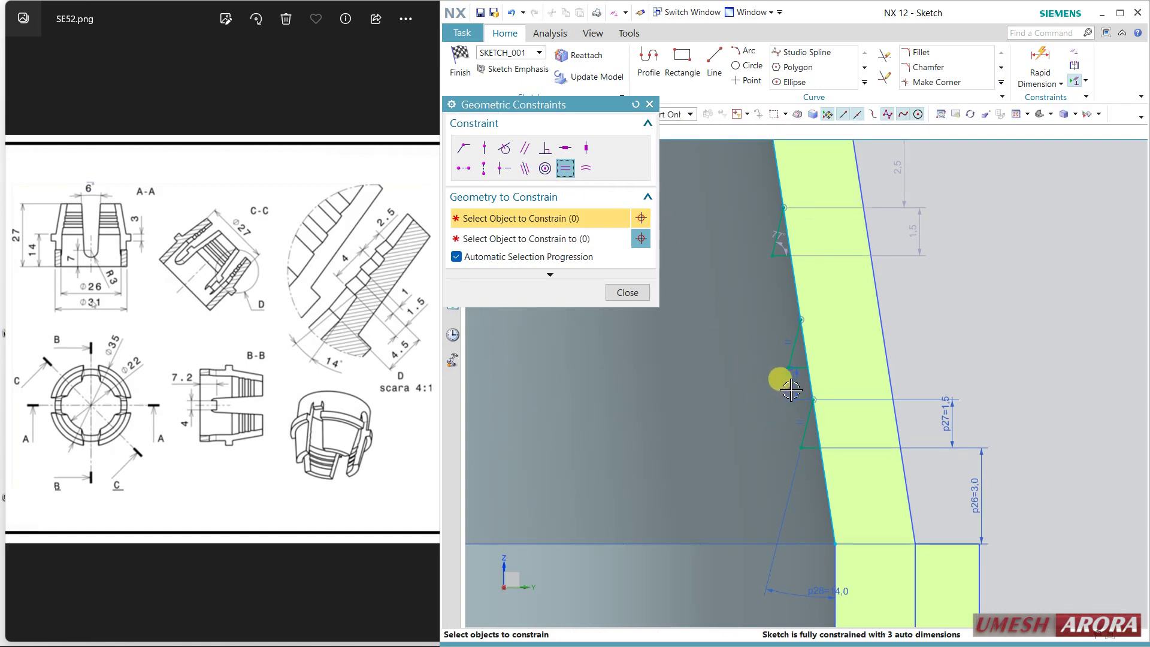
left_click(786, 313)
left_click(786, 257)
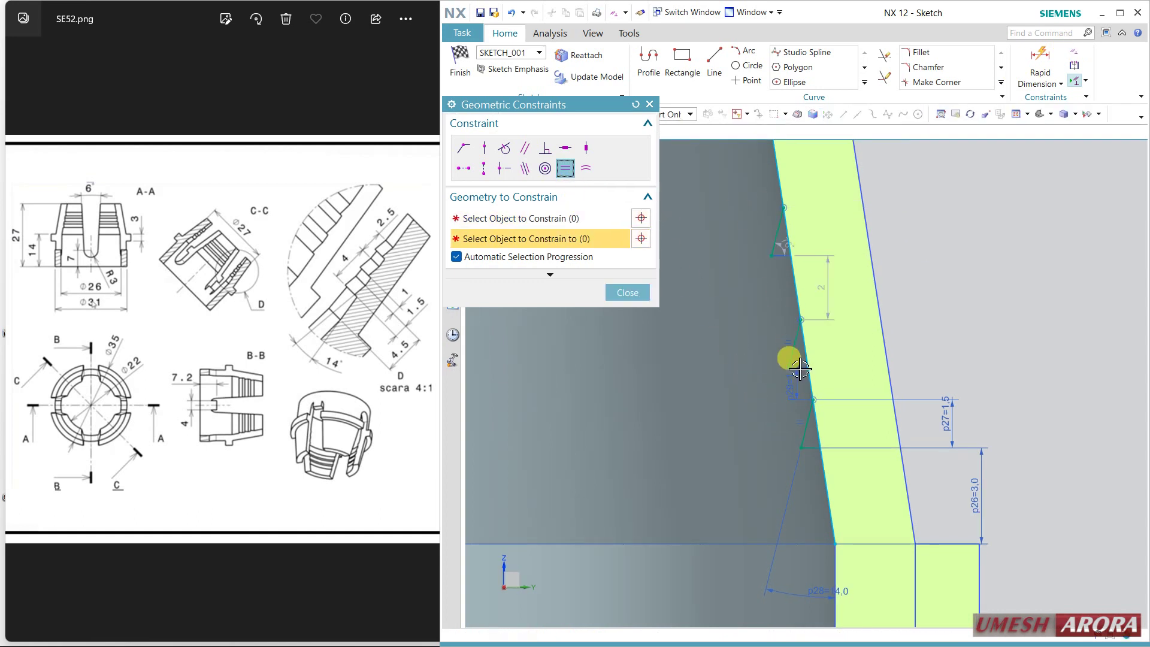
left_click(797, 344)
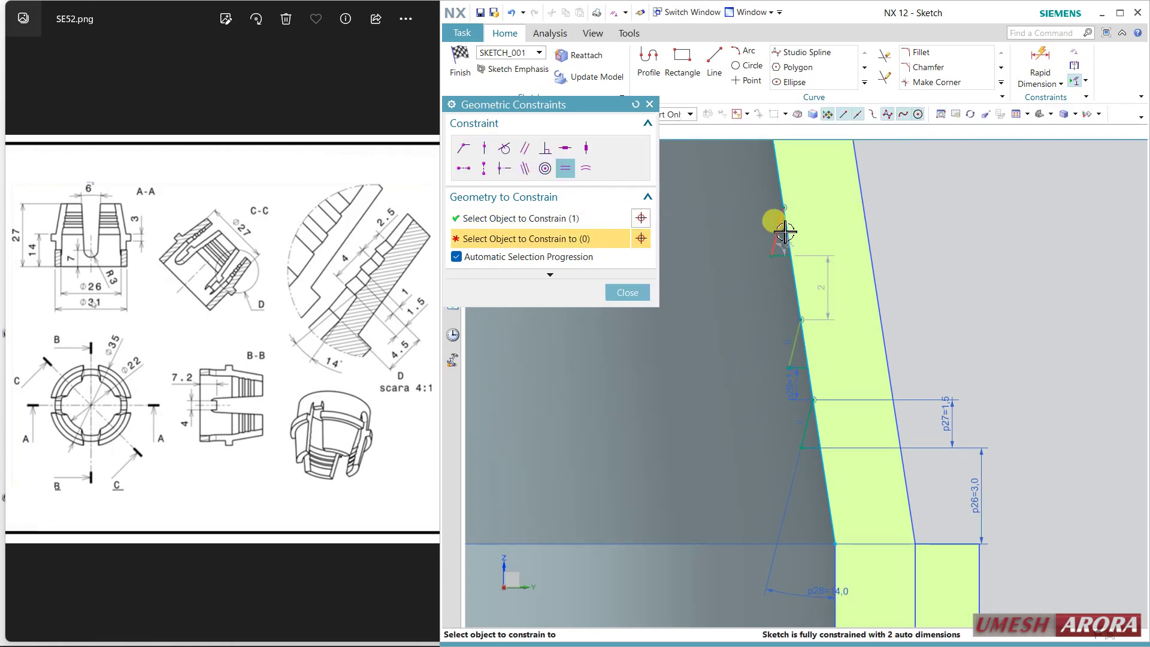
left_click(785, 230)
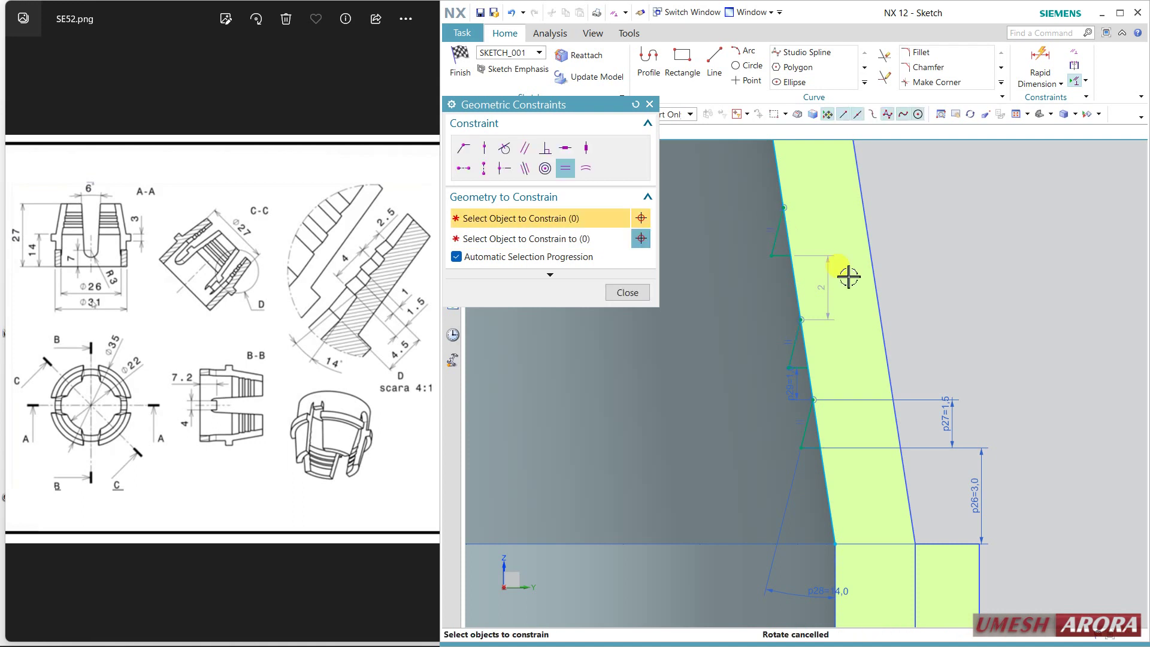
left_click(626, 292)
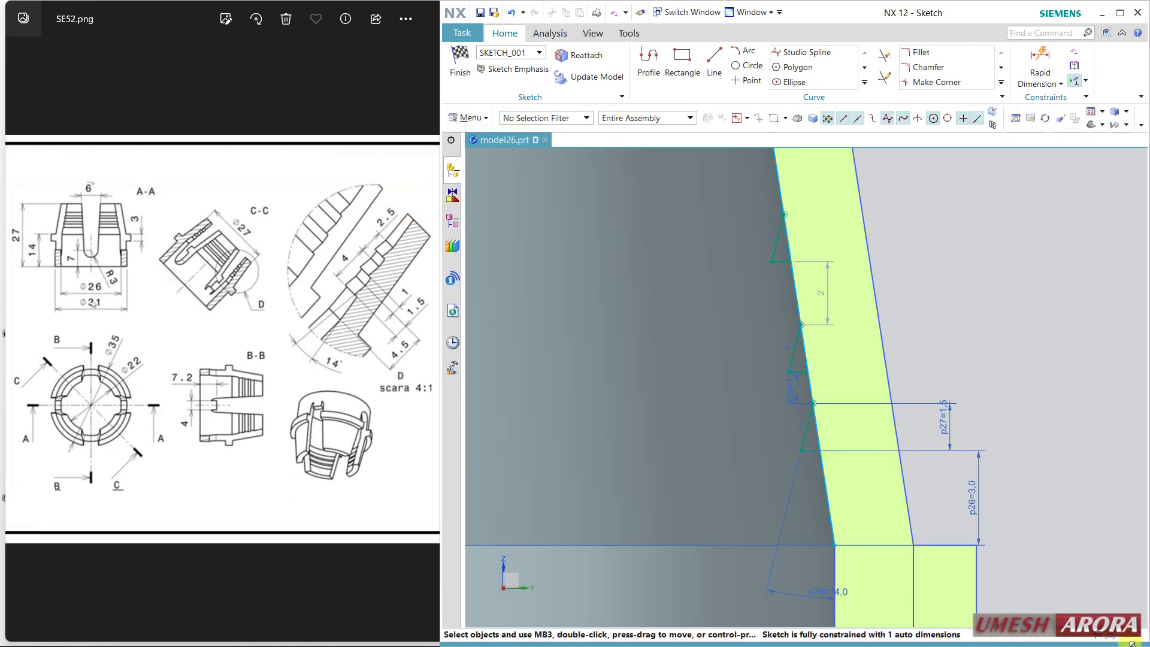
Dimension the vertical distance between the top points of the upper and middle teeth as 2.5 mm and finish the sketch.
left_click(1041, 65)
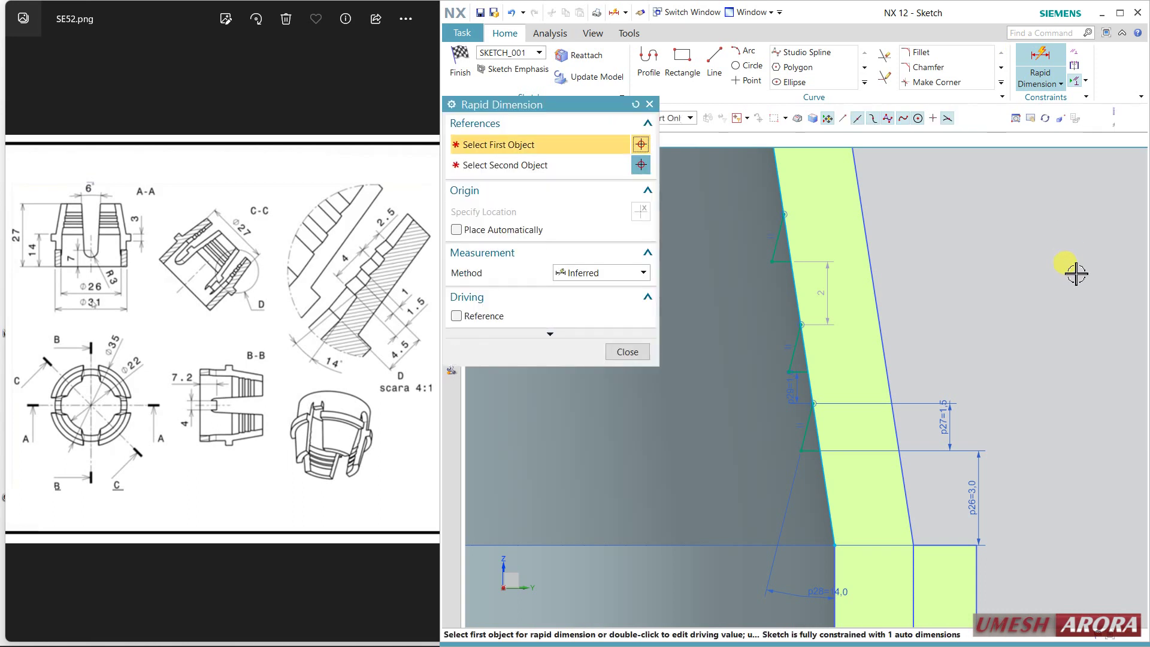
left_click(802, 324)
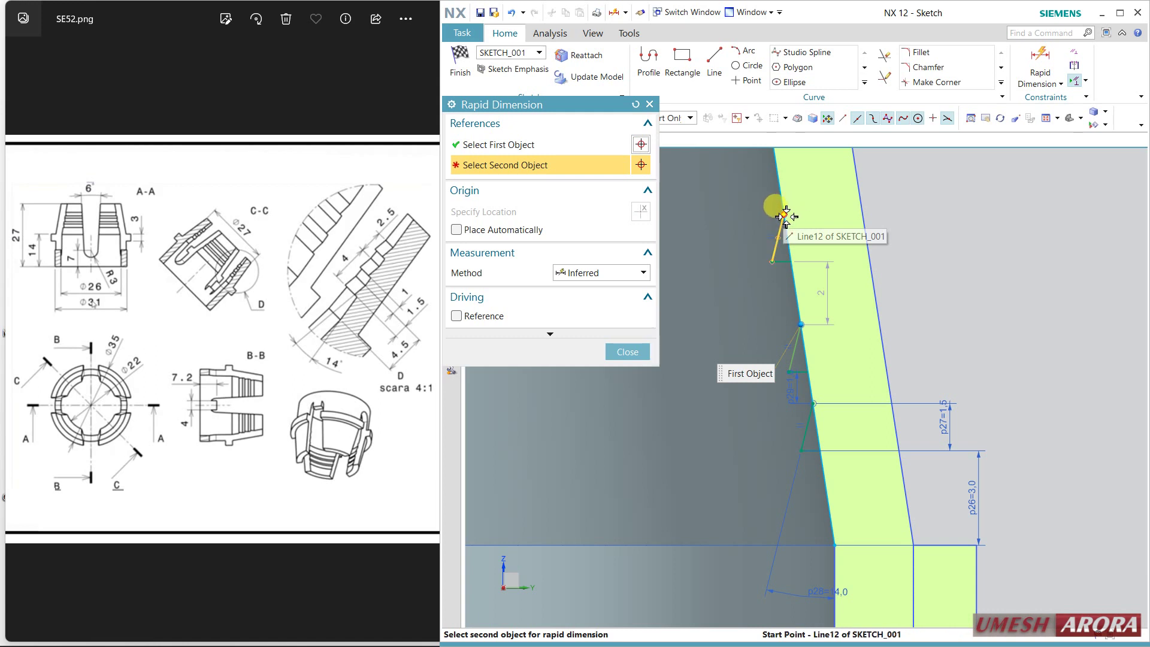
left_click(786, 222)
left_click(987, 254)
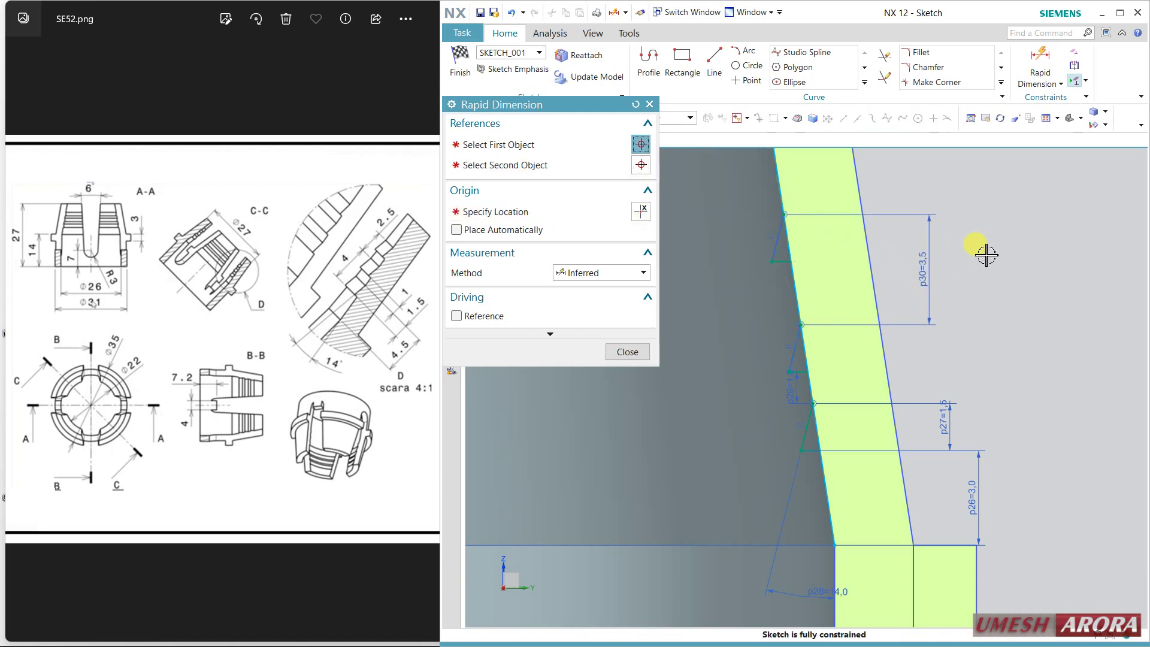
type("2.5")
key("Return")
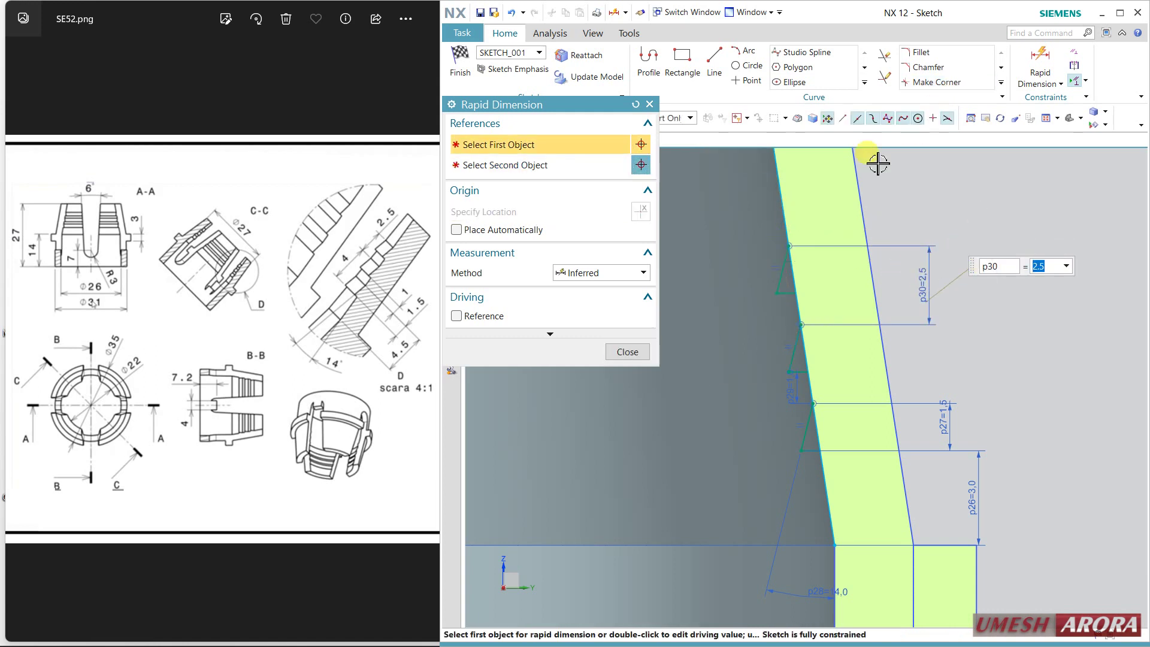
left_click(639, 354)
scroll(955, 308, "down", 5)
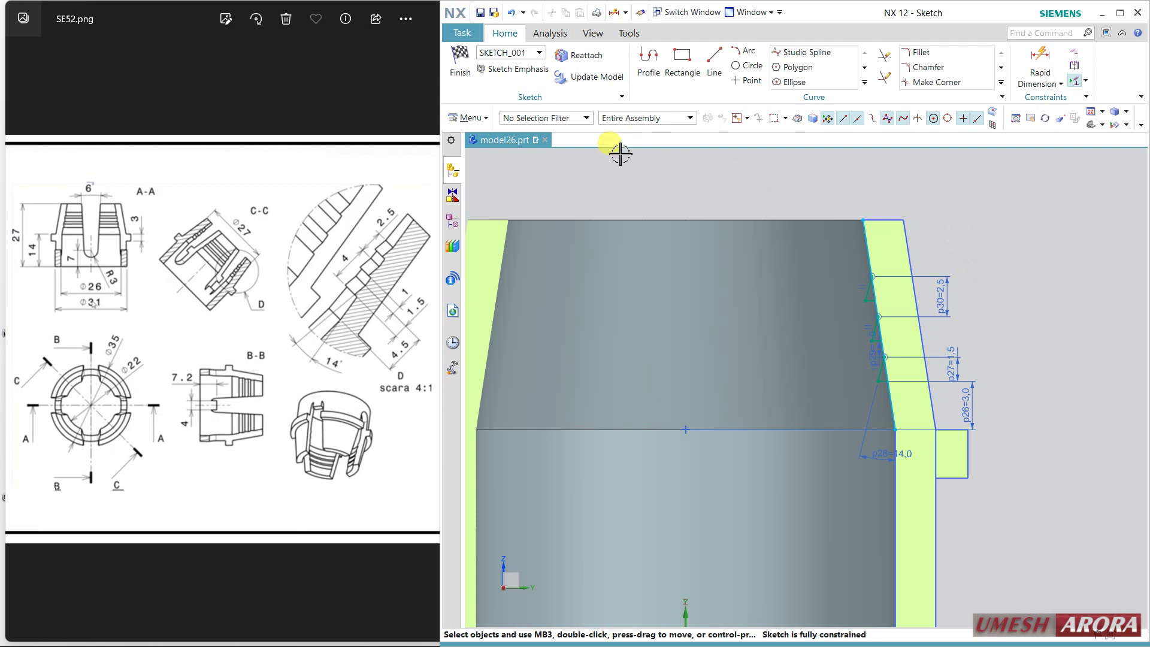
left_click(458, 63)
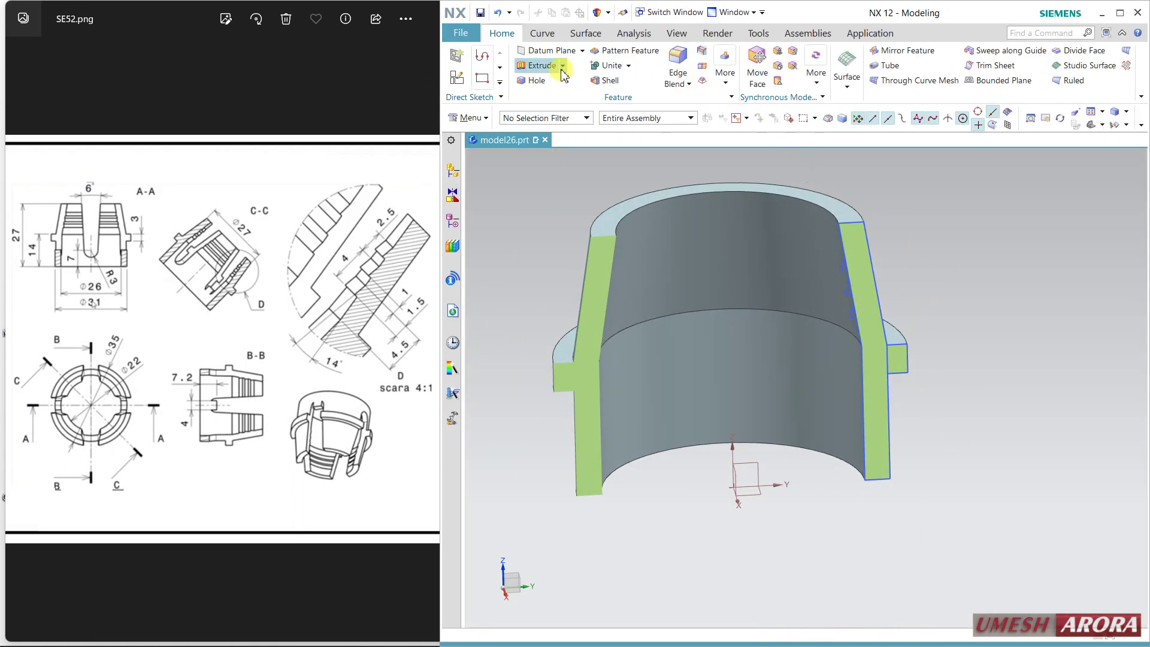
Revolve the three tooth profiles about the Z axis from 180° to -180° and unite them with the bushing body.
left_click(562, 65)
left_click(547, 94)
scroll(838, 263, "up", 5)
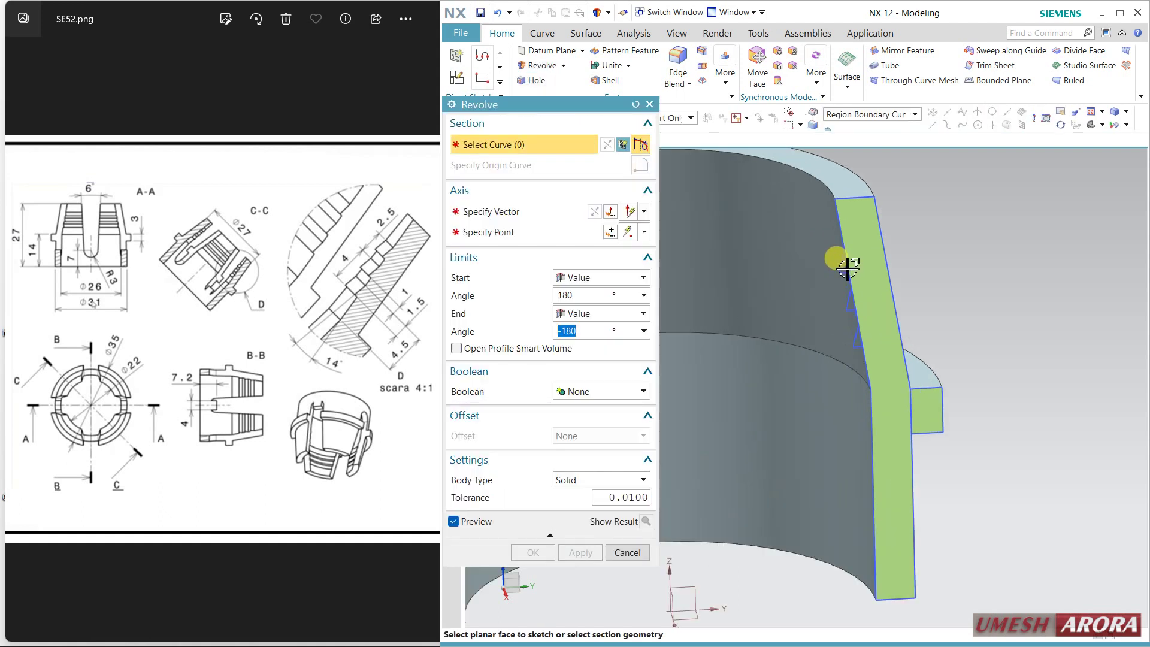
left_click(854, 323)
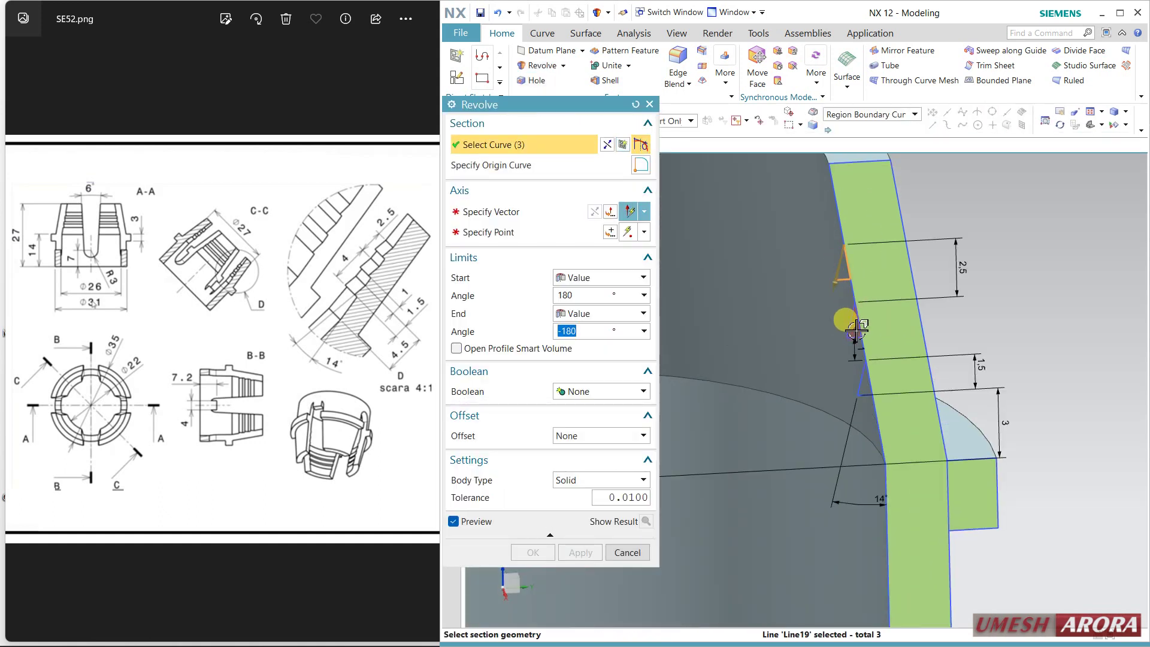
left_click(811, 341)
scroll(779, 347, "down", 4)
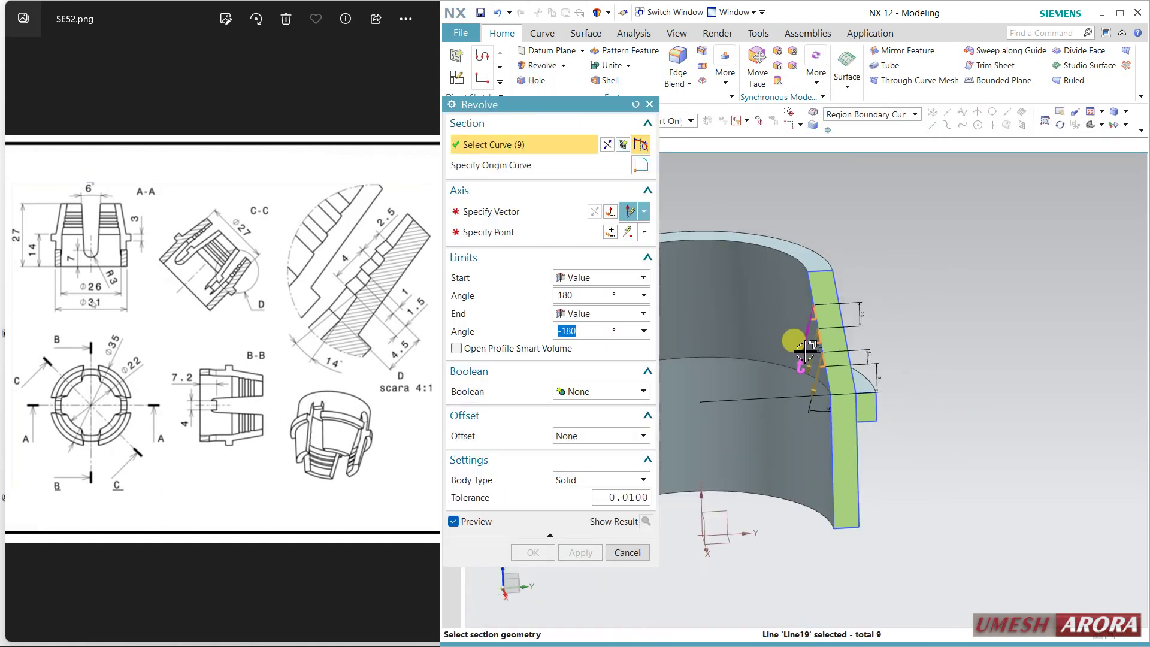
middle_click(697, 473)
left_click(703, 503)
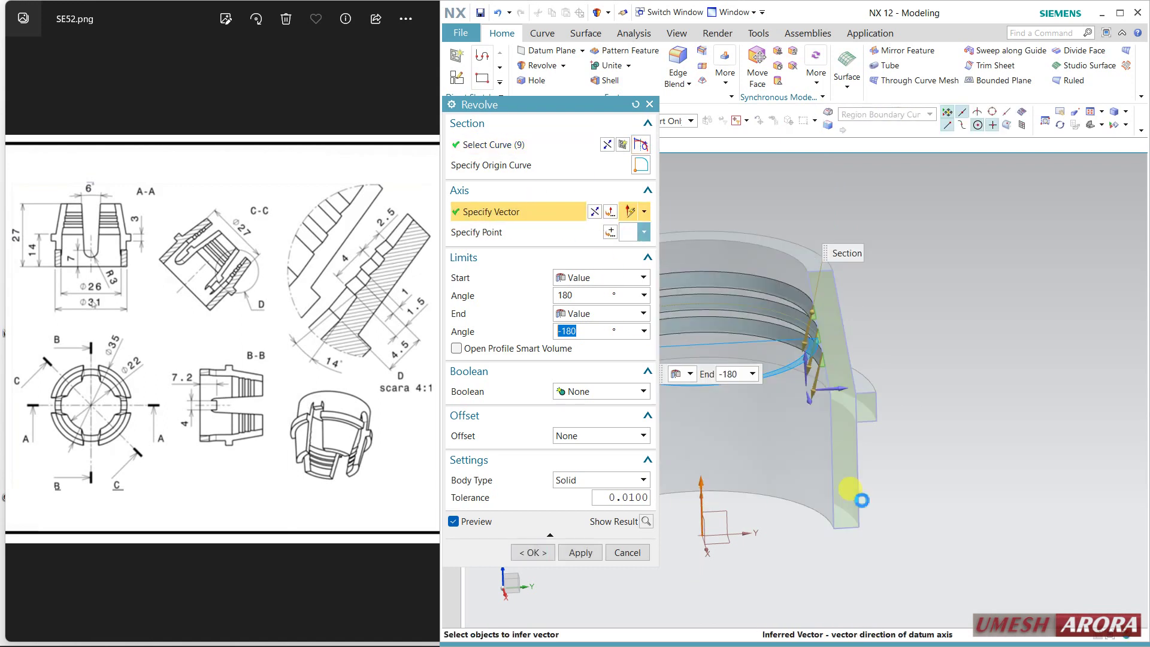
middle_click_drag(873, 470, 683, 516)
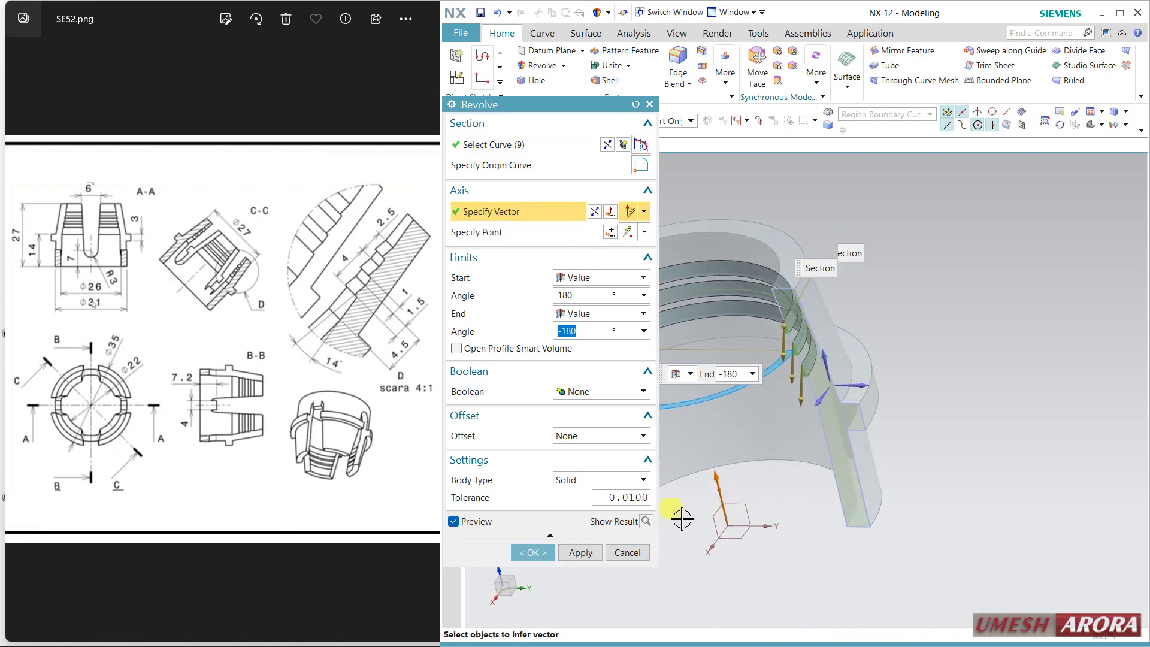
left_click(594, 391)
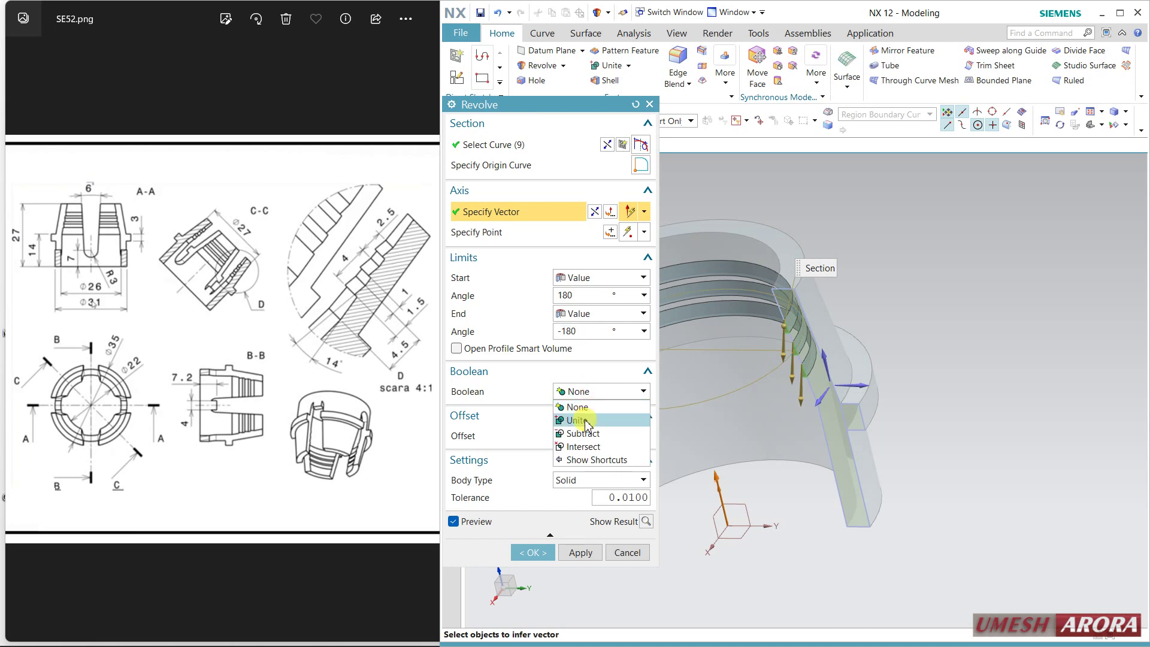
left_click(578, 419)
left_click(535, 573)
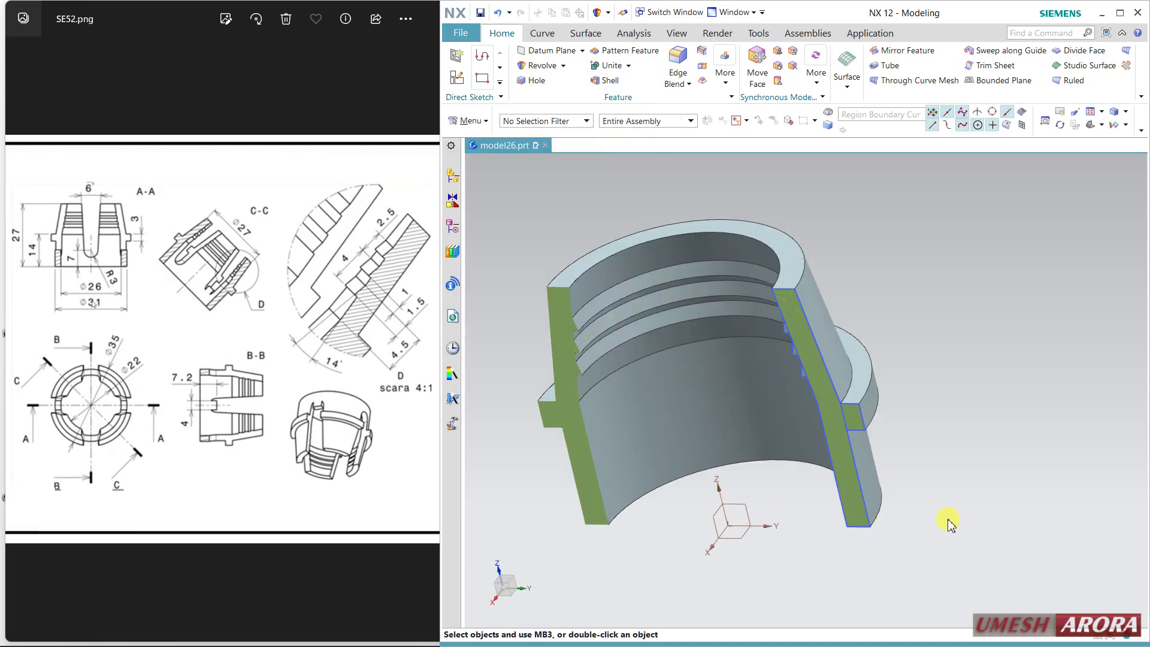
Check the revolved inner teeth in the section, and turn off section clipping to display the whole bushing.
middle_click_drag(957, 483, 989, 462)
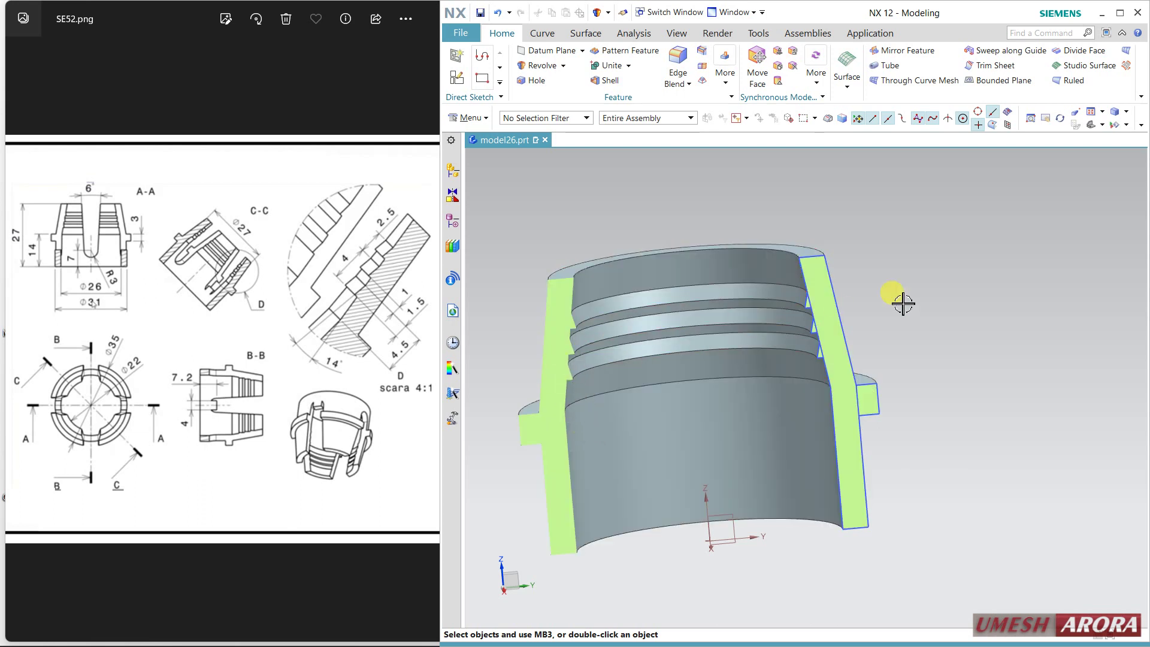
key("ctrl+alt+r")
scroll(910, 311, "up", 3)
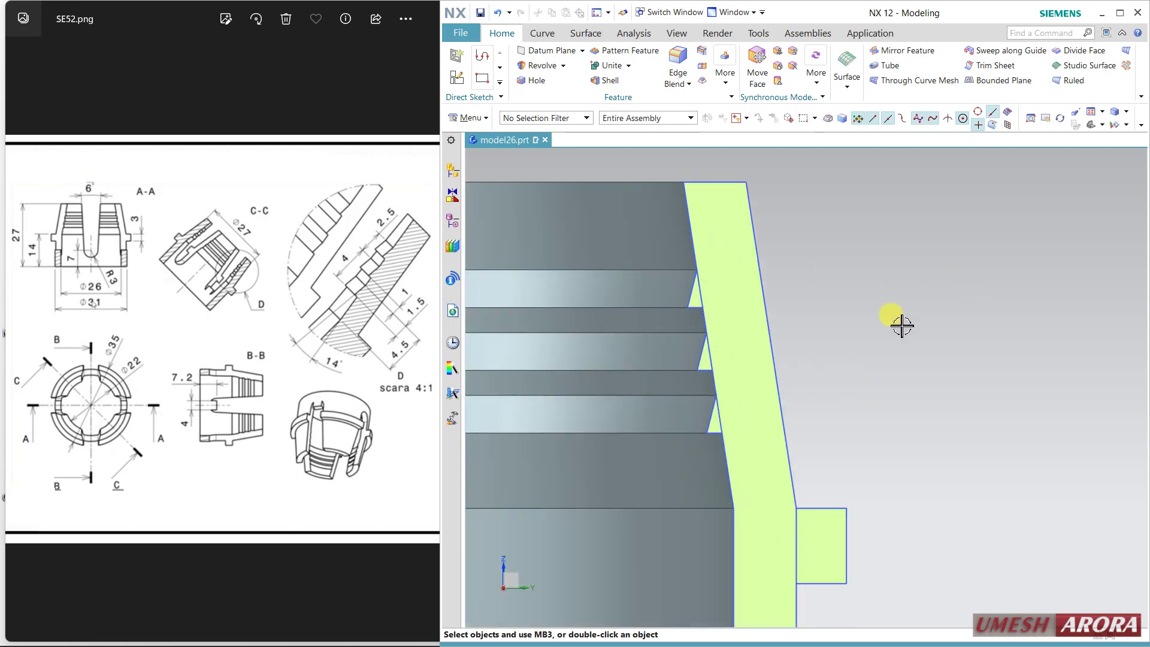
scroll(902, 325, "down", 3)
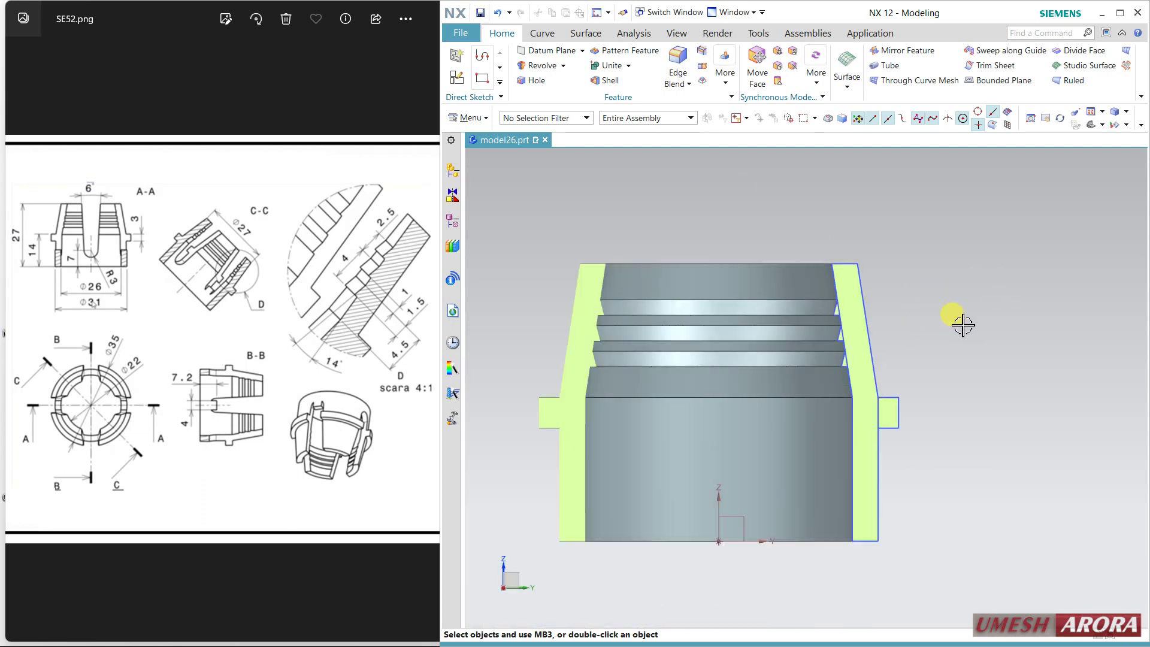
middle_click_drag(971, 327, 939, 334)
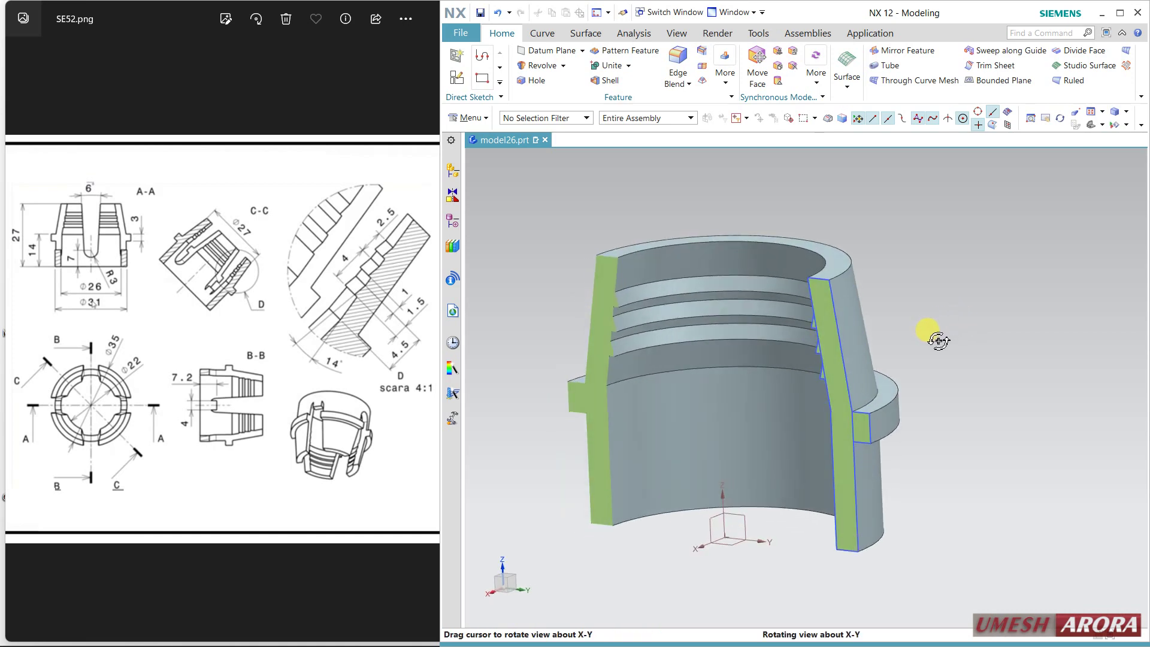
left_click(676, 33)
left_click(757, 68)
middle_click_drag(925, 240, 978, 330)
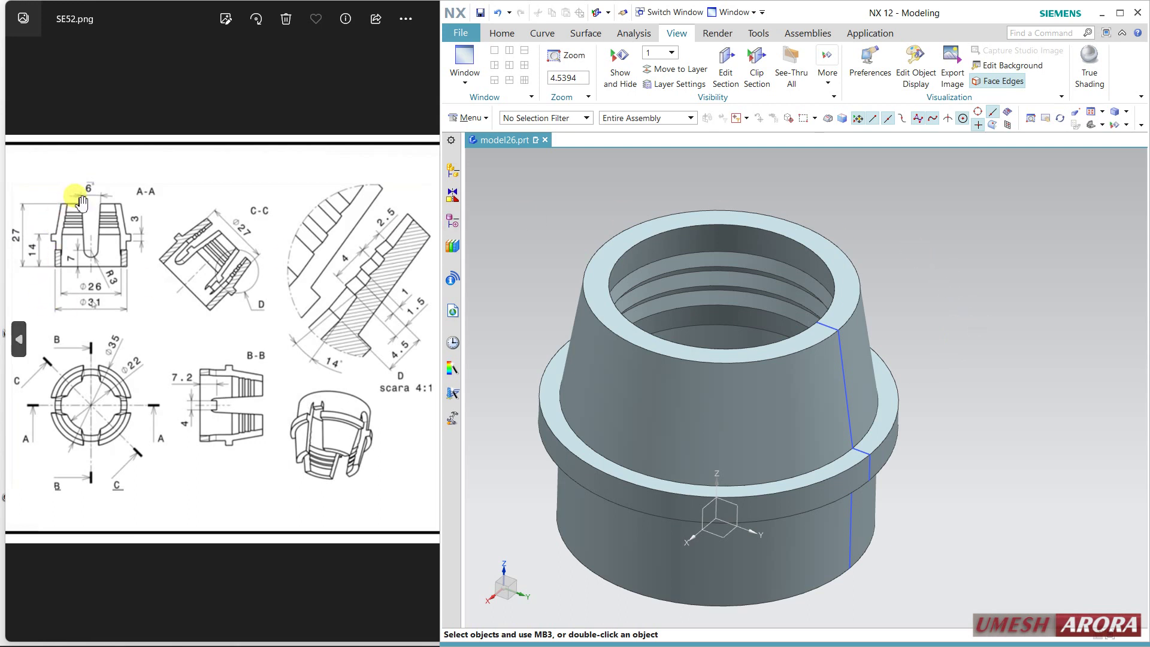
Create a sketch on the datum YZ plane with the Y axis as the horizontal reference.
left_click(502, 33)
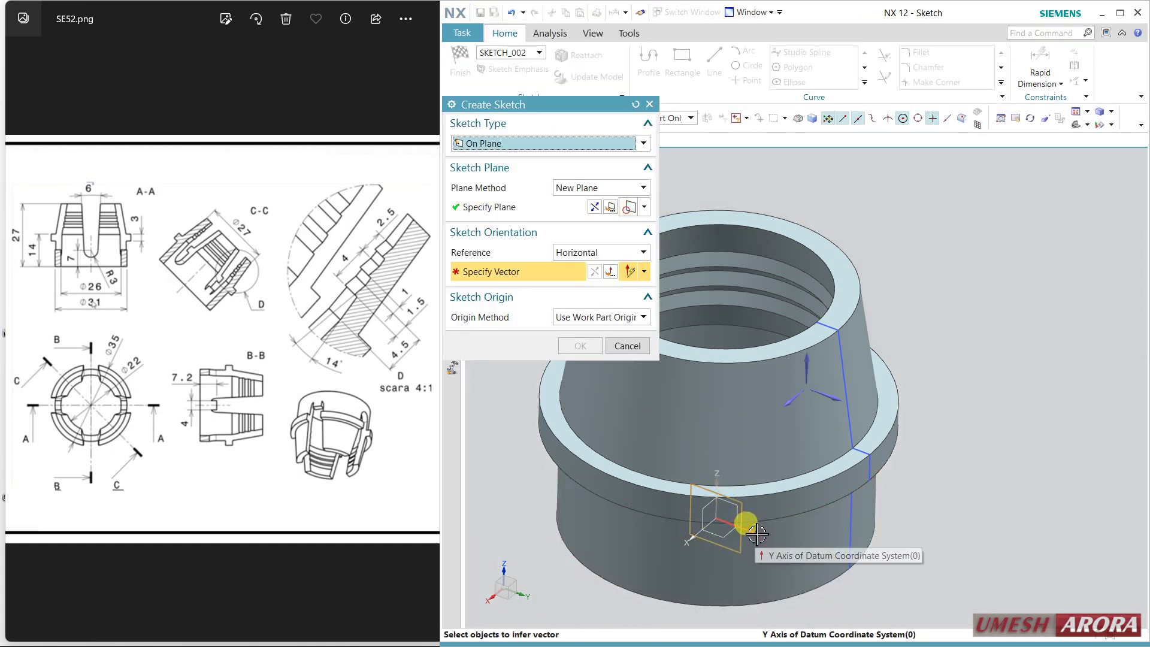
left_click(829, 398)
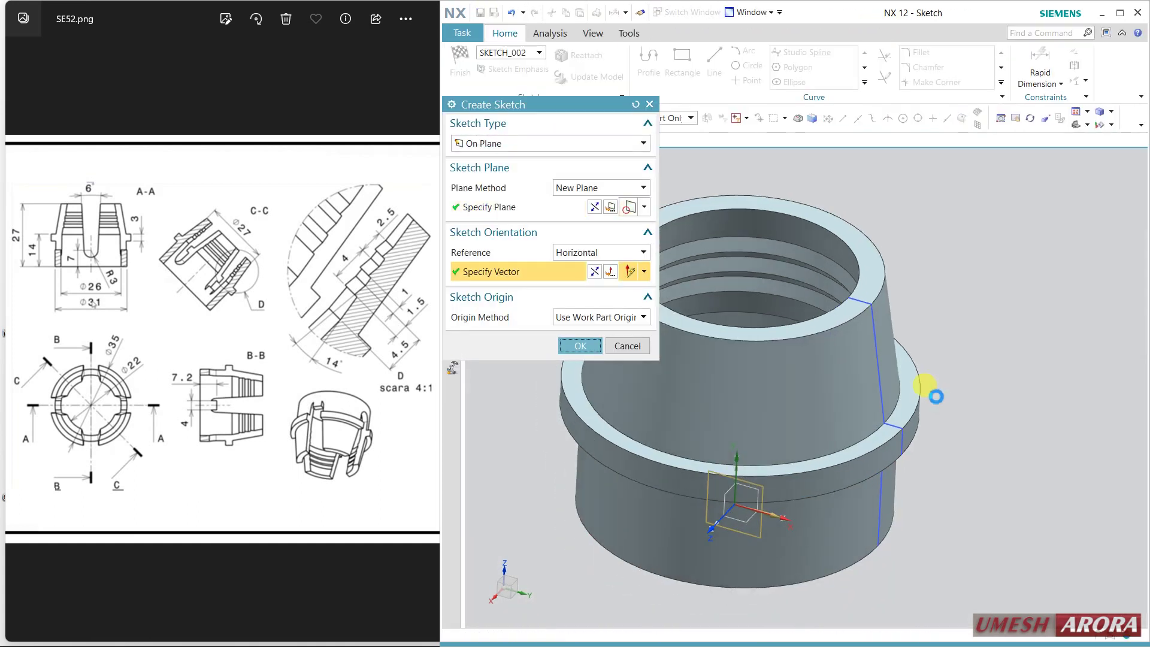
middle_click(932, 390)
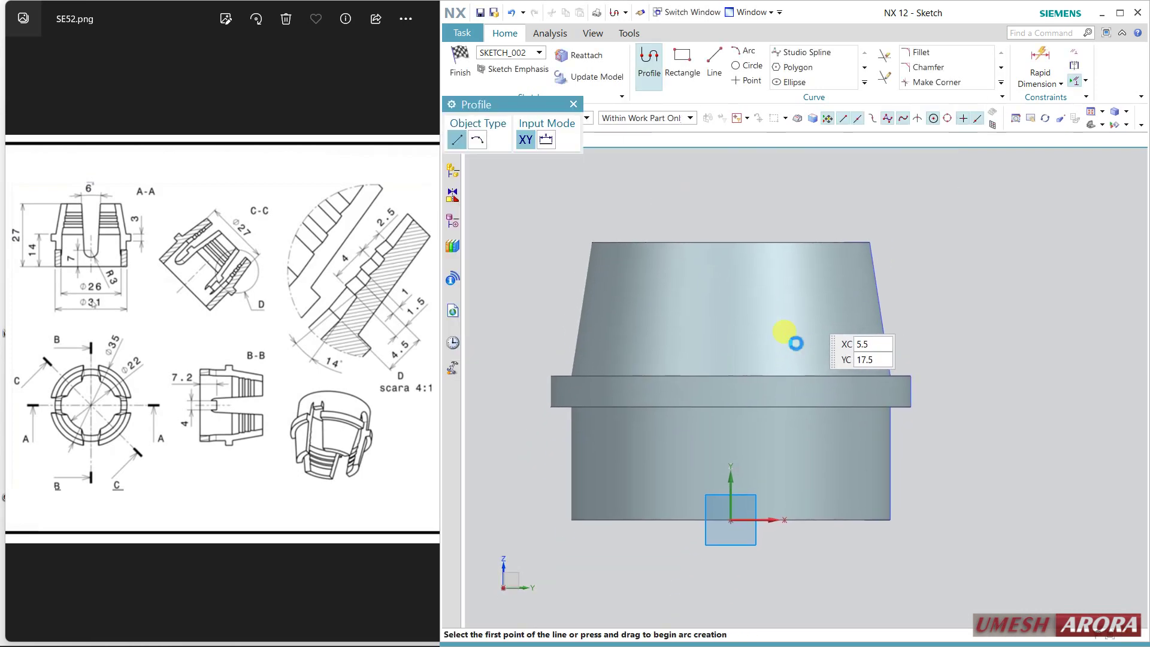
Draw a 6 mm diameter circle with its centre about 5.5 mm above the sketch origin.
left_click(748, 66)
left_click(731, 463)
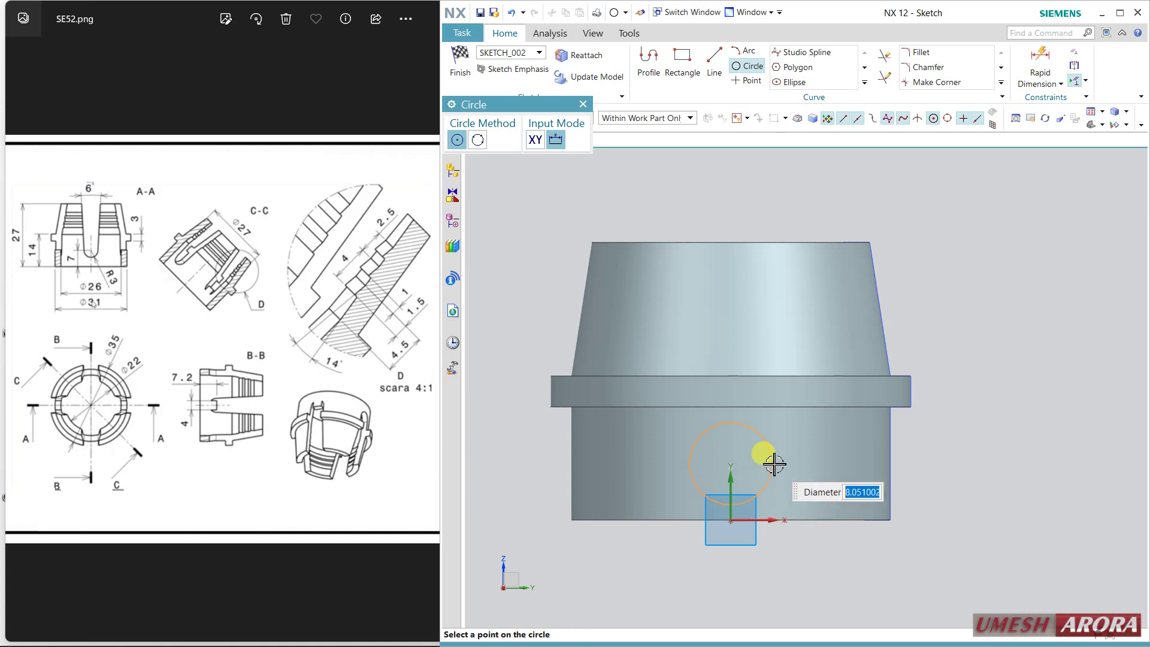
key("Return")
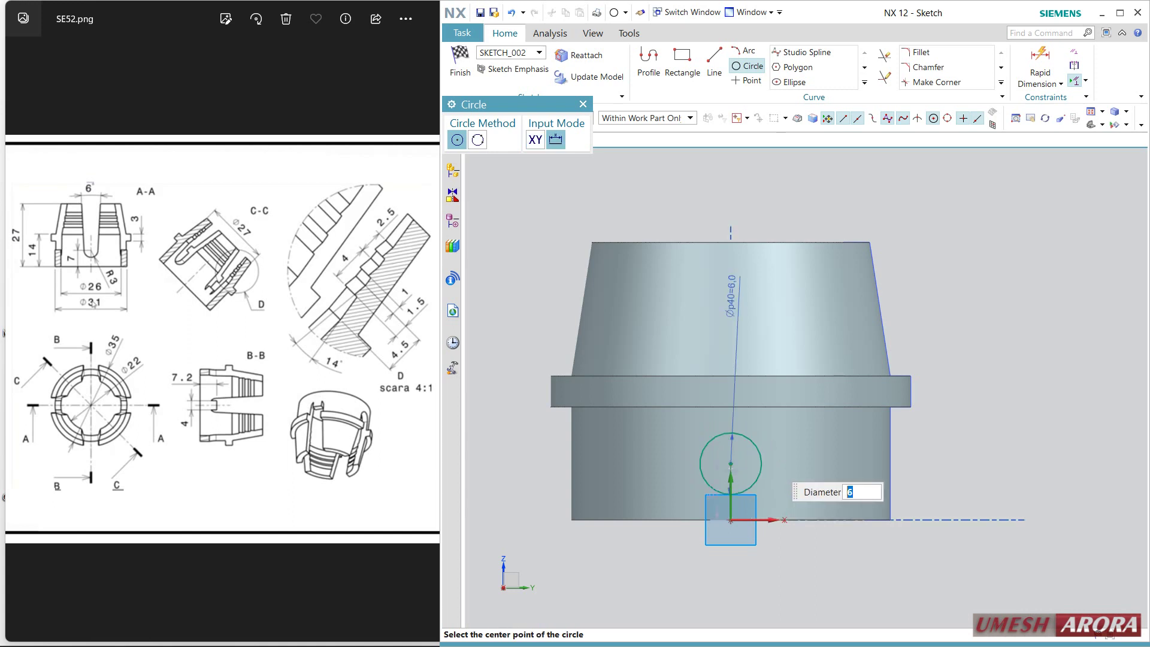
middle_click(911, 273)
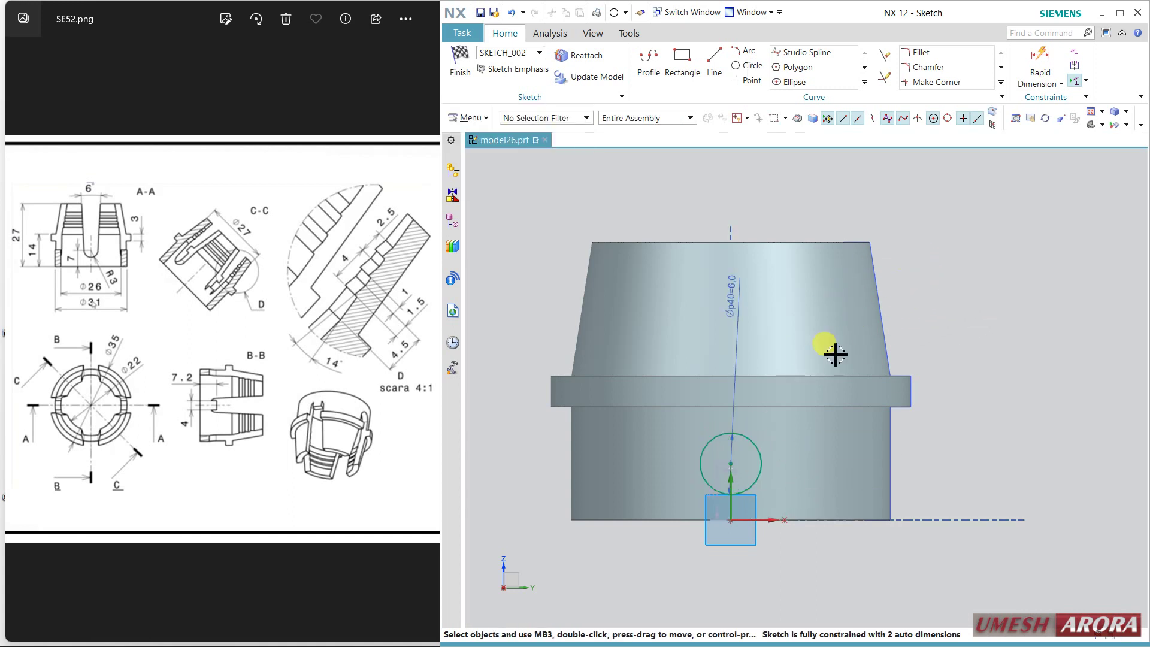
Constrain the circle's centre to align vertically with the sketch origin.
left_click(731, 463)
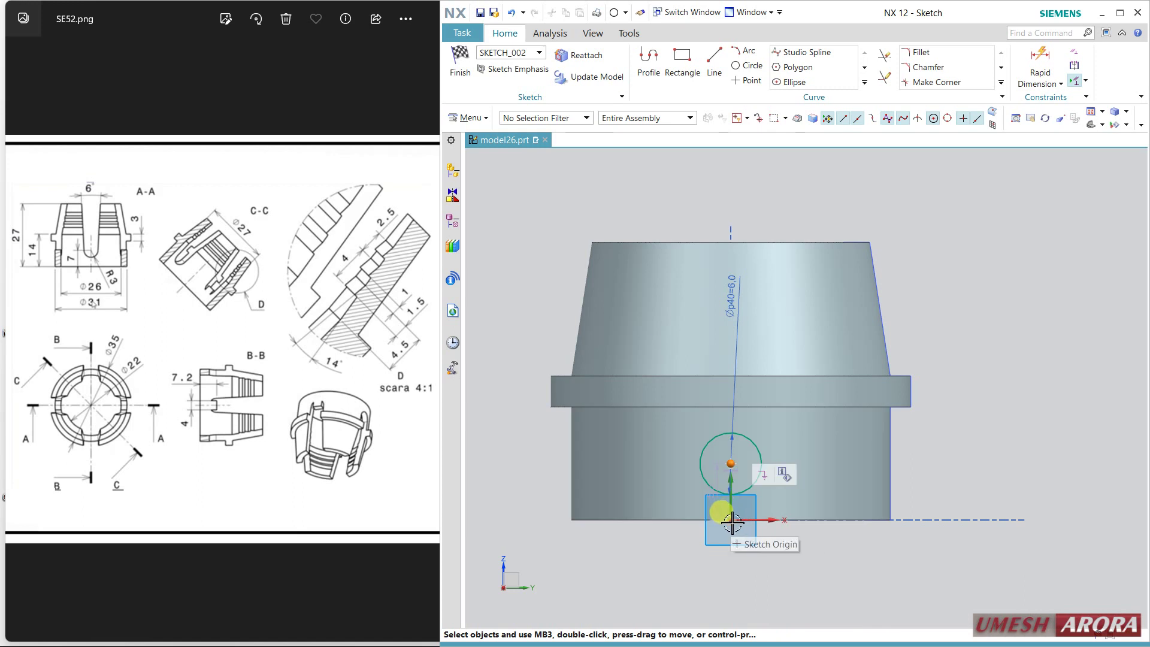
left_click(731, 520)
left_click(792, 500)
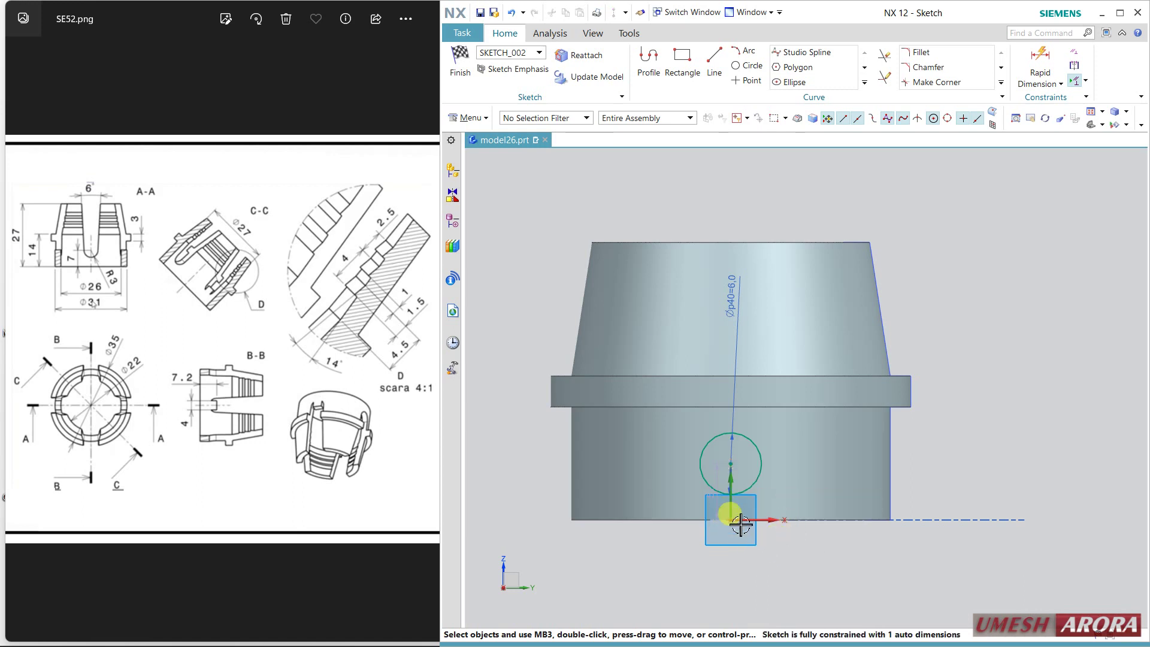
Set the height of the circle's centre above the sketch origin to 7 mm as a driving dimension.
double_click(717, 501)
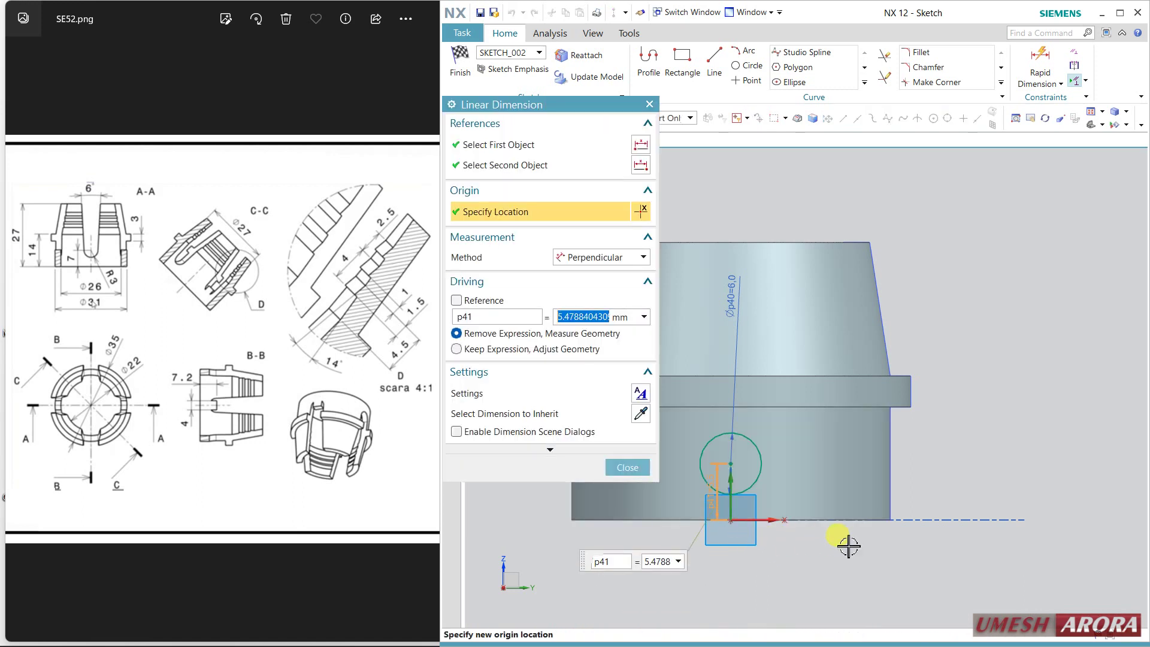
type("7")
key("Return")
left_click(834, 519)
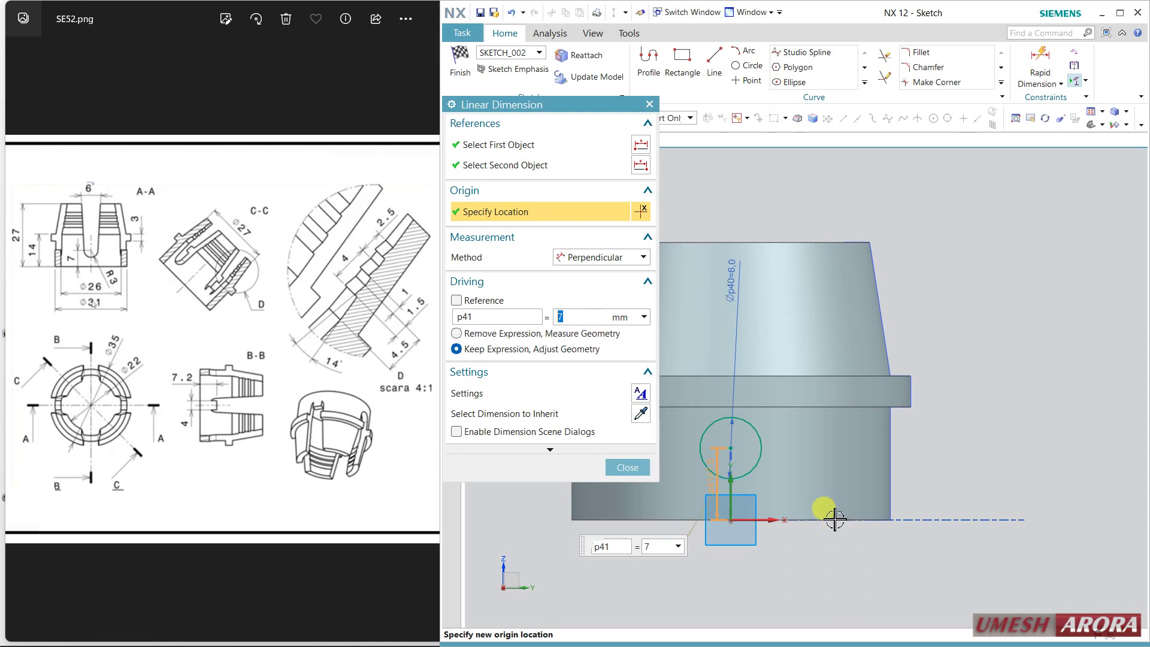
left_click(627, 468)
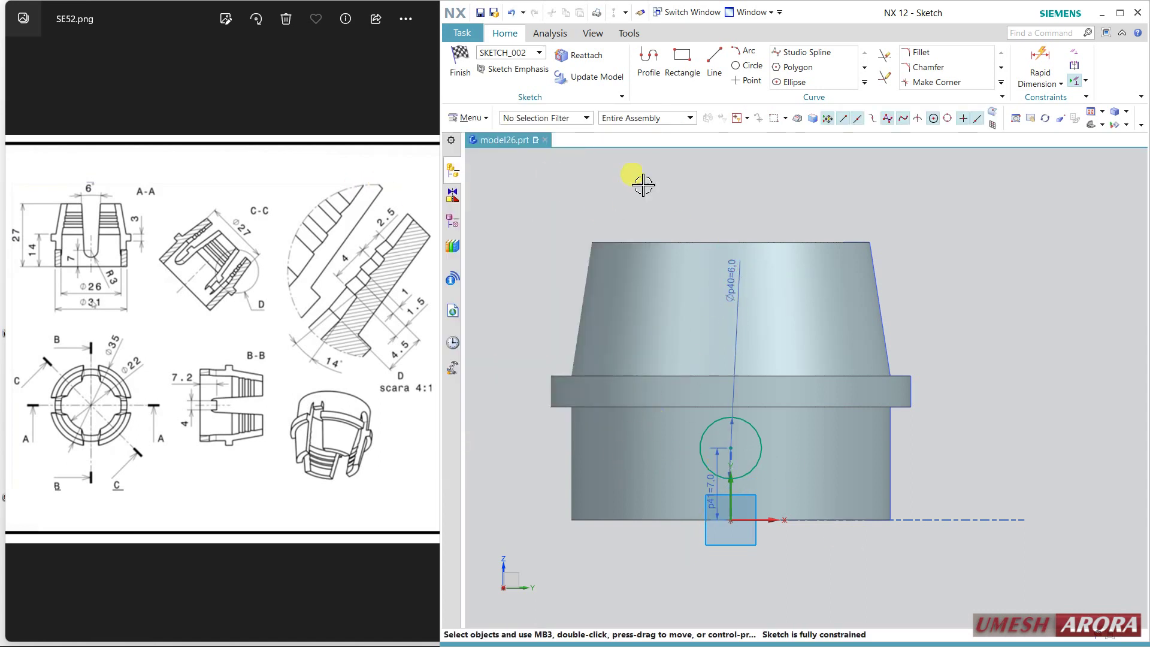
Draw an outward-tilted line about 22.5 mm long from the circle's left side to above the bushing's upper edge.
left_click(711, 66)
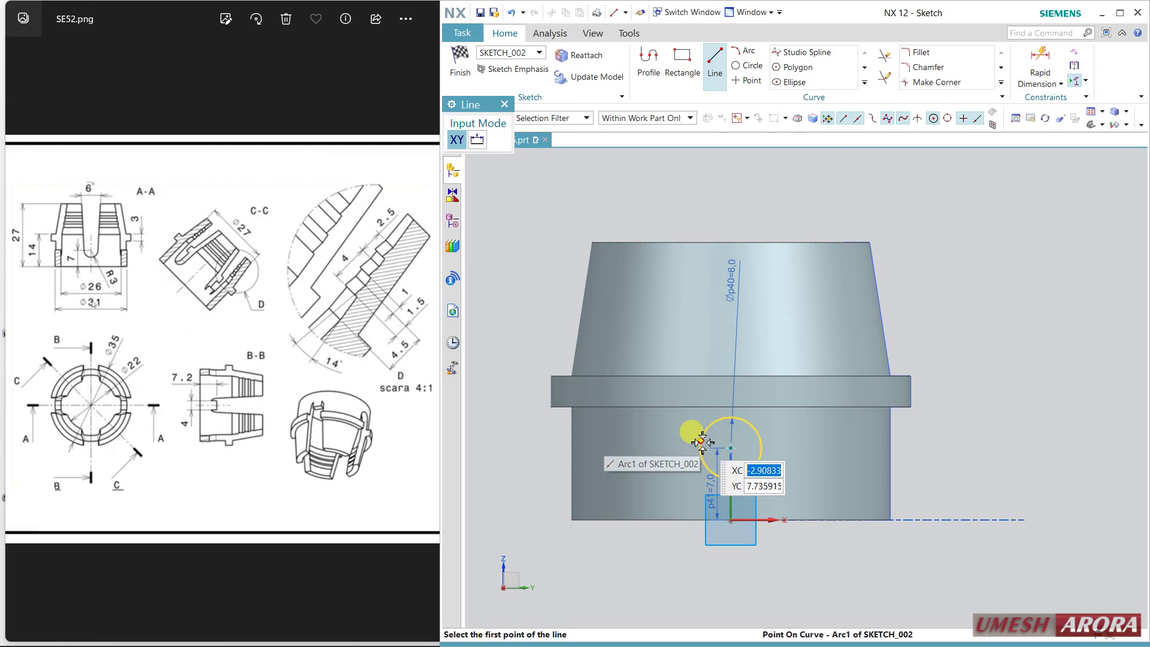
left_click(702, 443)
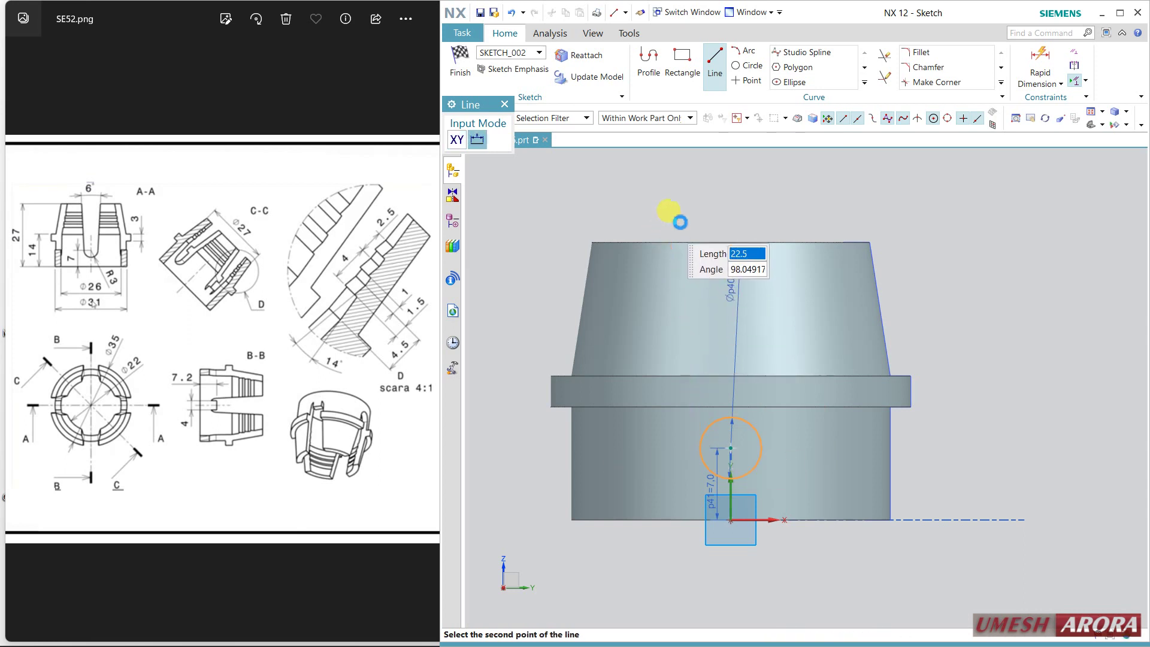
left_click(668, 224)
key("Escape")
Mirror the slanted line about the sketch's vertical axis to form the opposite side of the slot.
left_click(864, 82)
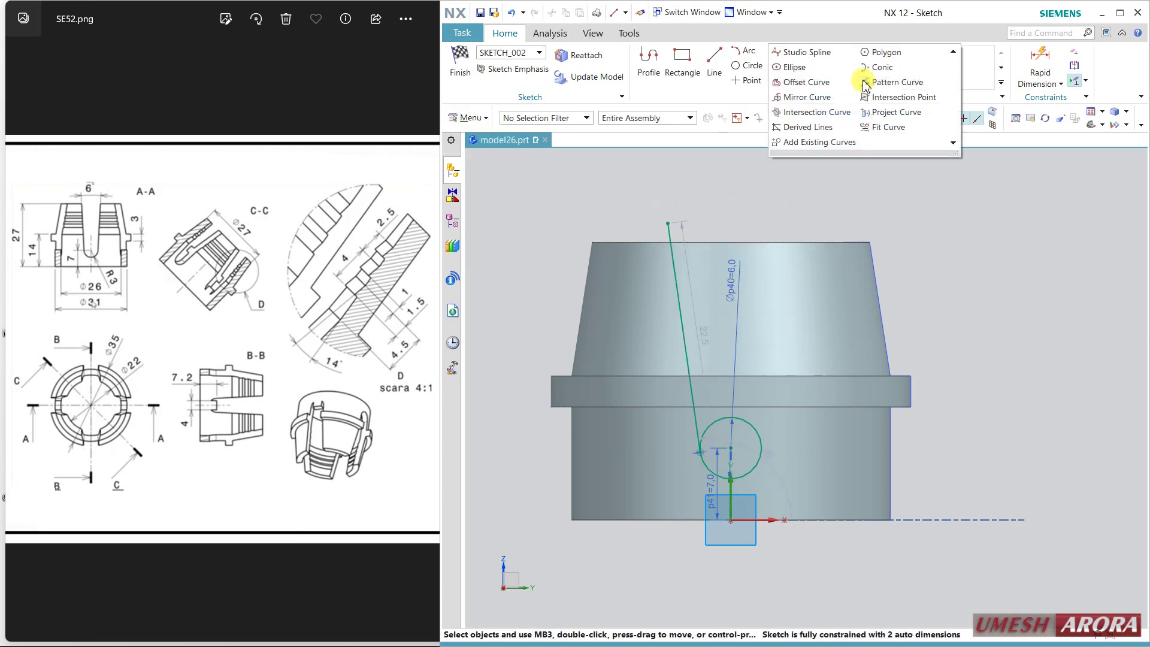
left_click(807, 97)
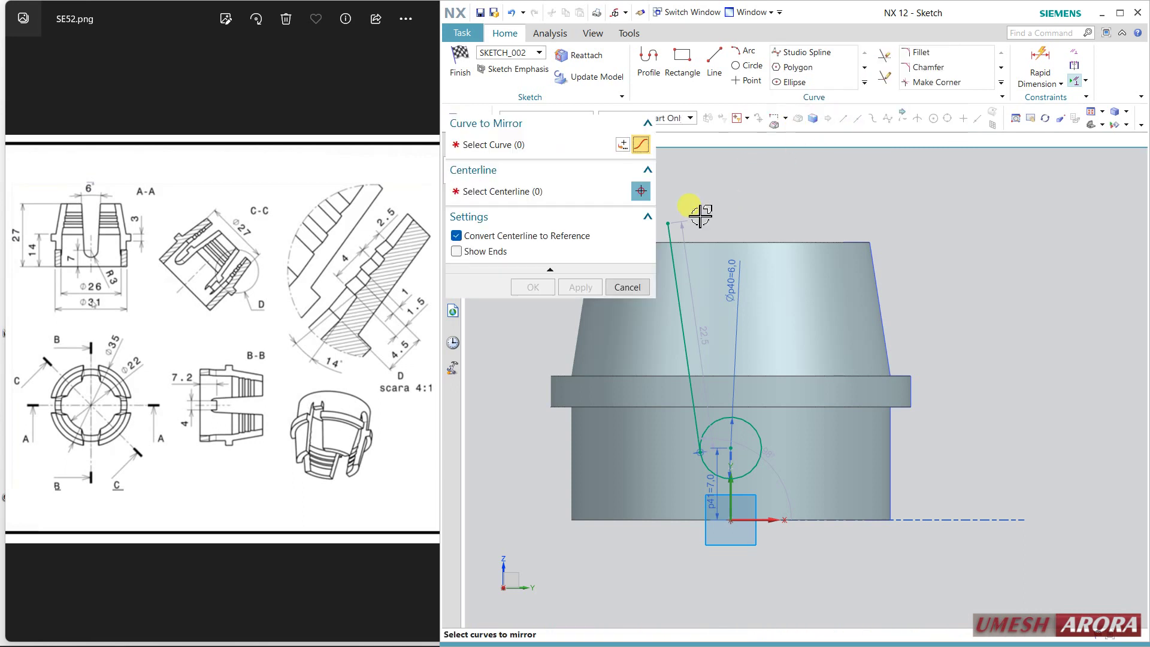
left_click(670, 229)
left_click(574, 192)
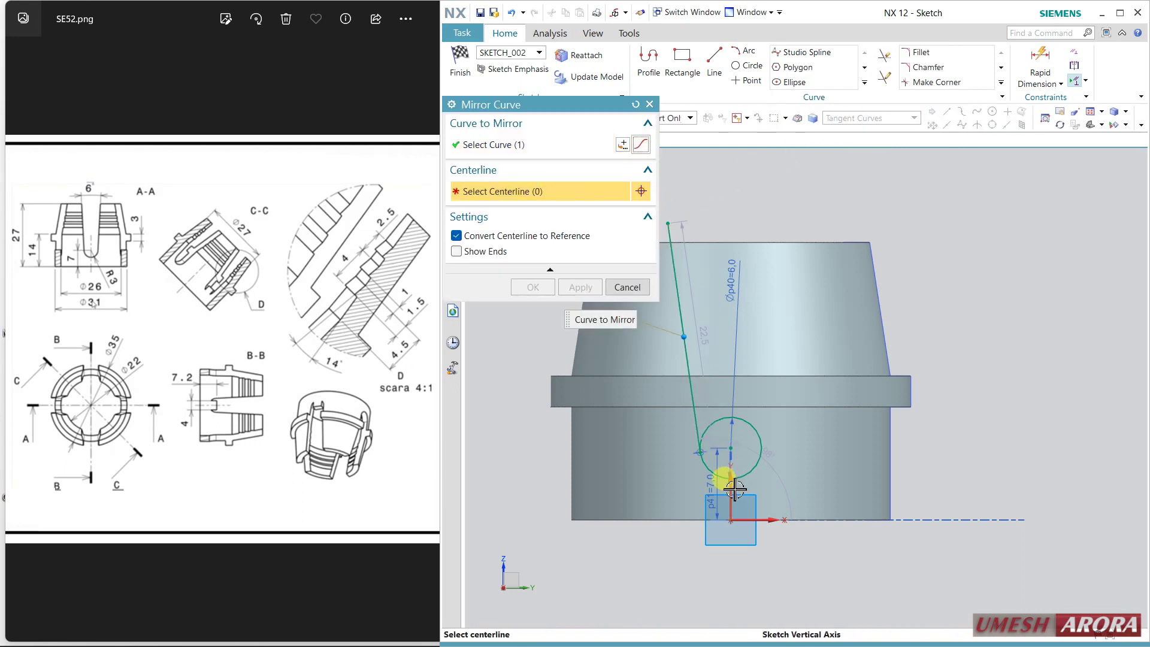
left_click(734, 490)
left_click(529, 291)
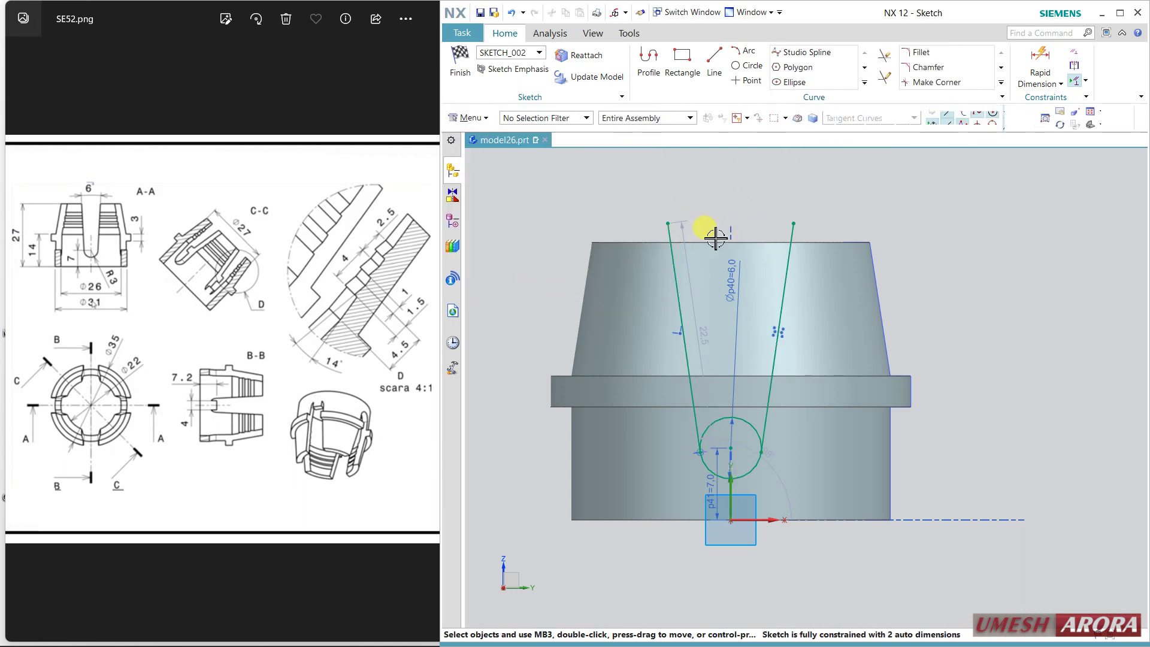
Add a driving angular dimension of 6° between the two slanted slot lines.
left_click(1033, 83)
left_click(1045, 144)
left_click(797, 236)
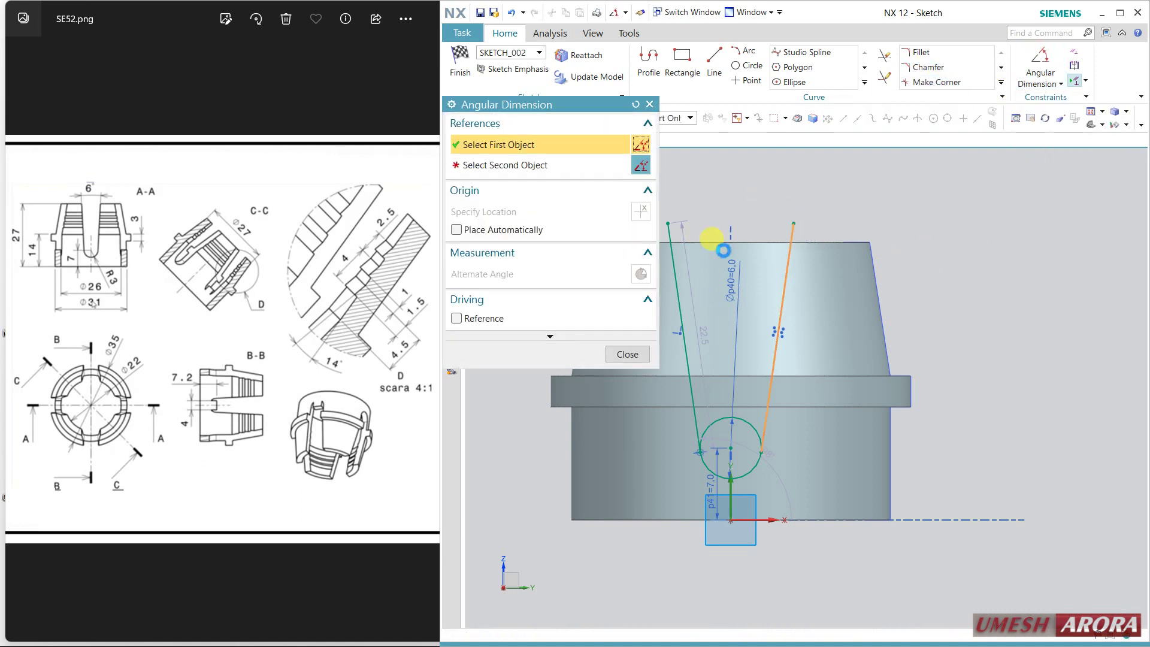
left_click(675, 239)
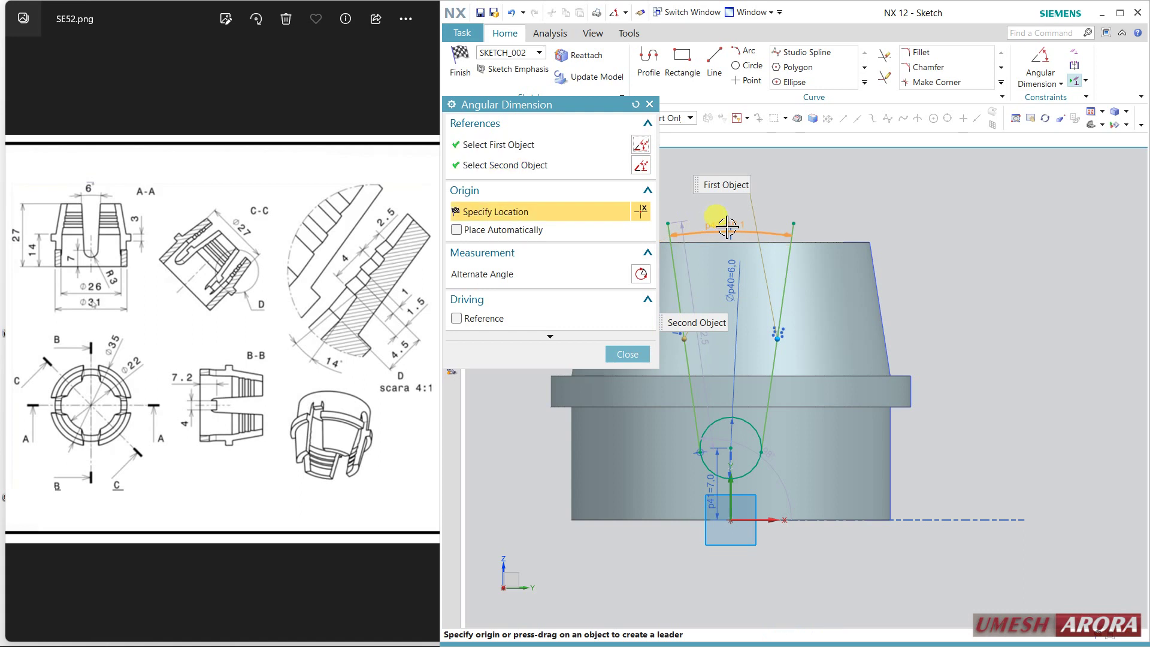
left_click(727, 224)
type("6")
key("Return")
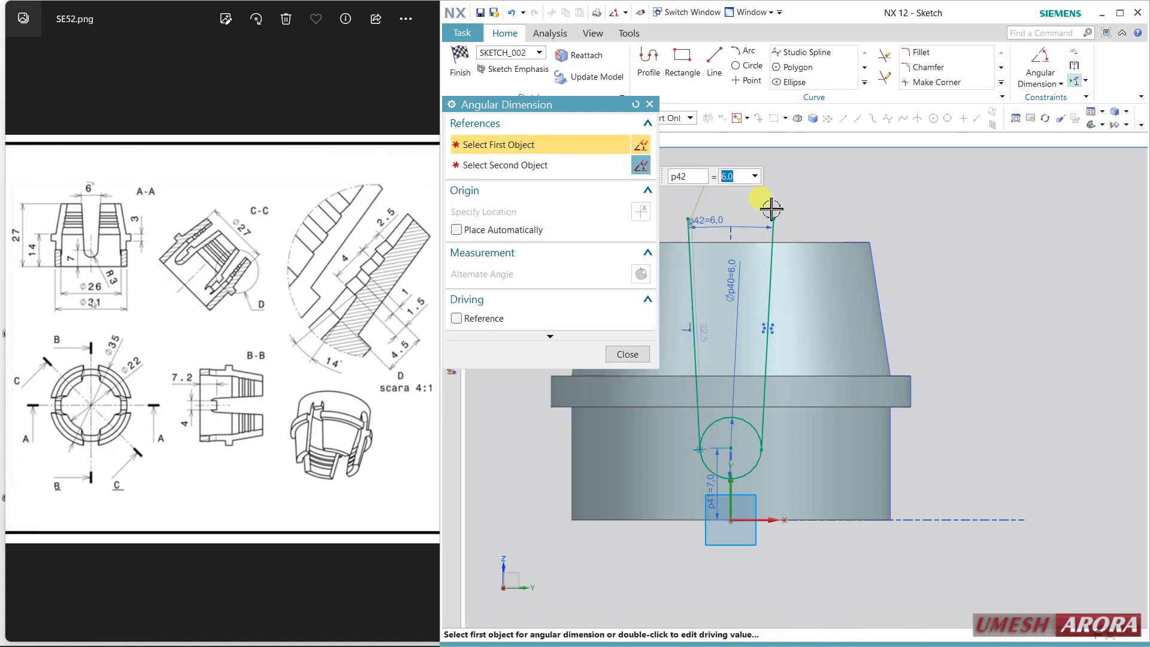
left_click(626, 354)
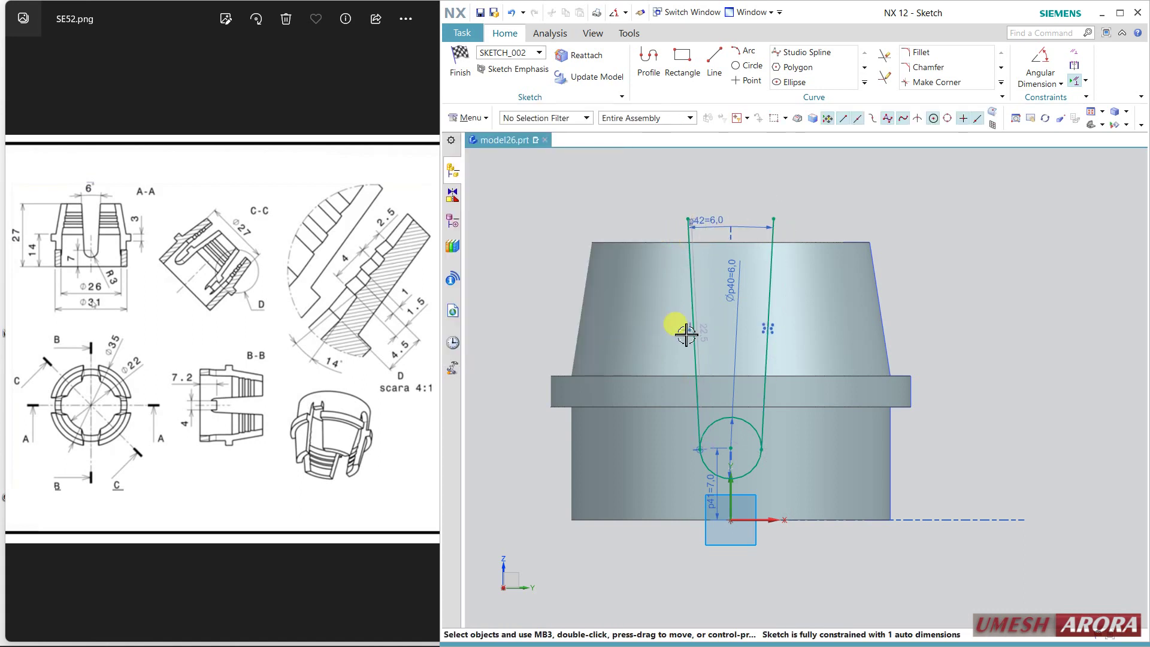
Close the slot profile with a line joining the upper ends of the two slanted lines.
left_click(714, 60)
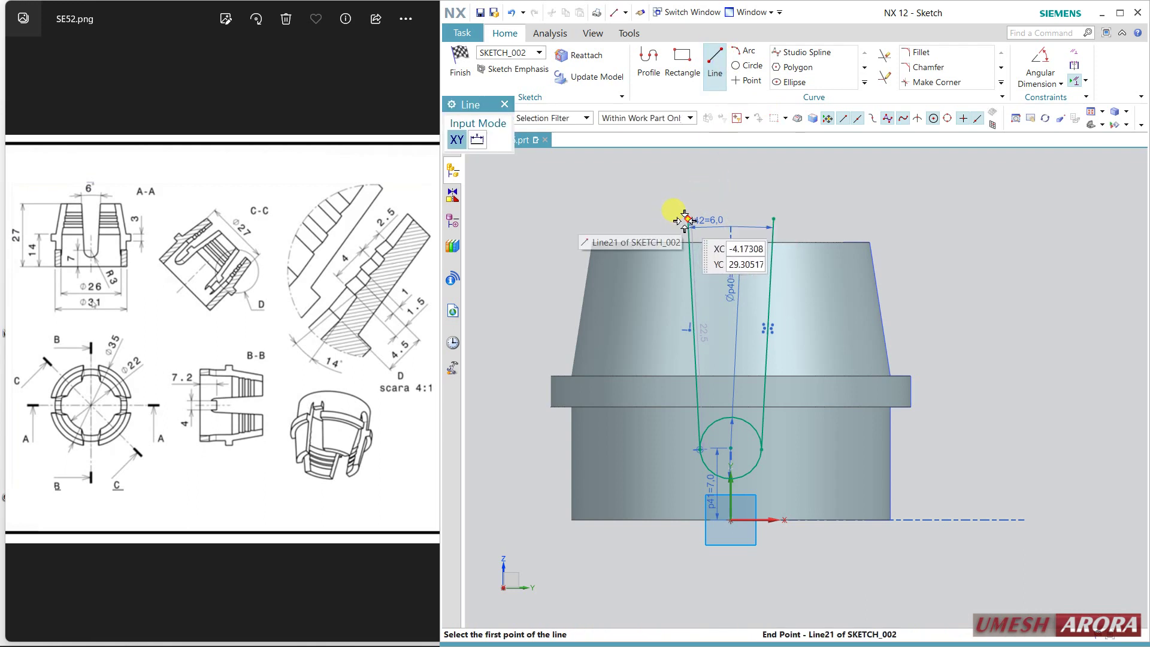
left_click(688, 220)
left_click(773, 219)
key("Escape")
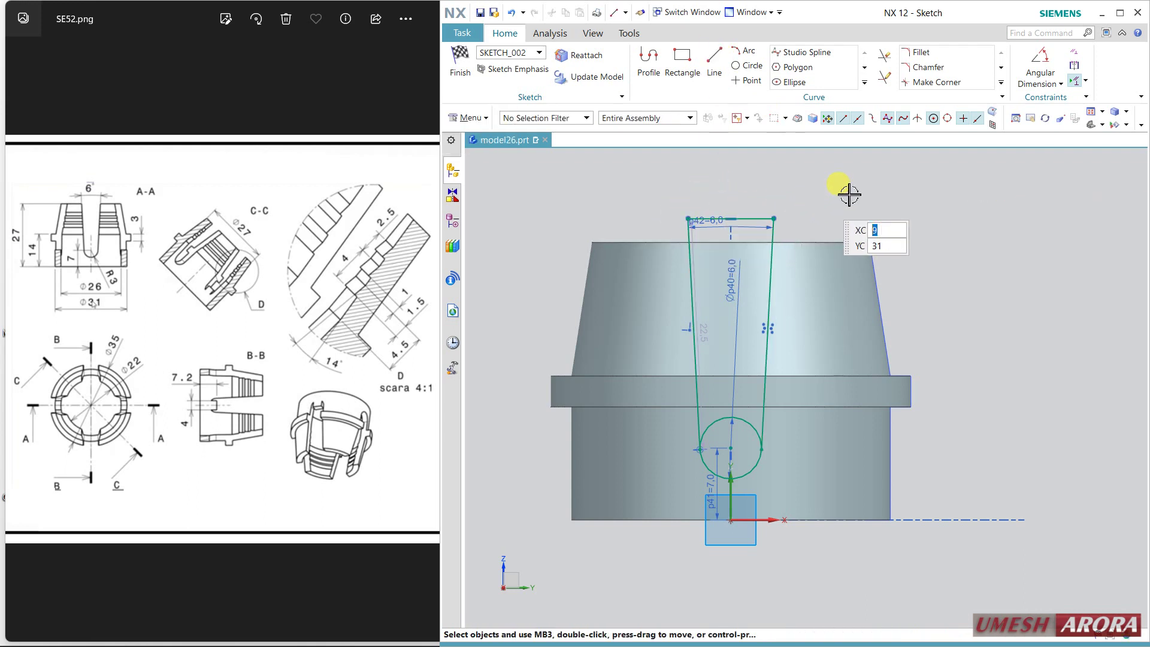
Set the height of the closing line above the sketch's horizontal axis to 30 mm as a driving dimension.
left_click(1061, 84)
left_click(1072, 98)
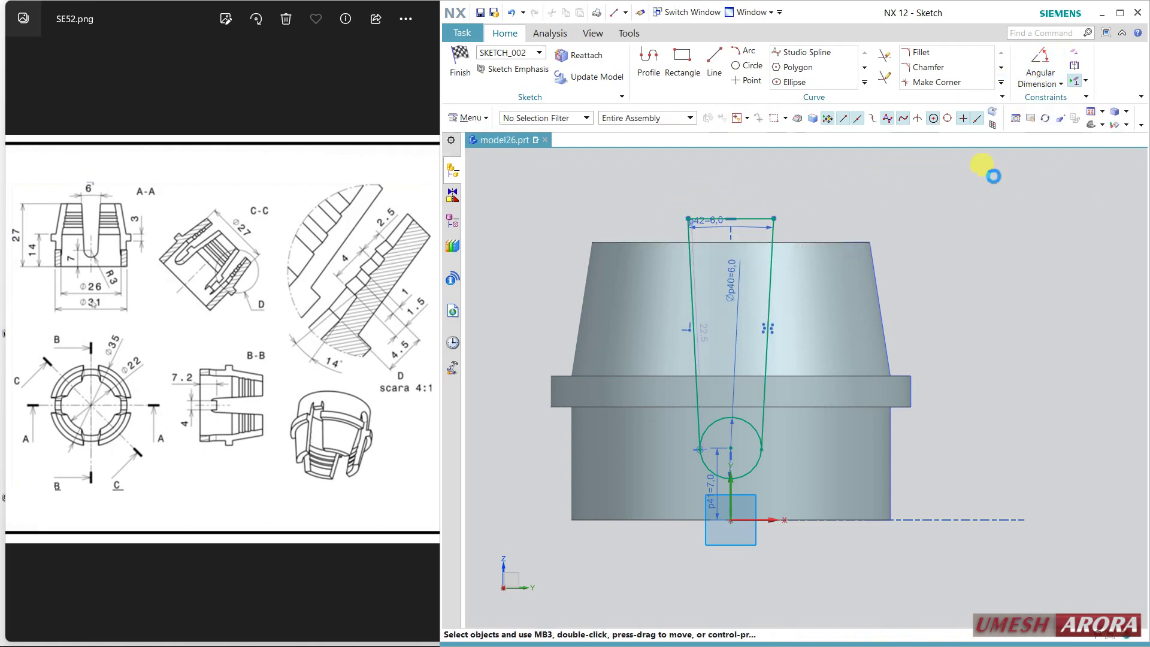
left_click(751, 519)
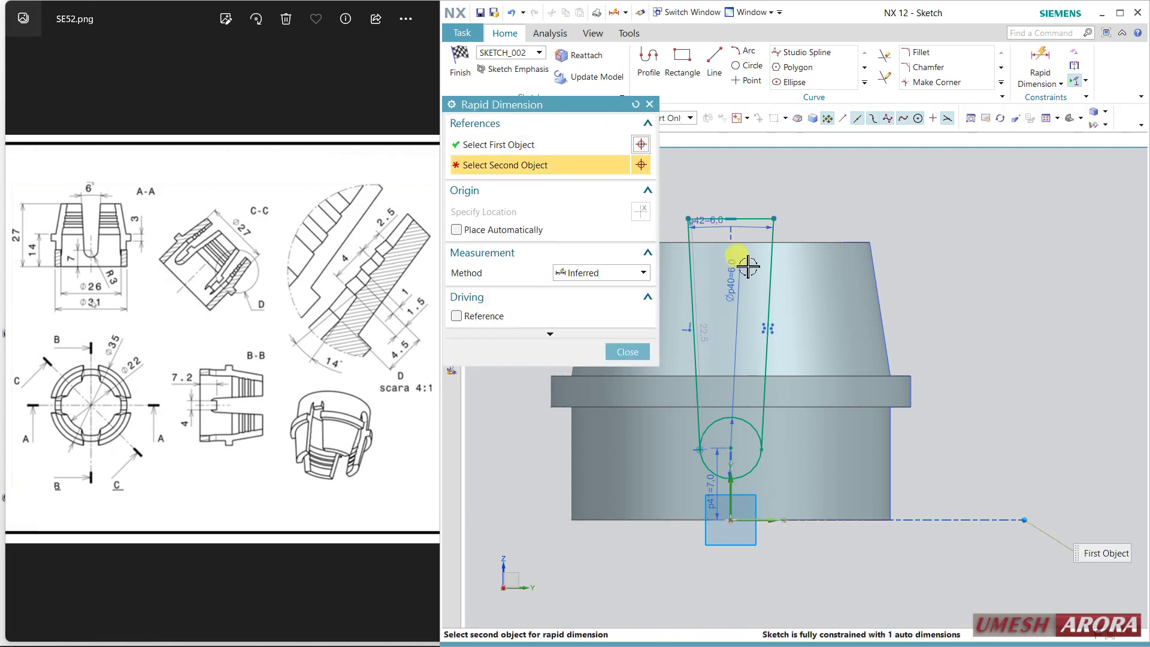
left_click(733, 221)
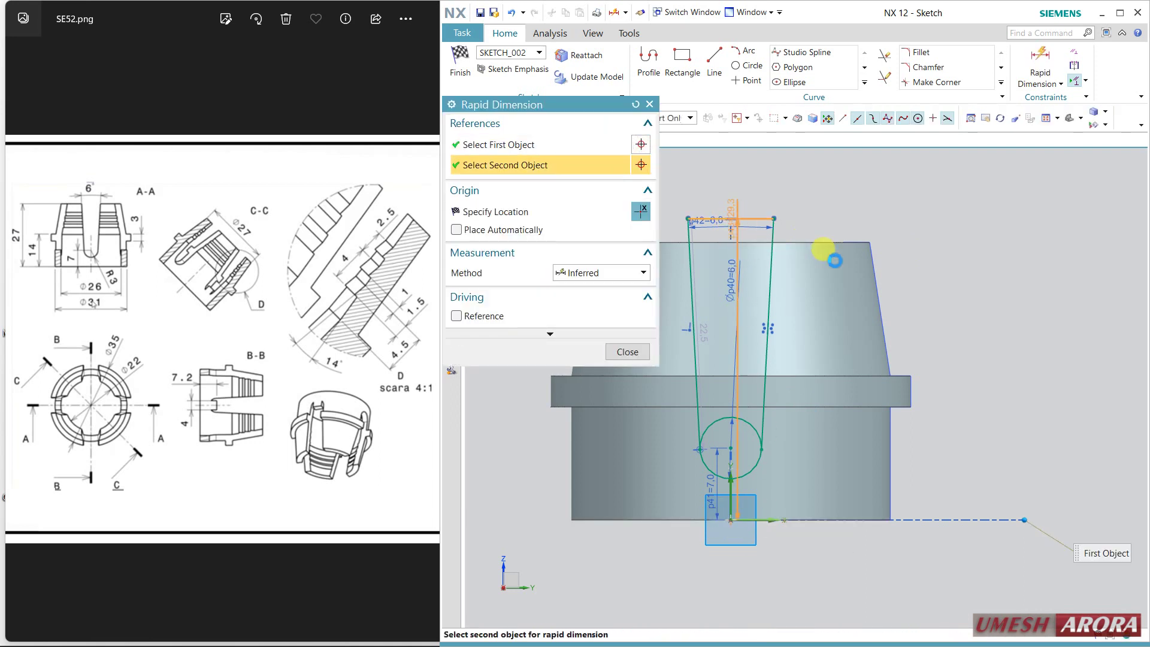
left_click(989, 306)
type("30")
key("Return")
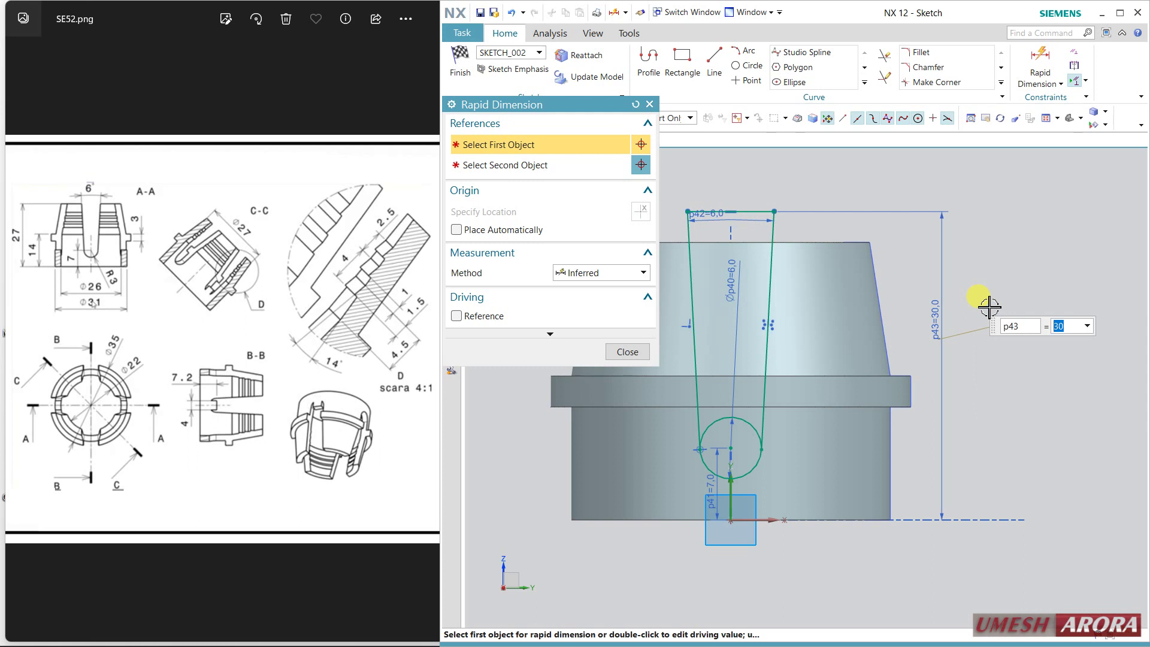
Trim away the circle's upper arc between the slanted lines and finish the sketch.
left_click(885, 55)
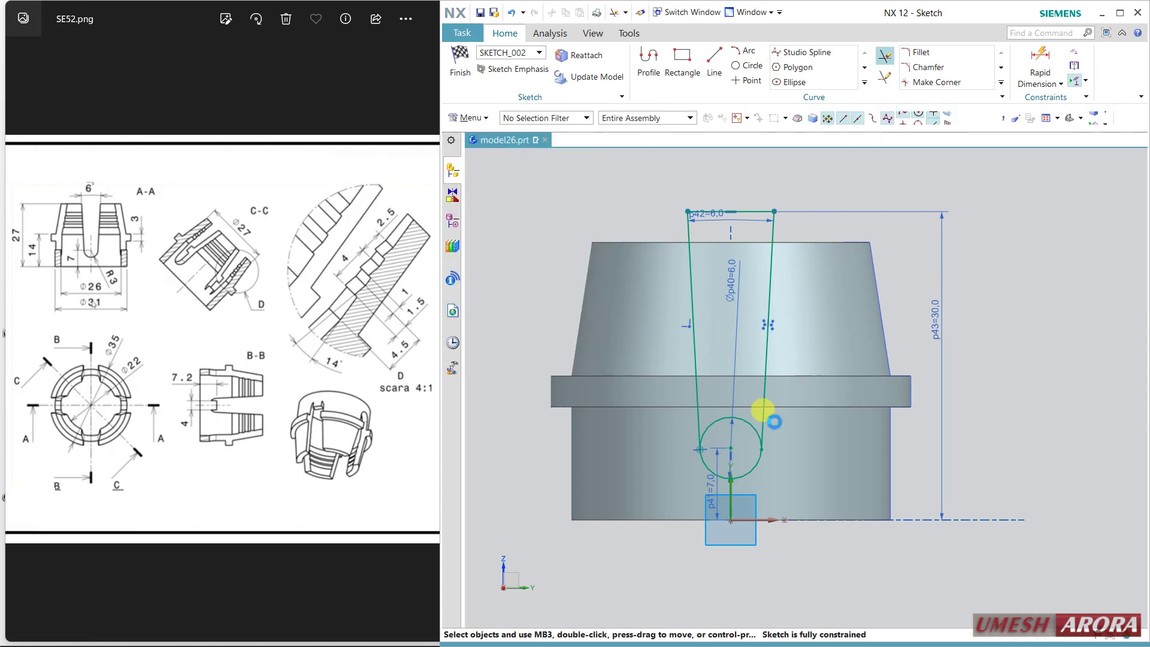
left_click(738, 418)
scroll(772, 487, "up", 5)
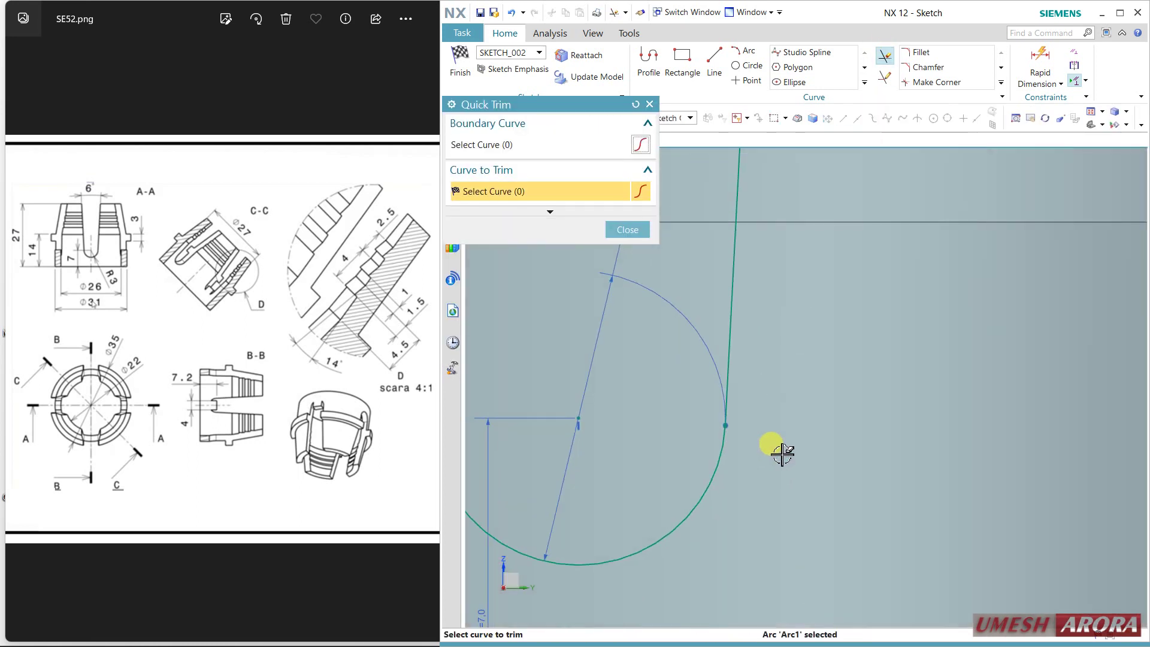
scroll(839, 462, "down", 5)
key("ctrl+q")
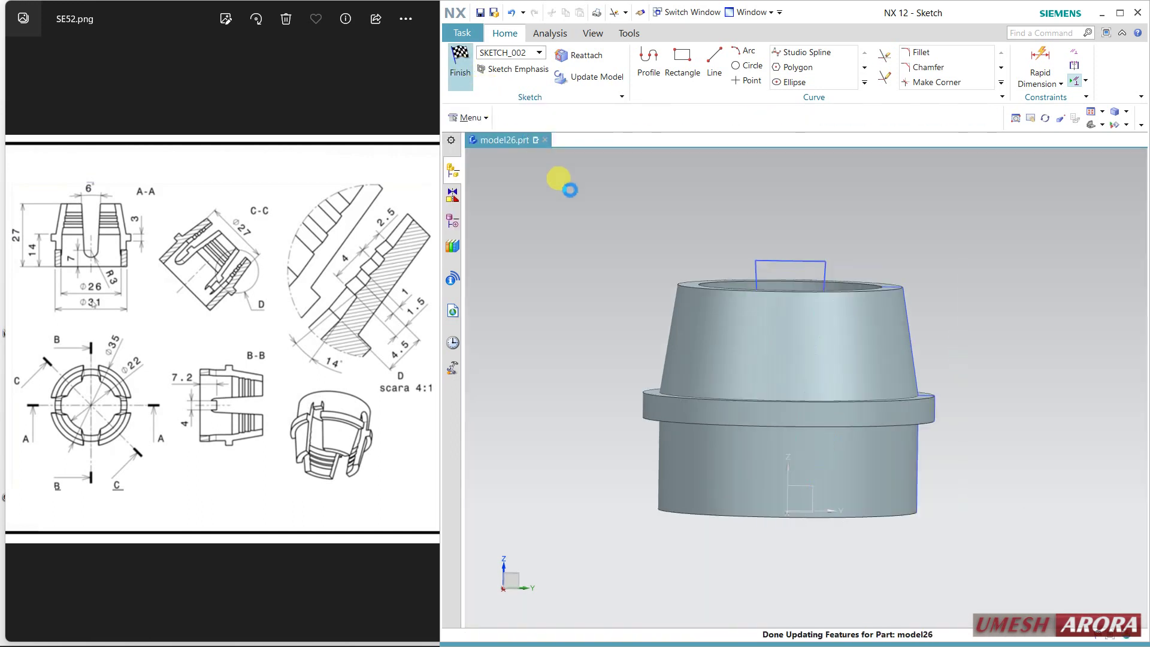
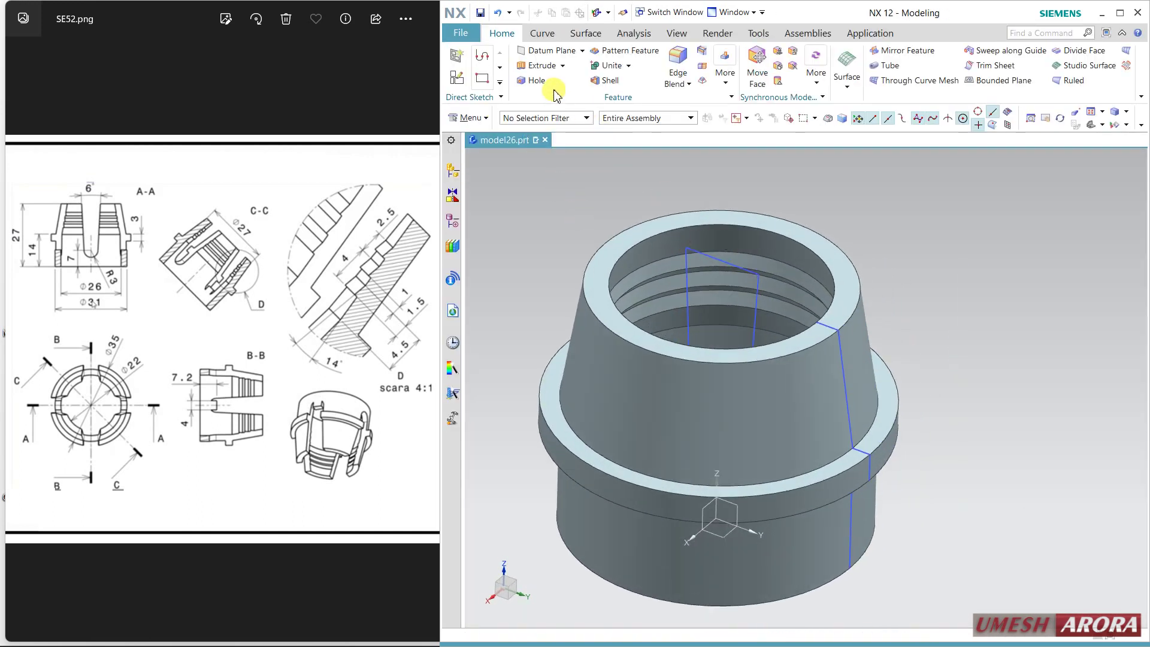
Start an Extrude and select the whole slot profile as its section using Connected Curves.
left_click(540, 64)
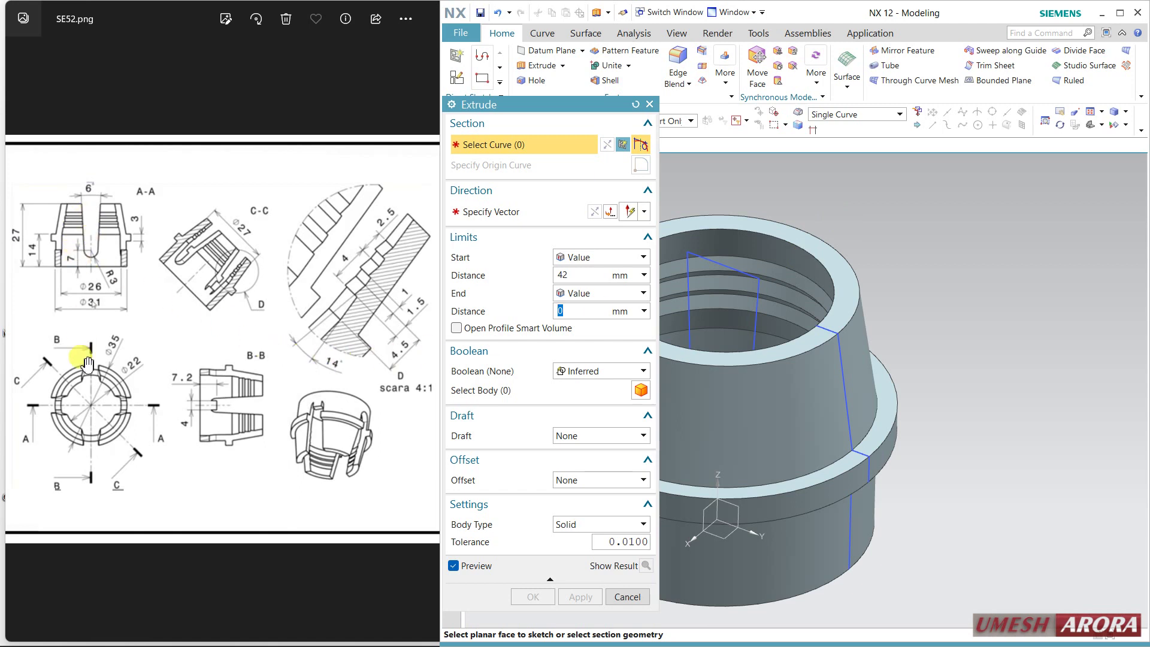
left_click(754, 277)
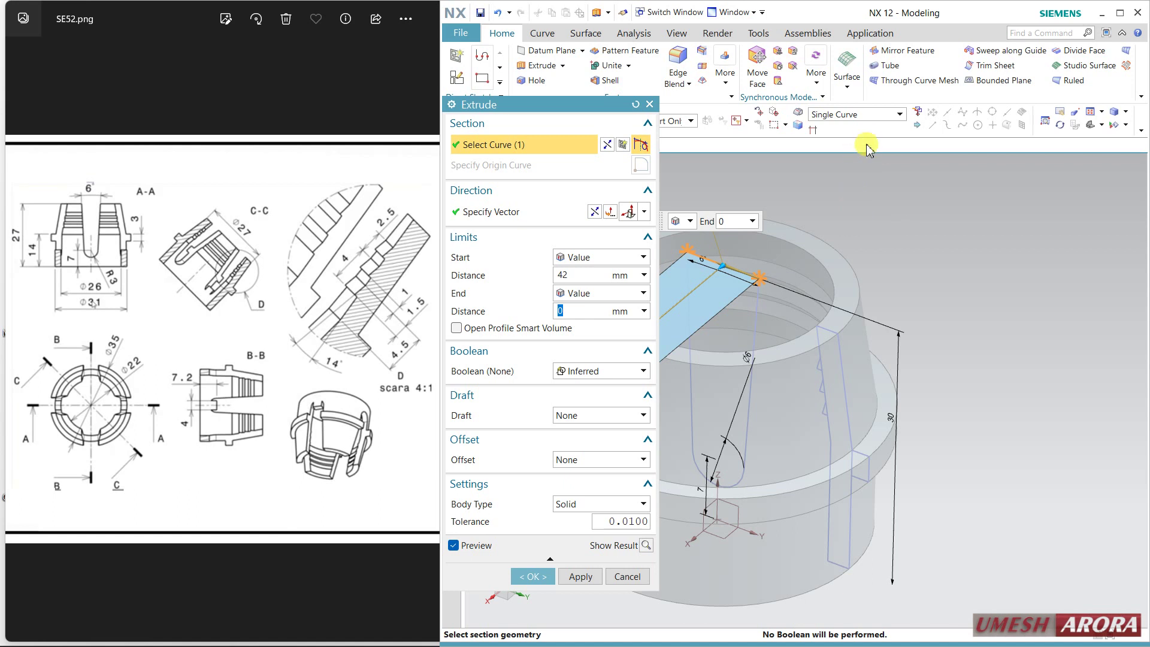
left_click(868, 114)
left_click(857, 139)
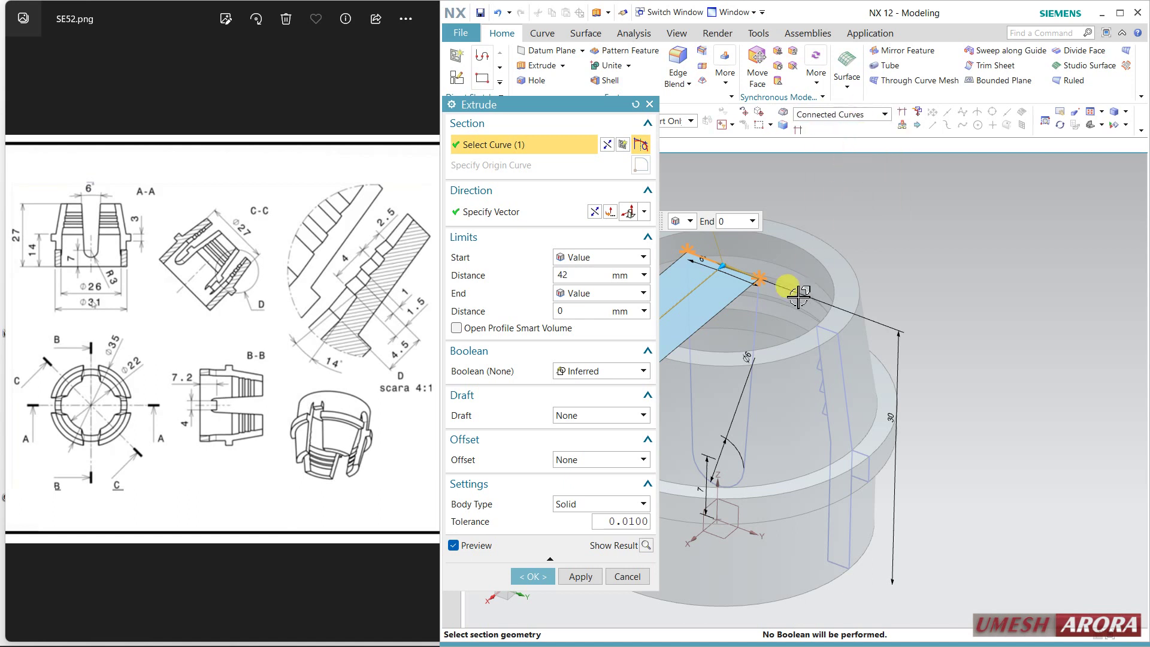
left_click(760, 306)
mouse_move(1060, 313)
middle_mouse_down()
mouse_move(1057, 264)
mouse_move(1091, 232)
middle_mouse_up()
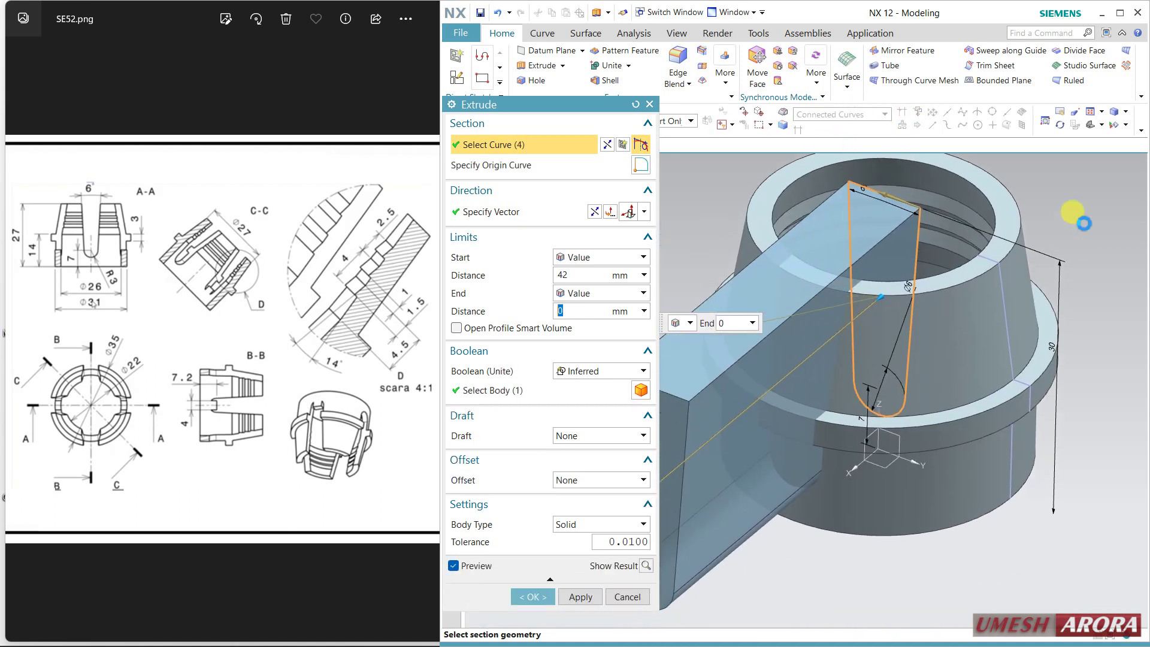
scroll(737, 410, "down", 5)
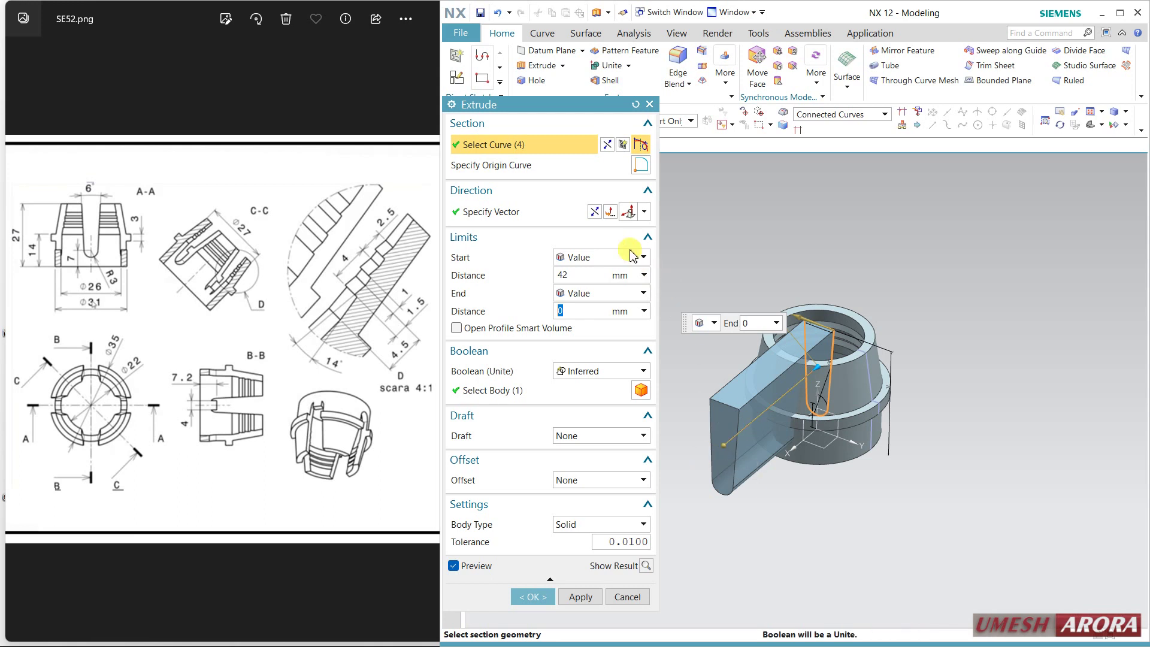
left_click(608, 258)
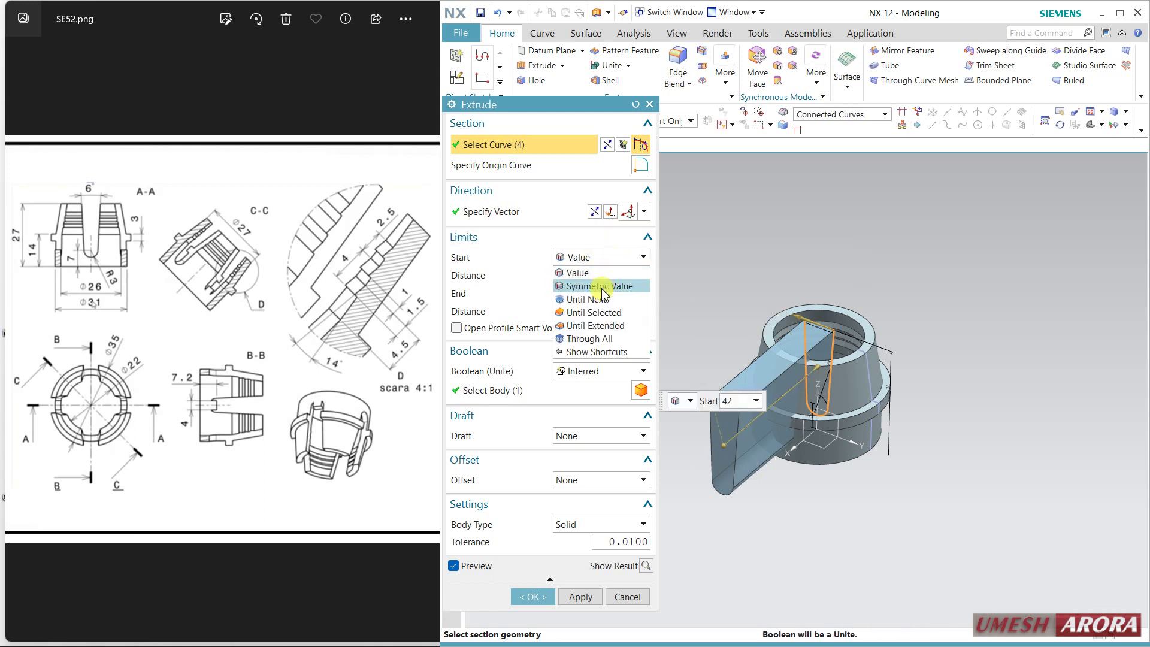
left_click(603, 299)
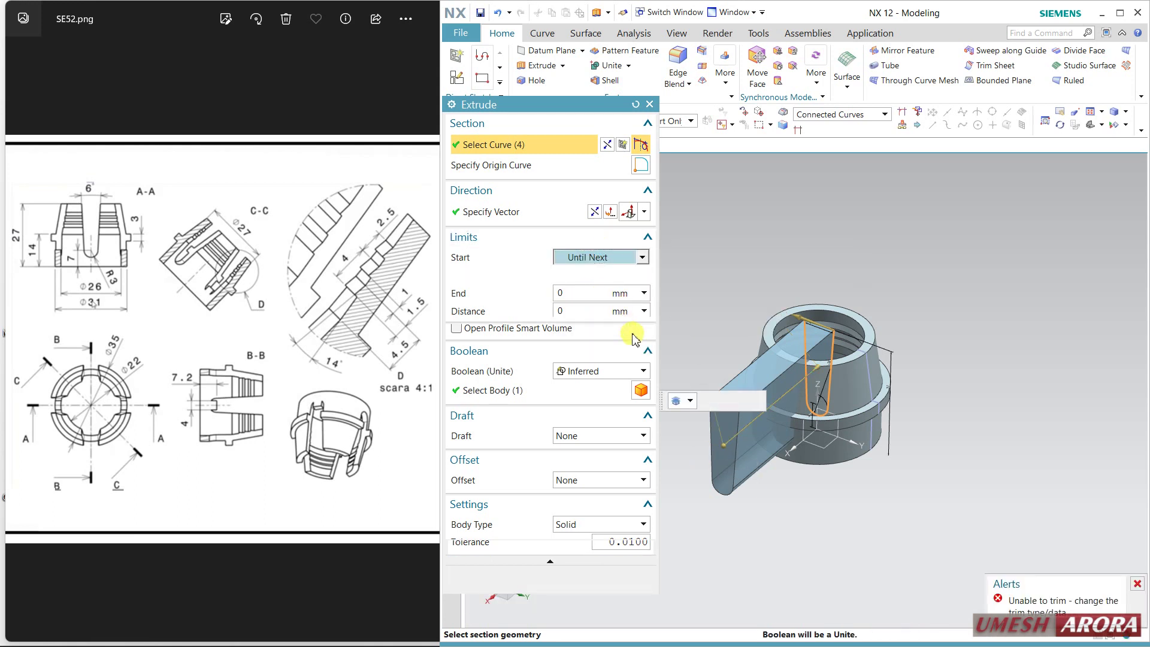
left_click(571, 259)
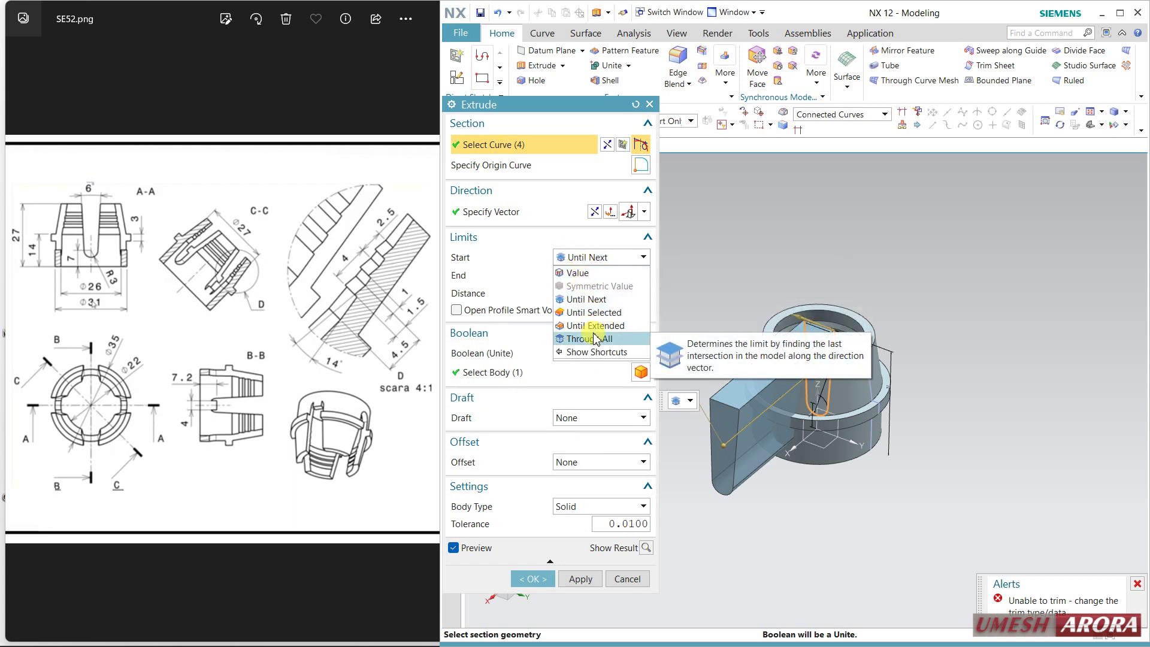
left_click(590, 274)
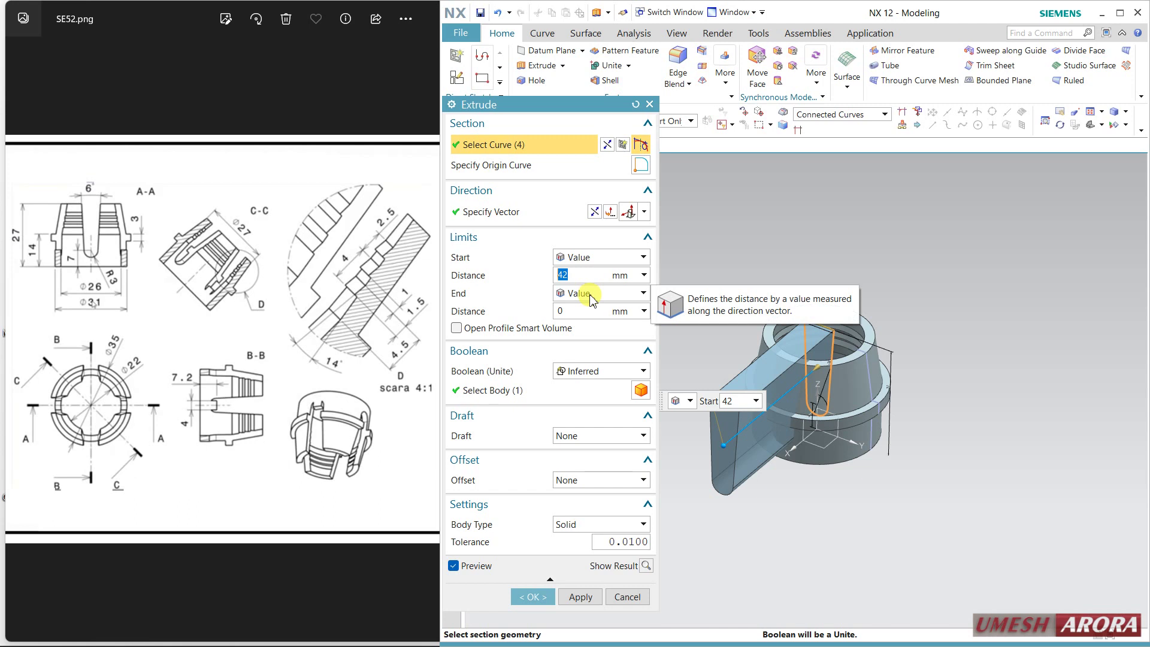
Extrude the slot profile with a Symmetric Value of 18 mm and subtract it from the bushing body.
left_click(584, 258)
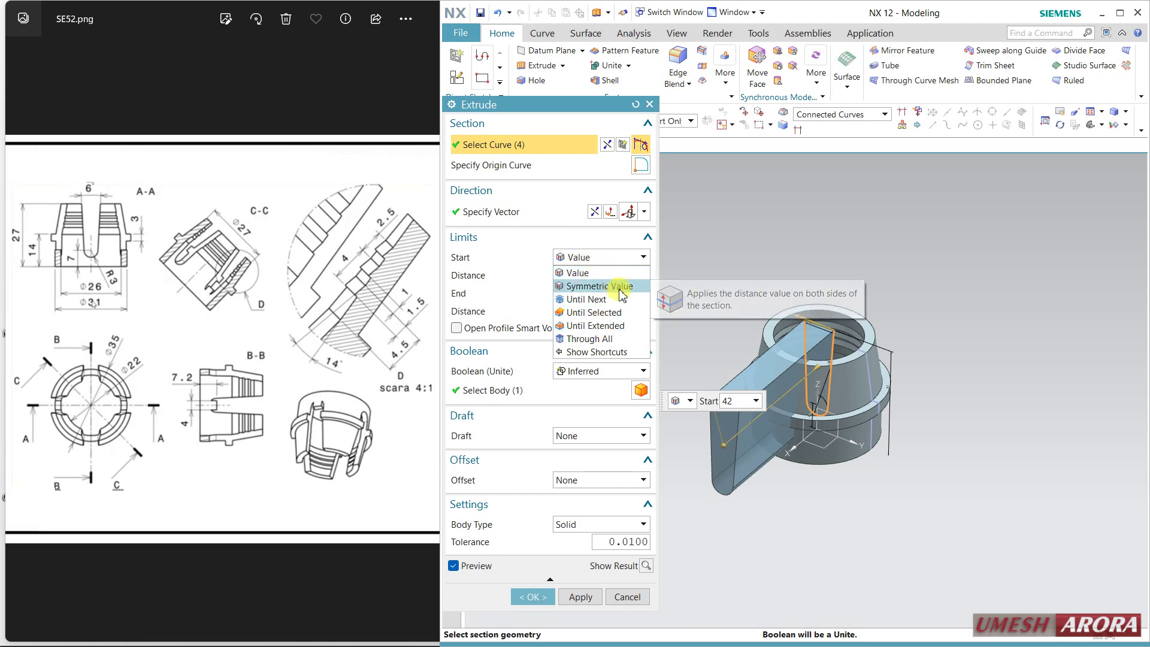
left_click(615, 286)
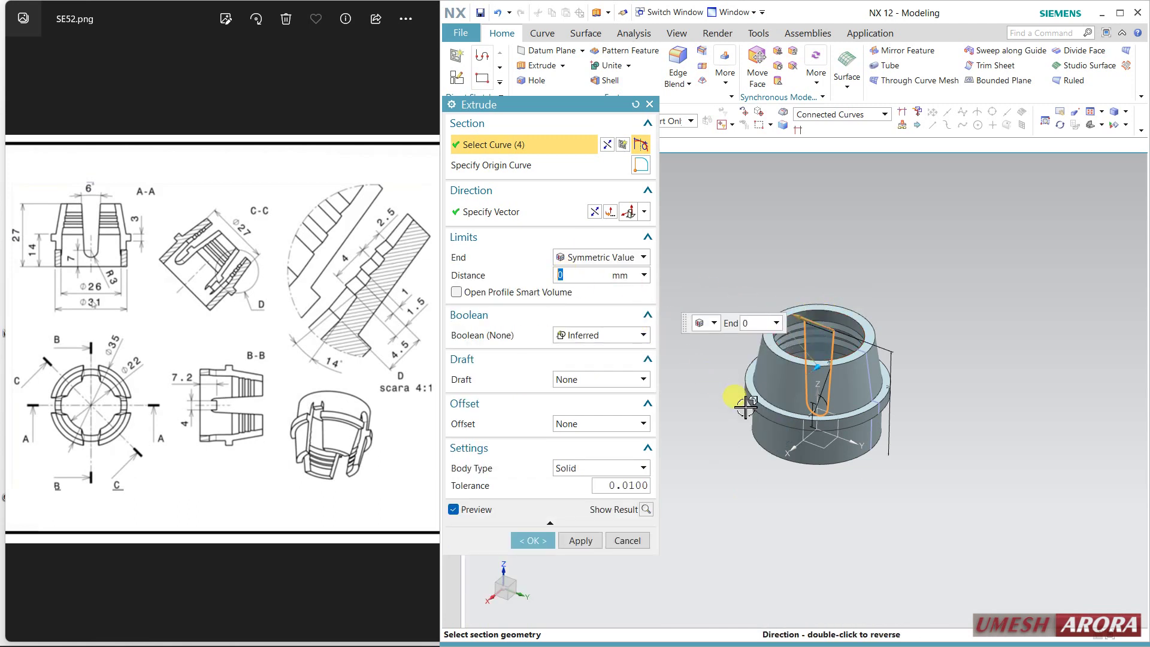
left_click_drag(784, 386, 743, 385)
left_click(599, 335)
left_click(582, 377)
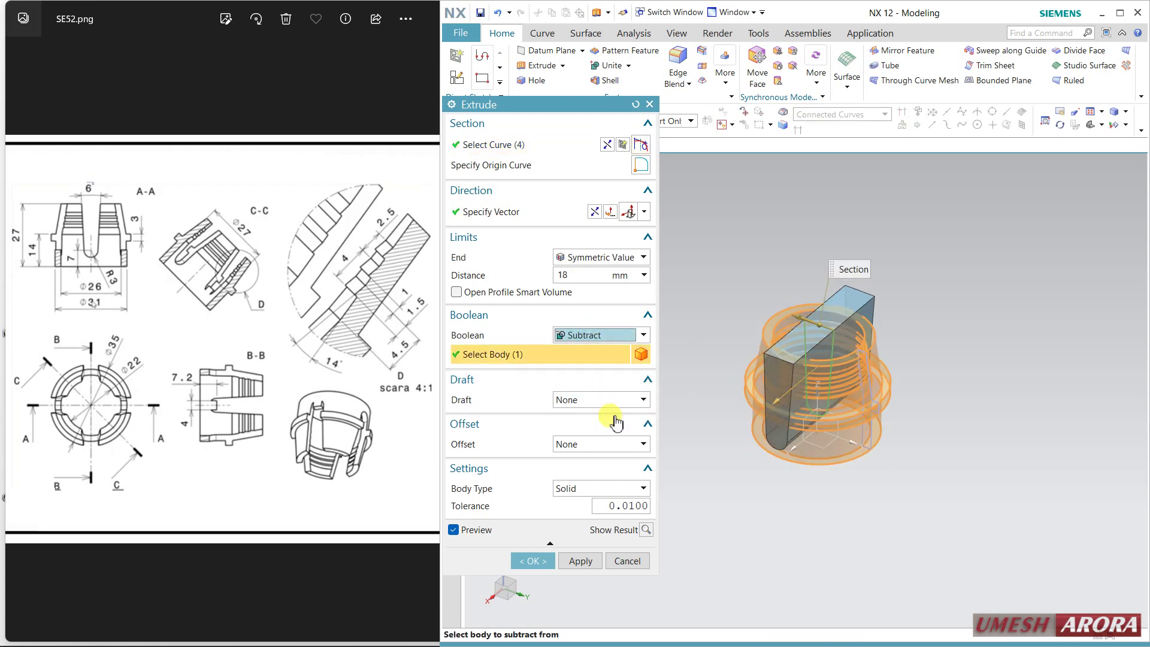
left_click(532, 560)
Pattern the subtracted slot extrude in a circular layout about the vertical Z axis, with count 2 and span angle 360°.
middle_click_drag(714, 534, 677, 461)
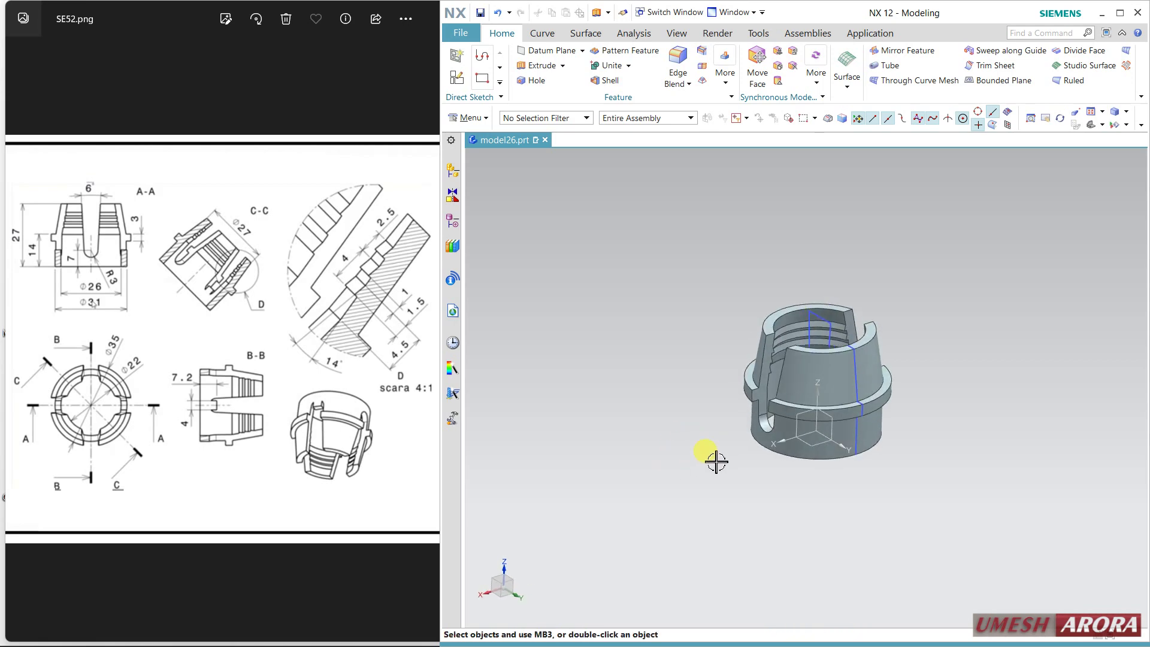
key("Home")
scroll(844, 312, "up", 3)
middle_click_drag(643, 389, 676, 438)
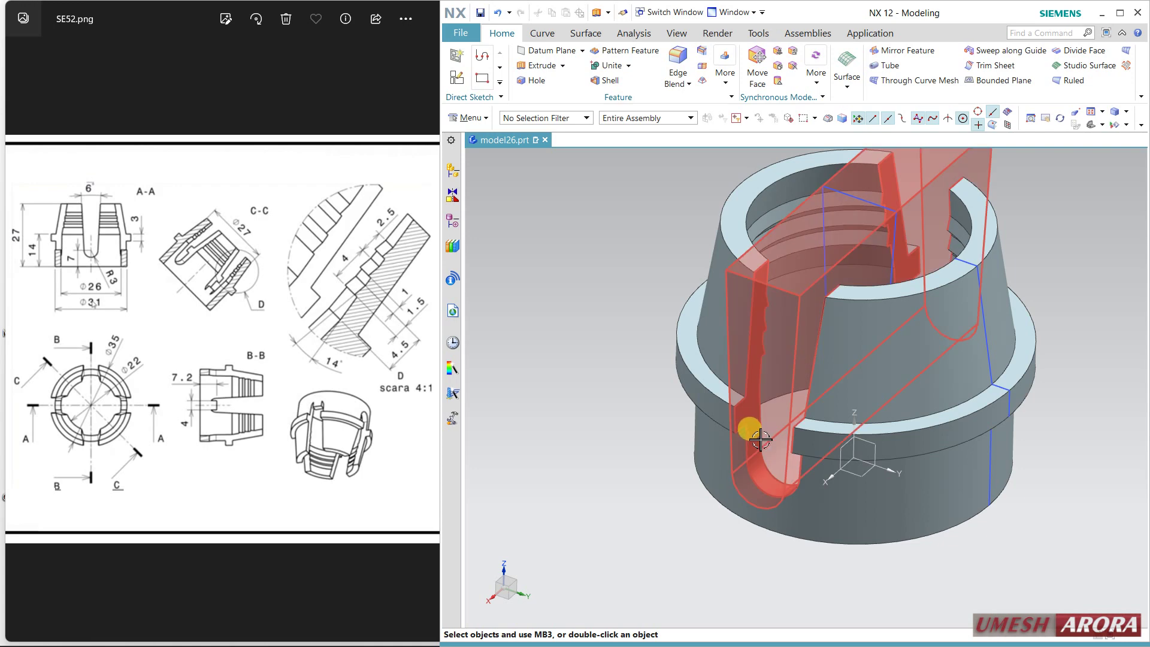
left_click(745, 419)
left_click(631, 54)
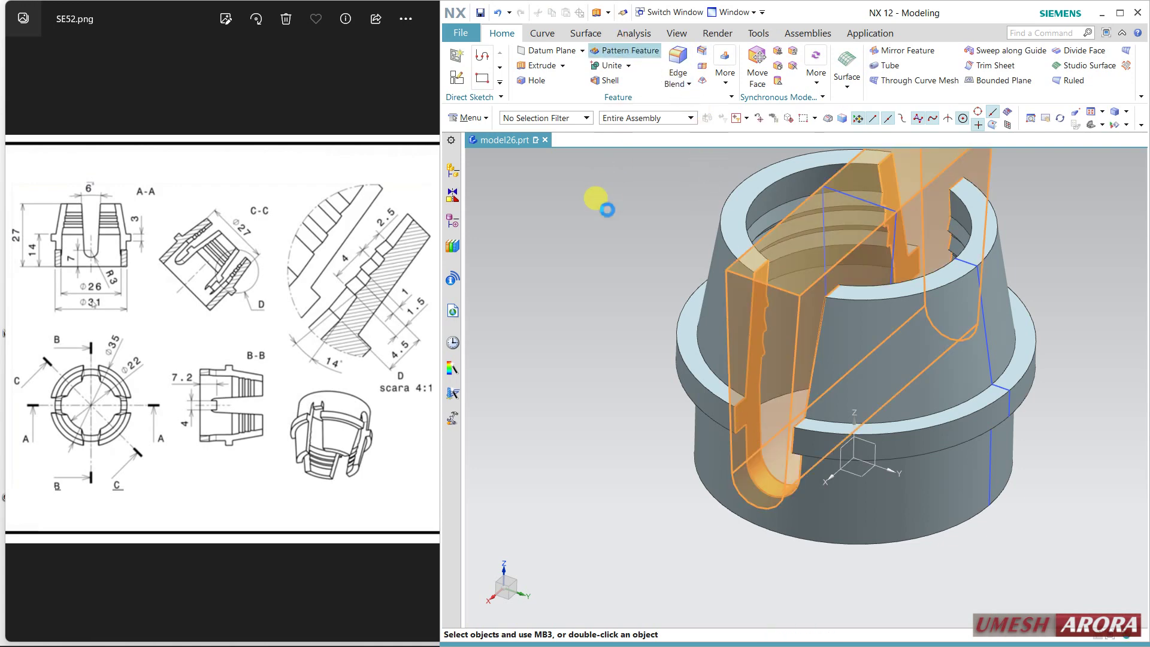
left_click(604, 113)
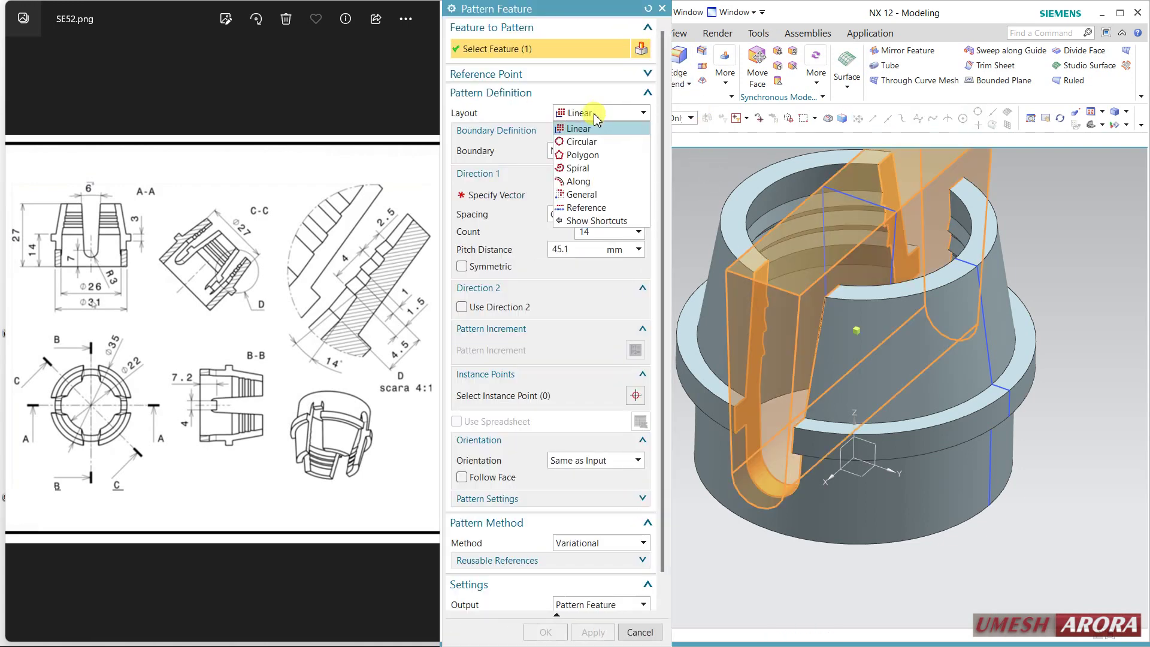
left_click(591, 144)
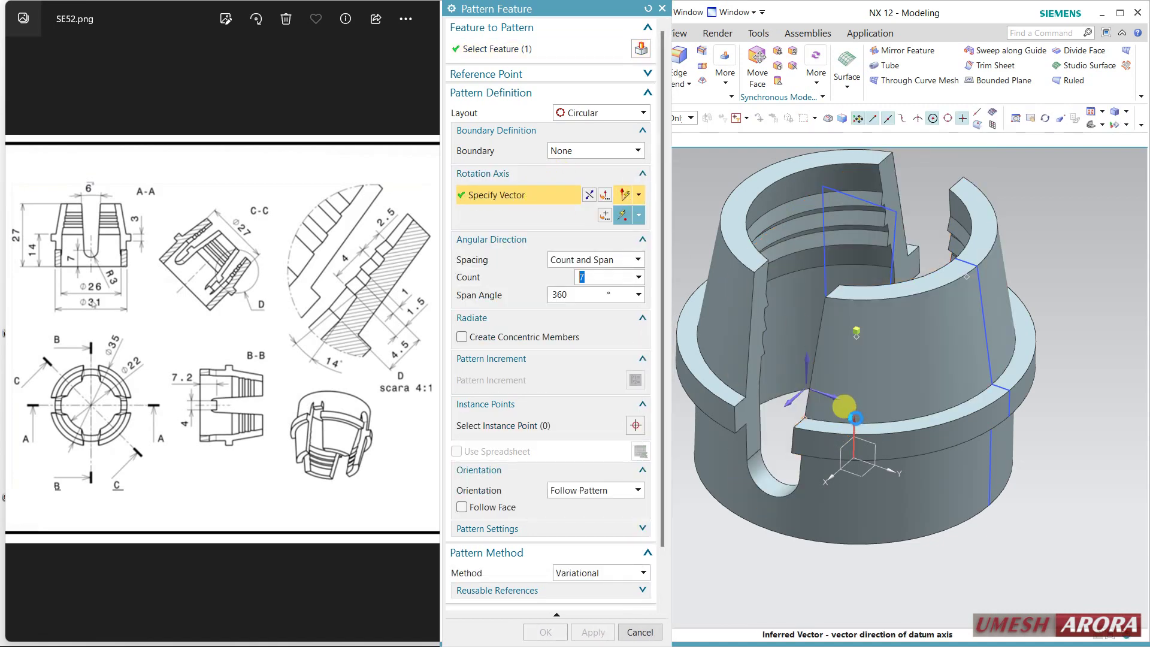
left_click(856, 422)
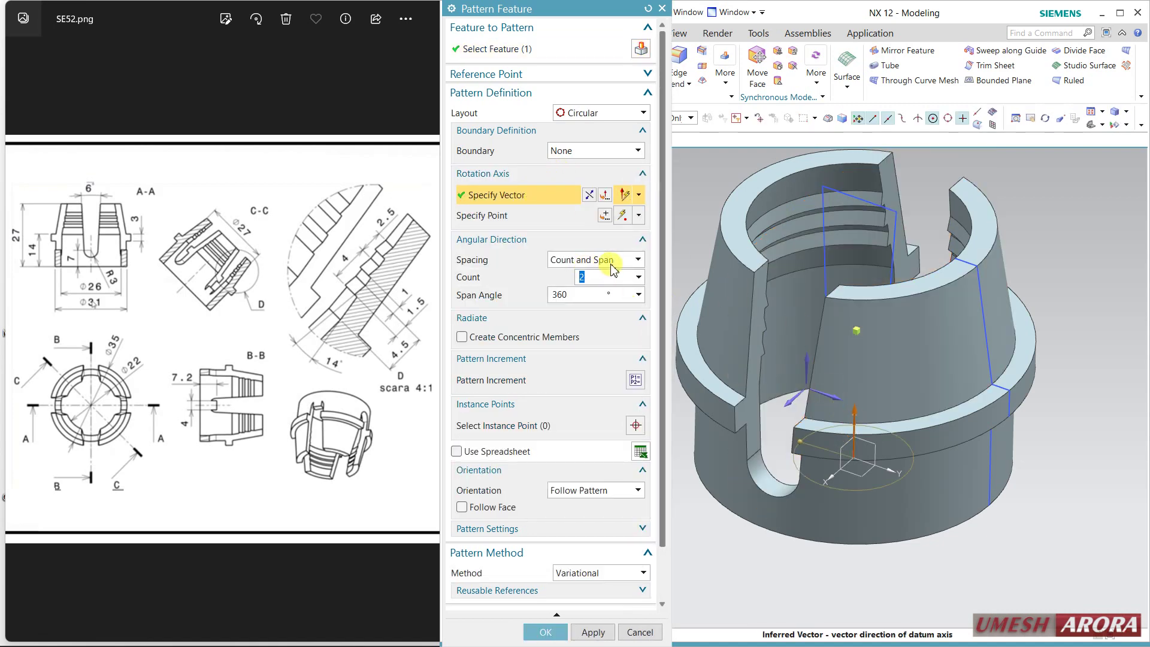
left_click(545, 632)
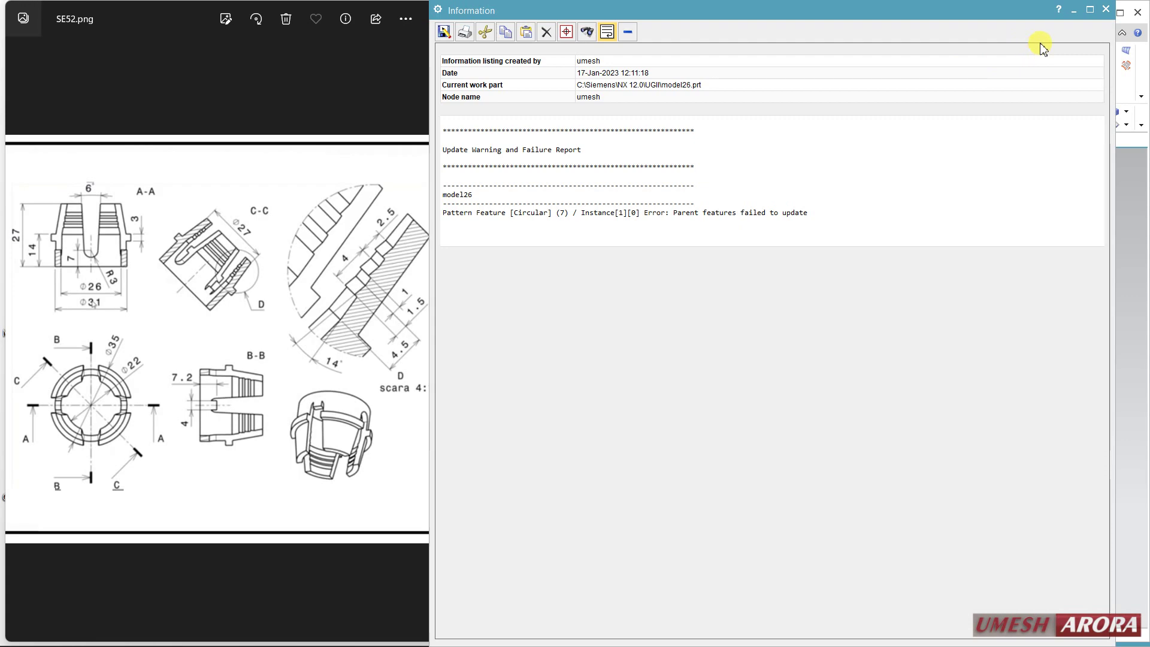
left_click(1105, 10)
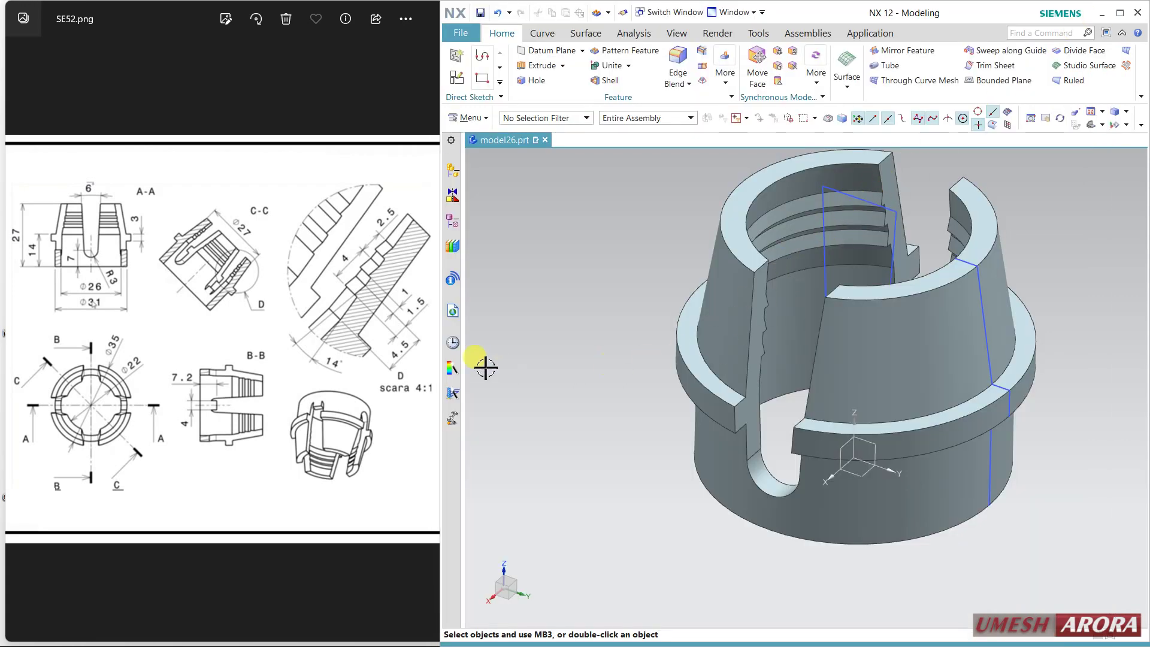
left_click(452, 221)
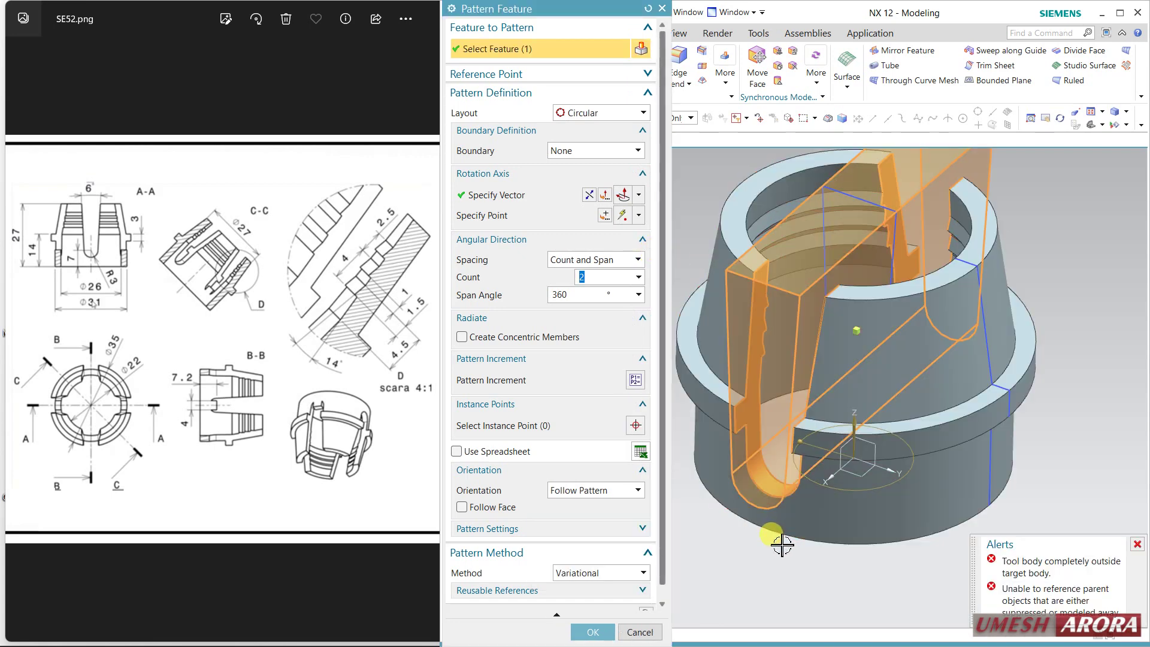
left_click(527, 201)
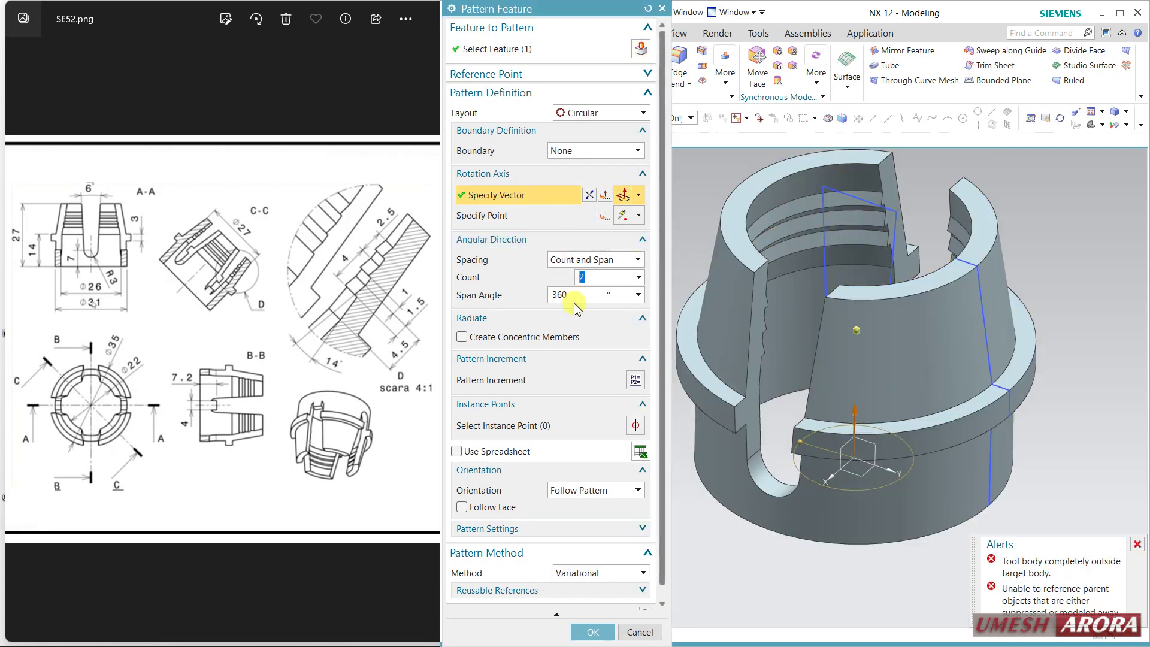
middle_click_drag(876, 414, 855, 410)
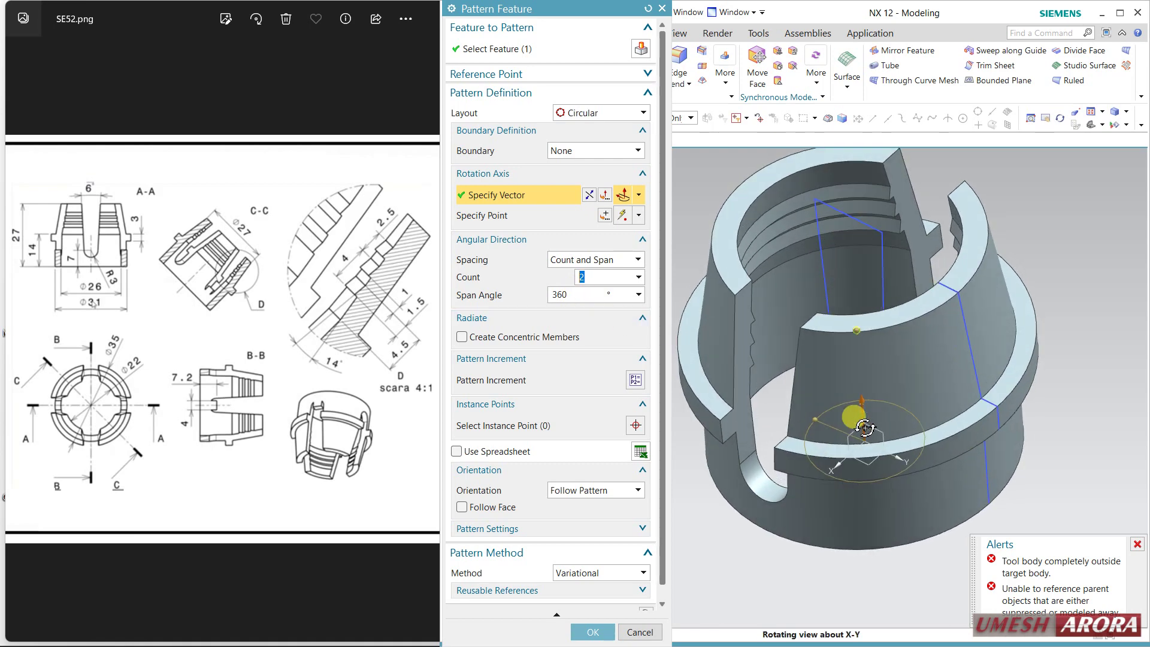
middle_click(712, 332)
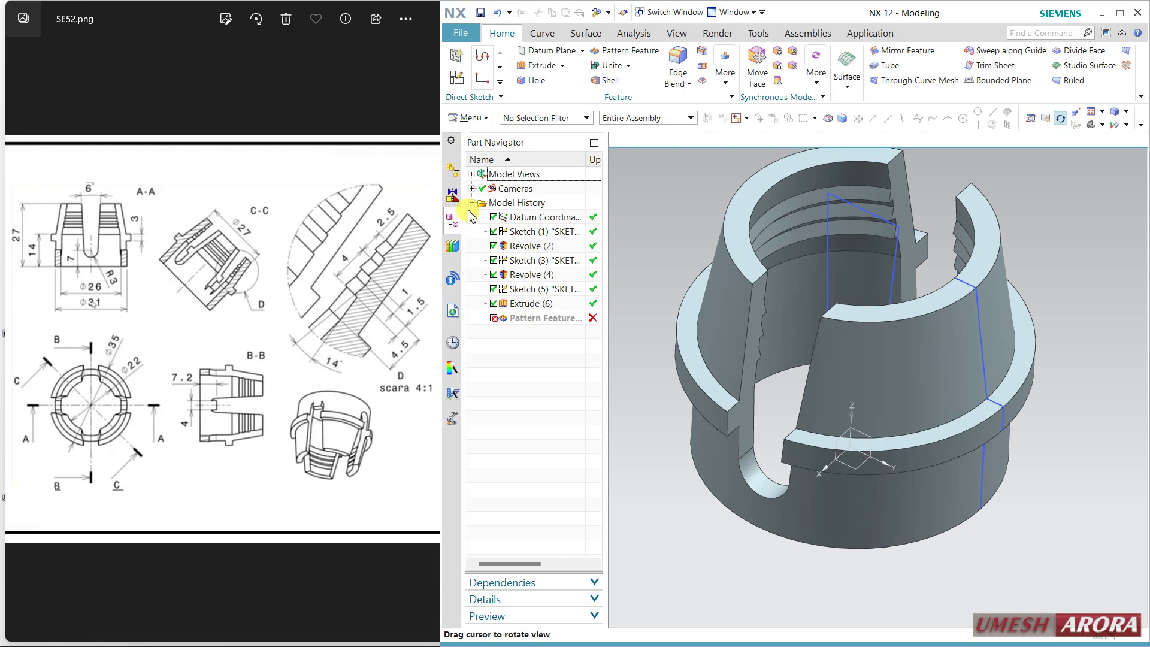
Edit the circular slot pattern to use Count and Pitch spacing with a count of 2 and a pitch angle of 90°.
left_click(547, 321)
double_click(547, 322)
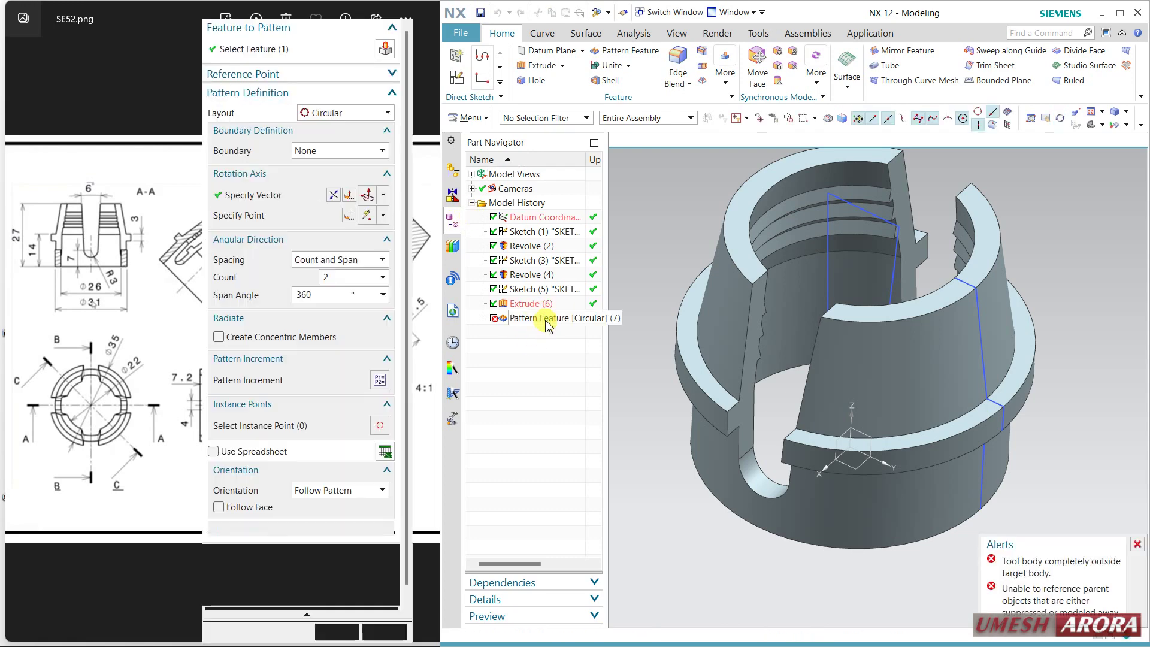
left_click(367, 261)
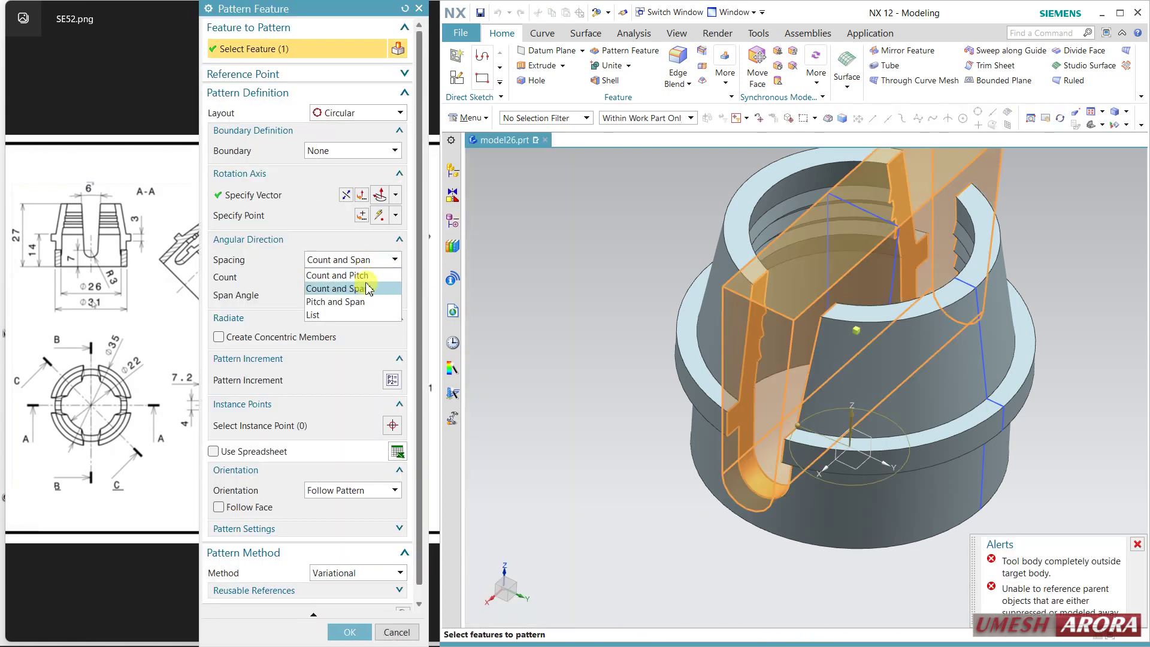
left_click(372, 276)
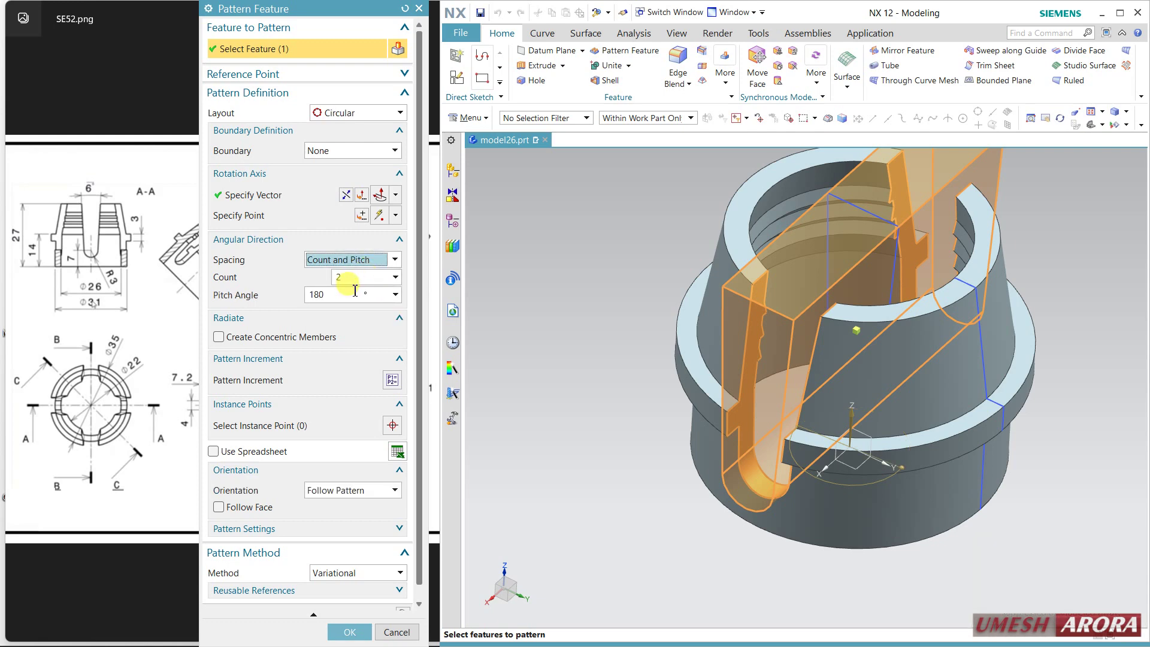
left_click(337, 297)
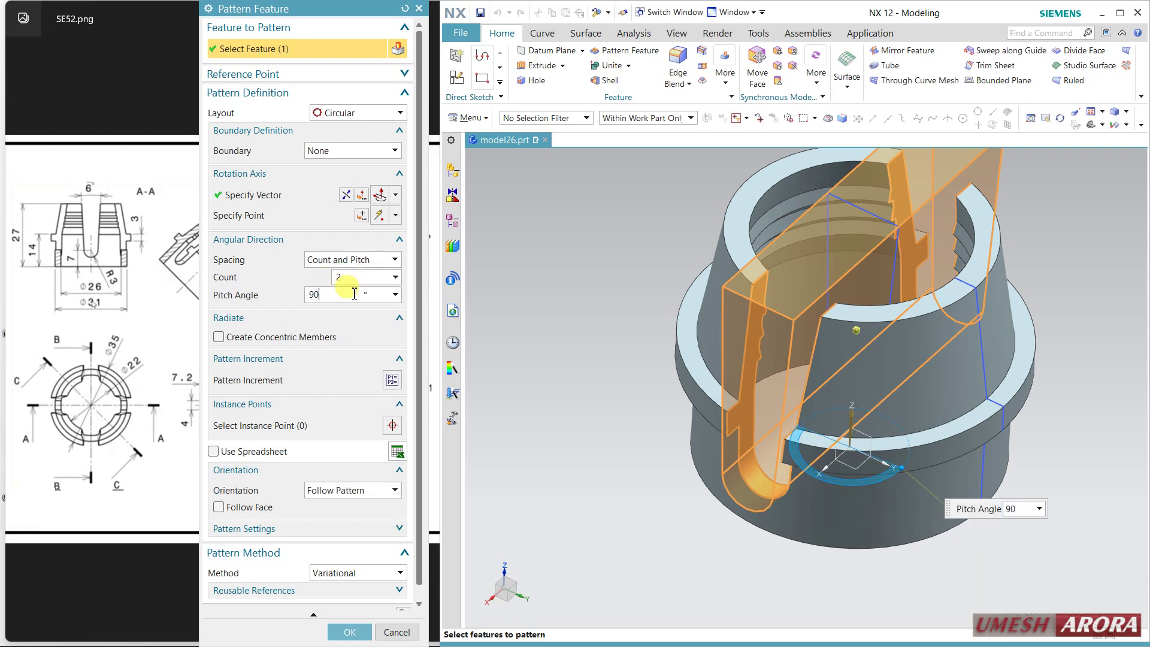
left_click(342, 278)
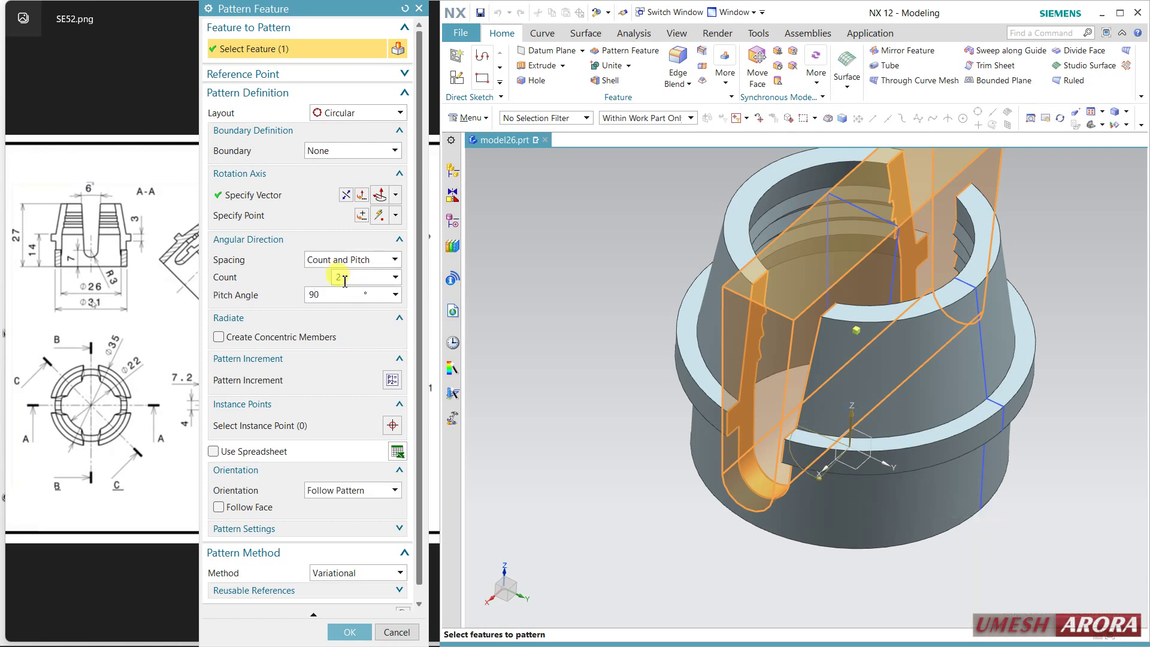
left_click(337, 296)
left_click(353, 632)
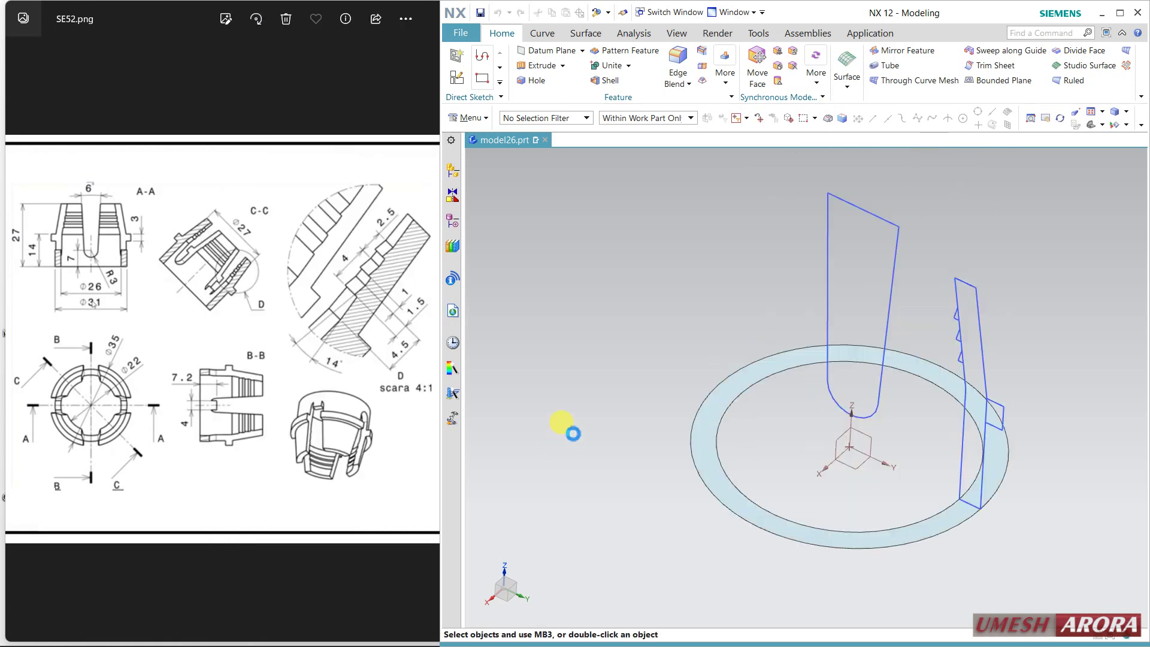
mouse_move(621, 448)
middle_mouse_down()
mouse_move(638, 405)
mouse_move(629, 559)
mouse_move(689, 568)
mouse_move(667, 570)
mouse_move(624, 450)
mouse_move(649, 408)
mouse_move(727, 419)
mouse_move(632, 411)
mouse_move(638, 457)
middle_mouse_up()
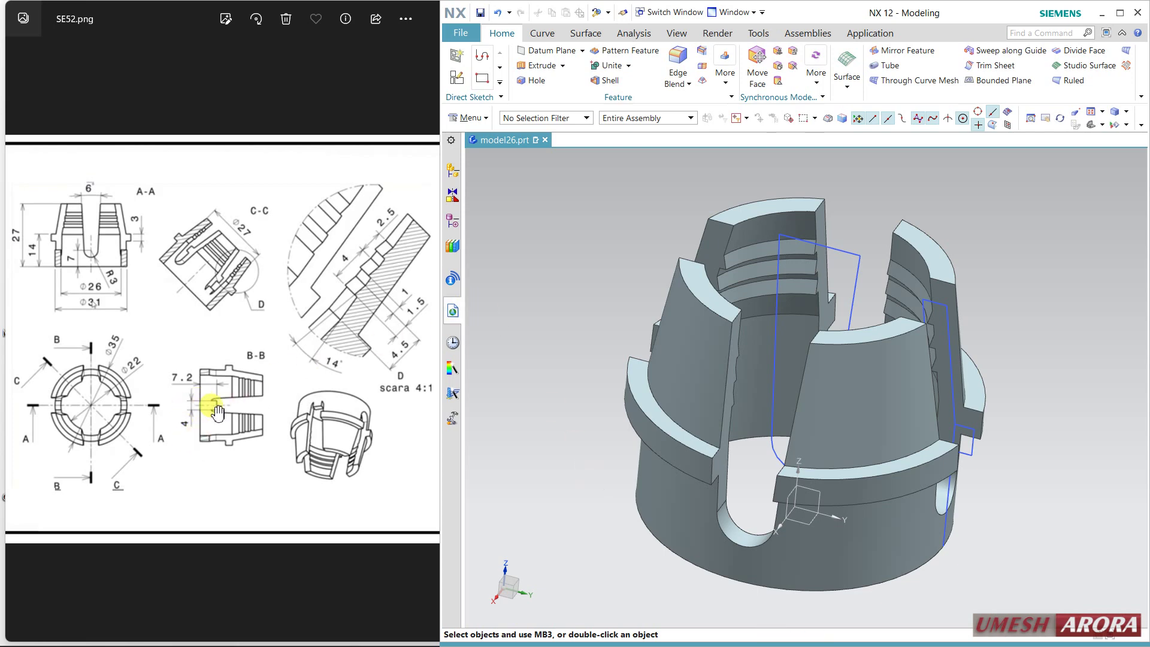
mouse_move(578, 314)
middle_mouse_down()
mouse_move(585, 285)
mouse_move(595, 293)
mouse_move(581, 323)
middle_mouse_up()
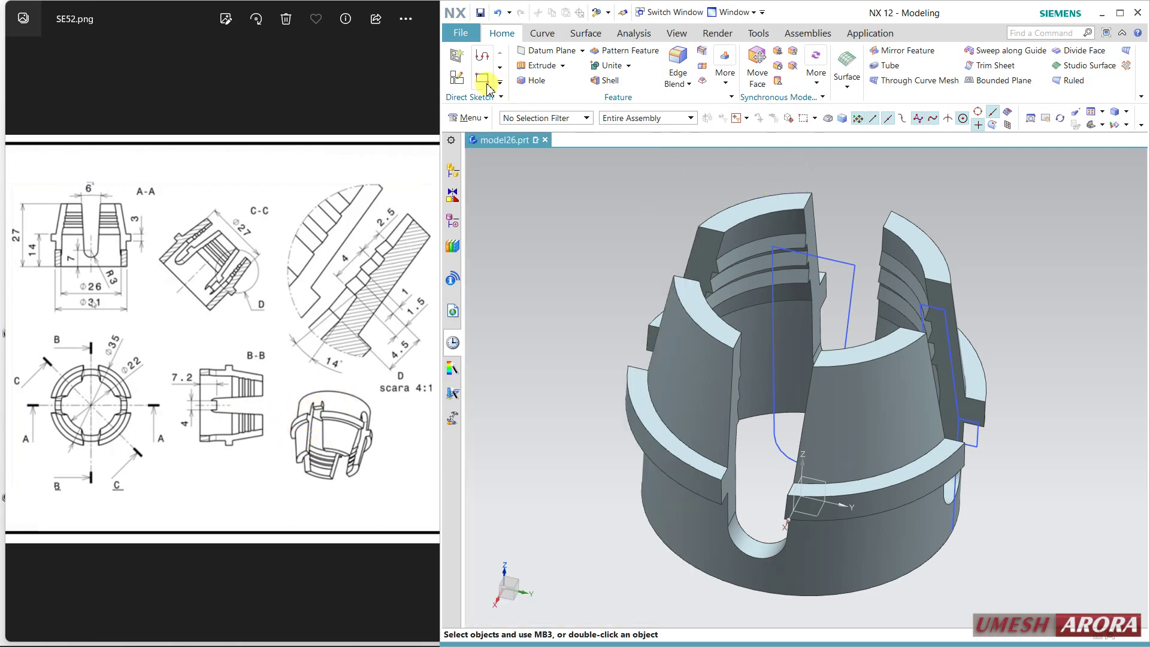
Create a sketch on the vertical XZ datum plane, using the X axis as the horizontal reference.
left_click(482, 79)
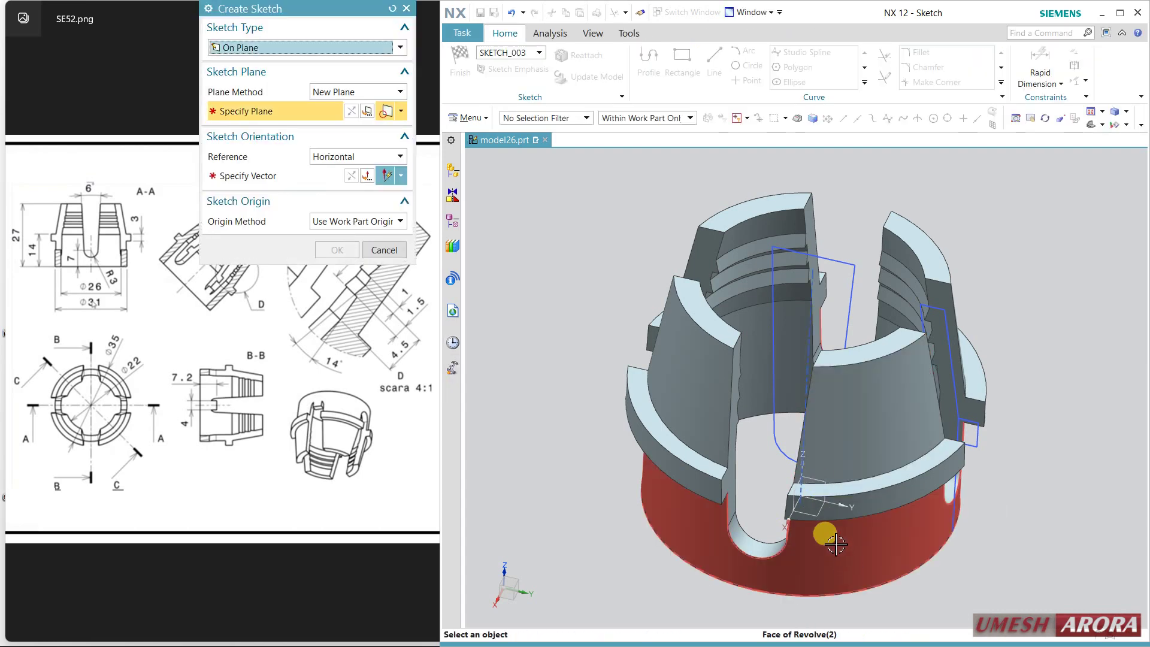
middle_click_drag(847, 533, 792, 513)
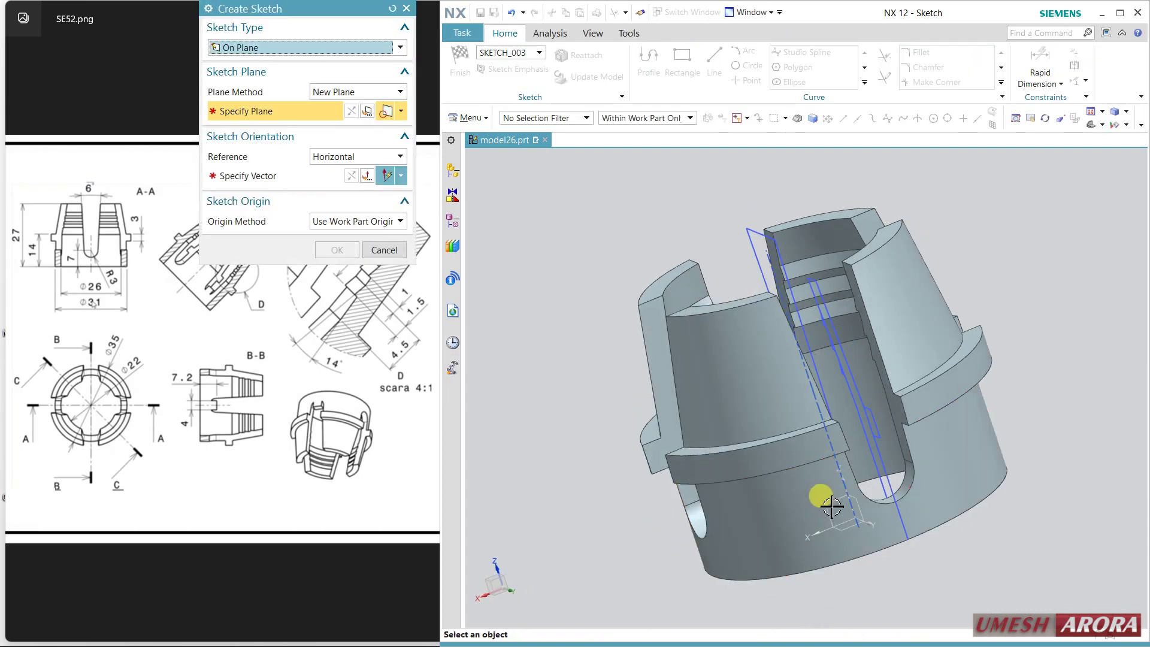
left_click(851, 541)
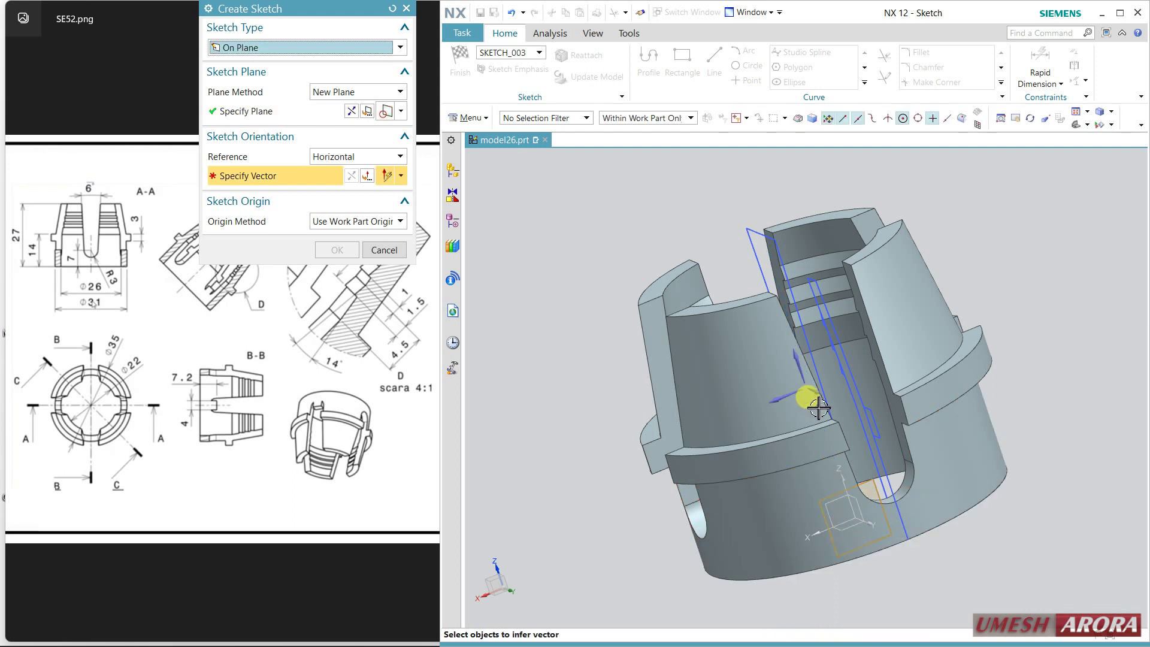
left_click(826, 459)
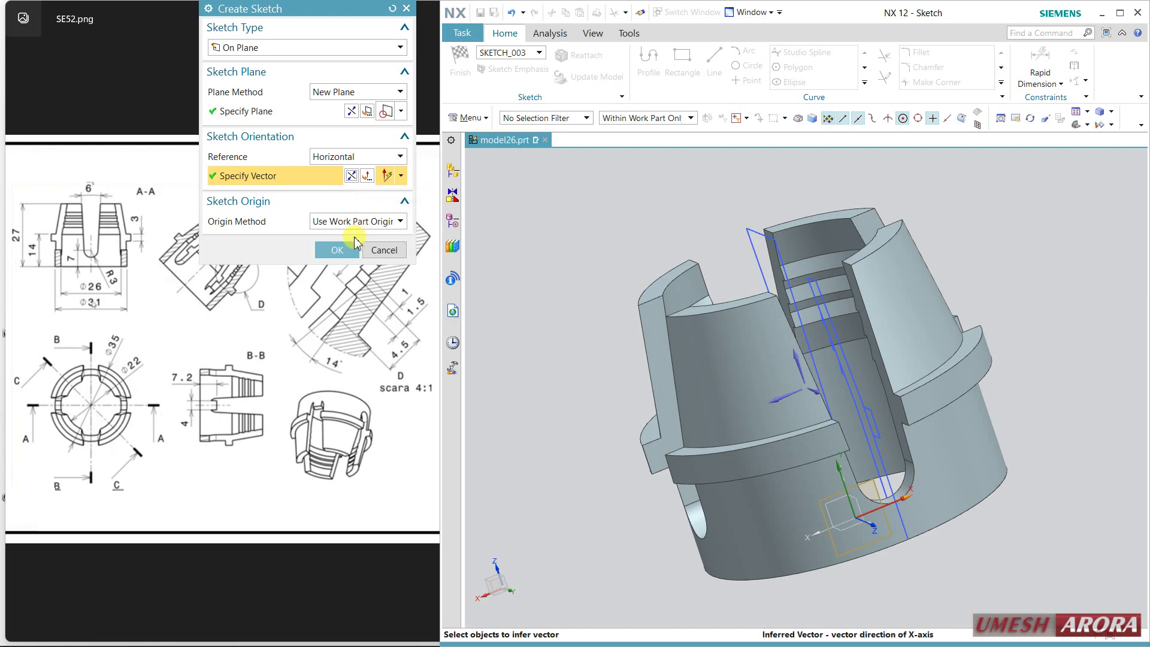
left_click(337, 250)
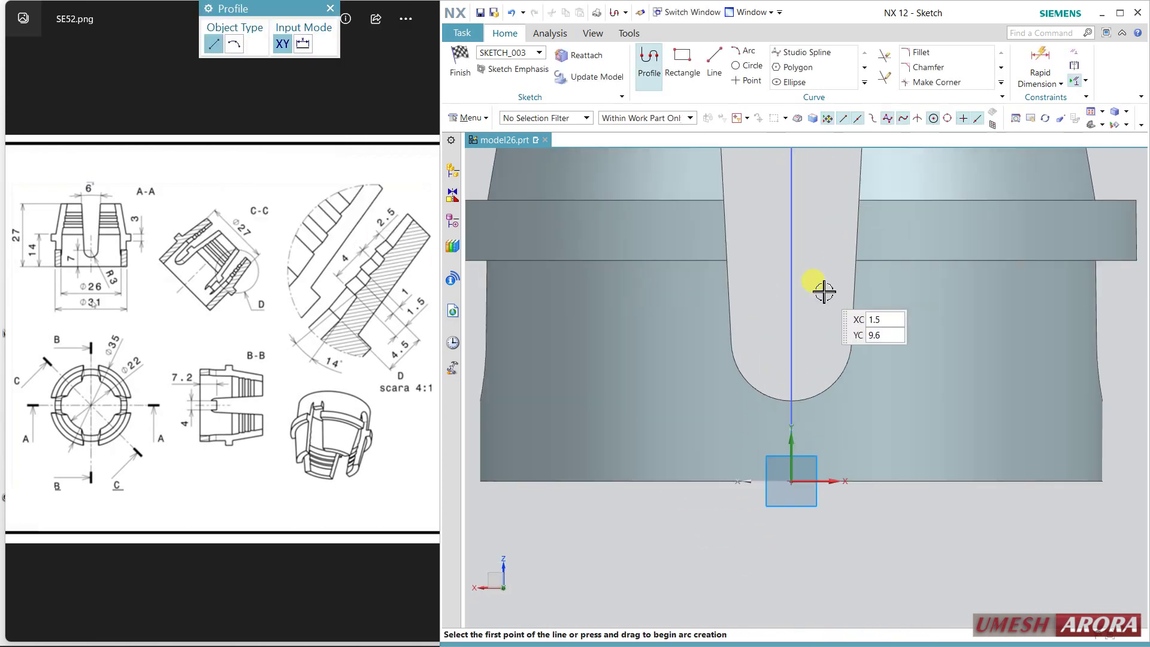
Draw a rectangle about 4.6 by 6.4 mm over the slot's rounded lower end and set its width to 4 mm.
left_click(682, 60)
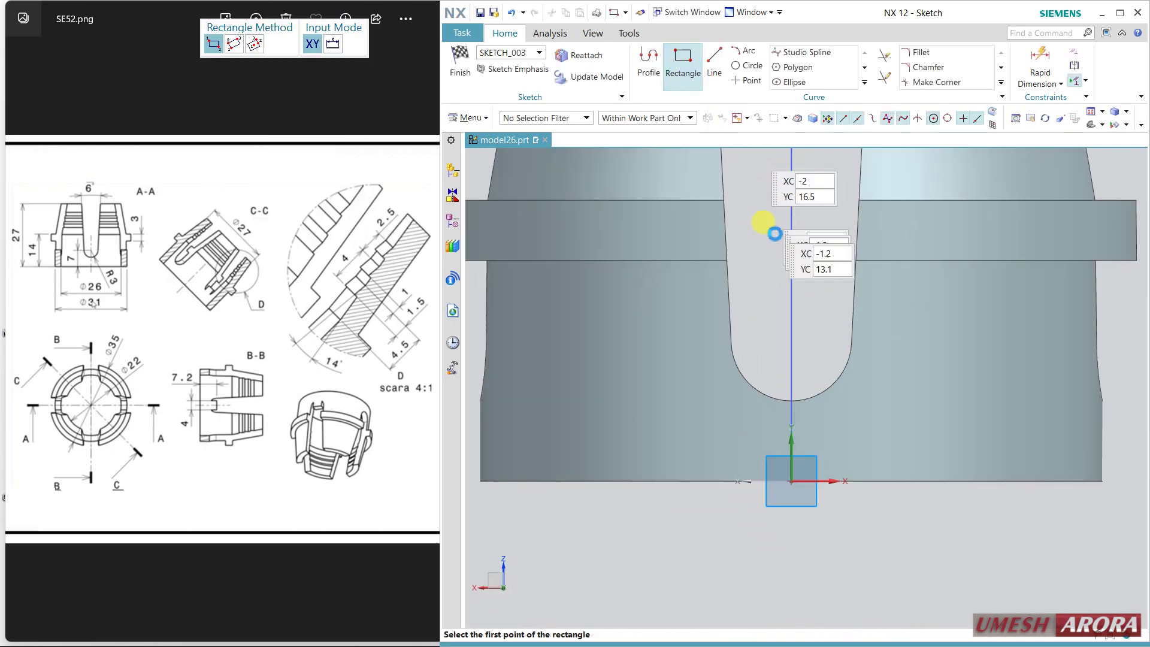
left_click(747, 288)
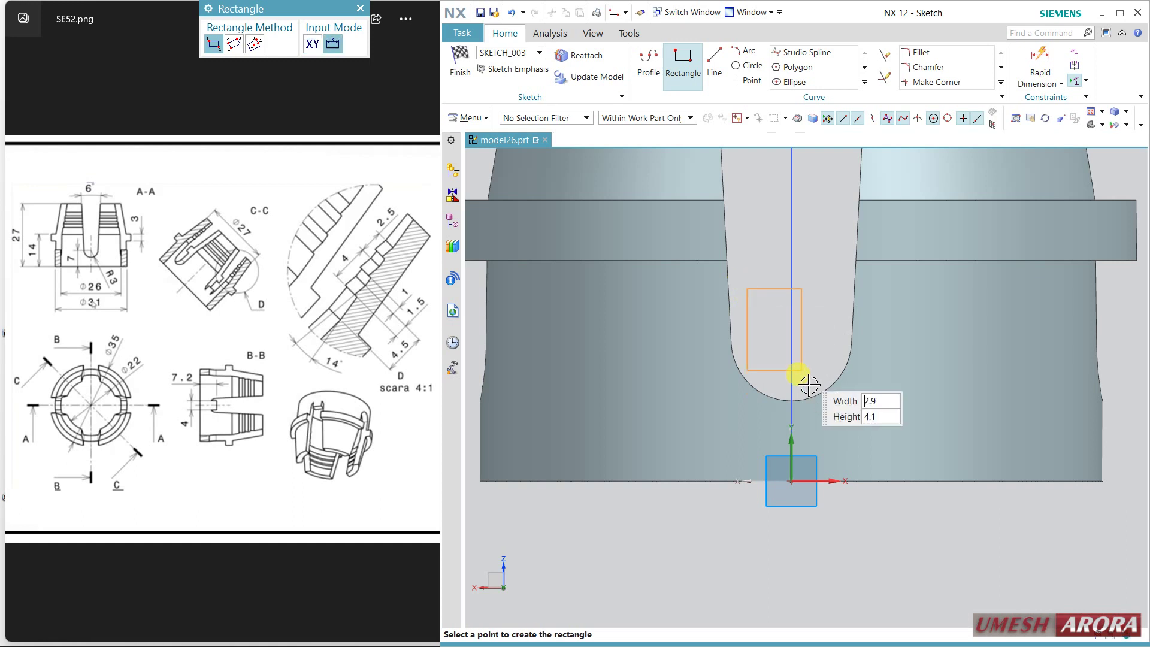
left_click(840, 415)
key("Escape")
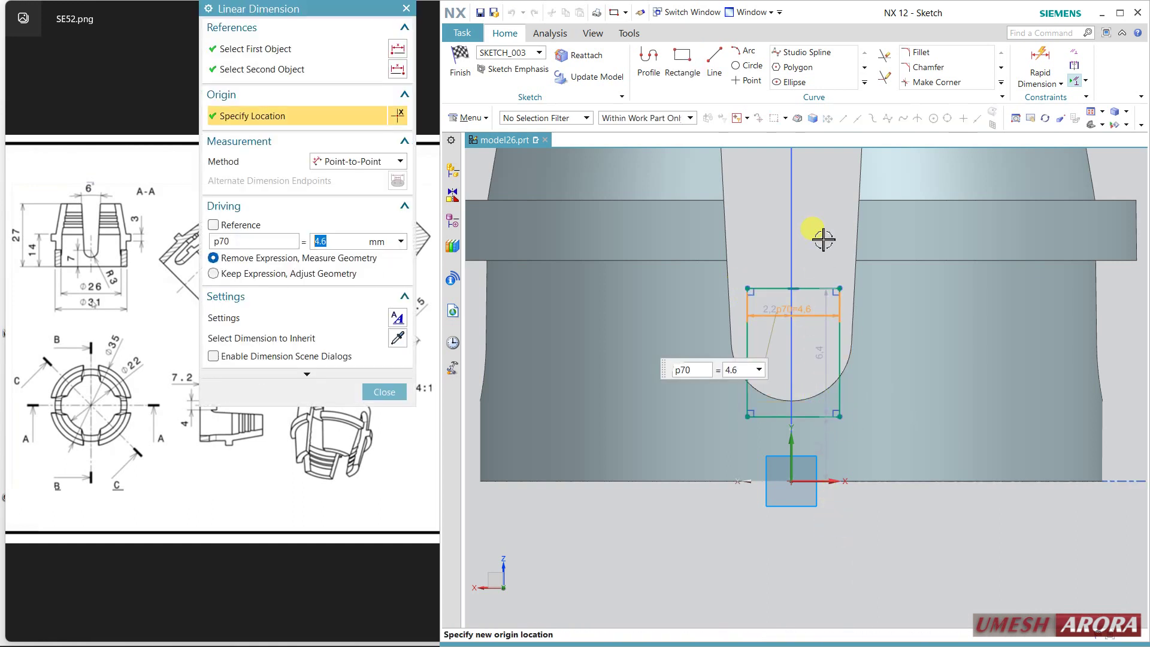
key("Return")
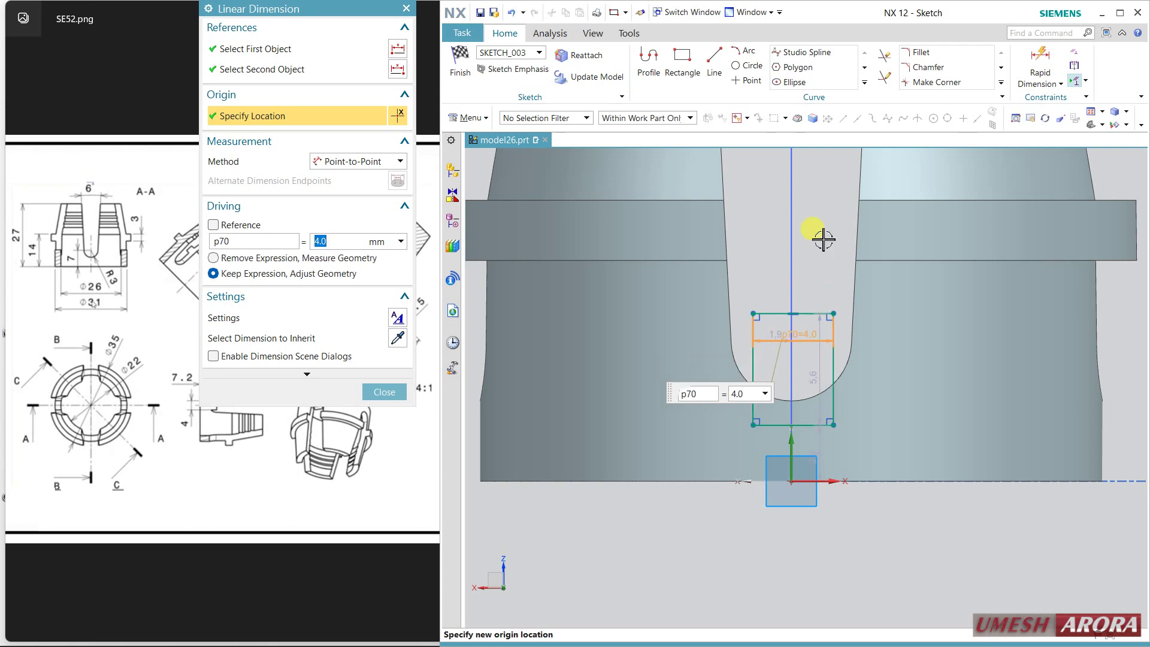
left_click_drag(310, 13, 517, 30)
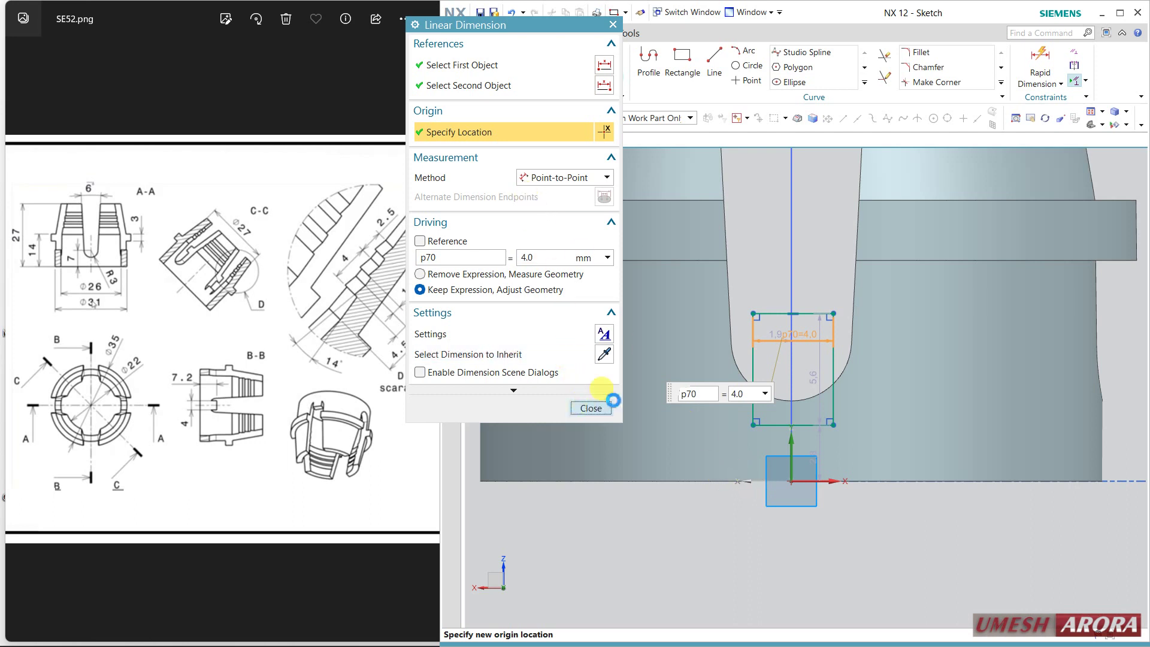
left_click(590, 408)
Dimension the height of the rectangle's upper edge above the sketch's horizontal axis as 7.2 mm.
left_click(1040, 65)
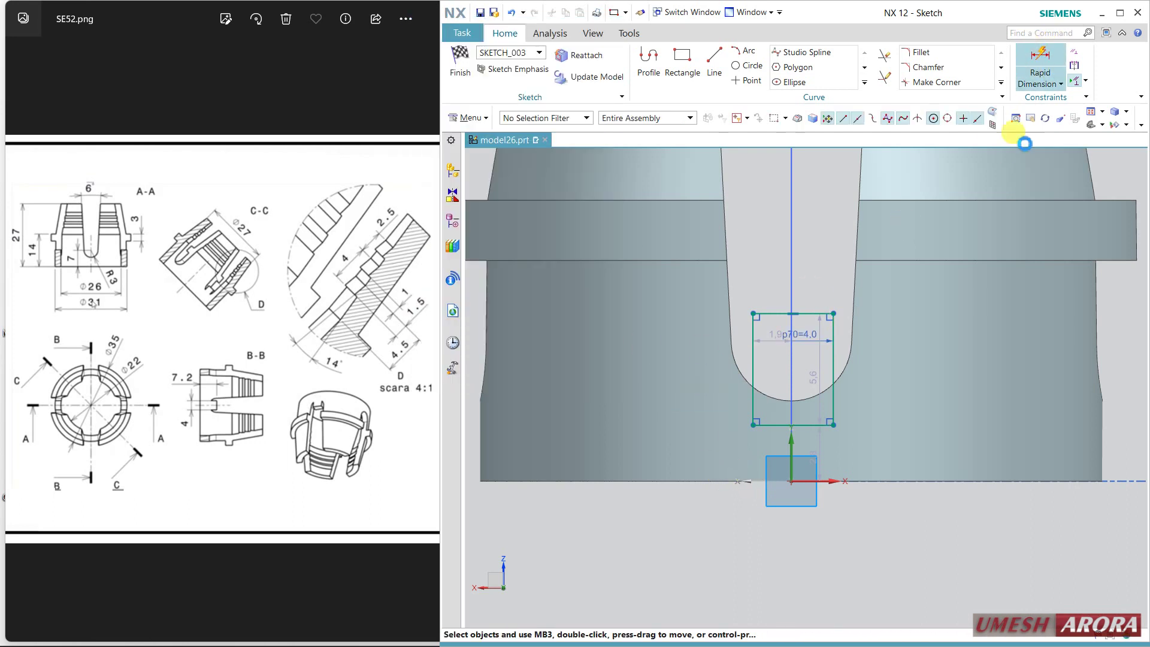
left_click(857, 480)
left_click(850, 357)
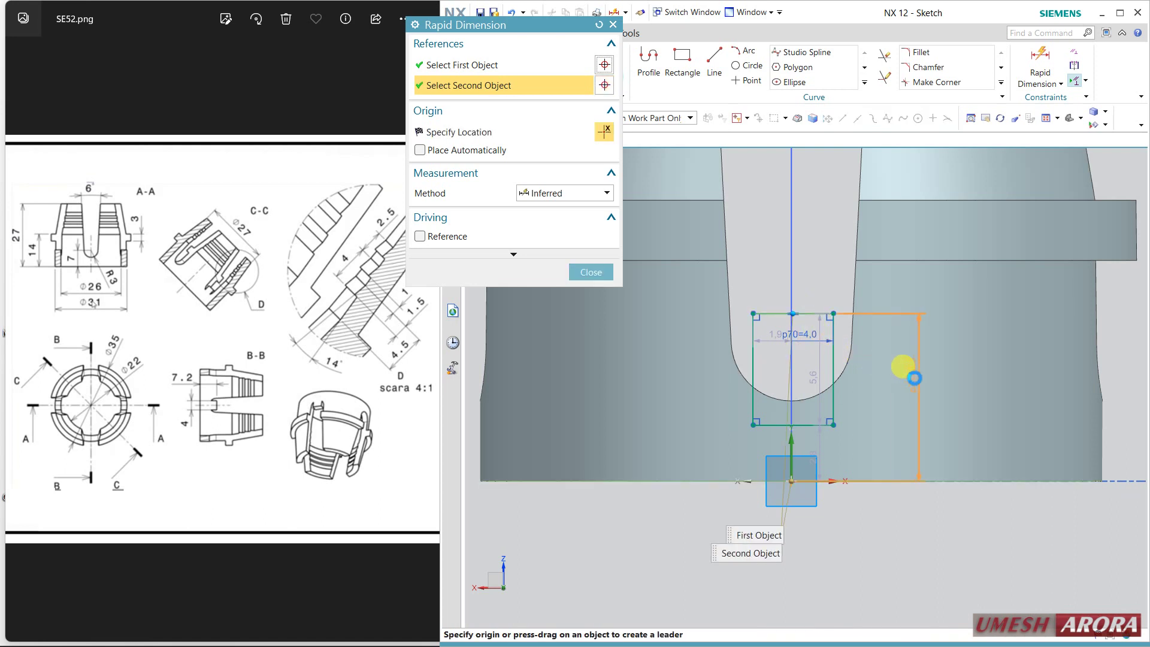
left_click(916, 360)
type("7.2")
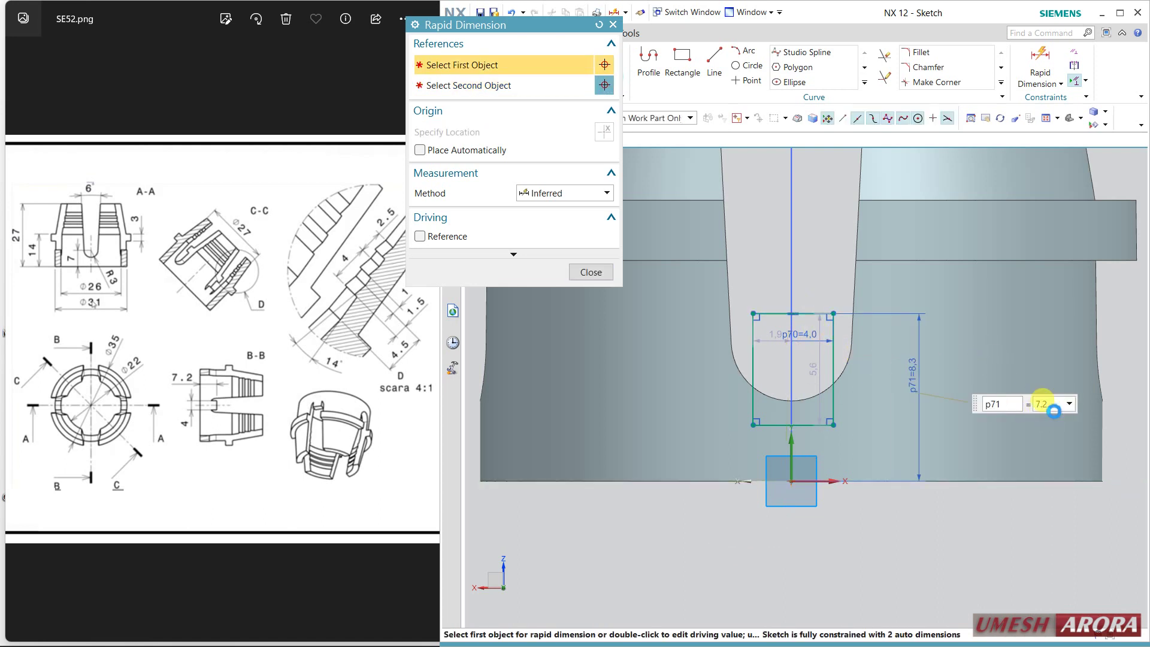
key("Return")
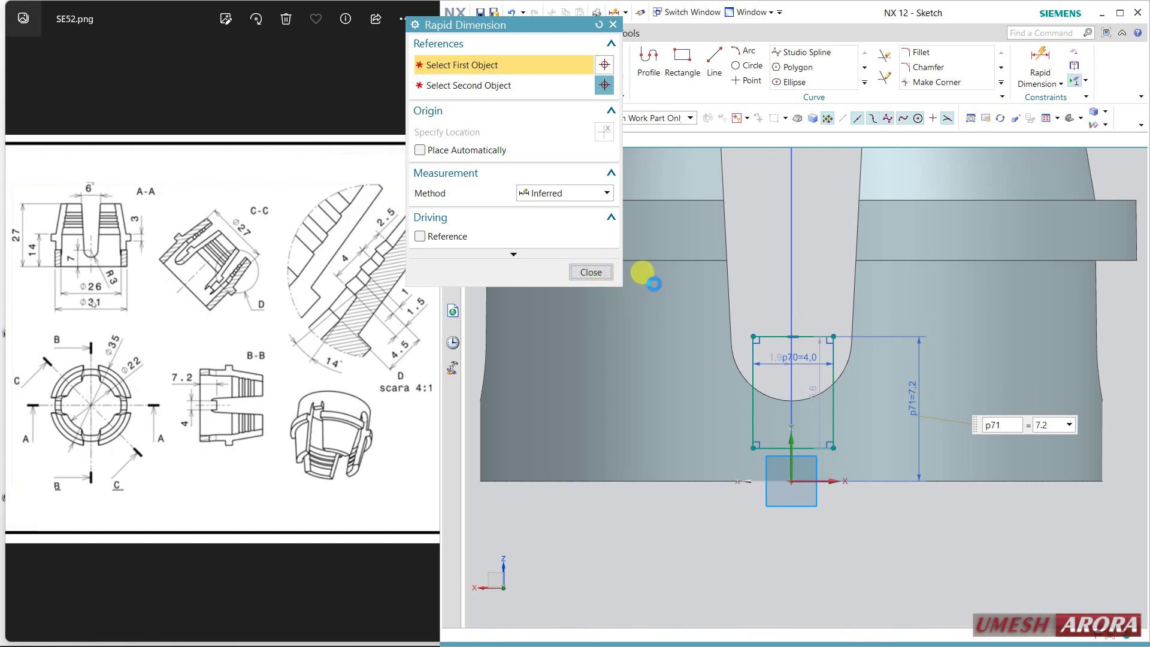
left_click(591, 273)
Set the rectangle's height to 5.5 mm and finish the sketch.
left_click(805, 342)
left_click(805, 425)
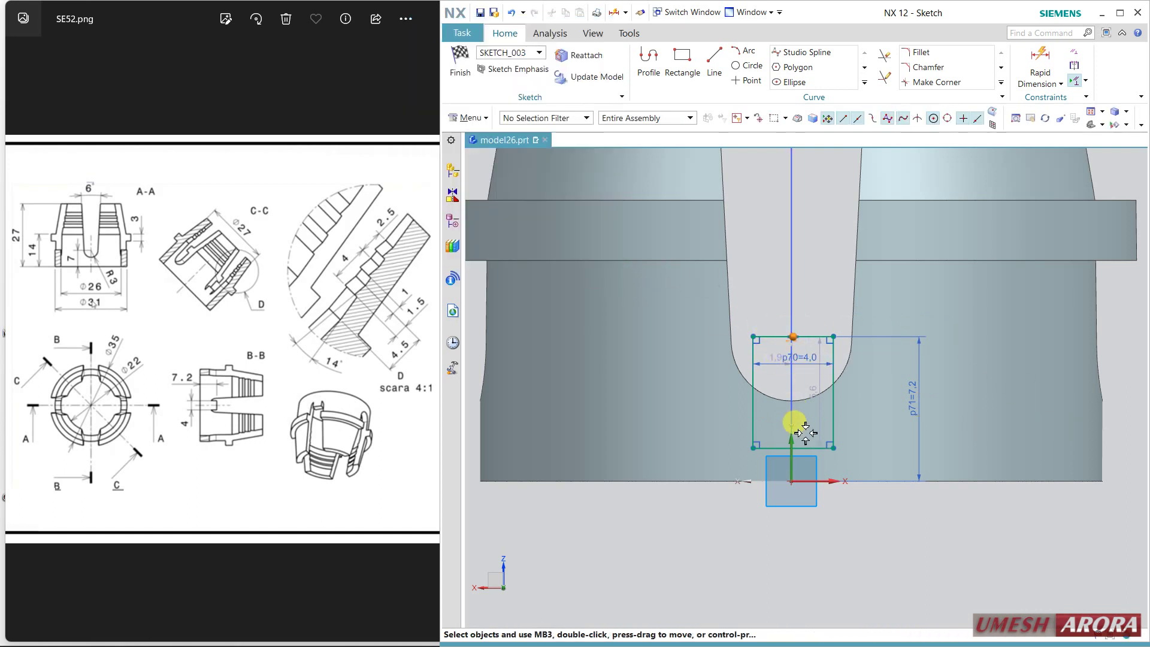
left_click(811, 419)
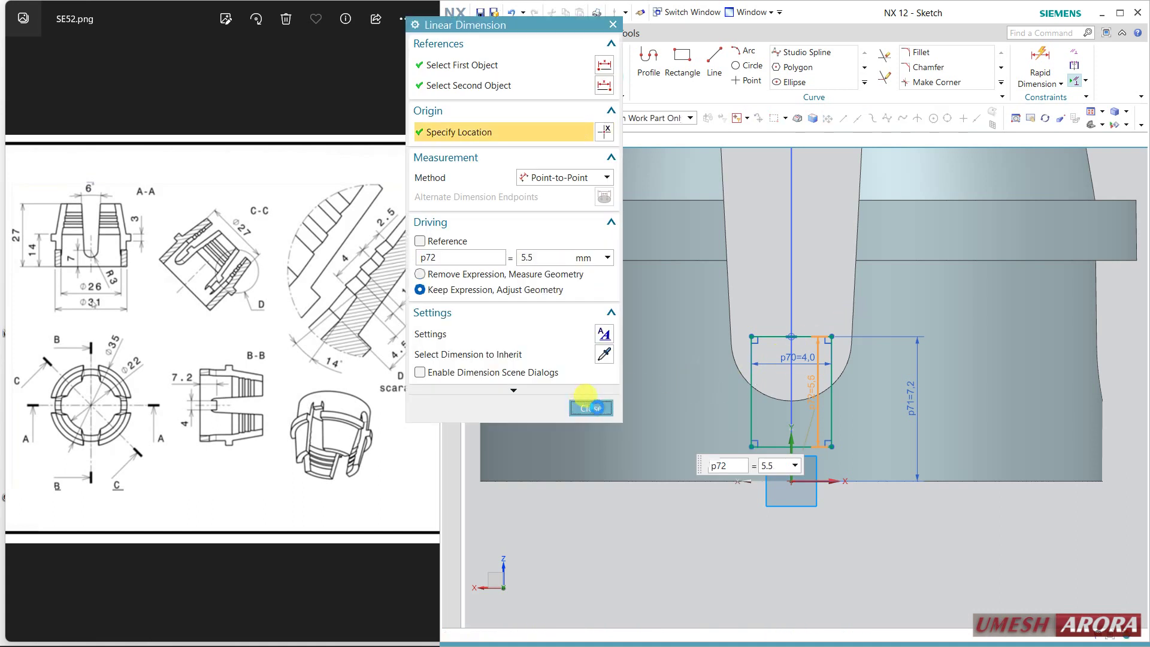
left_click(590, 408)
left_click(466, 94)
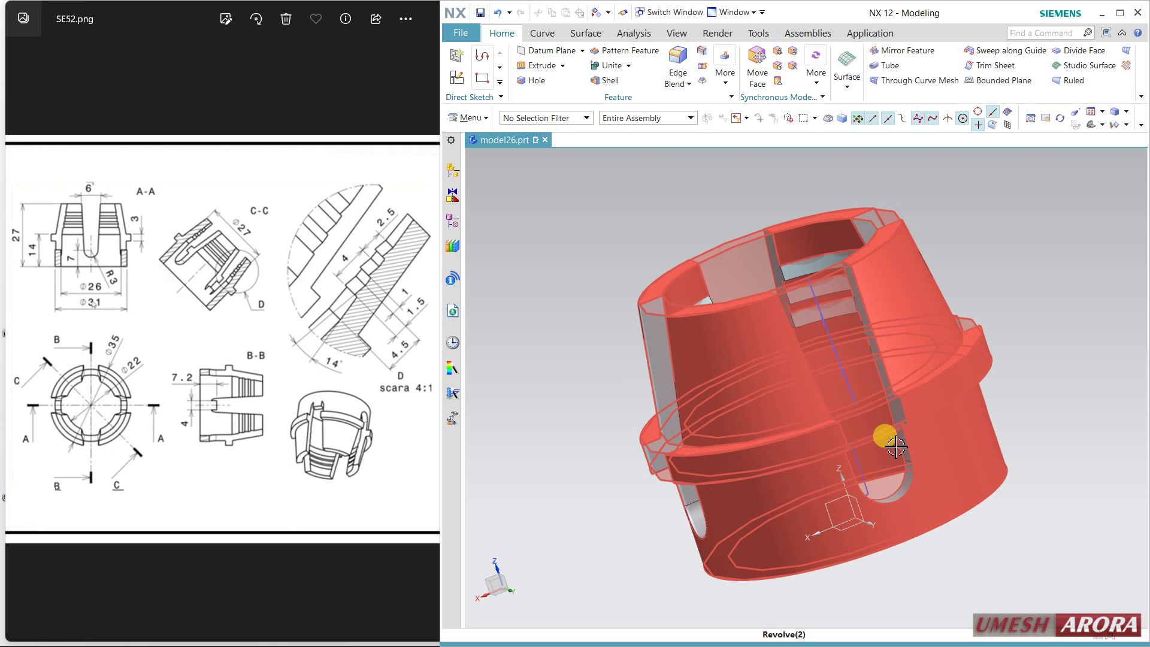
middle_click_drag(898, 426, 860, 416)
scroll(765, 359, "up", 5)
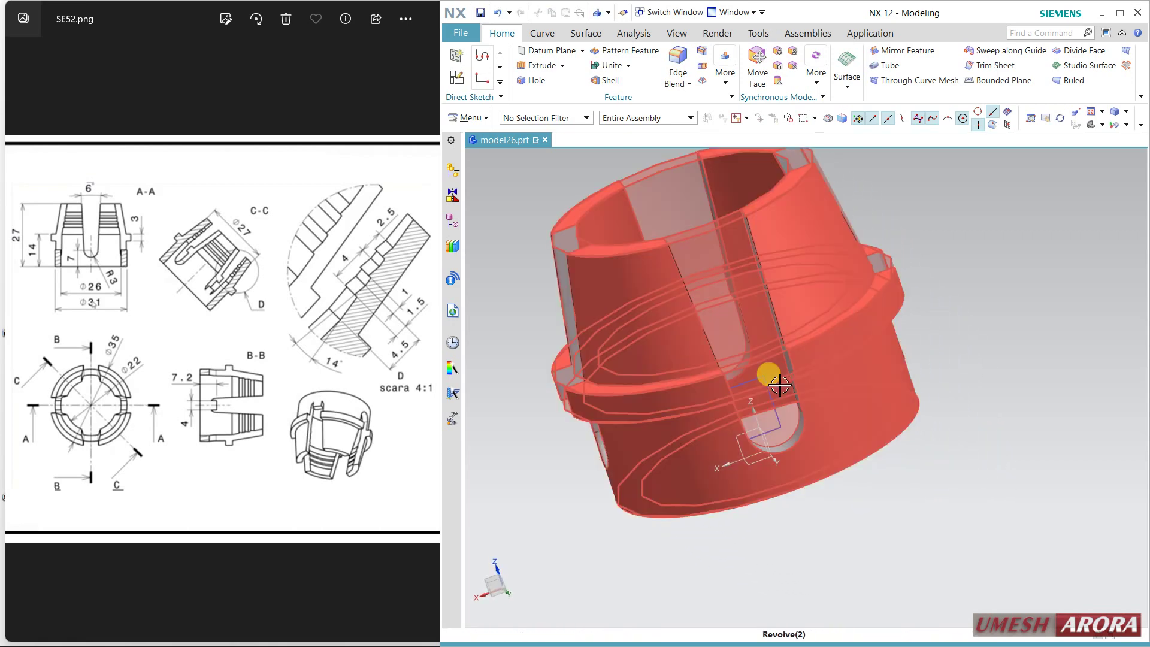
left_click(536, 66)
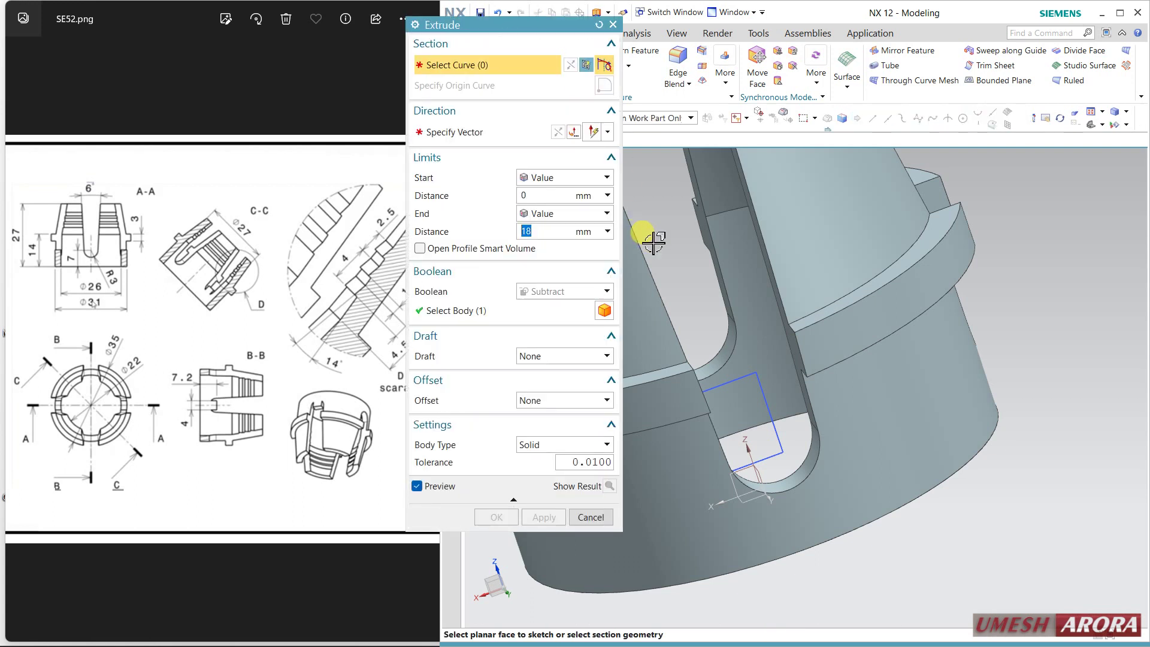
left_click(570, 178)
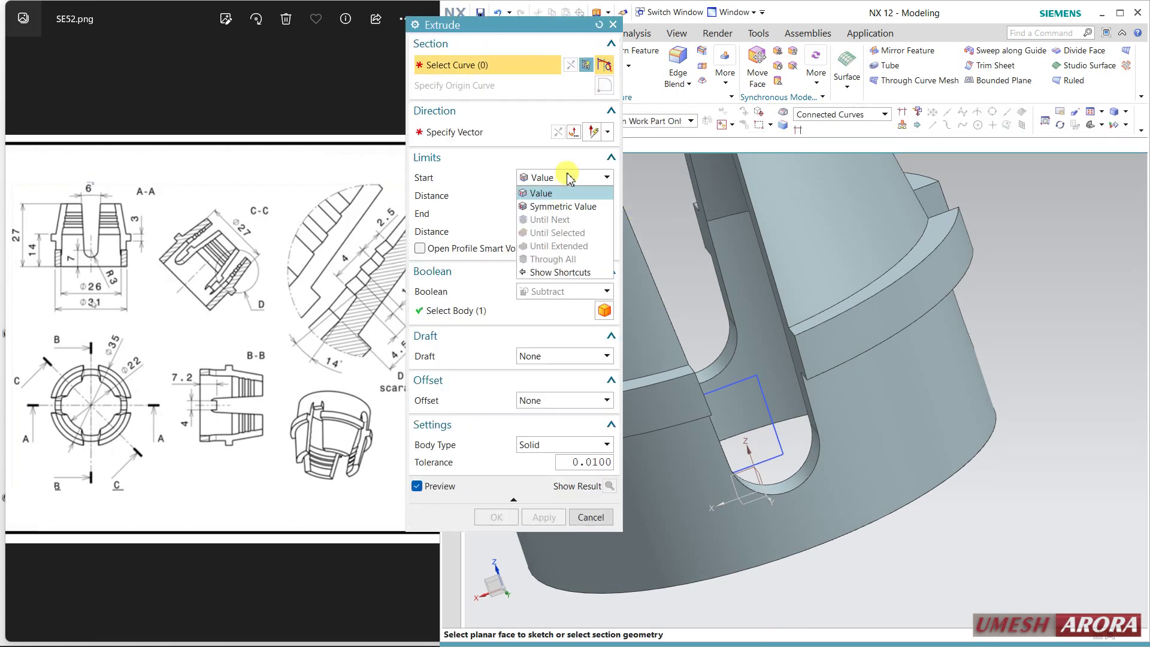
left_click(542, 188)
left_click(783, 444)
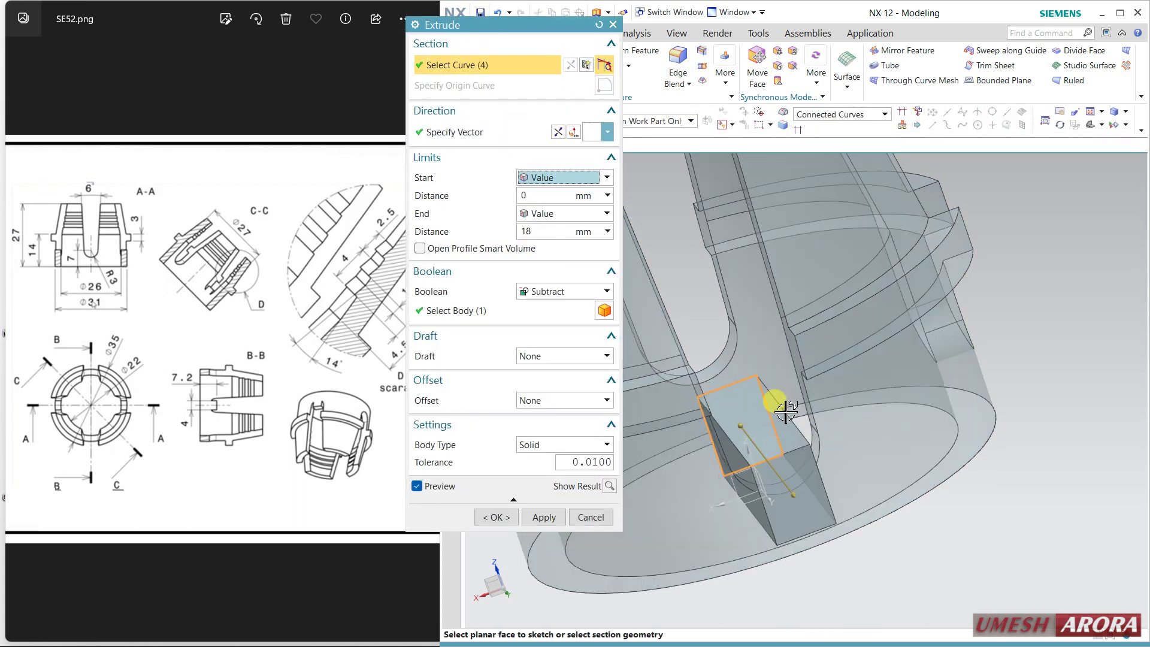
left_click(560, 178)
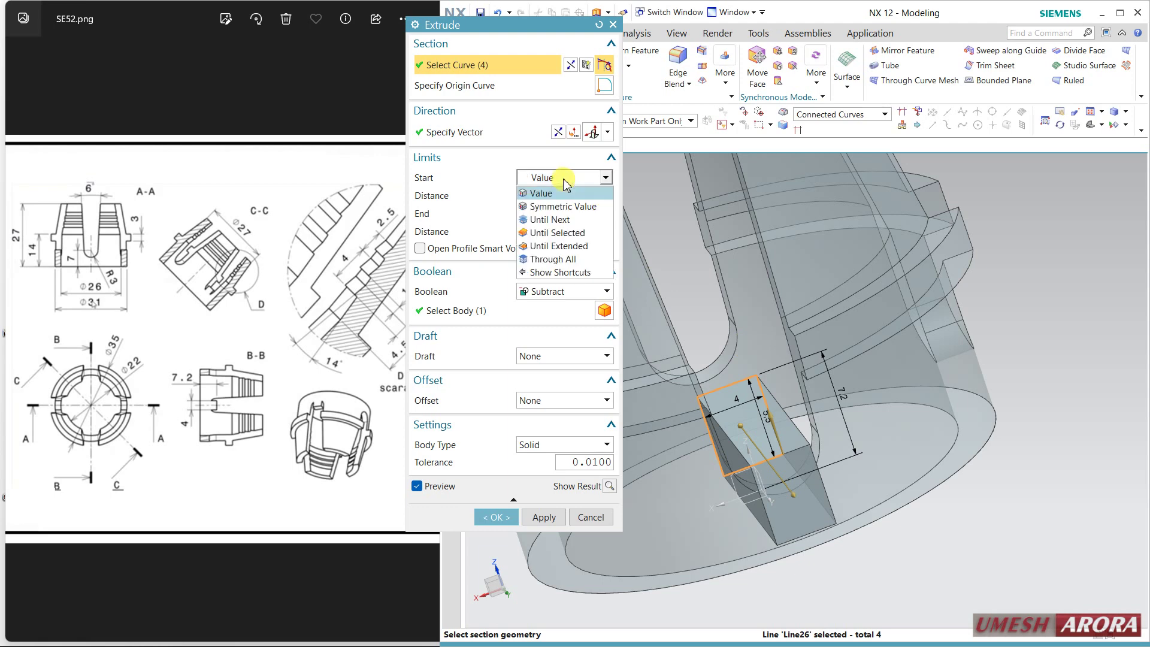
left_click(554, 250)
left_click(831, 507)
middle_click_drag(952, 526, 1011, 525)
left_click(572, 215)
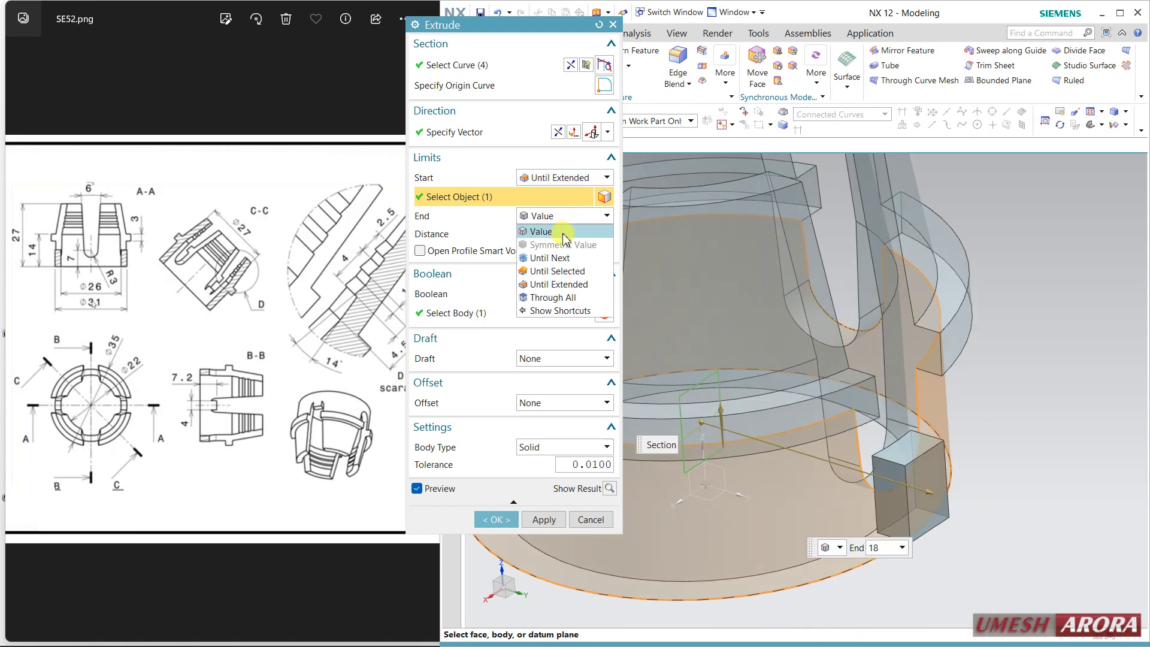
left_click(558, 284)
mouse_move(885, 457)
middle_mouse_down()
mouse_move(968, 385)
mouse_move(904, 448)
middle_mouse_up()
left_click(903, 448)
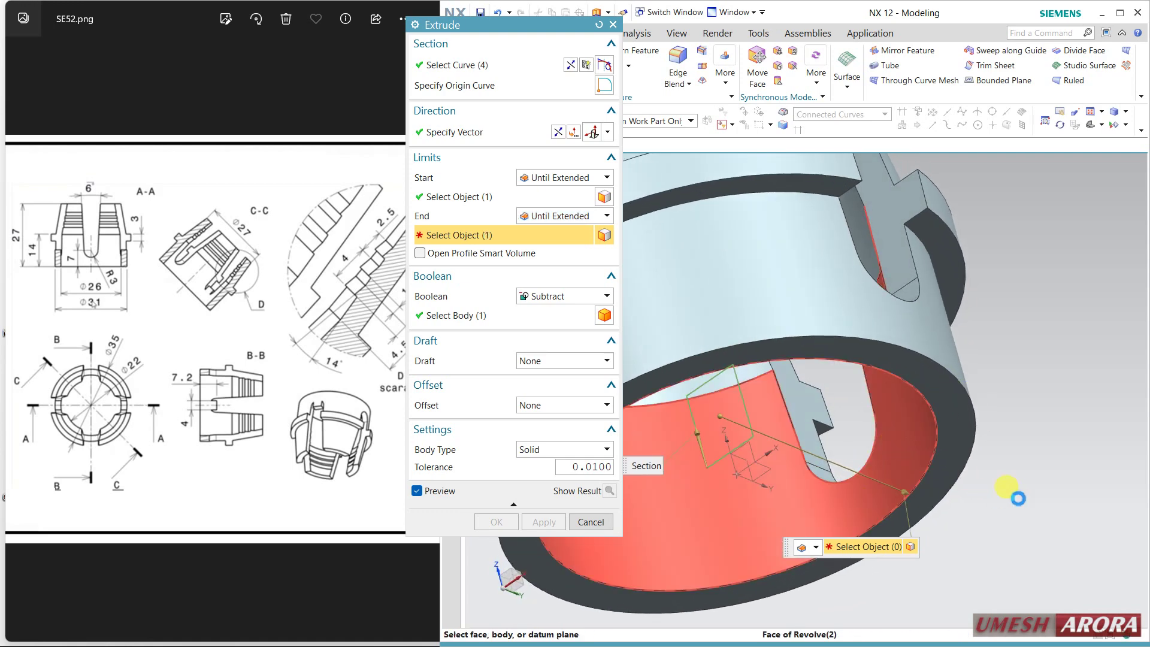
middle_click_drag(1017, 429, 943, 458)
left_click(606, 215)
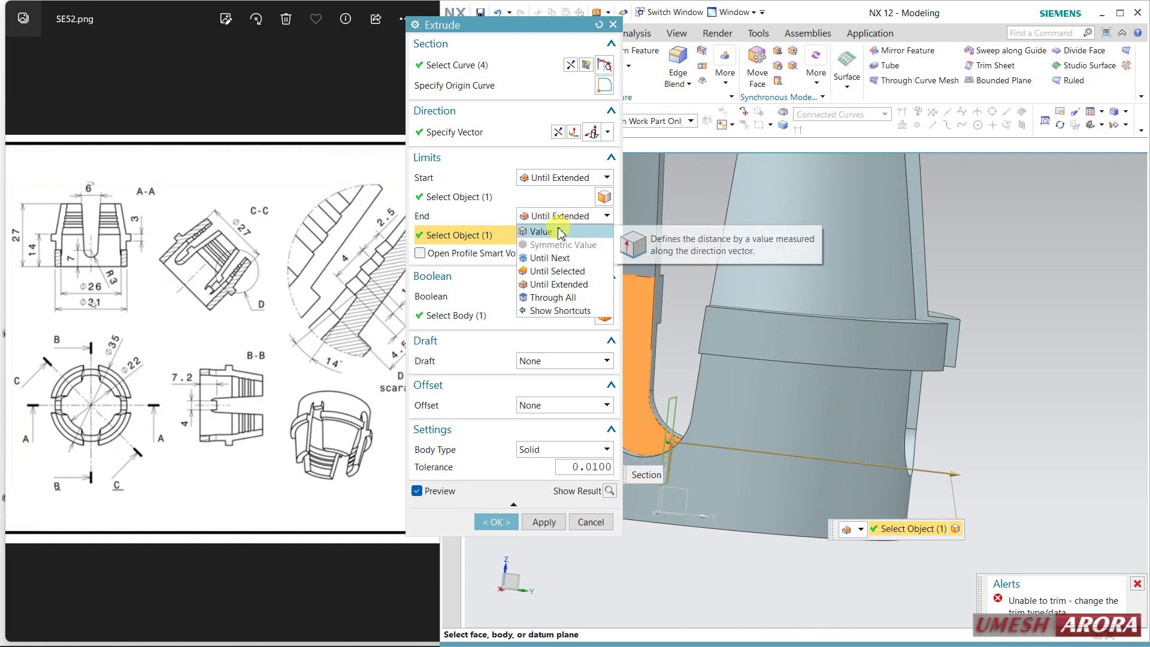
left_click(557, 228)
left_click_drag(957, 483, 879, 477)
middle_click_drag(955, 252, 1003, 331)
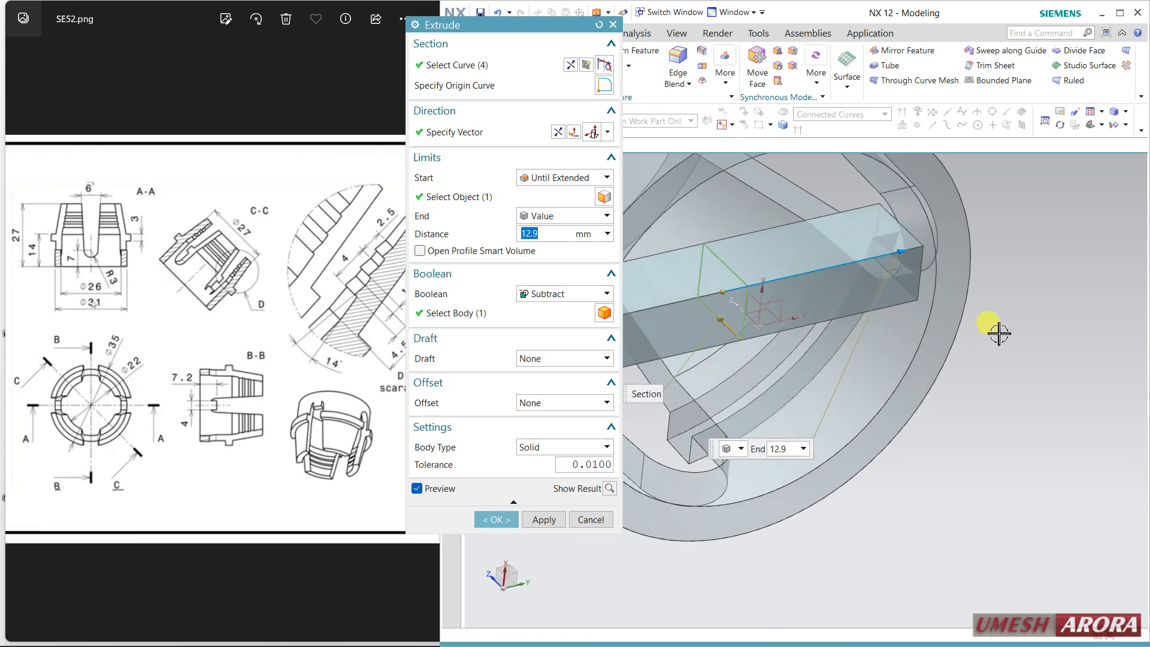
left_click(495, 201)
left_click(882, 356)
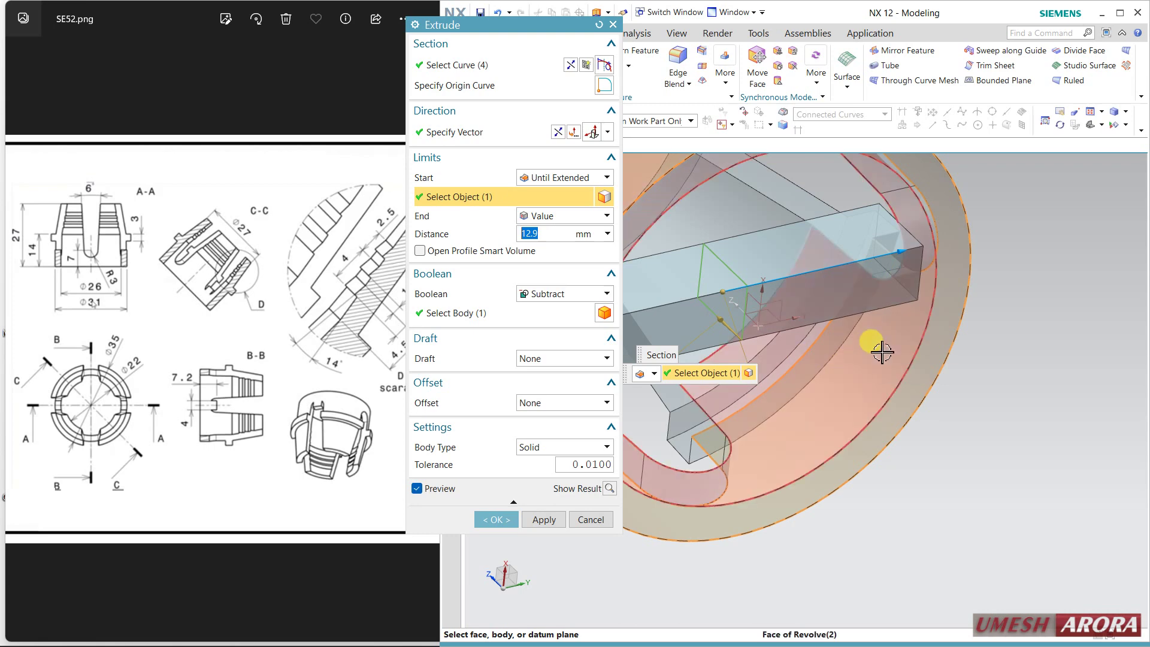
middle_click_drag(1005, 373, 726, 259)
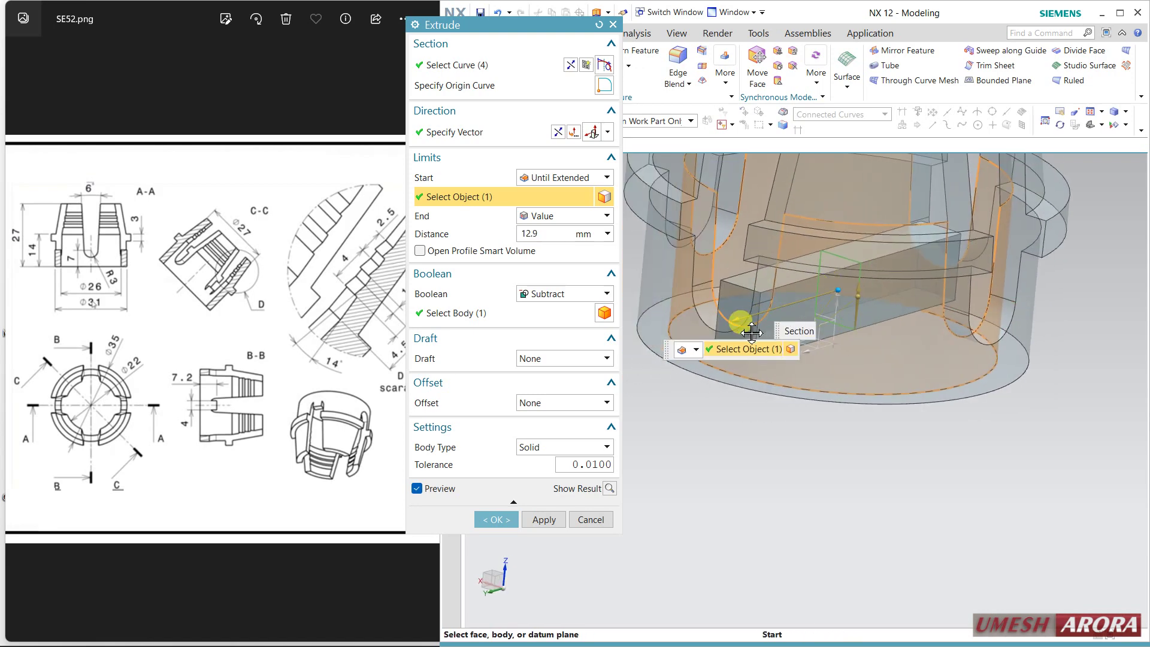
mouse_move(759, 423)
middle_mouse_down()
mouse_move(749, 439)
mouse_move(708, 431)
mouse_move(737, 418)
mouse_move(762, 444)
middle_mouse_up()
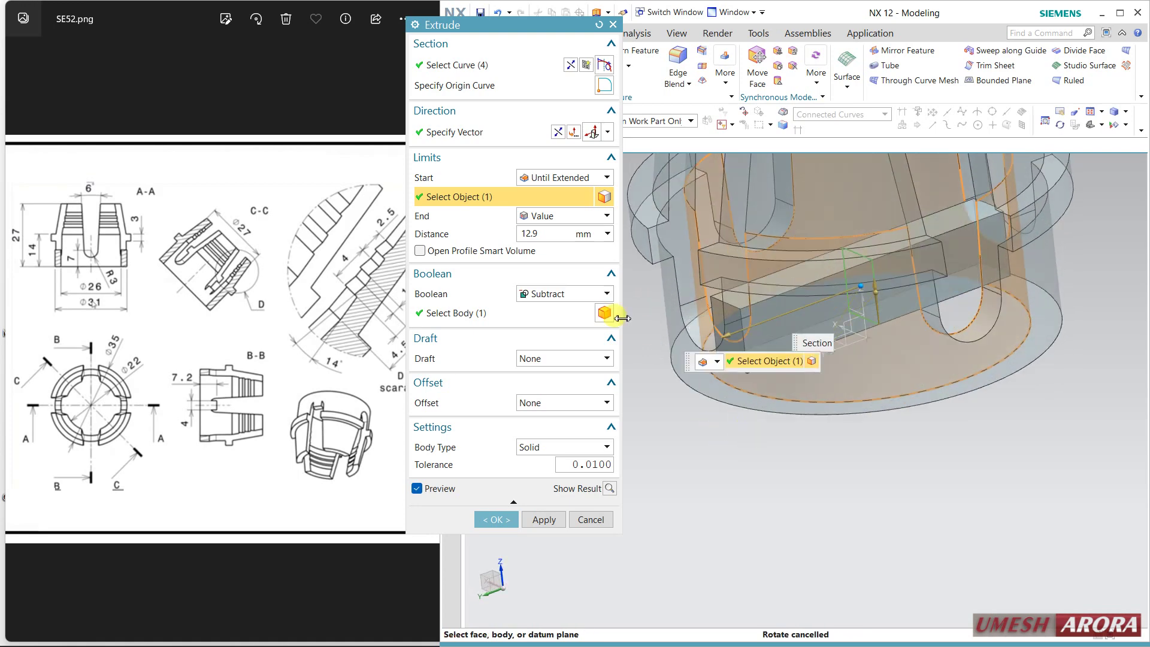
left_click(560, 299)
left_click(544, 328)
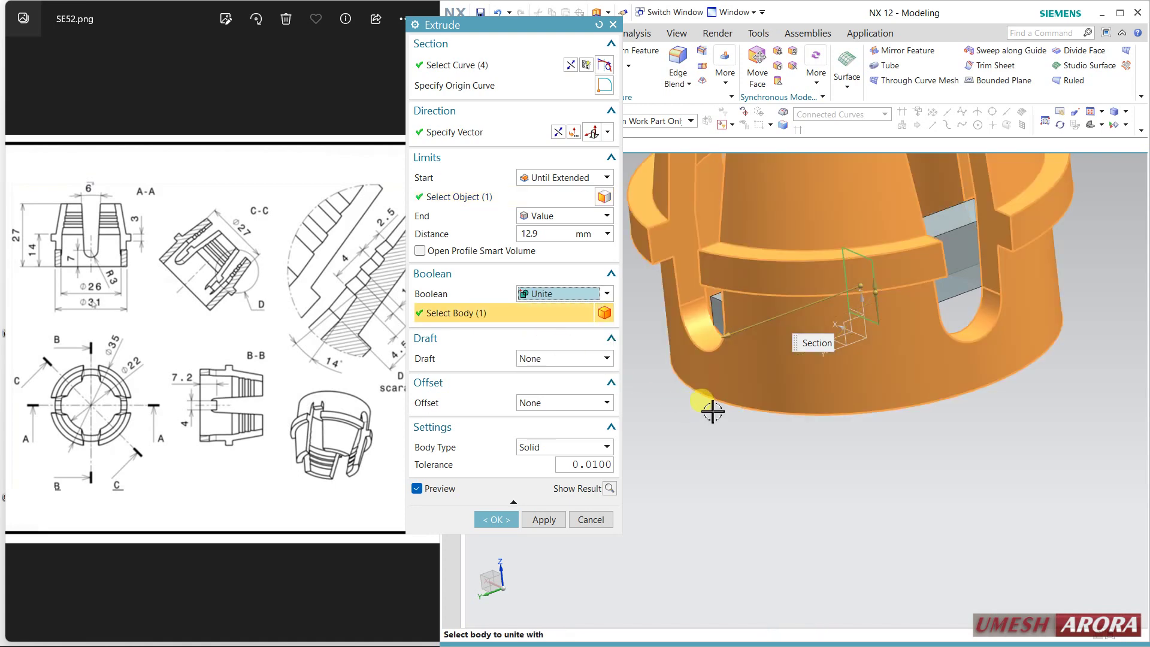
left_click(556, 199)
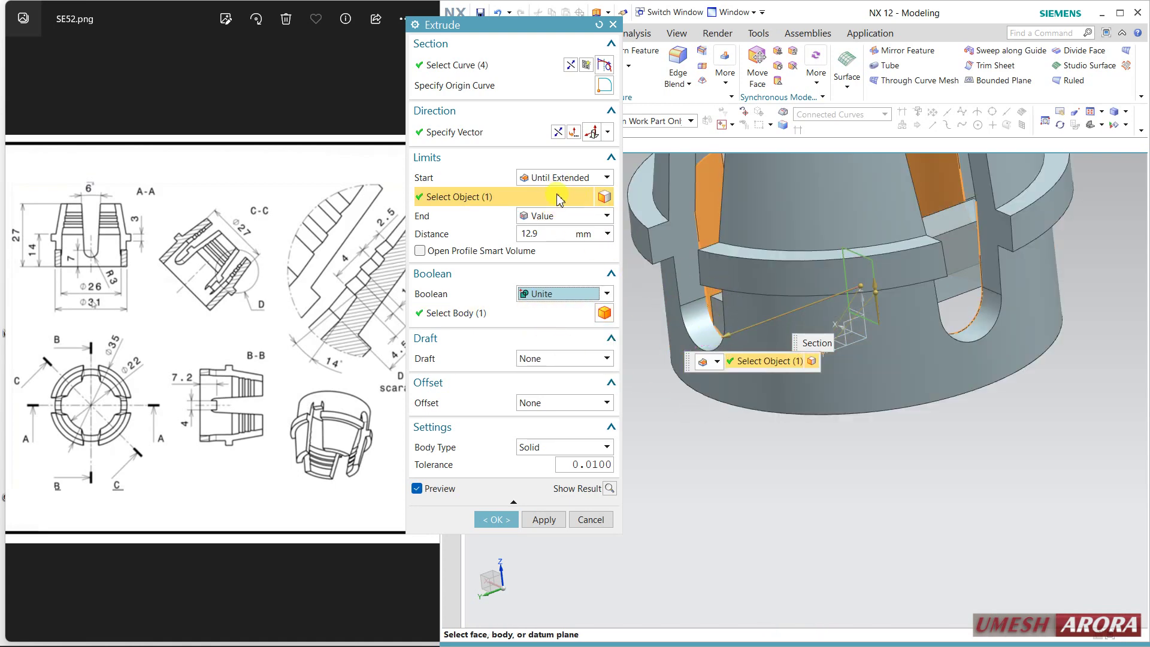
left_click(707, 398)
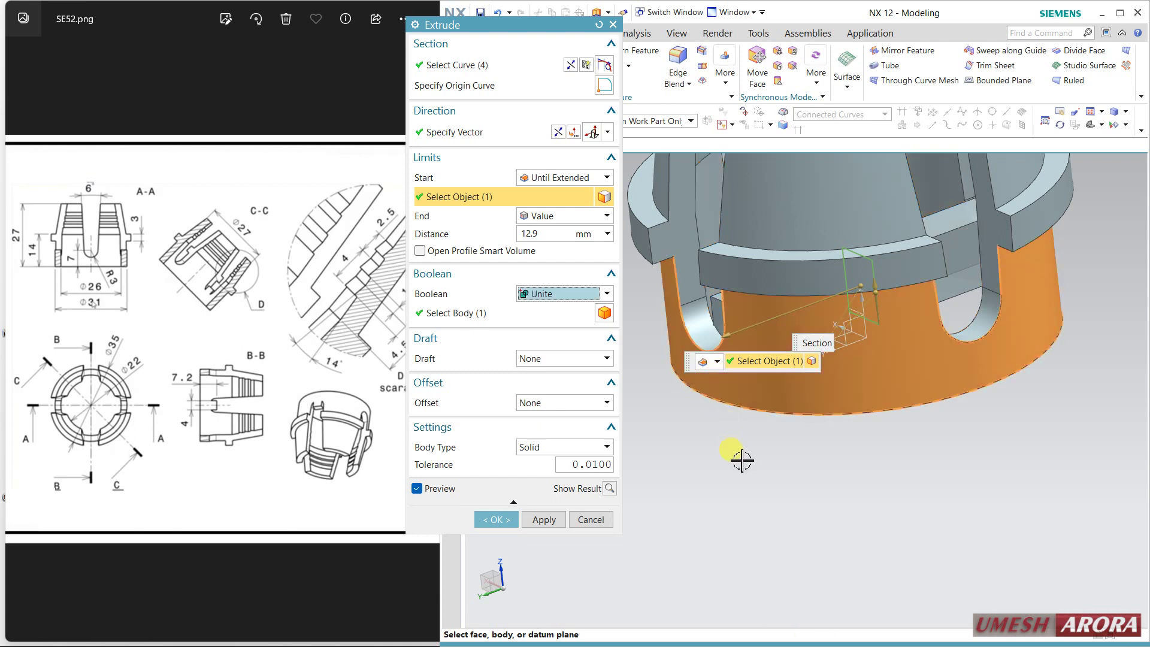
left_click_drag(724, 334, 681, 356)
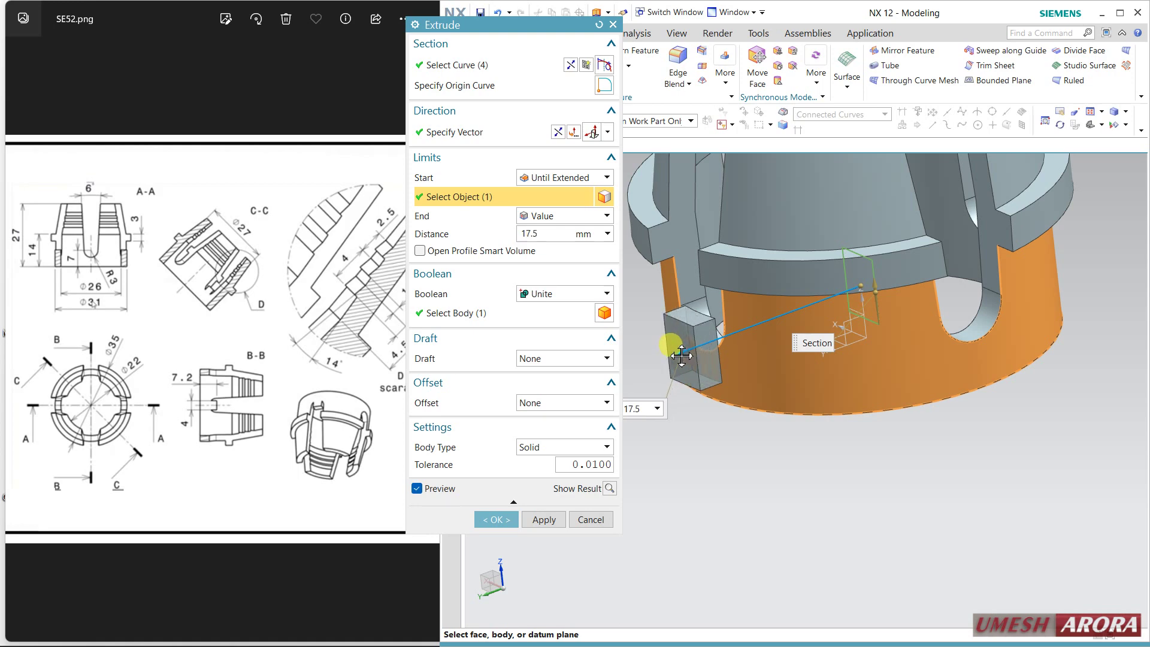
mouse_move(757, 457)
middle_mouse_down()
mouse_move(709, 442)
mouse_move(692, 478)
mouse_move(751, 437)
mouse_move(762, 452)
mouse_move(760, 463)
mouse_move(750, 457)
middle_mouse_up()
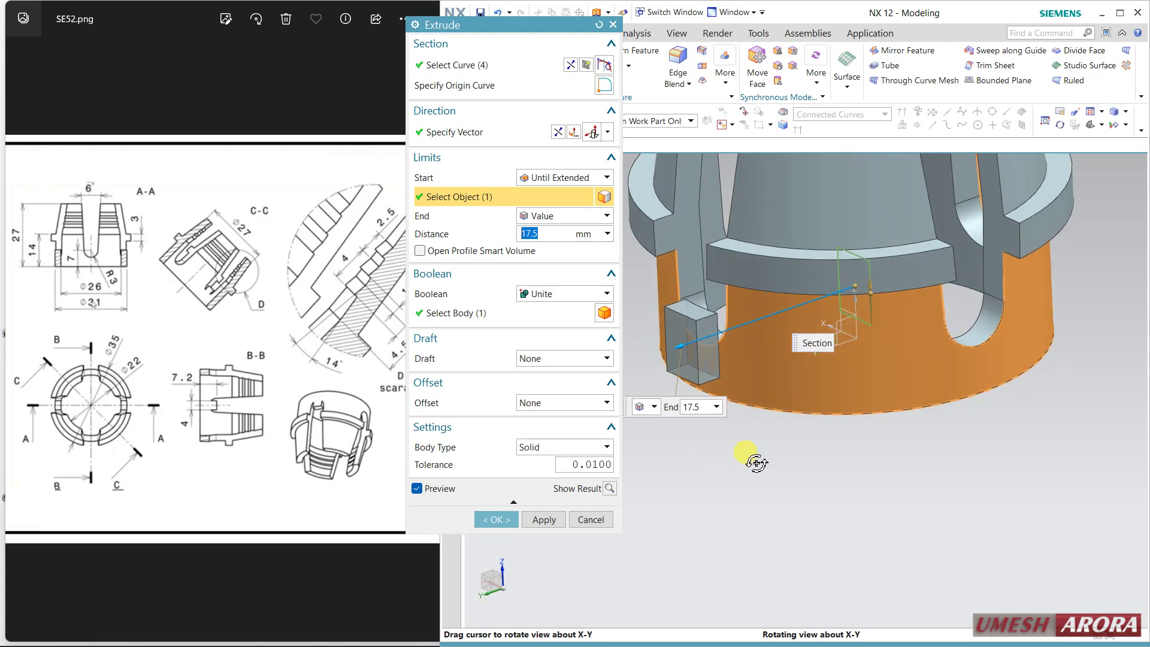
left_click(557, 134)
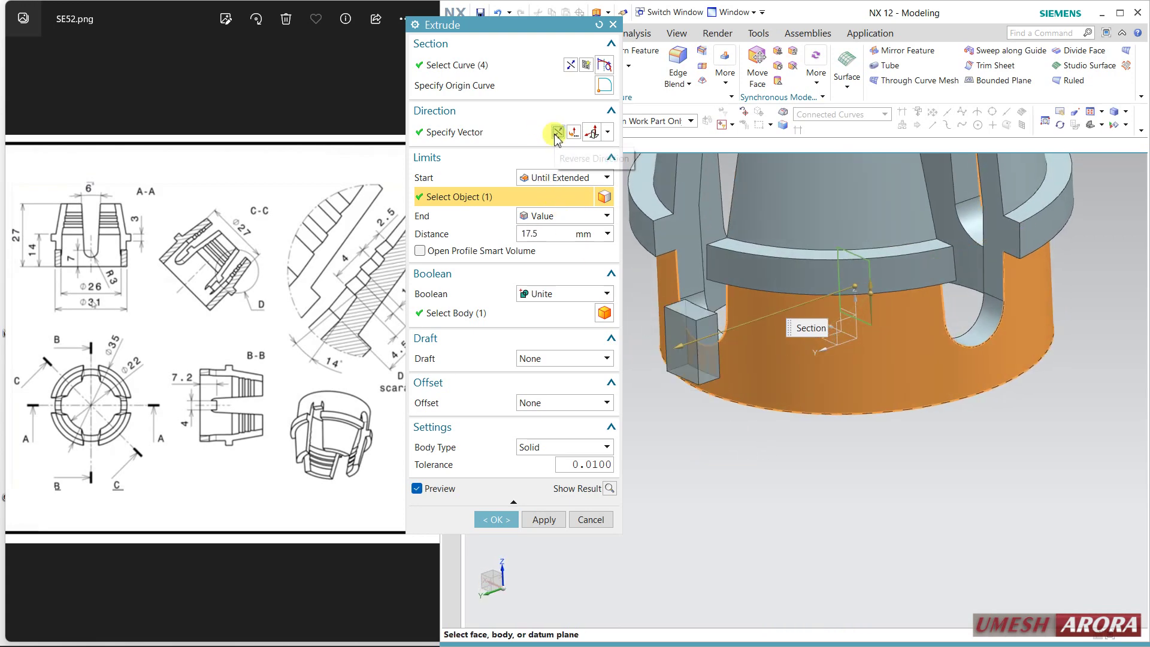
middle_click_drag(752, 442, 744, 449, "shift")
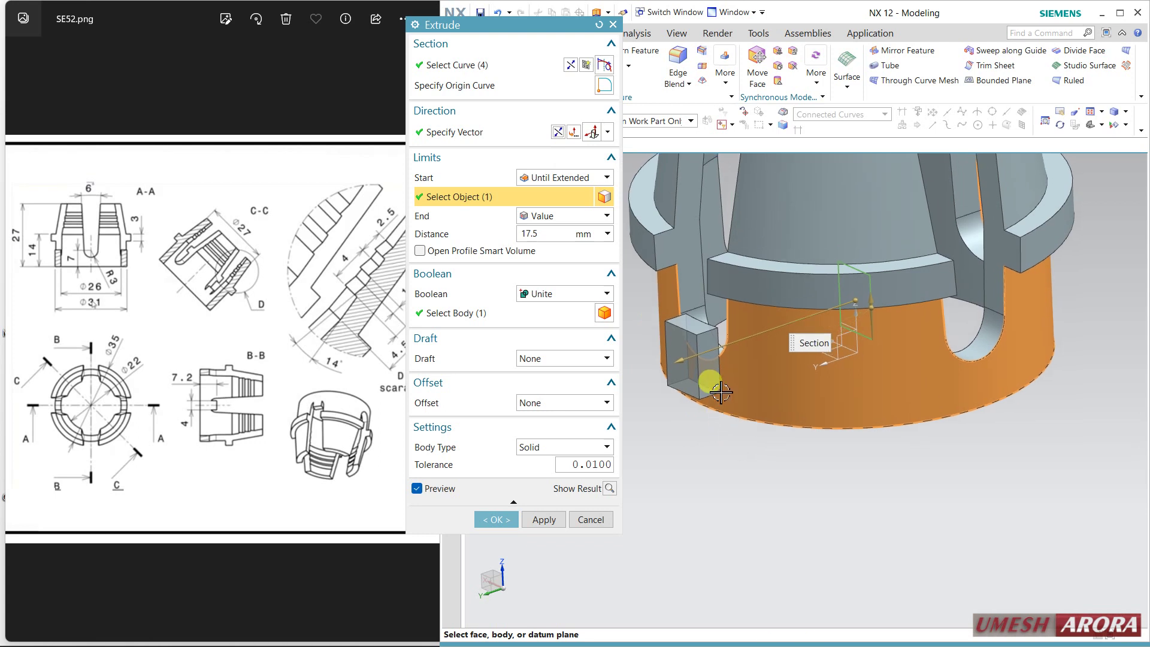
left_click(542, 223)
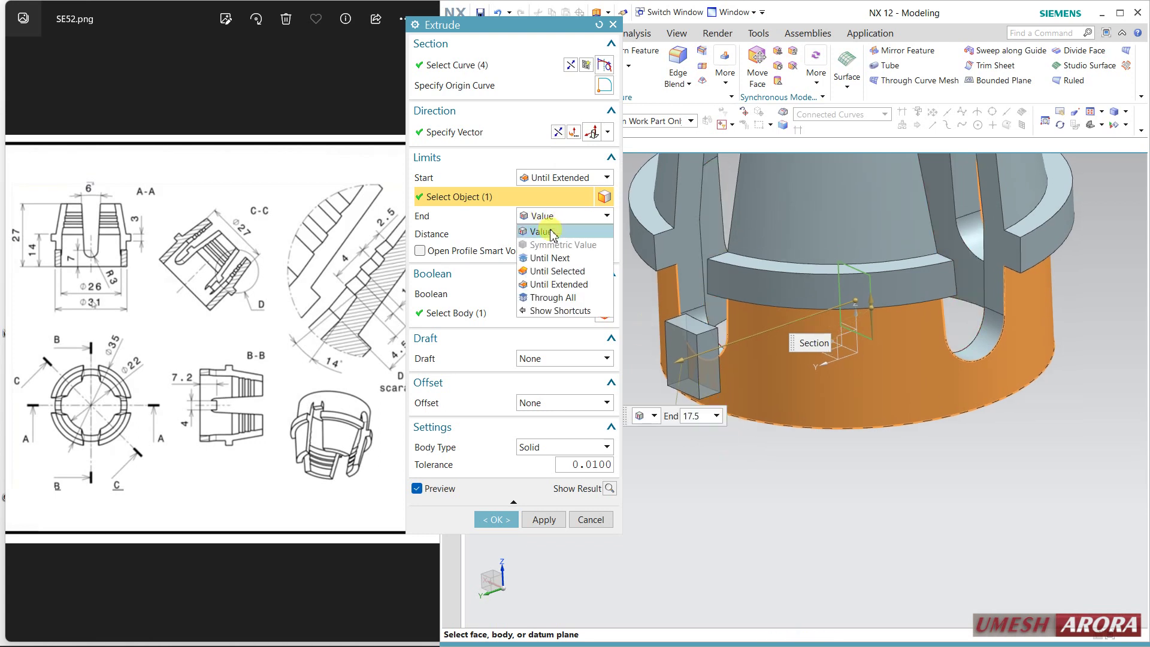
left_click(560, 269)
middle_click_drag(808, 442, 755, 375)
left_click(784, 351)
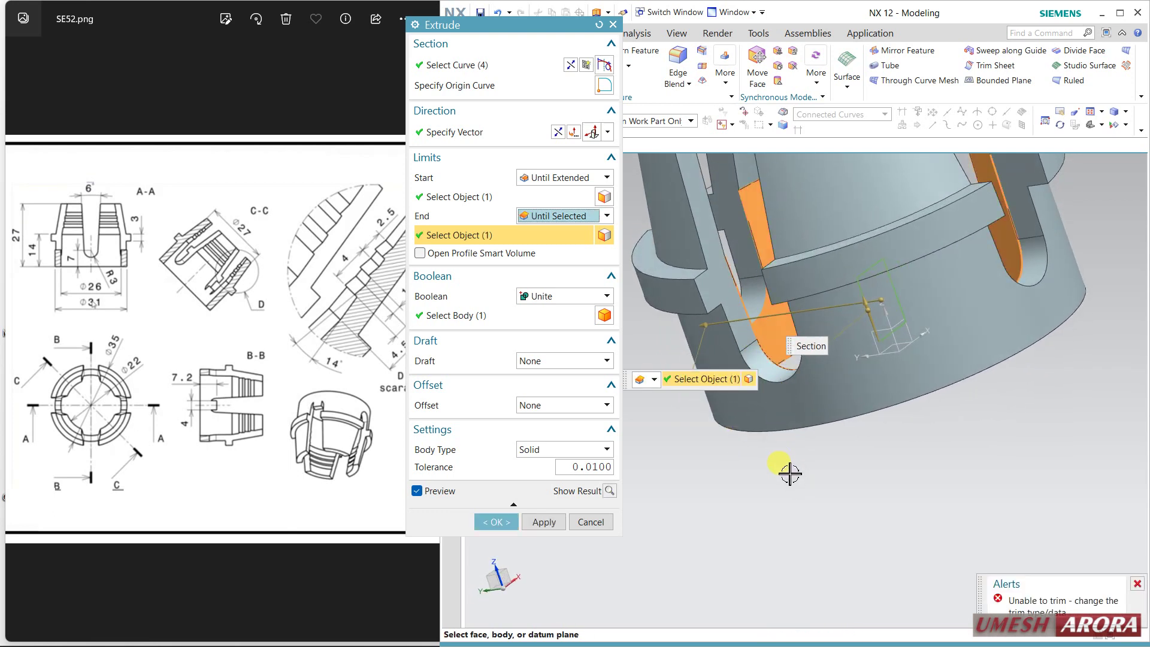
left_click(462, 200)
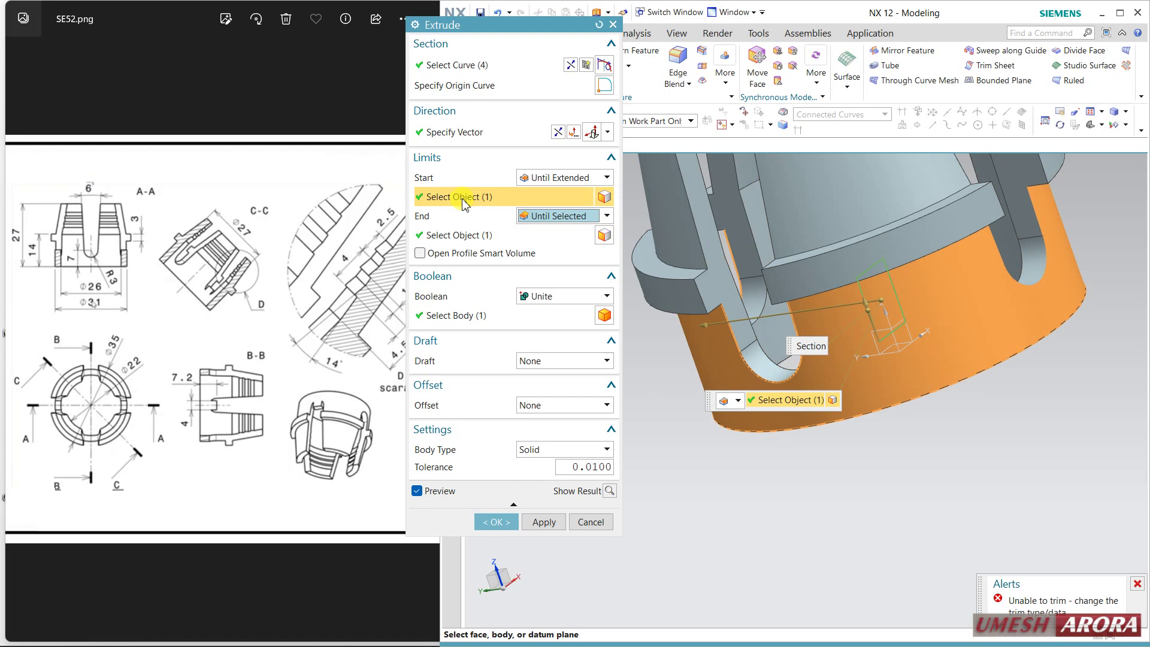
left_click(557, 133)
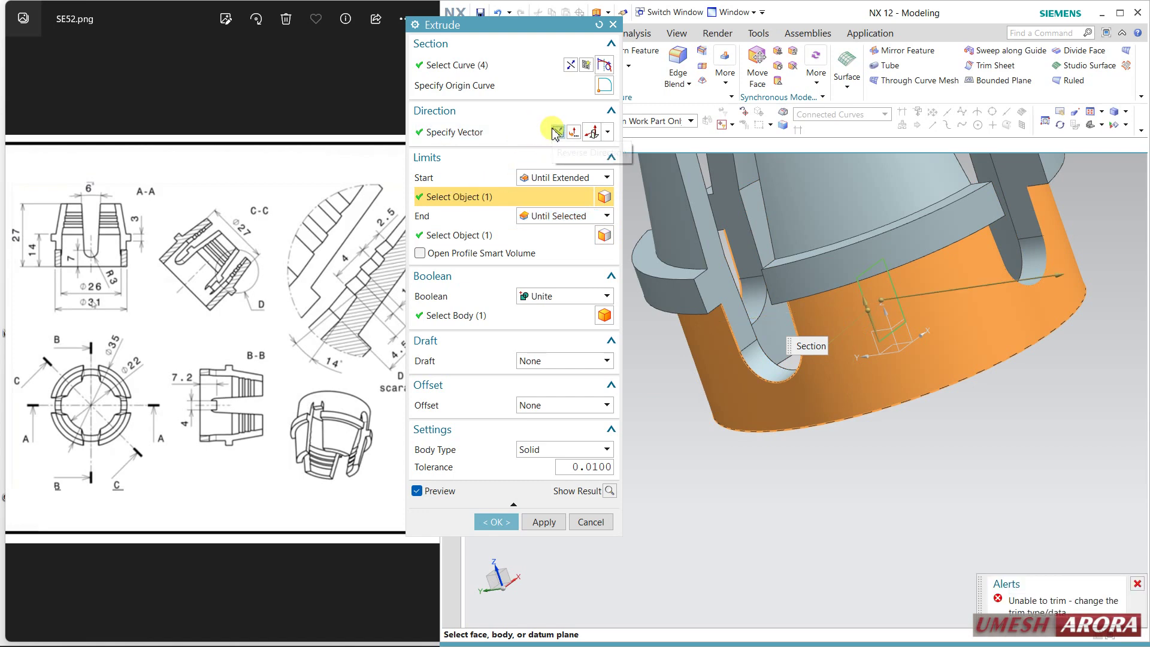
middle_click_drag(707, 395, 605, 520)
left_click(600, 520)
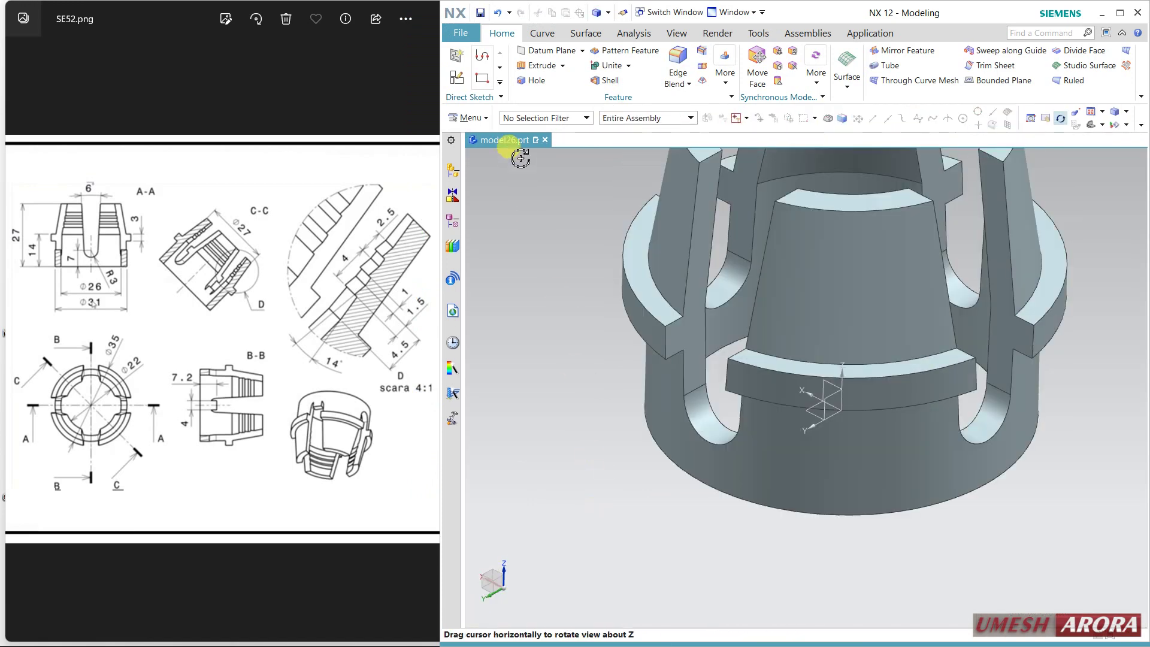
Extrude the 4 mm wide rectangle across the base wall, starting with Until Extended at the bushing's inner face.
left_click(531, 68)
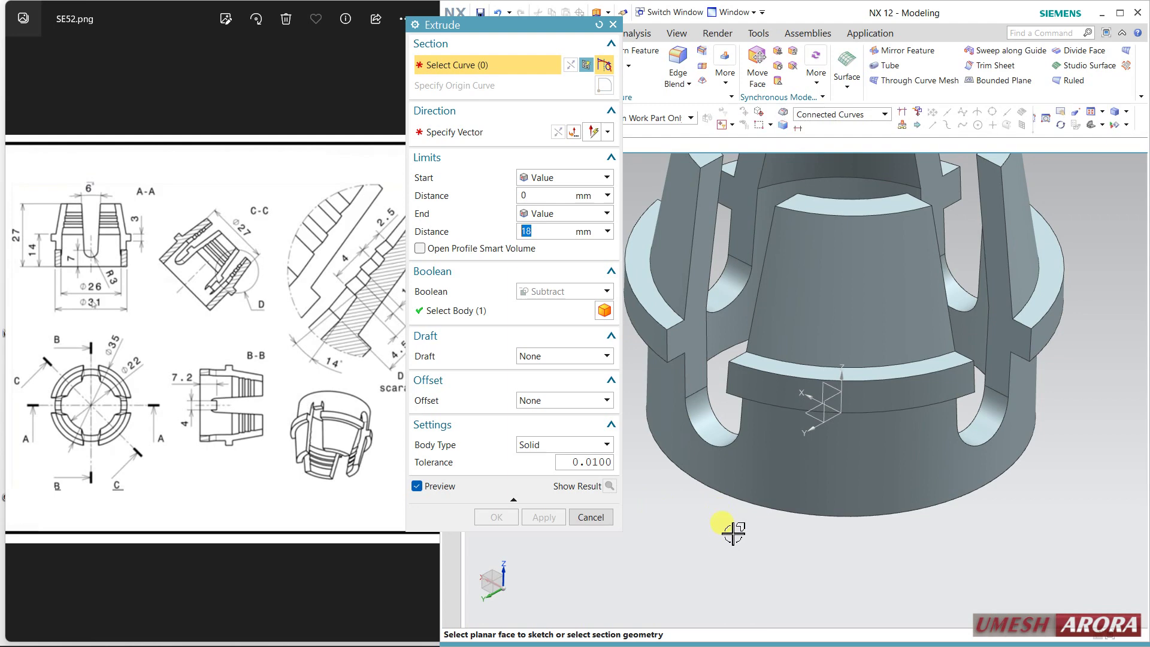
right_click_drag(734, 541, 803, 440)
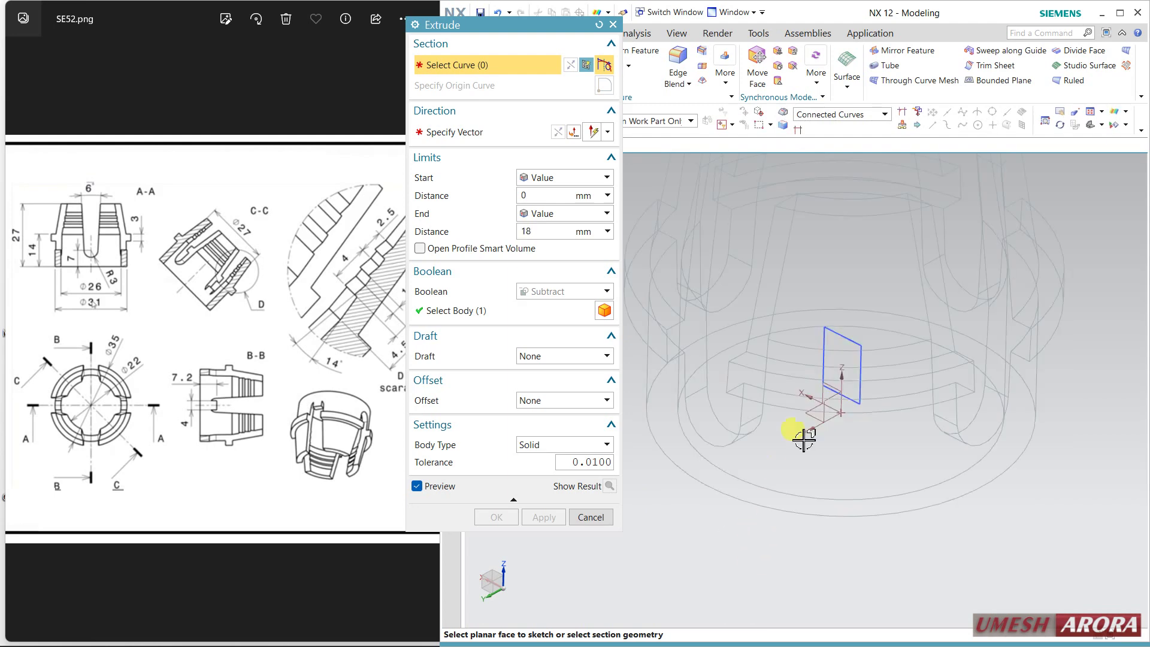
left_click(845, 340)
right_click_drag(798, 551, 802, 546)
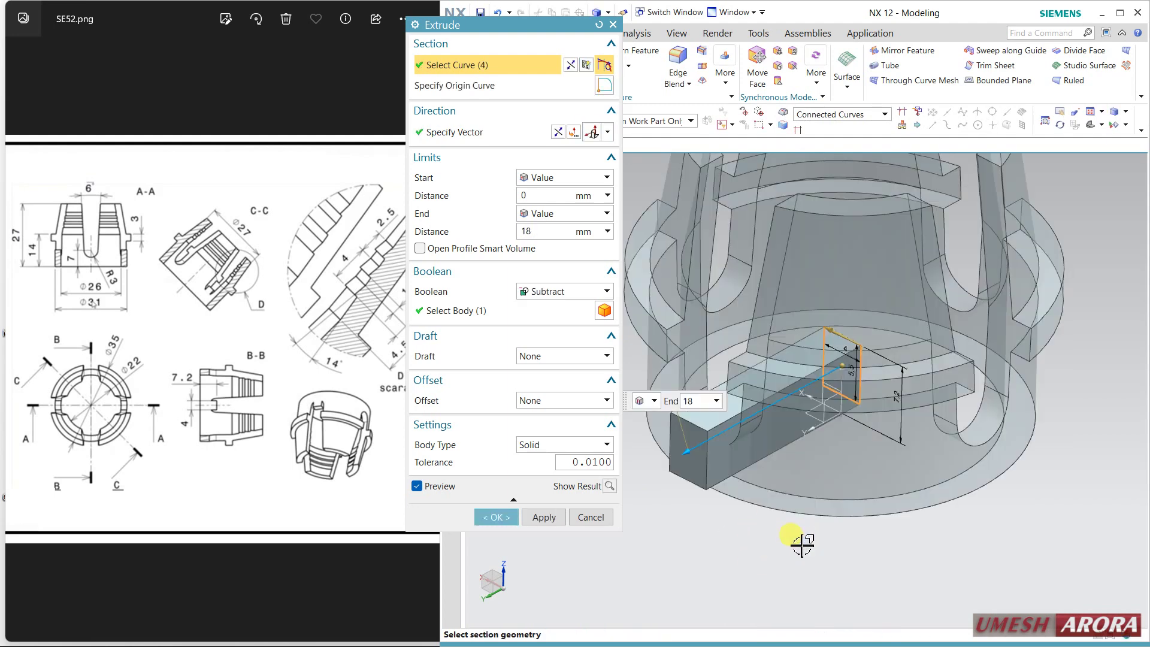
left_click(562, 179)
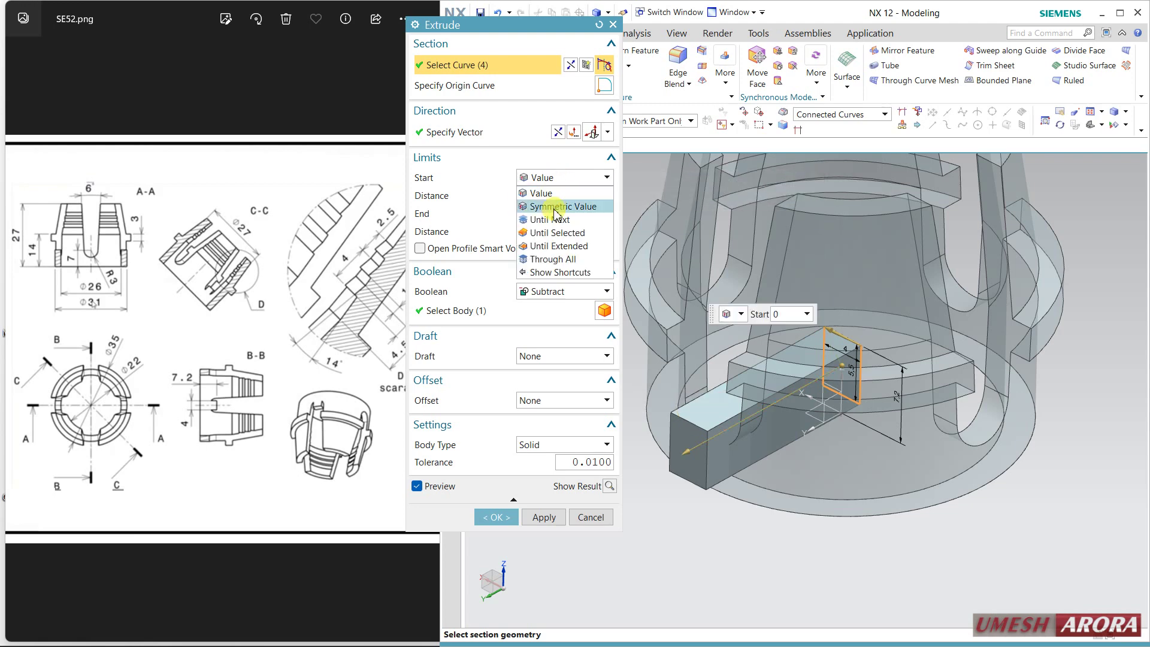
left_click(559, 246)
left_click(732, 490)
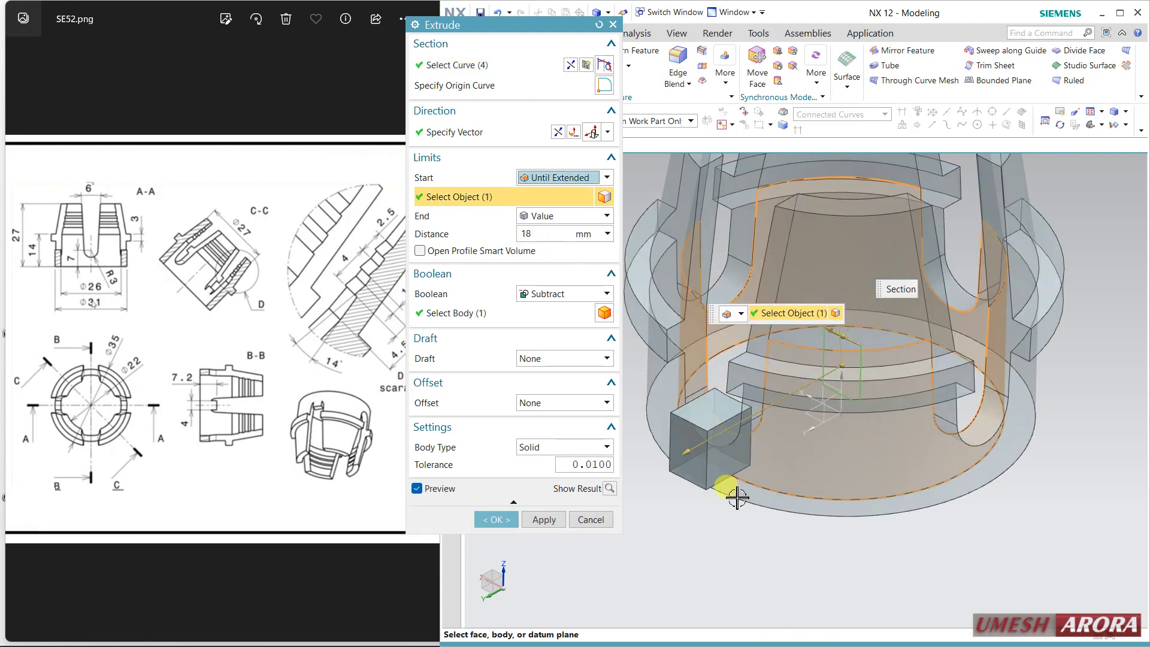
End the extrusion with Until Extended at the base's outer face and unite it with the bushing body.
left_click(538, 223)
left_click(539, 284)
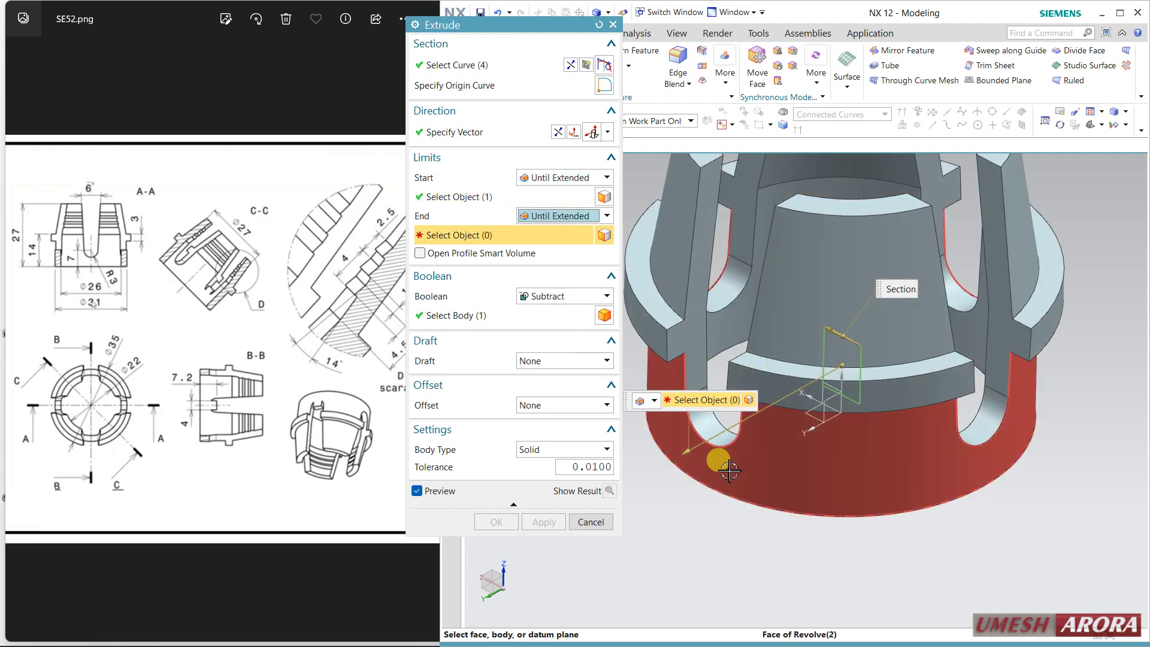
left_click(728, 472)
left_click(559, 296)
left_click(536, 326)
left_click(497, 522)
middle_click_drag(580, 521, 641, 467)
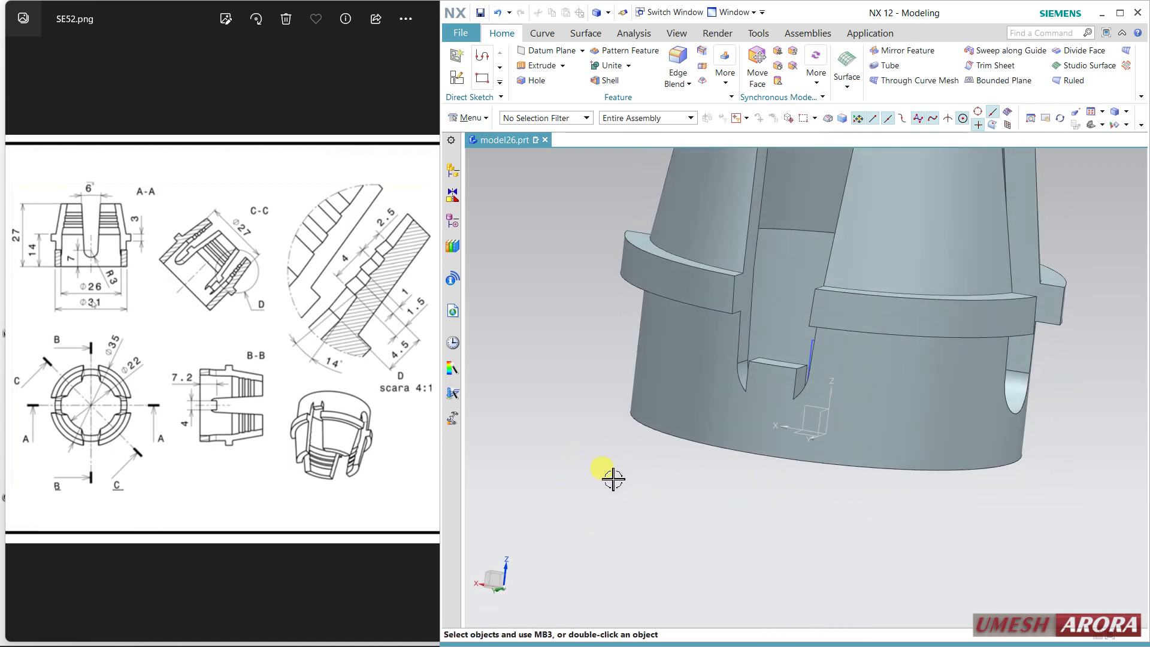
middle_click_drag(624, 446, 457, 445)
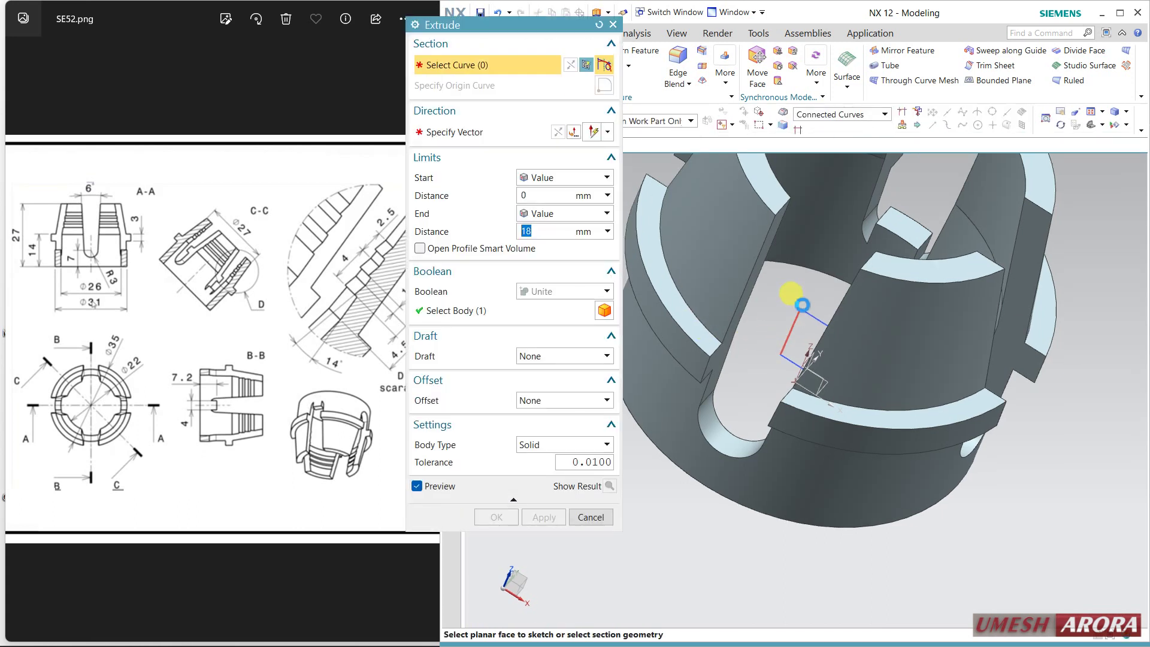
Extrude the same 4 mm wide rectangle in the reversed direction, starting with Until Extended at the bushing's inner face.
left_click(801, 302)
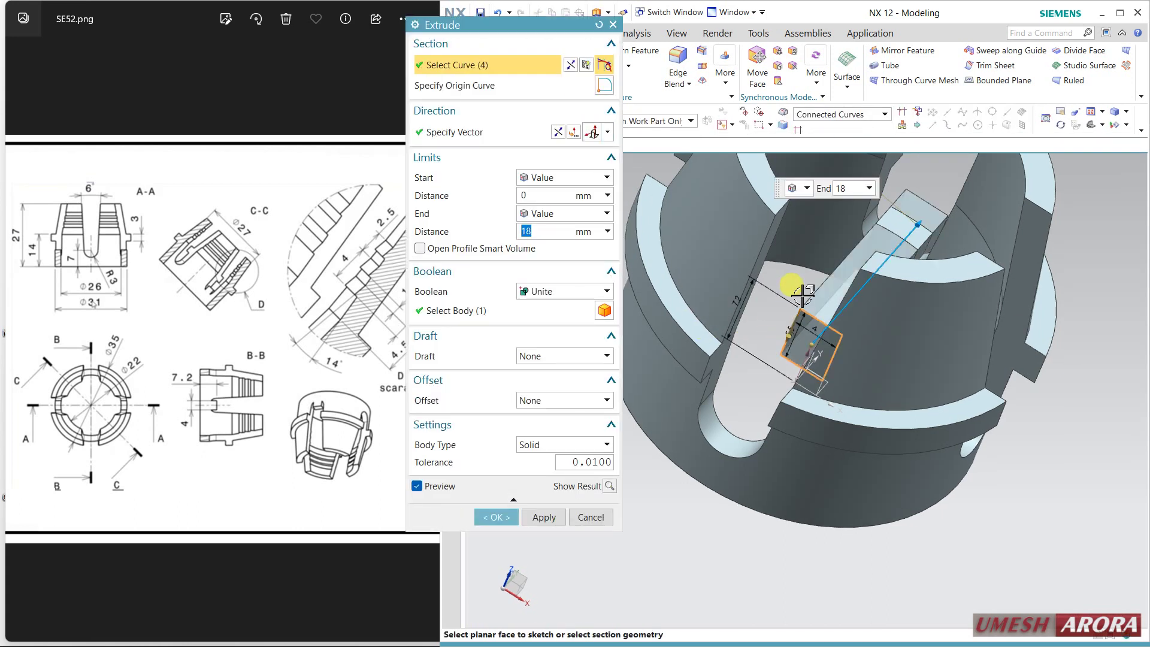
left_click(557, 133)
middle_click_drag(784, 528, 772, 513)
left_click(566, 179)
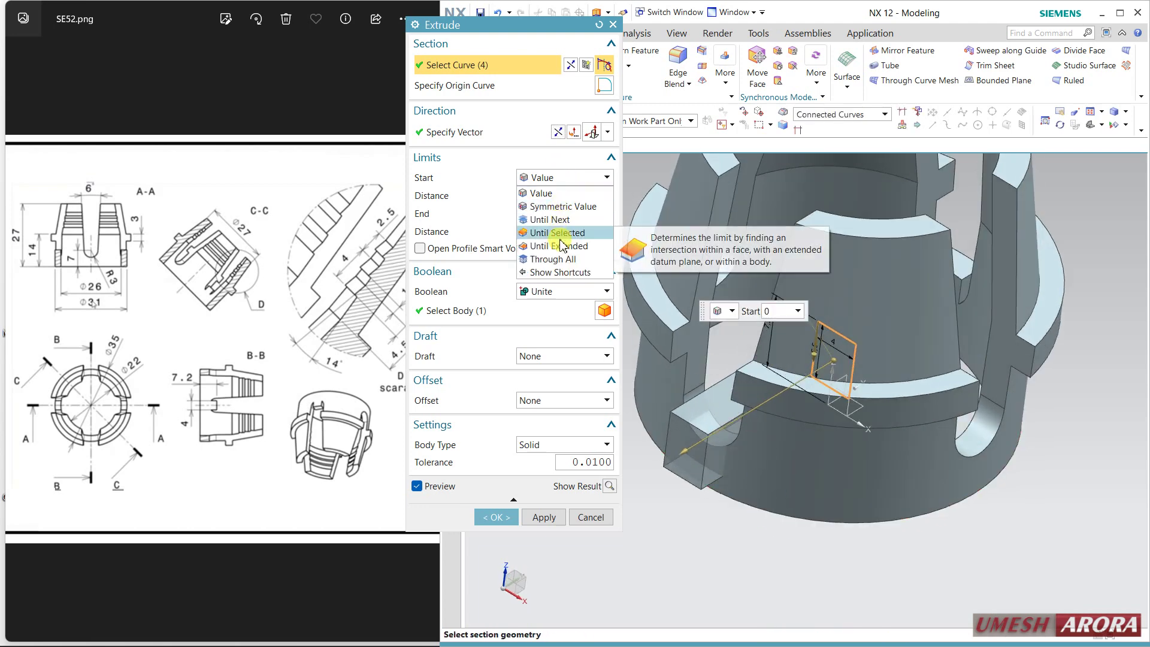
left_click(551, 241)
left_click(728, 276)
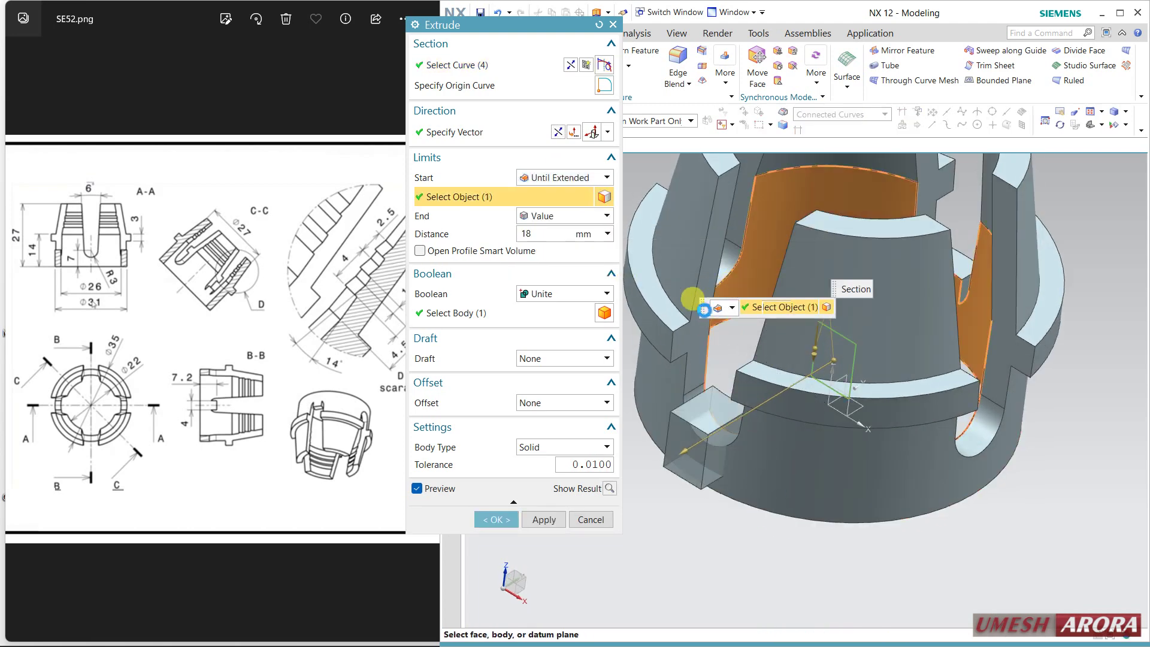
End the reversed extrusion with Until Extended at the base's outer cylindrical face, uniting the opposite block with the bushing.
left_click(550, 217)
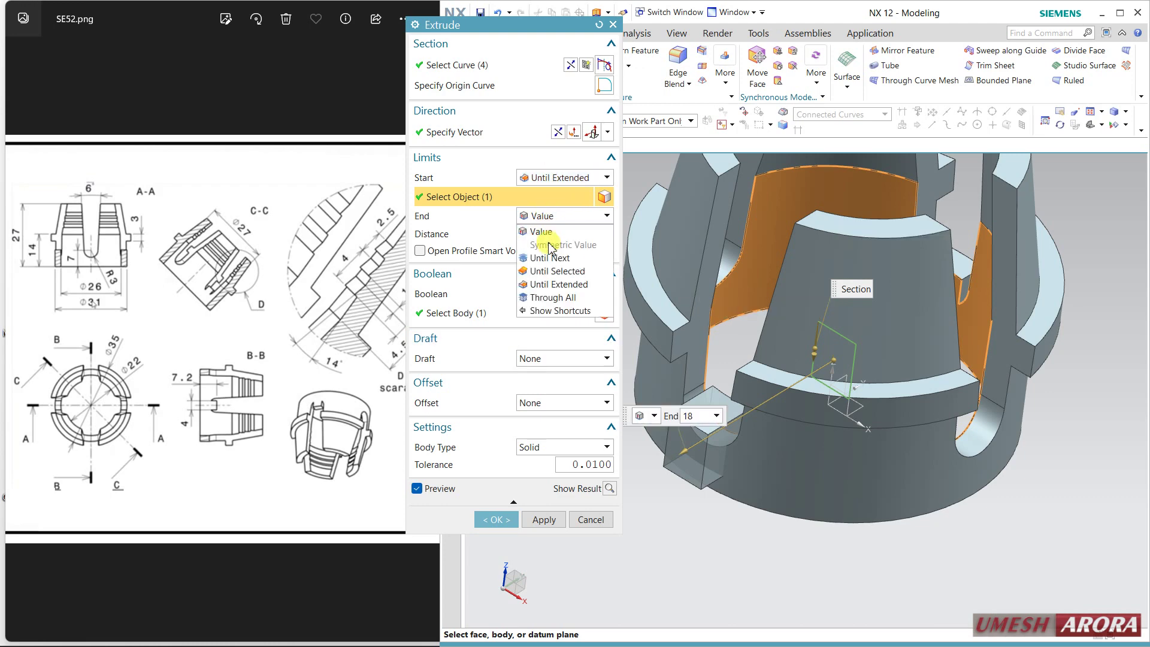
left_click(552, 280)
left_click(769, 459)
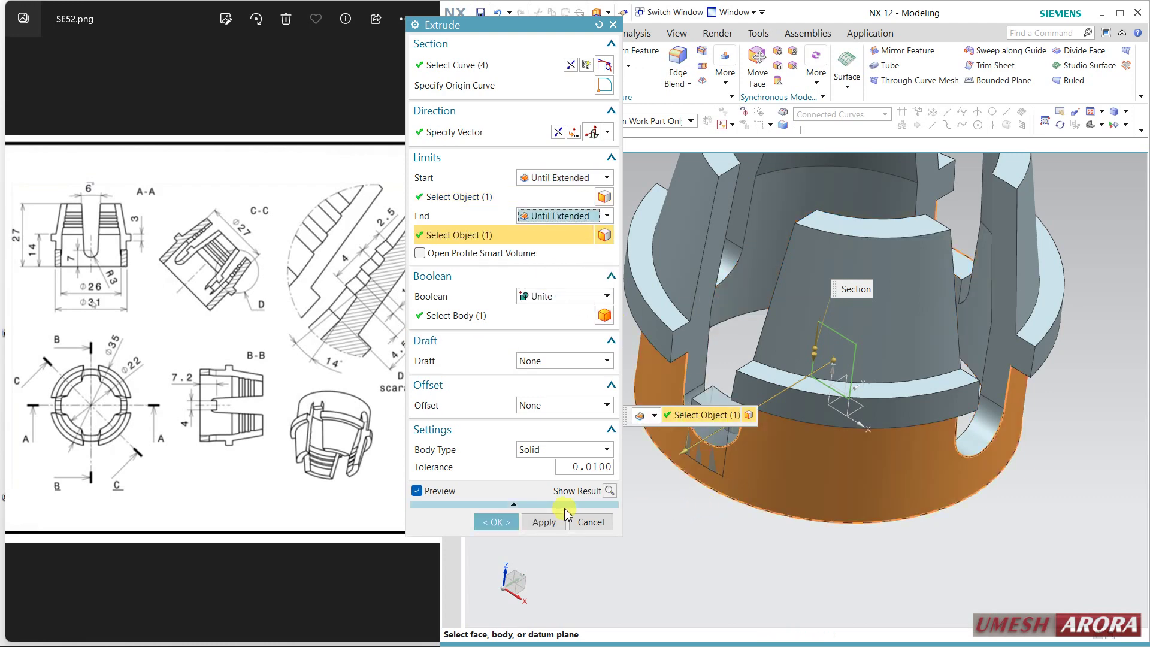
left_click(498, 523)
Unsuppress the Revolve (4) feature to restore the stepped grooves inside the fingers, and inspect the bushing from several angles.
middle_click_drag(609, 470, 793, 448)
middle_click_drag(706, 463, 635, 443)
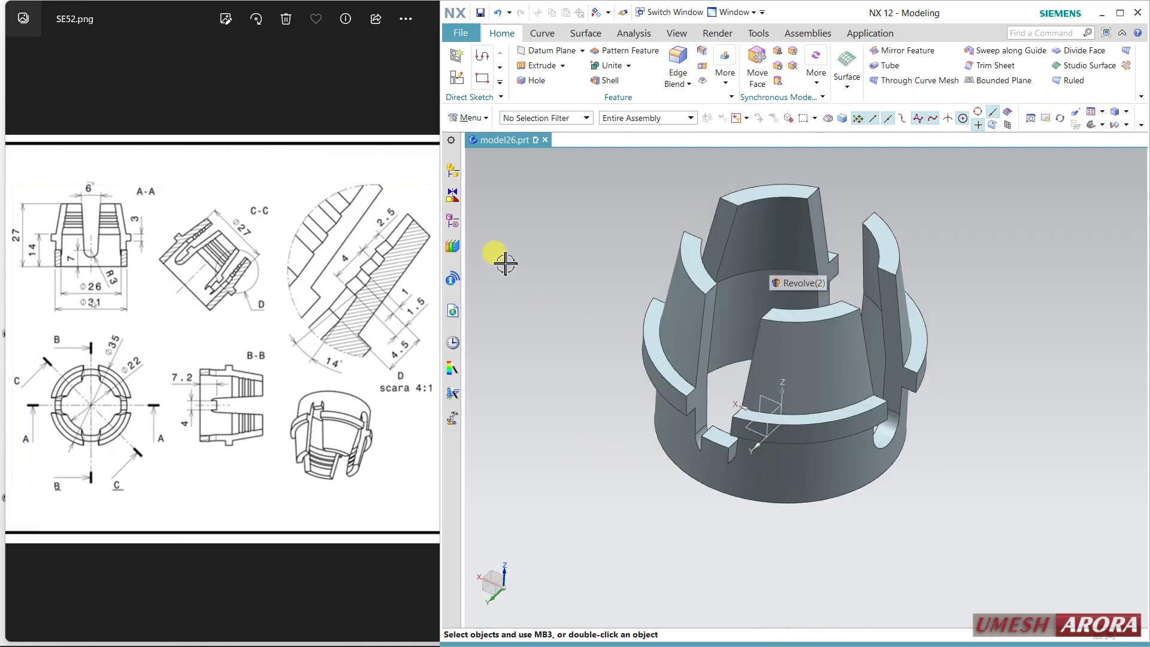
left_click(452, 222)
left_click(494, 289)
middle_click_drag(751, 449, 744, 429)
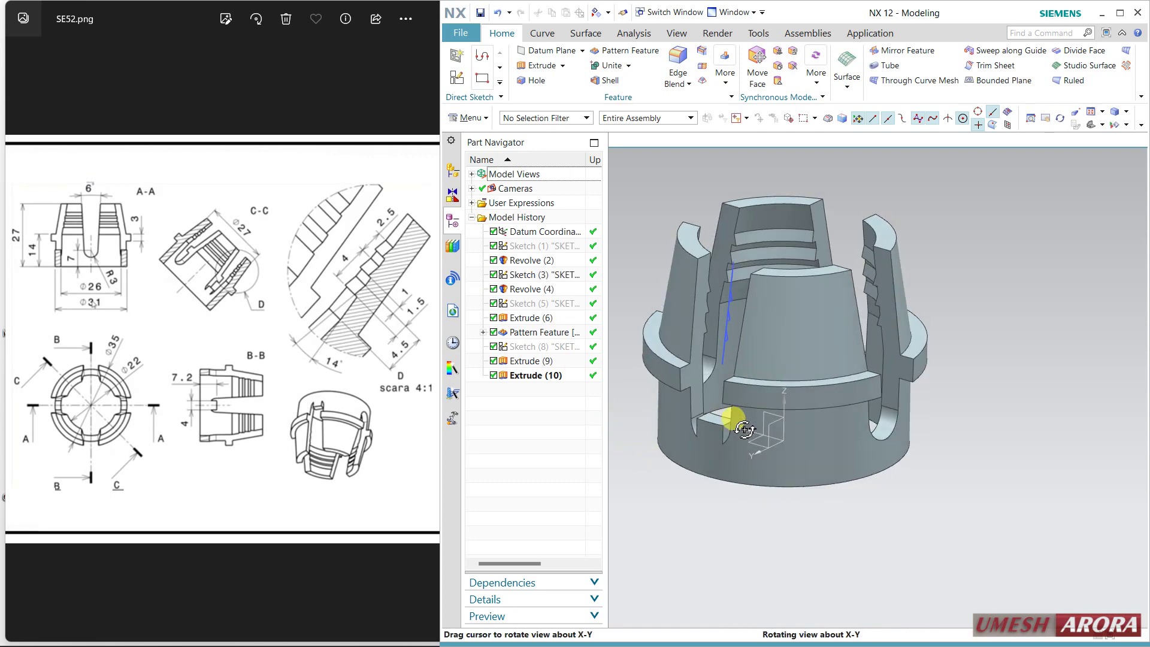
left_click(731, 499)
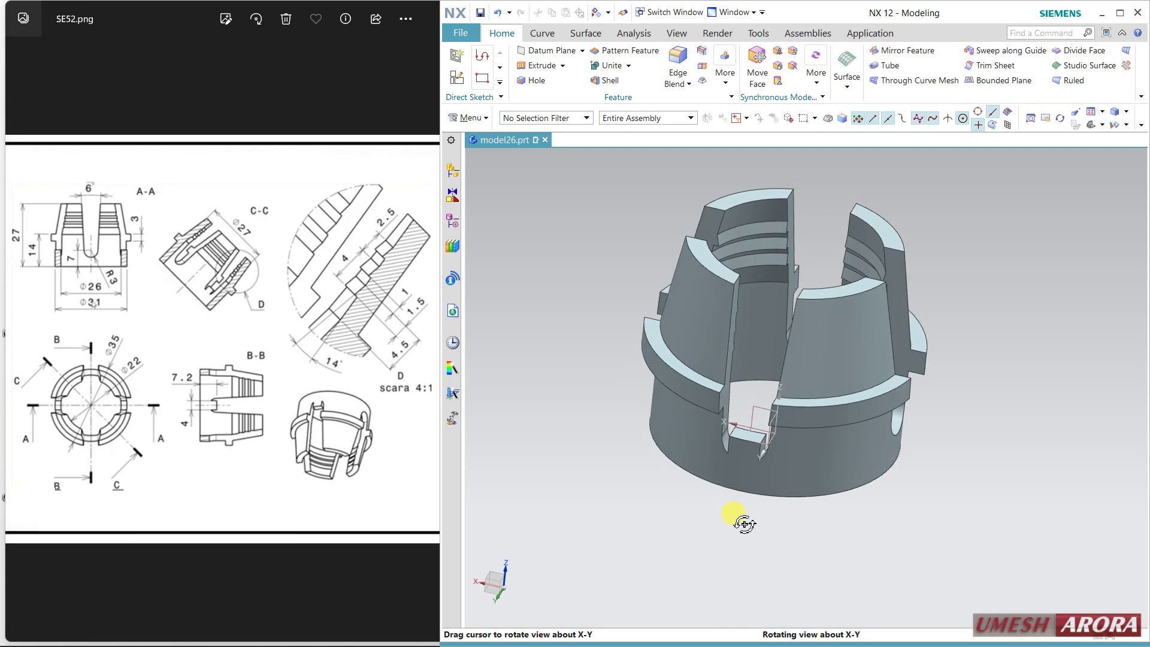
middle_click_drag(745, 524, 733, 520)
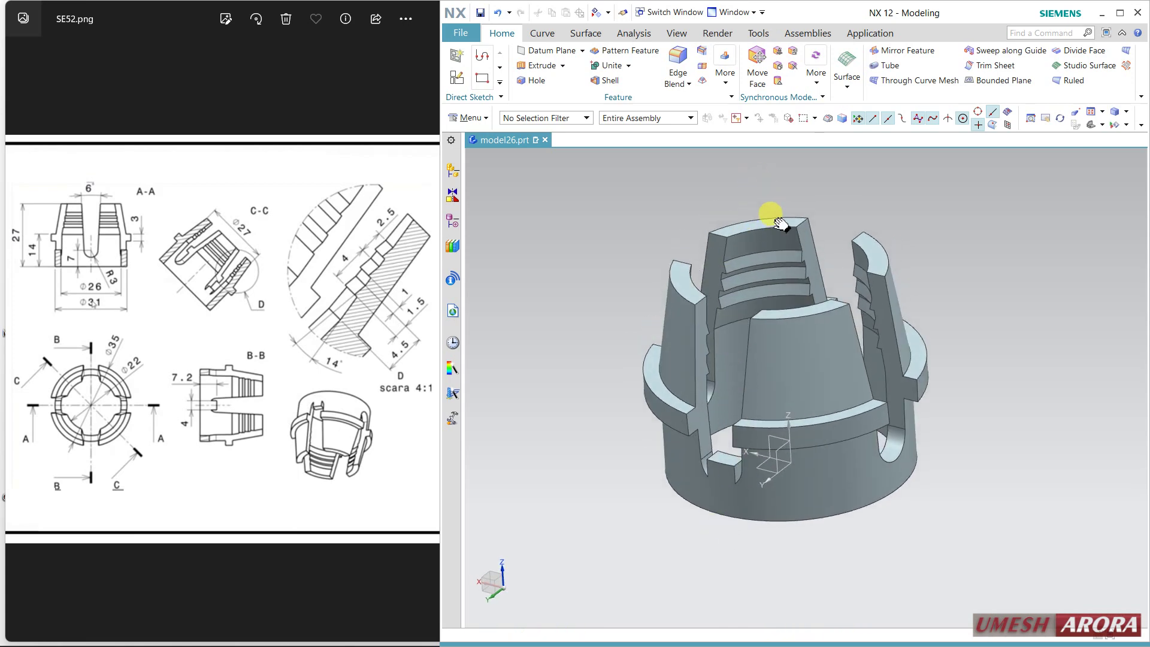